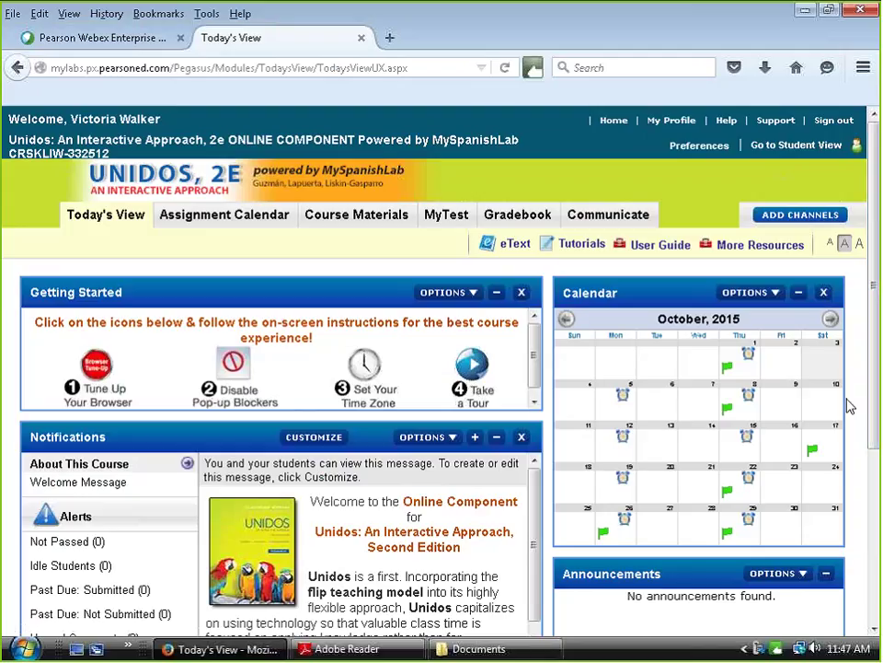
- Open the Capítulo 01: ¿Qué estudias? folder in the course materials and look through its contents
{"action": "left_click", "coordinate": [357, 222]}
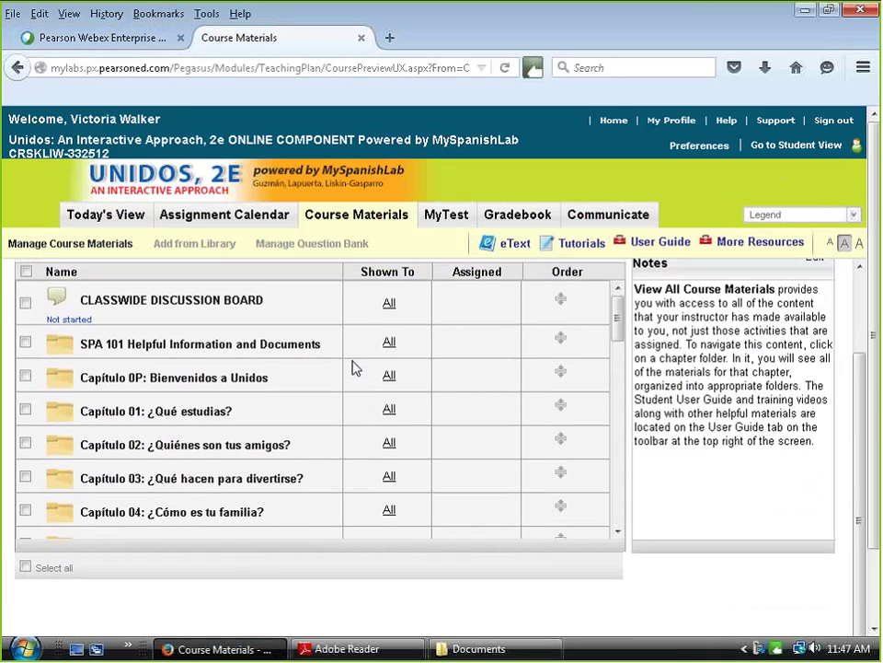
{"action": "left_click", "coordinate": [188, 502]}
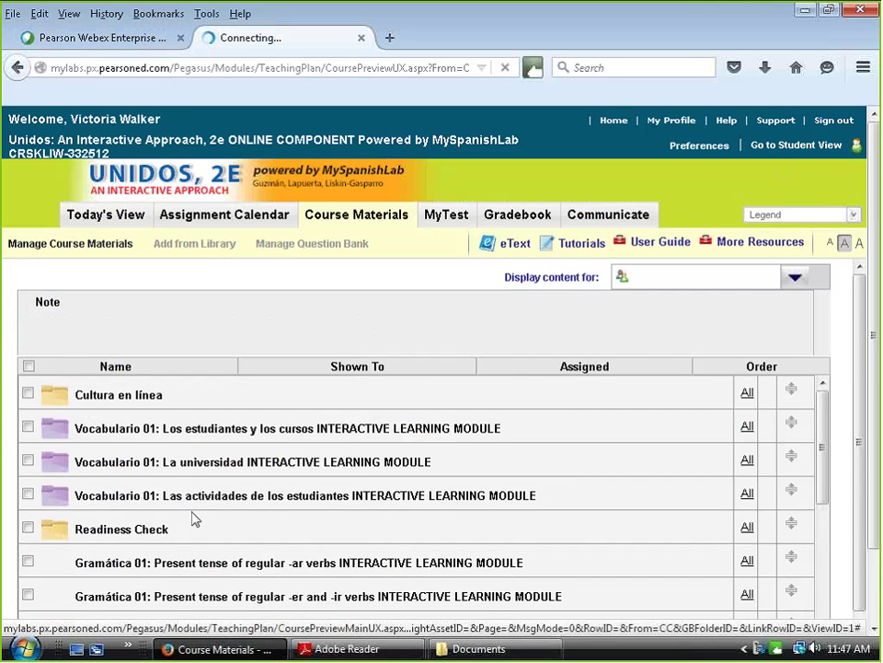
{"action": "scroll", "coordinate": [279, 480], "scroll_direction": "down", "scroll_amount": 5}
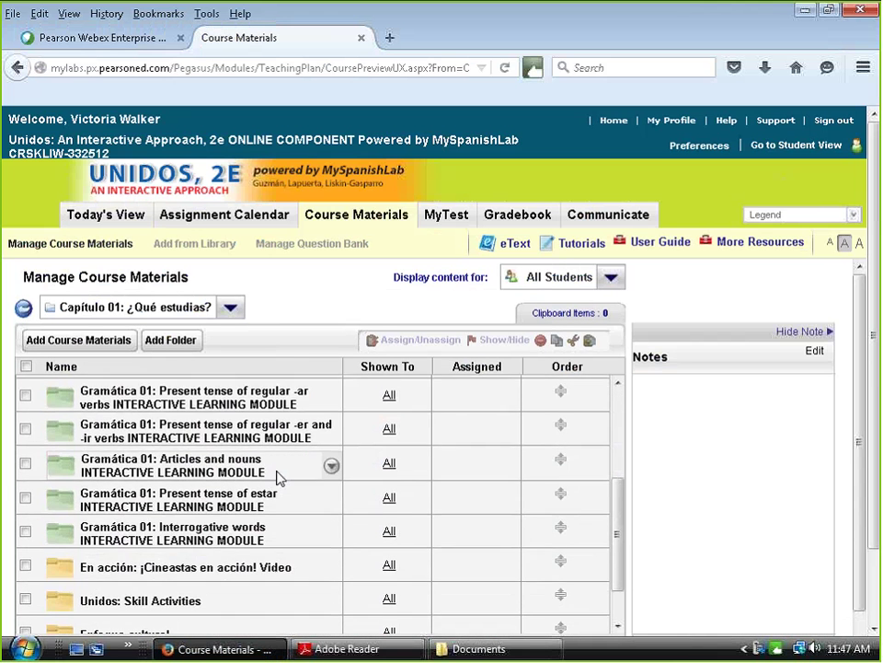
{"action": "scroll", "coordinate": [277, 477], "scroll_direction": "down", "scroll_amount": 2}
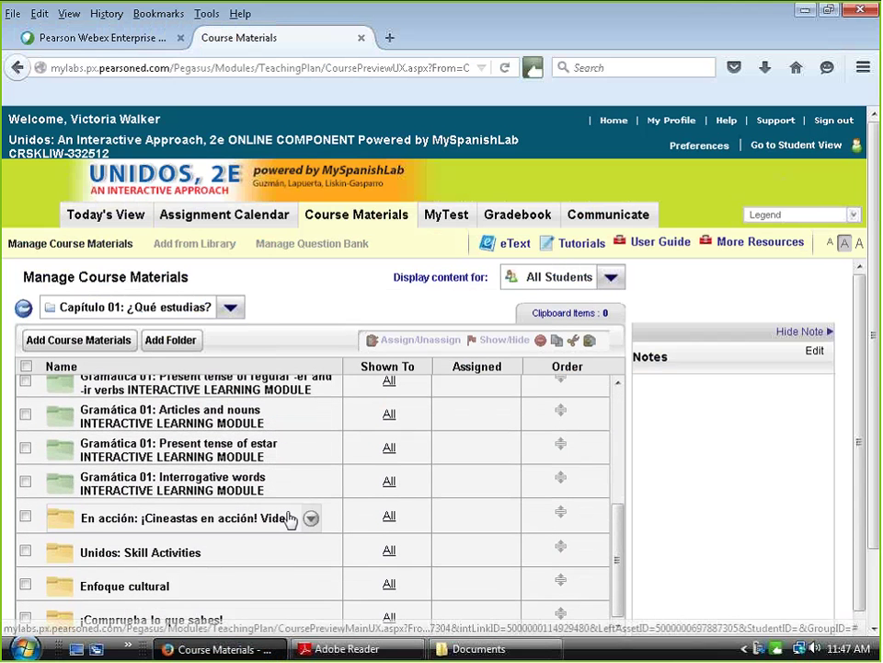
- Look through the activities in the ¡Comprueba lo que sabes! folder and return to the Capítulo 01 folder
{"action": "left_click", "coordinate": [288, 519]}
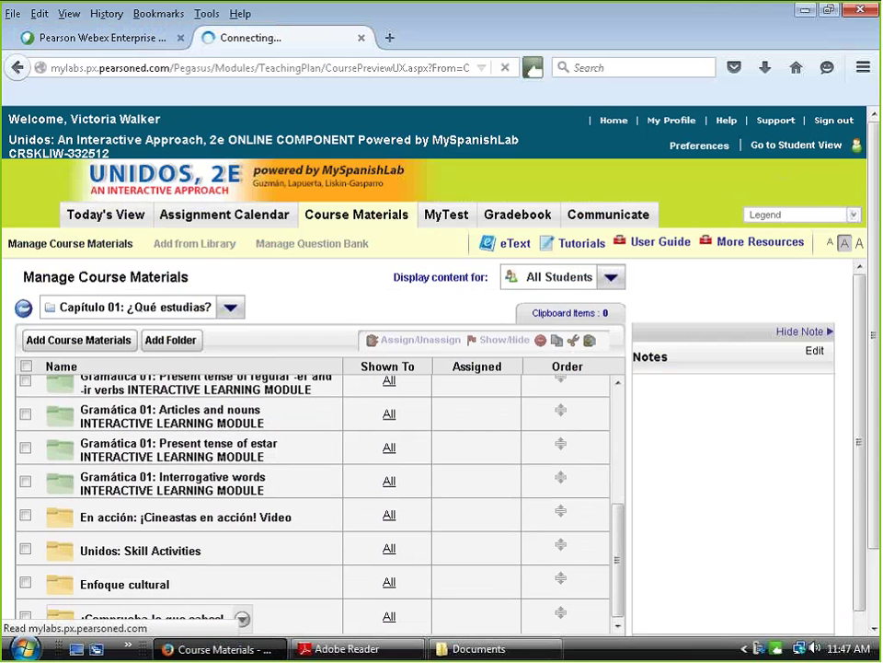
{"action": "scroll", "coordinate": [327, 482], "scroll_direction": "down", "scroll_amount": 1}
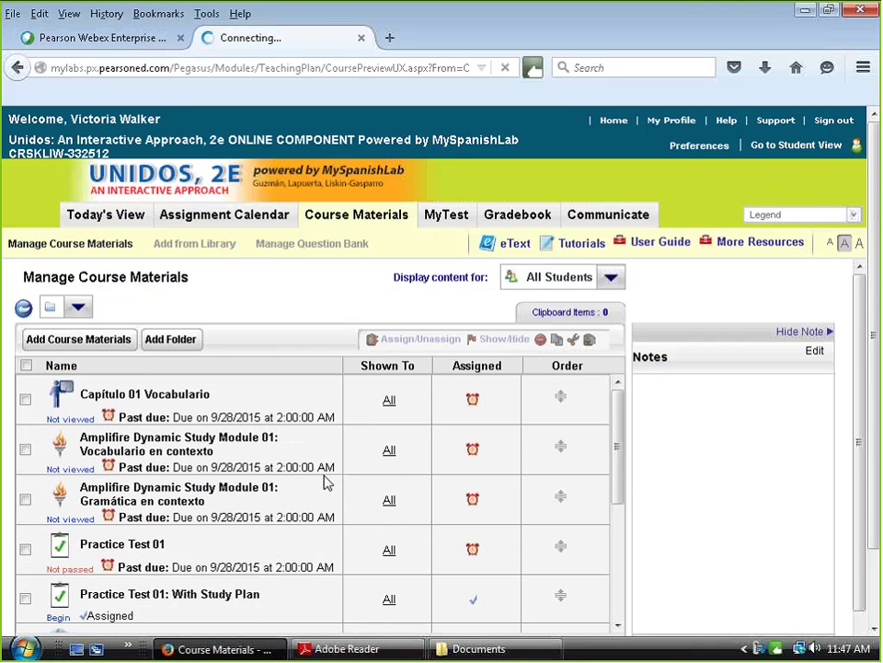
{"action": "scroll", "coordinate": [324, 483], "scroll_direction": "down", "scroll_amount": 2}
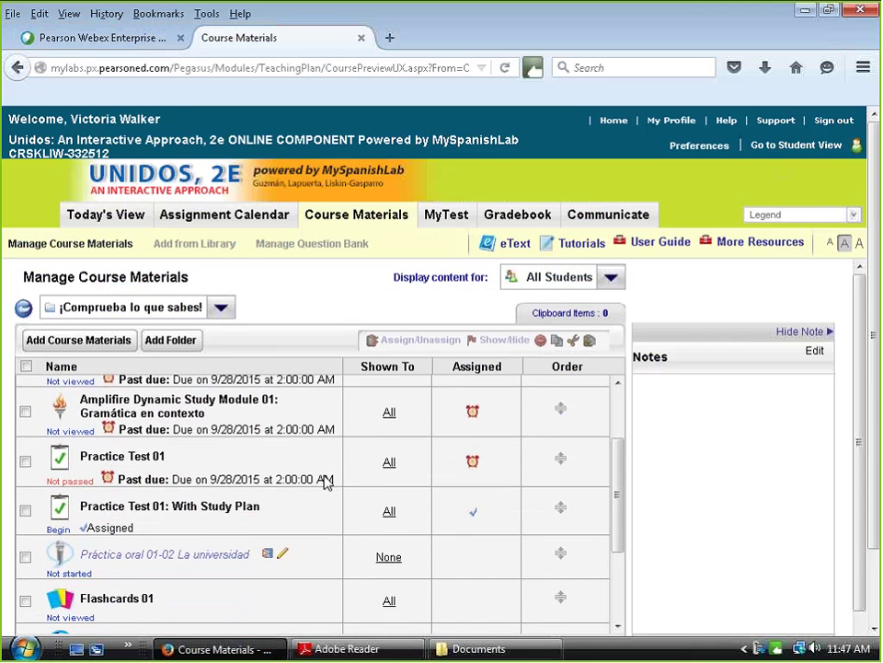
{"action": "scroll", "coordinate": [324, 480], "scroll_direction": "down", "scroll_amount": 2}
{"action": "scroll", "coordinate": [324, 477], "scroll_direction": "up", "scroll_amount": 3}
{"action": "scroll", "coordinate": [324, 475], "scroll_direction": "up", "scroll_amount": 3}
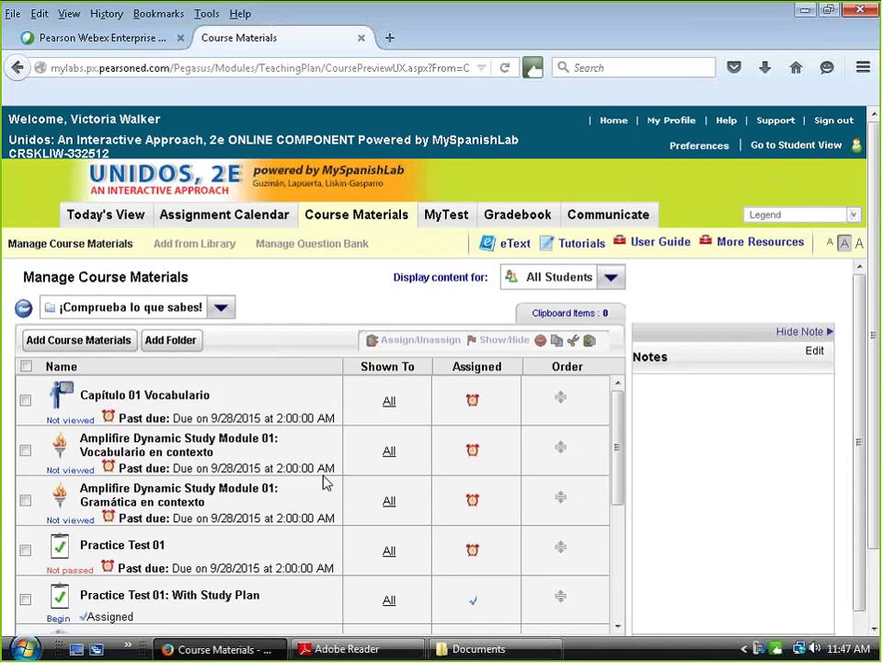
{"action": "left_click", "coordinate": [23, 308]}
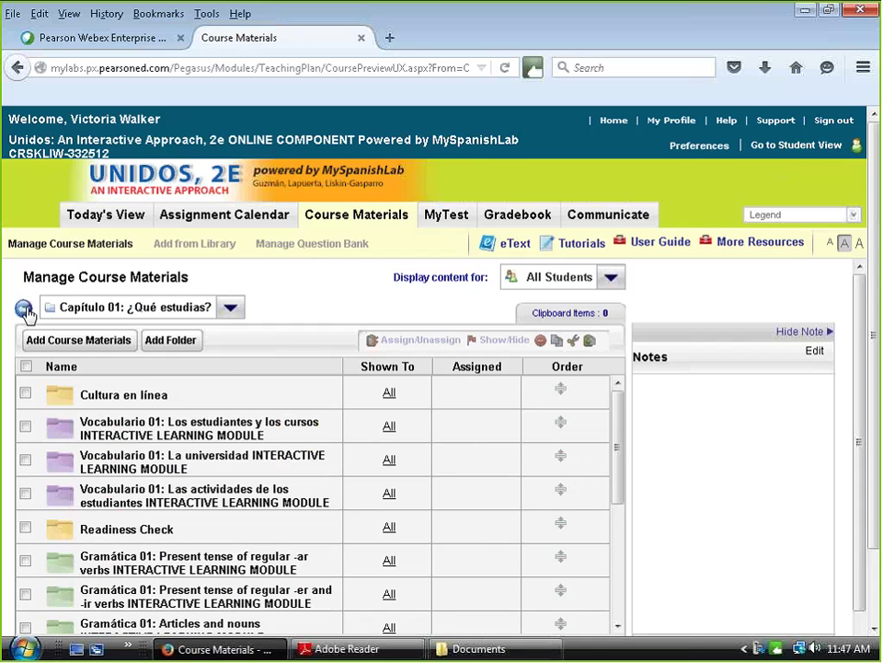
- Open the Unidos: Skill Activities folder of Capítulo 01 and locate the Habla 01-01 Más preguntas voice recording activity
{"action": "scroll", "coordinate": [305, 496], "scroll_direction": "down", "scroll_amount": 3}
{"action": "scroll", "coordinate": [294, 485], "scroll_direction": "down", "scroll_amount": 3}
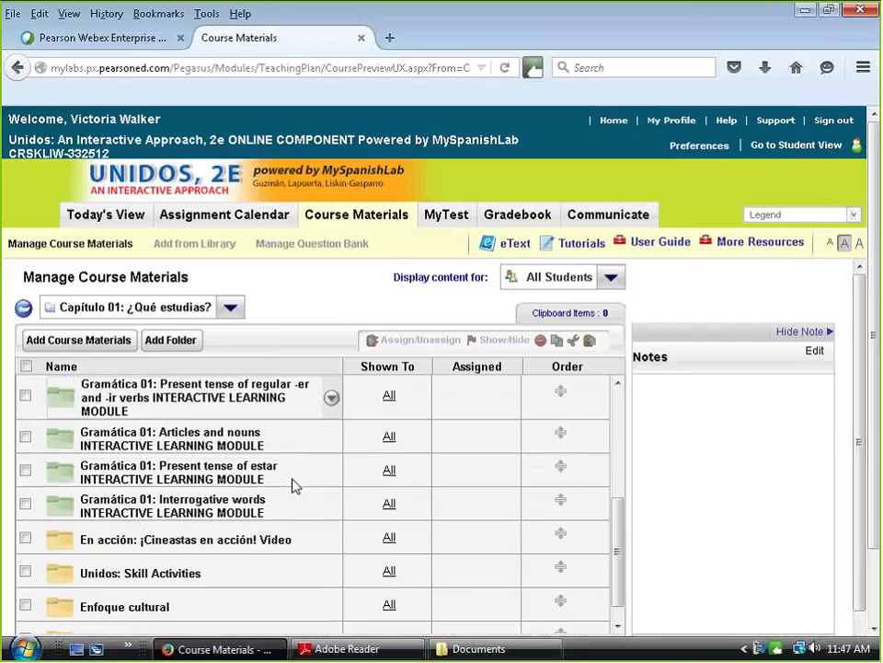
{"action": "left_click", "coordinate": [142, 555]}
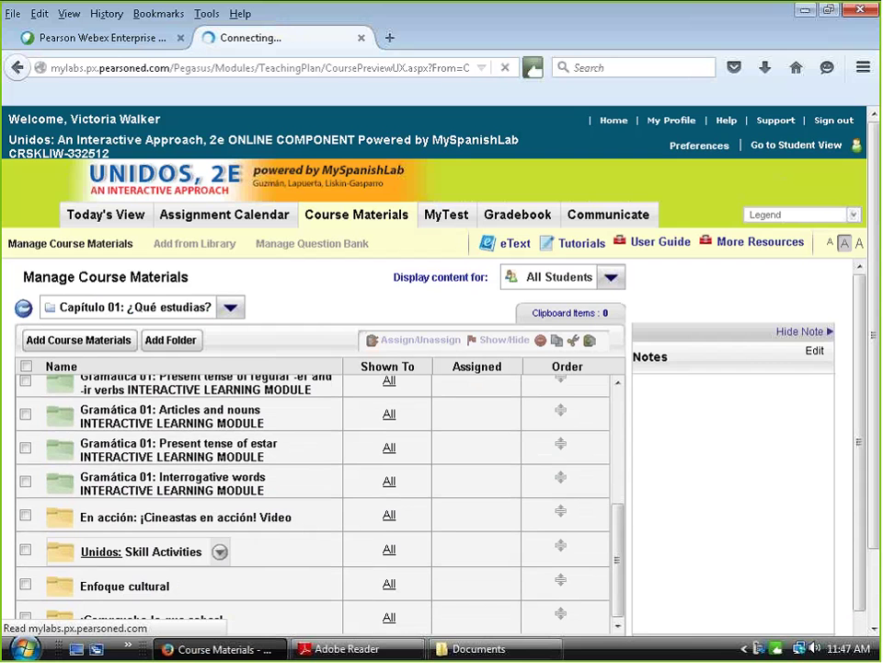
{"action": "scroll", "coordinate": [329, 488], "scroll_direction": "down", "scroll_amount": 2}
{"action": "scroll", "coordinate": [329, 491], "scroll_direction": "down", "scroll_amount": 2}
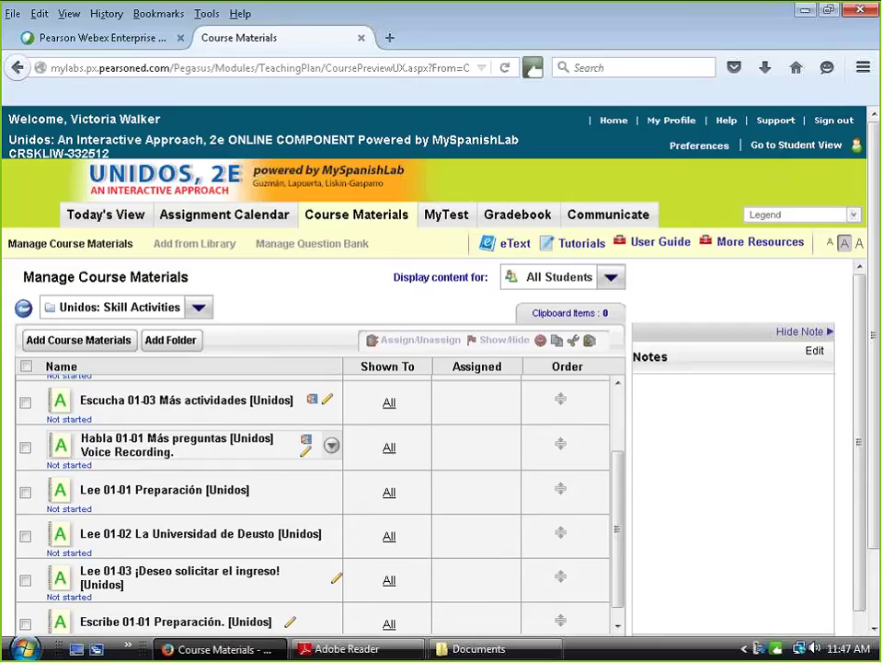
- View the Habla 01-01 Más preguntas activity as it is presented, examine its instructions and audio recorder, and close it
{"action": "left_click", "coordinate": [332, 447]}
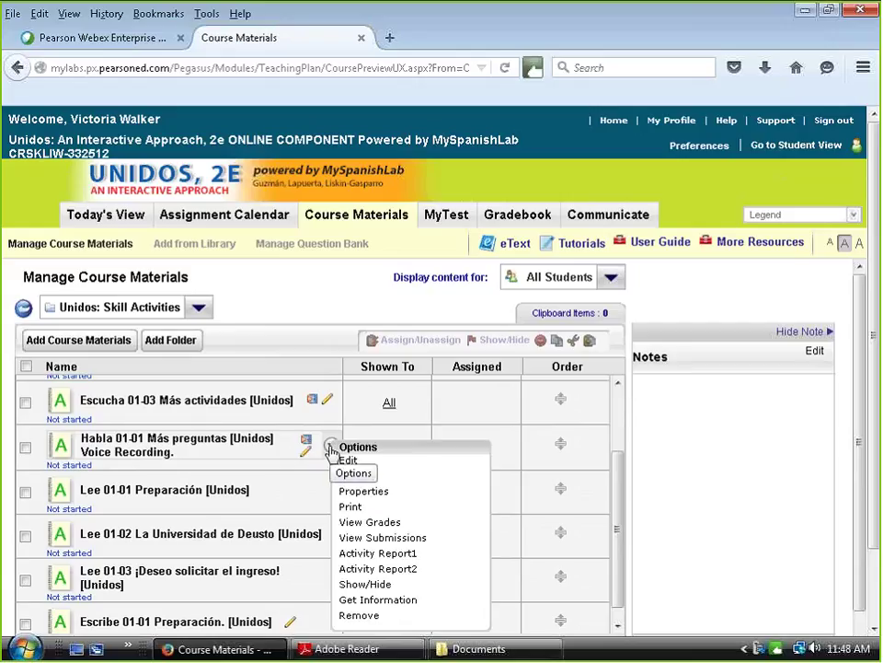
{"action": "left_click", "coordinate": [147, 444]}
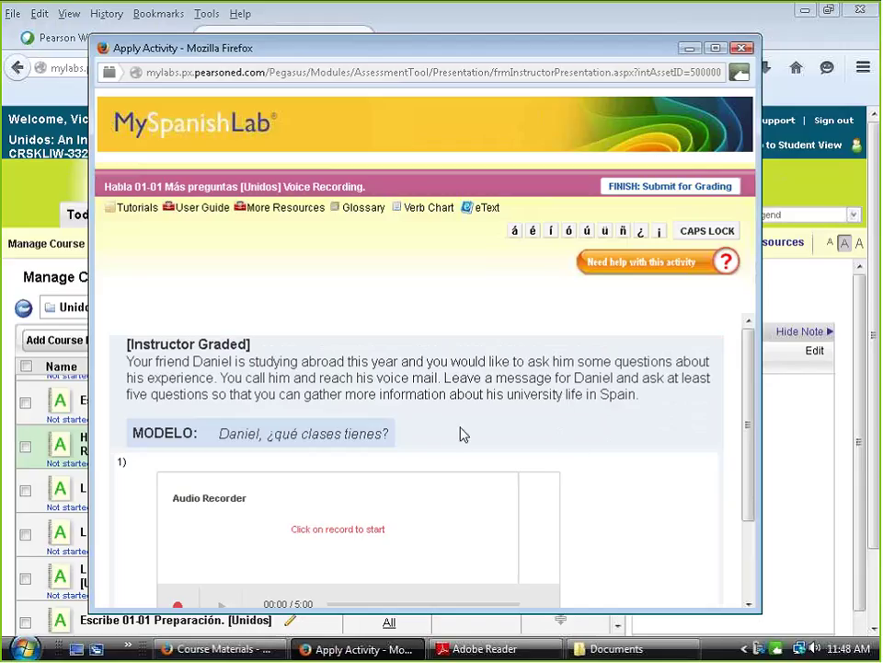
{"action": "scroll", "coordinate": [570, 449], "scroll_direction": "down", "scroll_amount": 2}
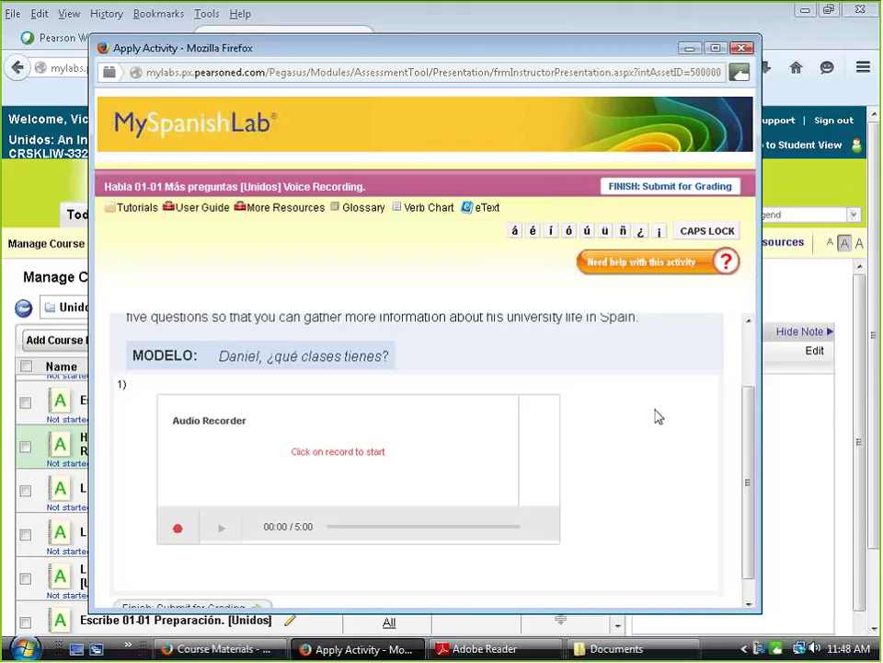
{"action": "mouse_move", "coordinate": [747, 431]}
{"action": "left_mouse_down"}
{"action": "mouse_move", "coordinate": [747, 375]}
{"action": "mouse_move", "coordinate": [747, 444]}
{"action": "left_mouse_up"}
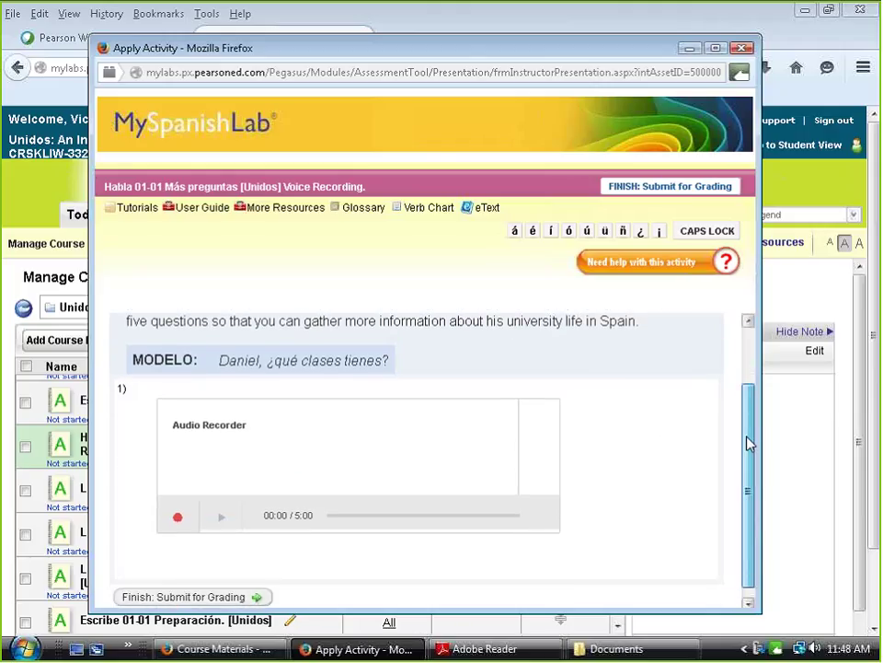
{"action": "scroll", "coordinate": [622, 423], "scroll_direction": "up", "scroll_amount": 2}
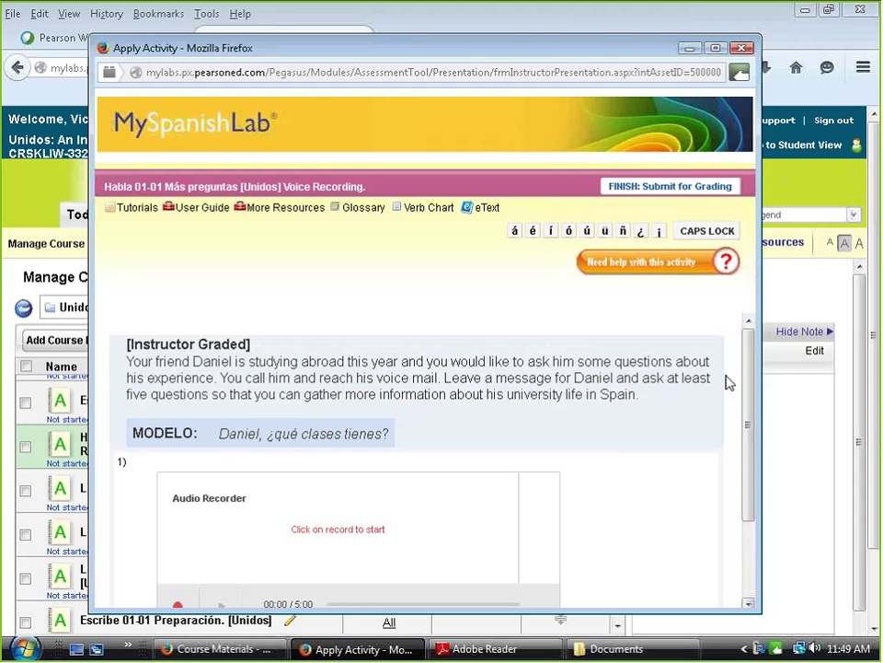
{"action": "left_click", "coordinate": [742, 49]}
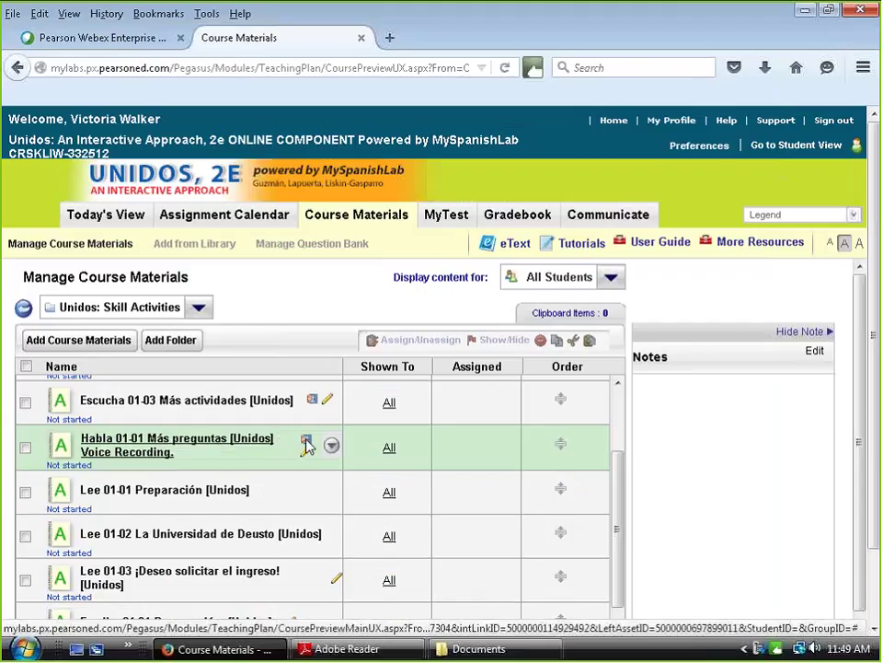
- Edit the Habla 01-01 Más preguntas activity and open the instruction text of its Student Activities Manual question section
{"action": "left_click", "coordinate": [332, 448]}
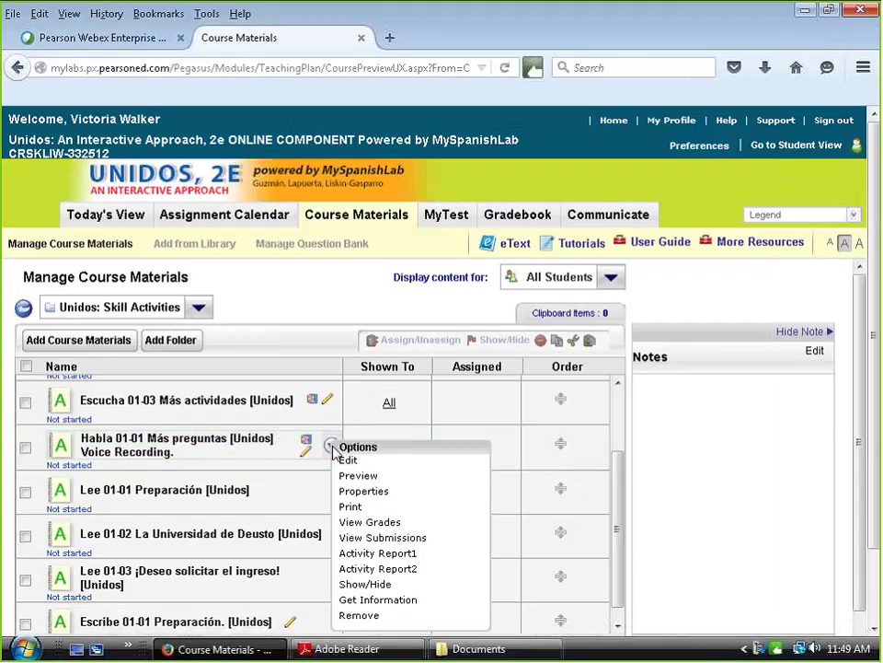
{"action": "left_click", "coordinate": [351, 461]}
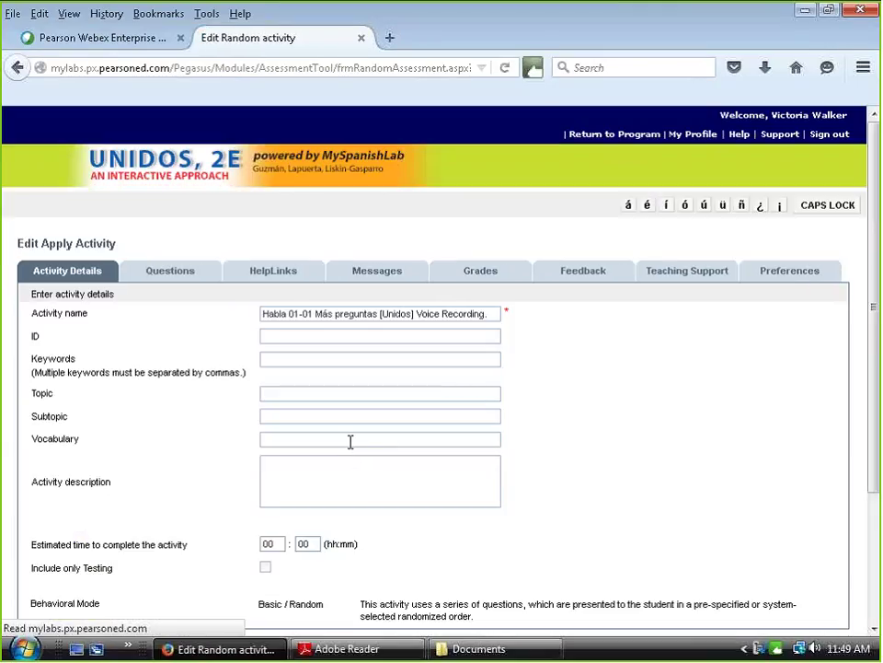
{"action": "left_click", "coordinate": [173, 274]}
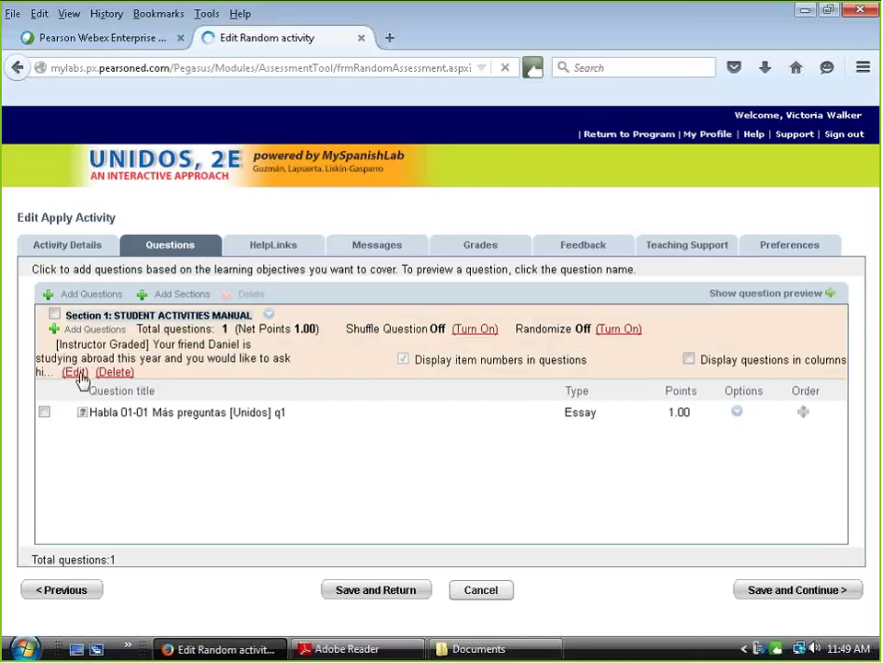
{"action": "left_click", "coordinate": [80, 377]}
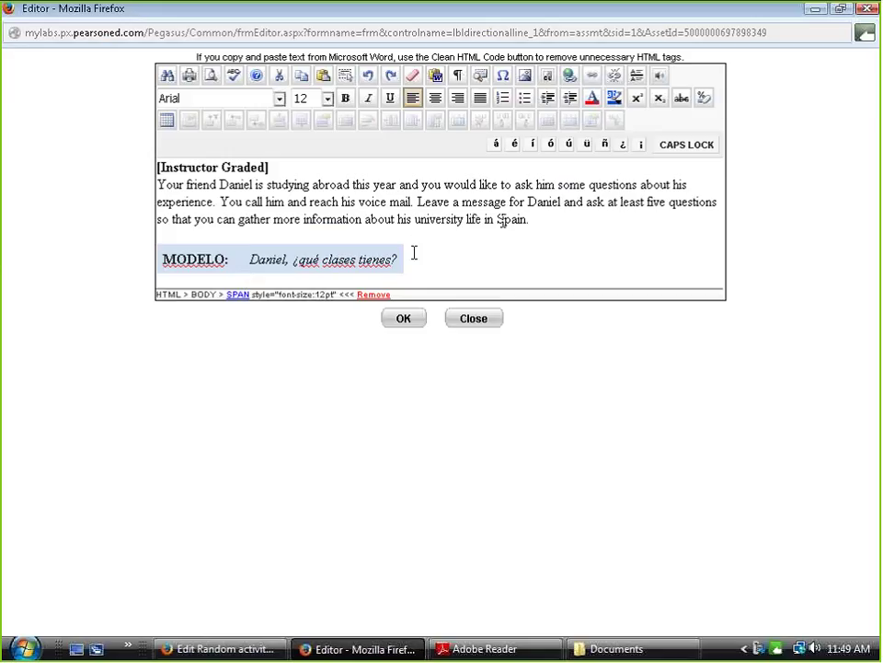
- Replace "at least five" with "three" in the instruction text about the number of questions to ask
{"action": "left_click", "coordinate": [647, 201]}
{"action": "key", "text": "BackSpace"}
{"action": "key", "text": "BackSpace"}
{"action": "key", "text": "BackSpace"}
{"action": "key", "text": "BackSpace"}
{"action": "key", "text": "BackSpace"}
{"action": "key", "text": "BackSpace"}
{"action": "key", "text": "BackSpace"}
{"action": "key", "text": "BackSpace"}
{"action": "key", "text": "BackSpace"}
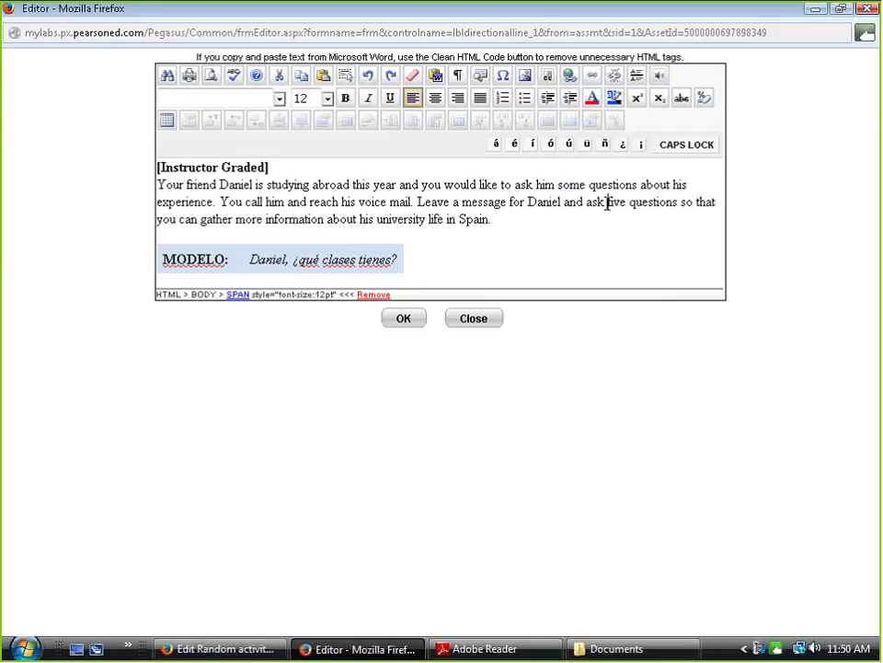
{"action": "key", "text": "Delete"}
{"action": "key", "text": "Delete"}
{"action": "key", "text": "Delete"}
{"action": "key", "text": "Delete"}
{"action": "key", "text": "Delete"}
{"action": "type", "text": "thre"}
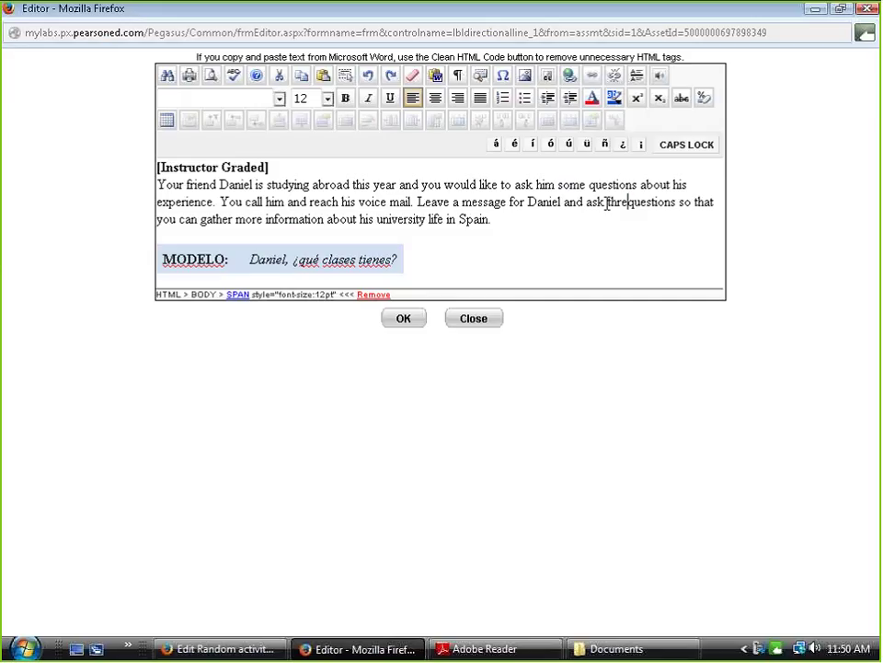
{"action": "type", "text": "e"}
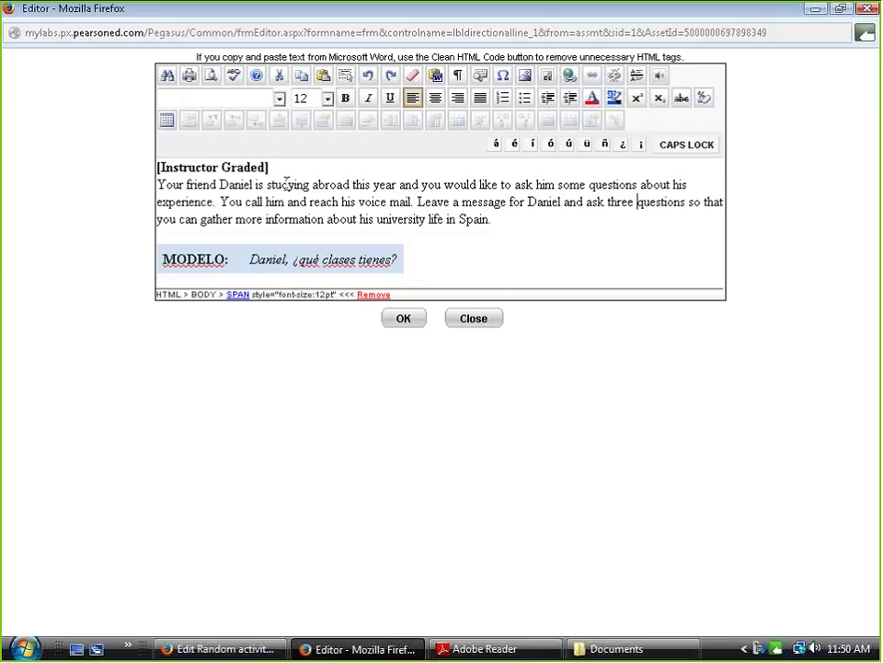
- Highlight the friend's name in the instructions, place the cursor in the MODELO line, and close the text editor without applying edits
{"action": "left_click", "coordinate": [350, 185]}
{"action": "left_click_drag", "start_coordinate": [219, 185], "coordinate": [252, 185]}
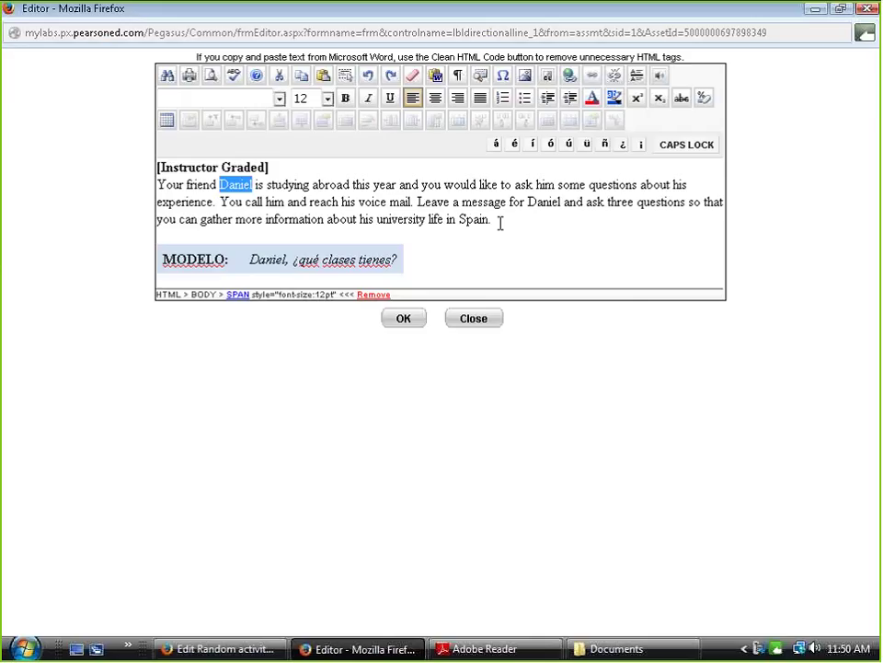
{"action": "left_click", "coordinate": [471, 327]}
{"action": "left_click", "coordinate": [414, 261]}
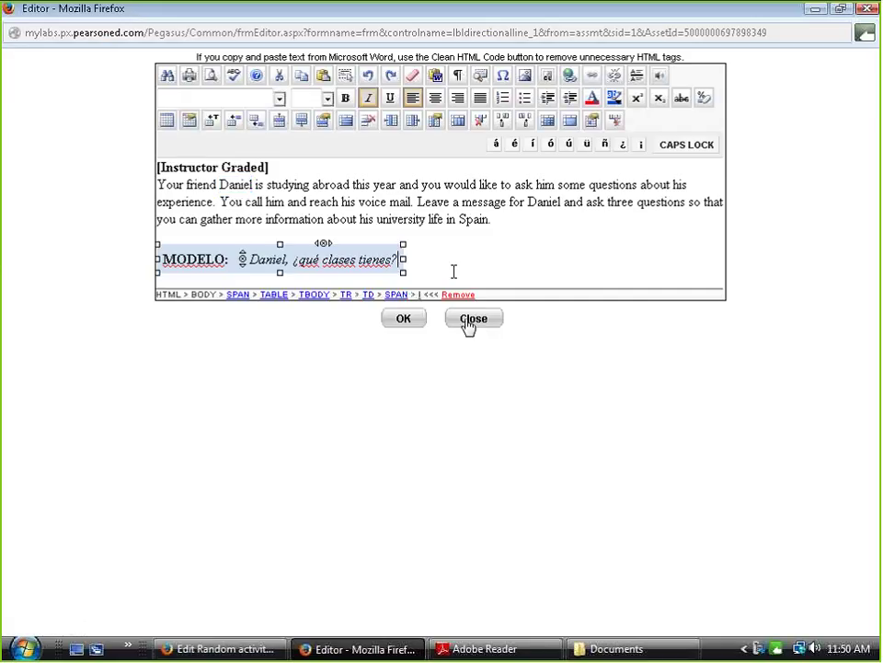
{"action": "left_click", "coordinate": [469, 322]}
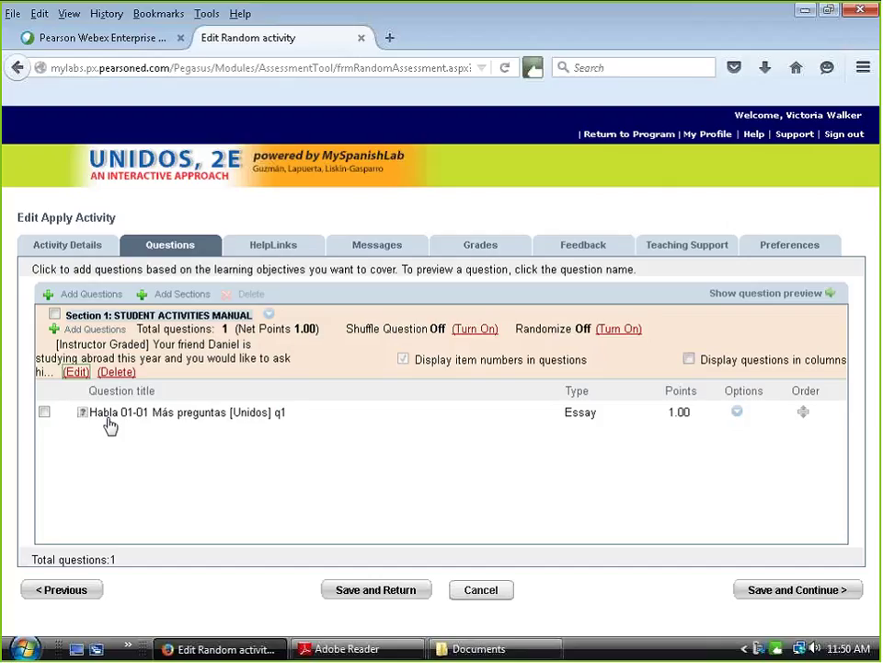
- Open the essay question Habla 01-01 Más preguntas [Unidos] q1 for editing and expand its answer text settings
{"action": "left_click", "coordinate": [737, 411]}
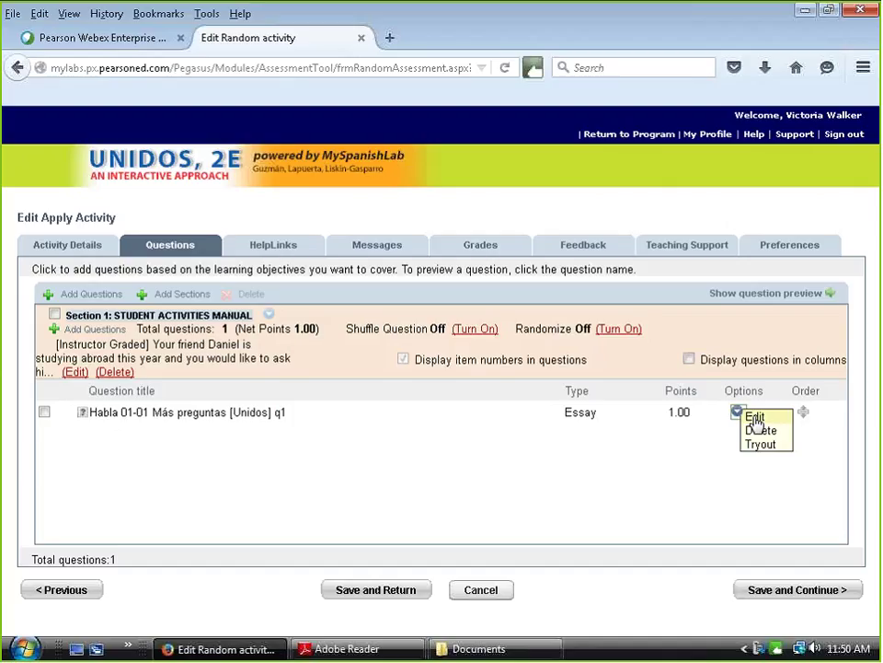
{"action": "left_click", "coordinate": [755, 418]}
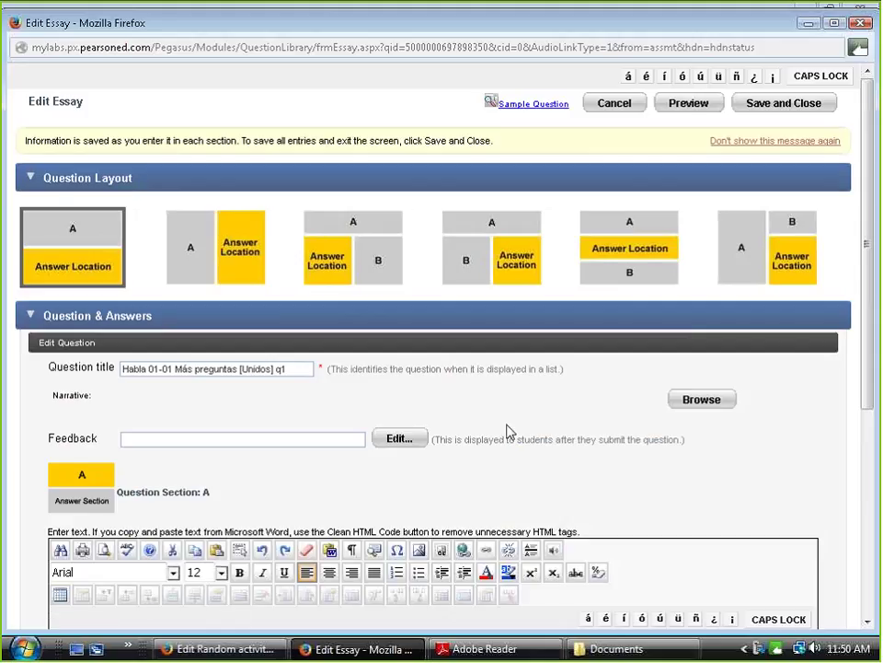
{"action": "scroll", "coordinate": [501, 414], "scroll_direction": "down", "scroll_amount": 5}
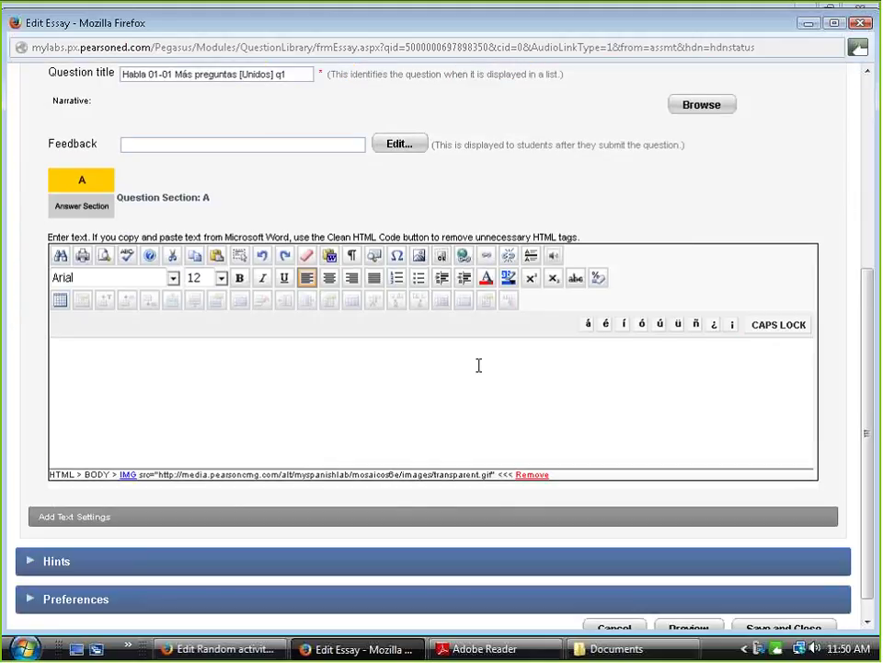
{"action": "left_click", "coordinate": [81, 521]}
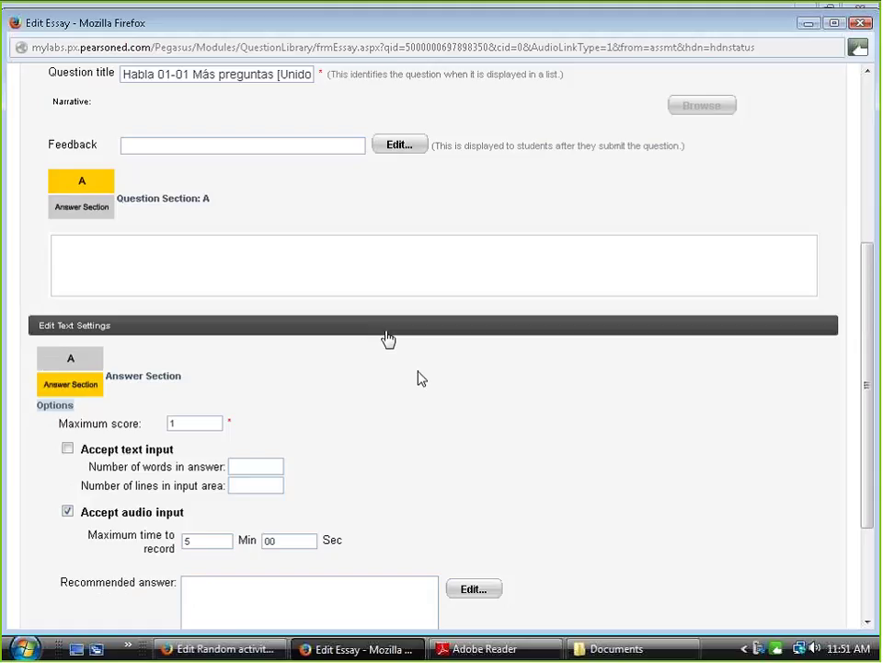
- Set the essay question's maximum time to record to 2 minutes, leaving the maximum score at 1
{"action": "left_click", "coordinate": [172, 422]}
{"action": "double_click", "coordinate": [172, 422]}
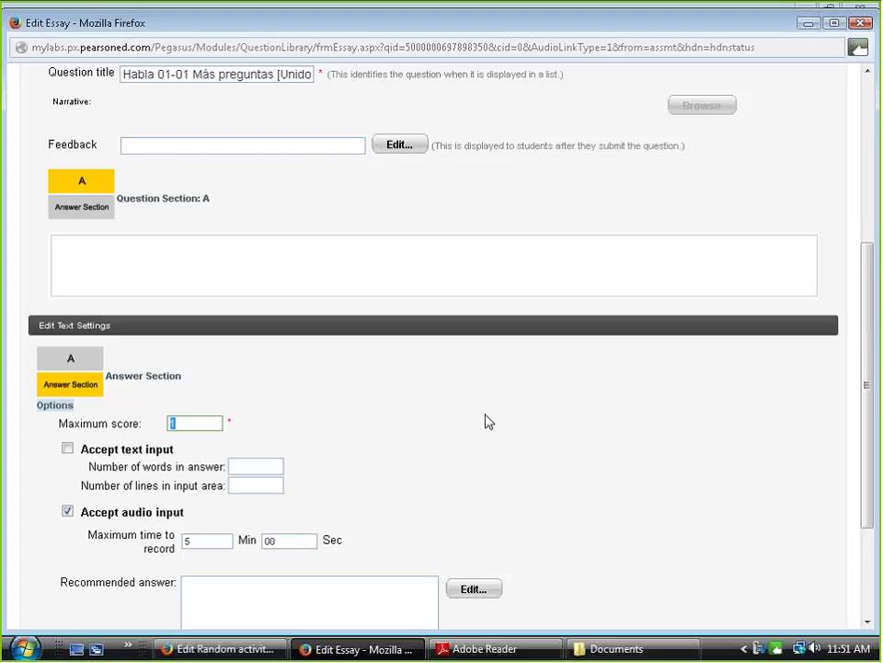
{"action": "scroll", "coordinate": [487, 419], "scroll_direction": "down", "scroll_amount": 2}
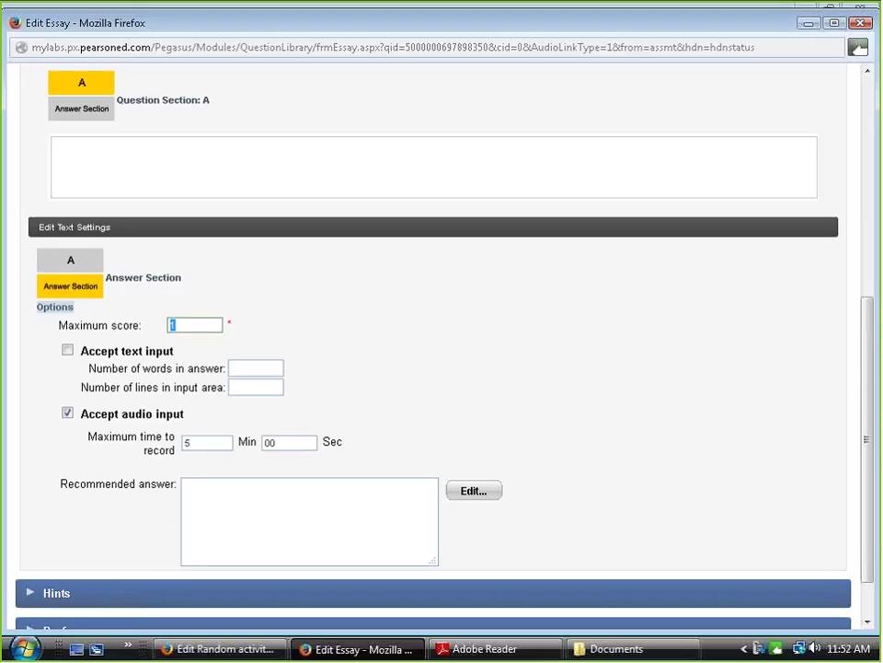
{"action": "key", "text": "Tab"}
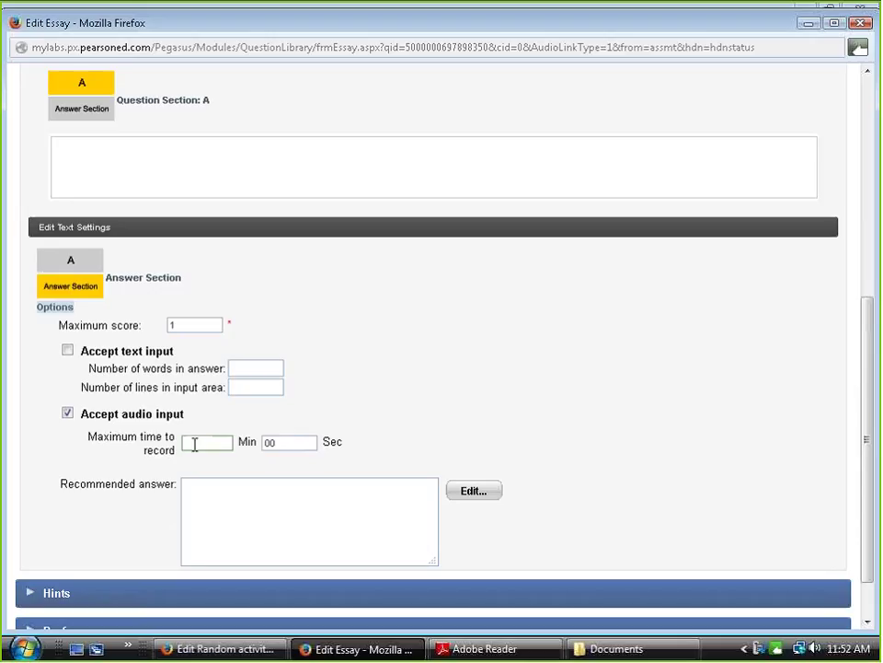
{"action": "double_click", "coordinate": [197, 442]}
{"action": "type", "text": "2"}
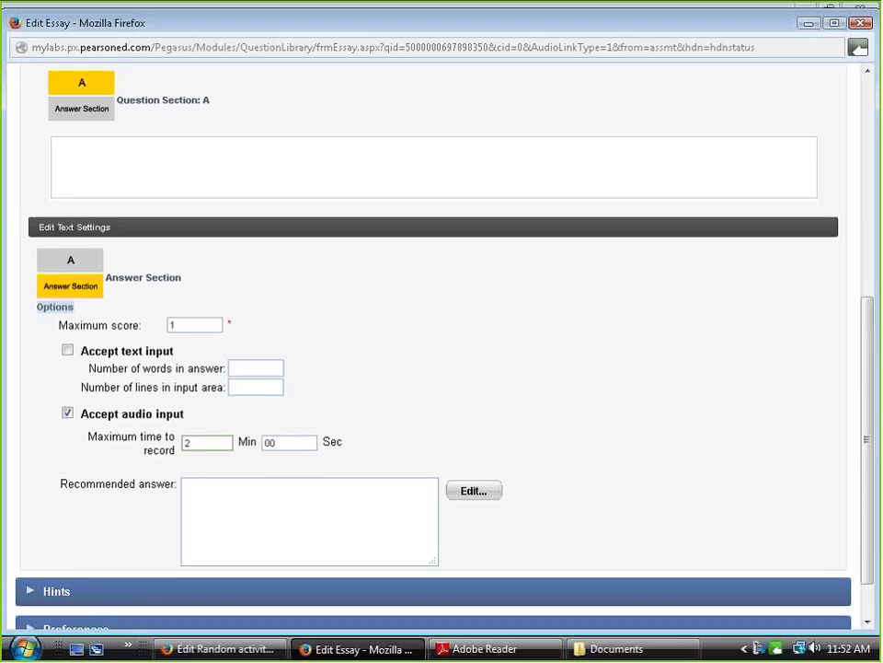
{"action": "scroll", "coordinate": [594, 409], "scroll_direction": "down", "scroll_amount": 1}
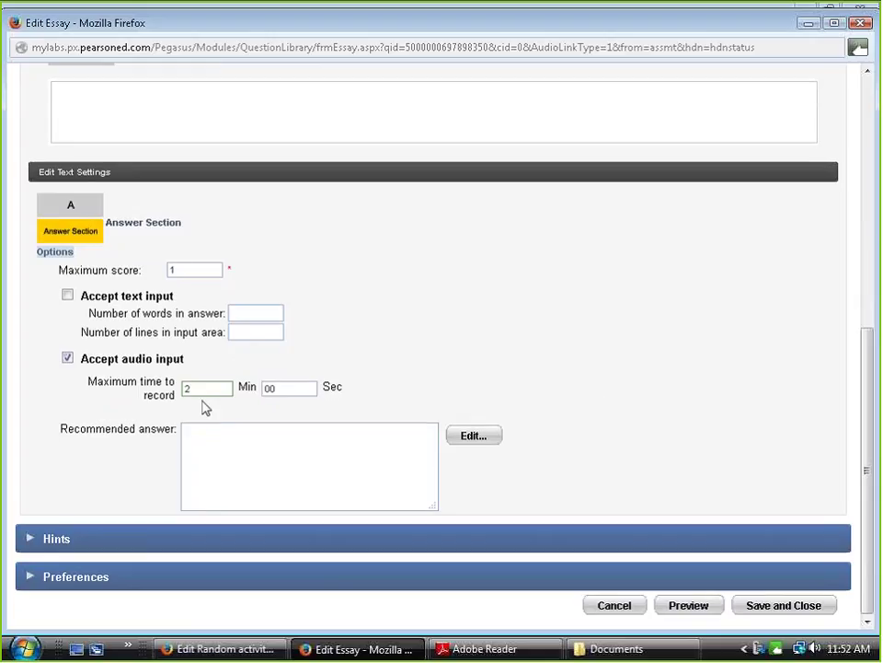
{"action": "key", "text": "BackSpace"}
{"action": "type", "text": "2"}
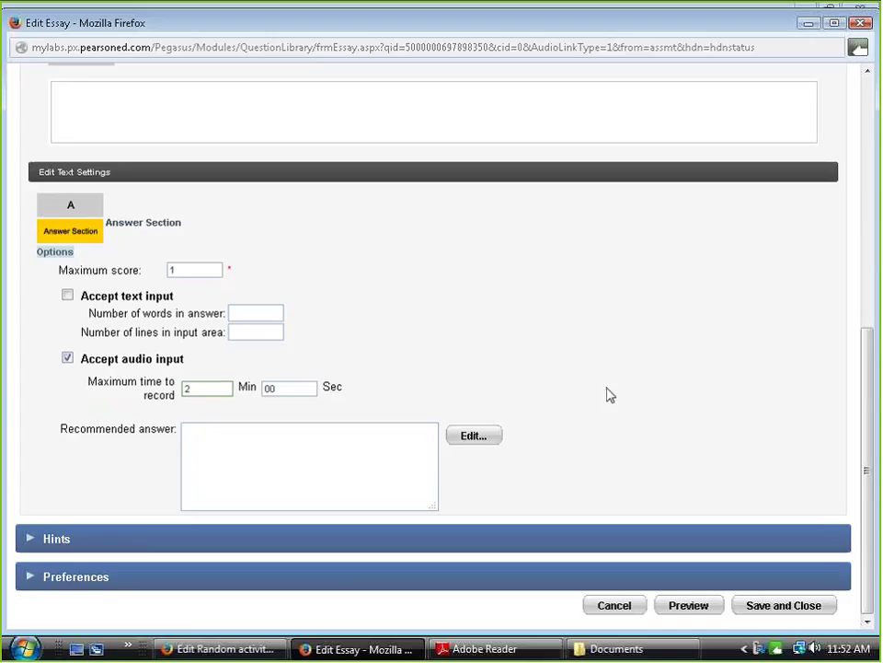
- Set the question's maximum time to record to 1 minute, then save the question and the activity
{"action": "left_click", "coordinate": [777, 607]}
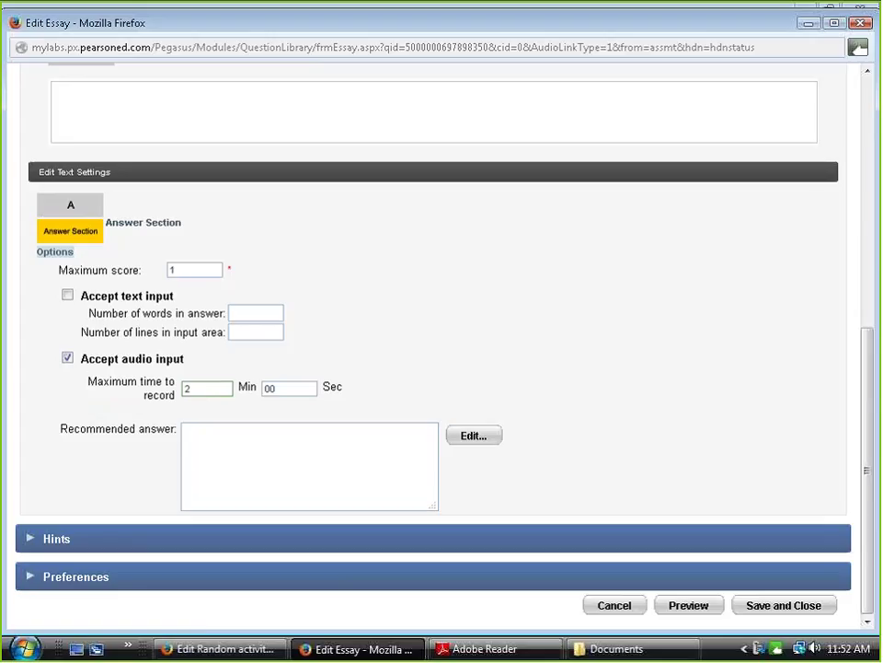
{"action": "key", "text": "BackSpace"}
{"action": "type", "text": "1"}
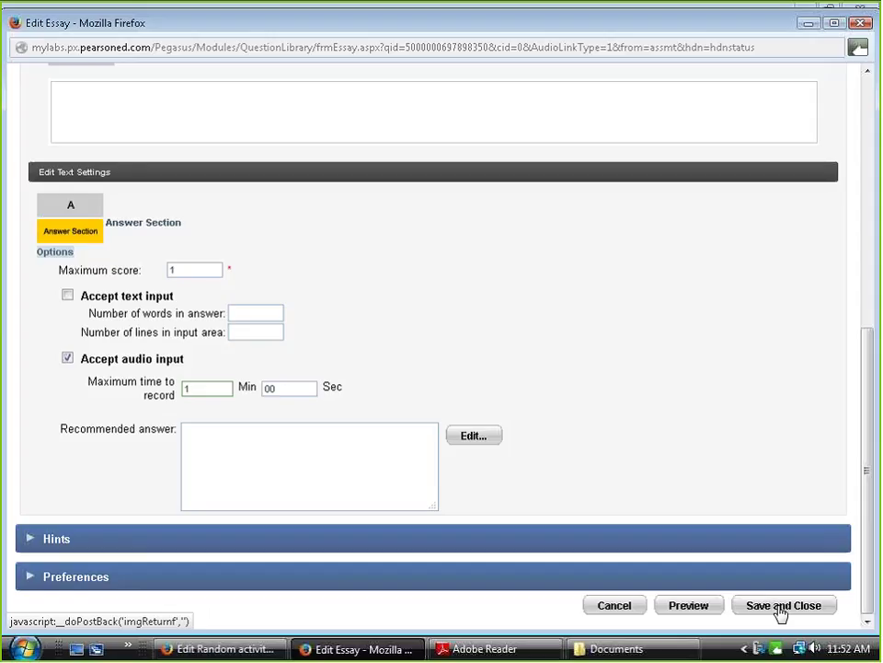
{"action": "left_click", "coordinate": [749, 602]}
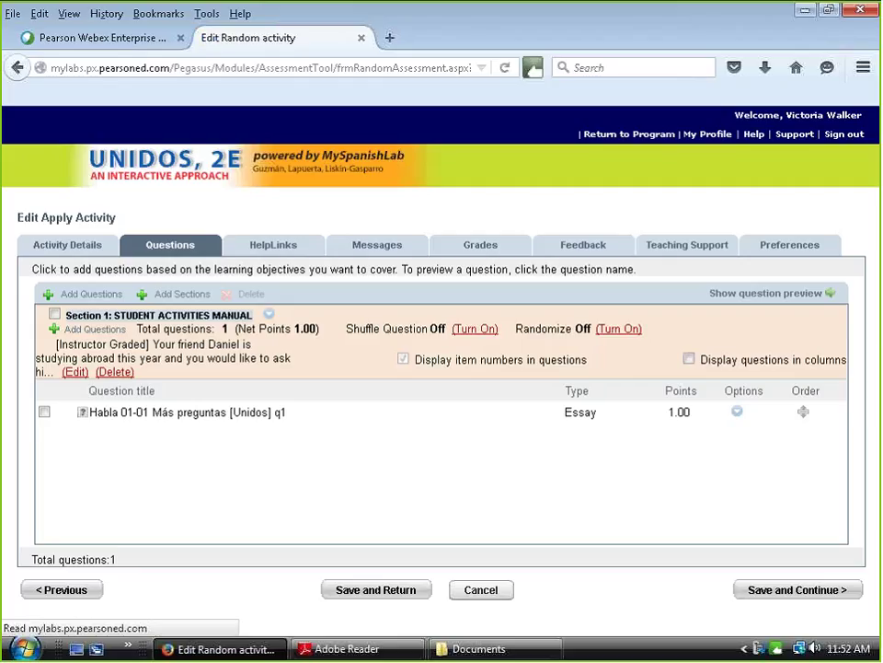
{"action": "left_click", "coordinate": [383, 598]}
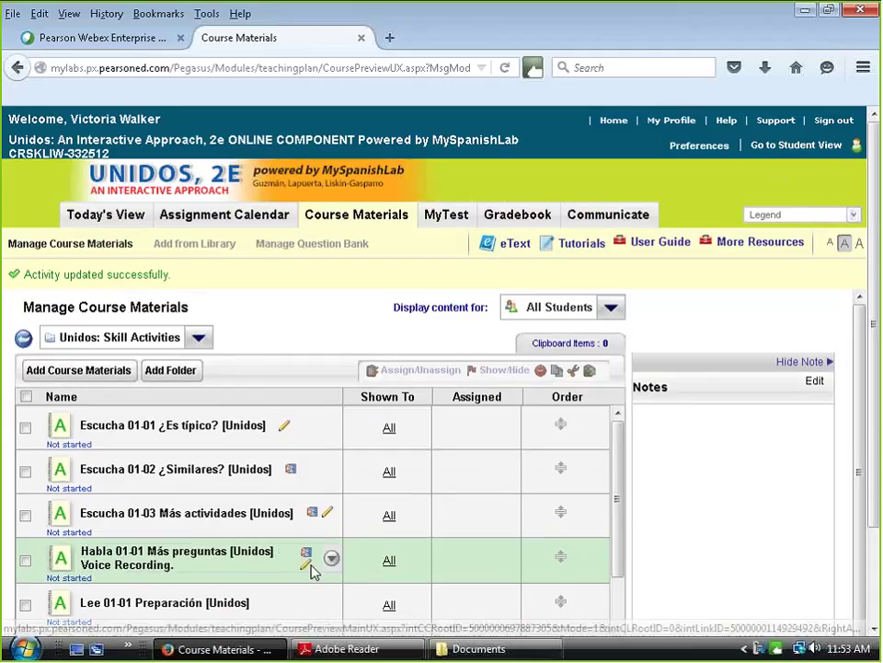
- Preview the Habla 01-01 Más preguntas activity, check its recording time limit and help links, and close the preview
{"action": "left_click", "coordinate": [331, 558]}
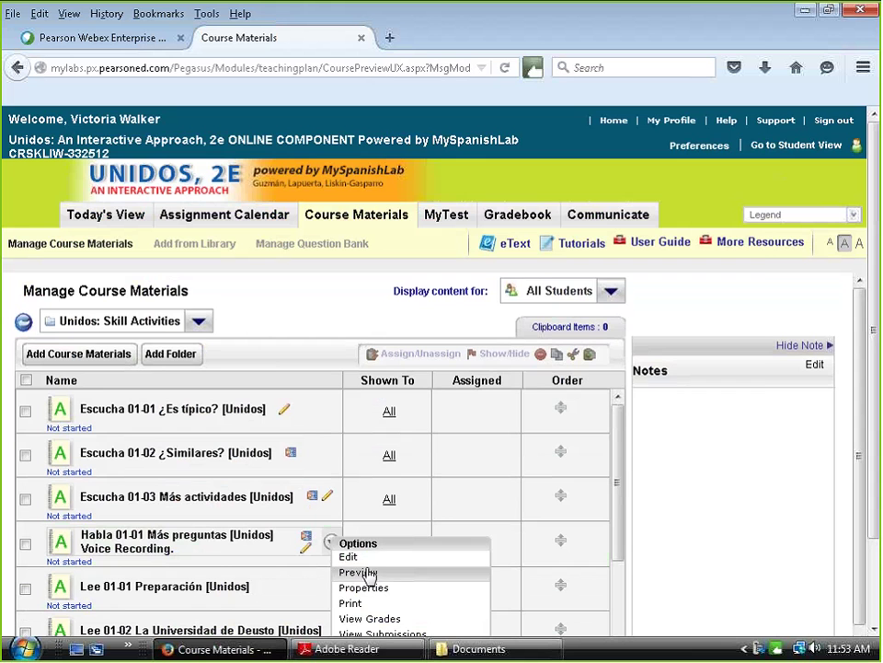
{"action": "left_click", "coordinate": [367, 572]}
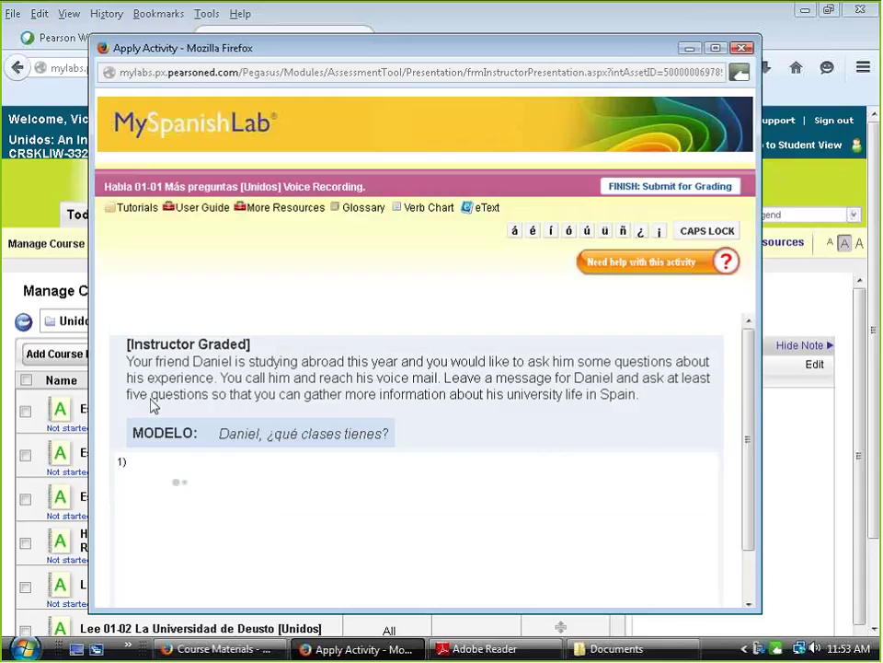
{"action": "scroll", "coordinate": [151, 405], "scroll_direction": "down", "scroll_amount": 1}
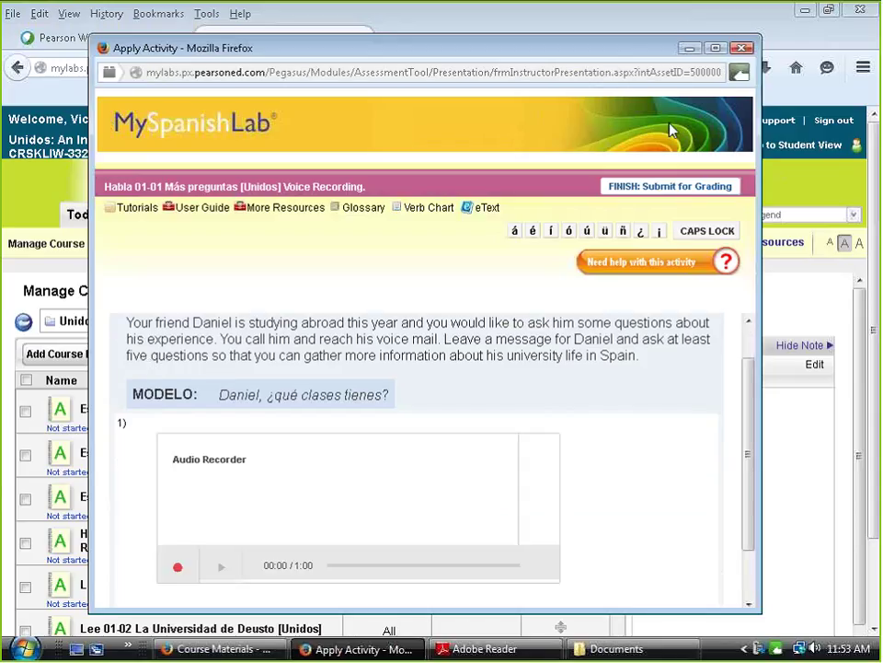
{"action": "double_click", "coordinate": [295, 566]}
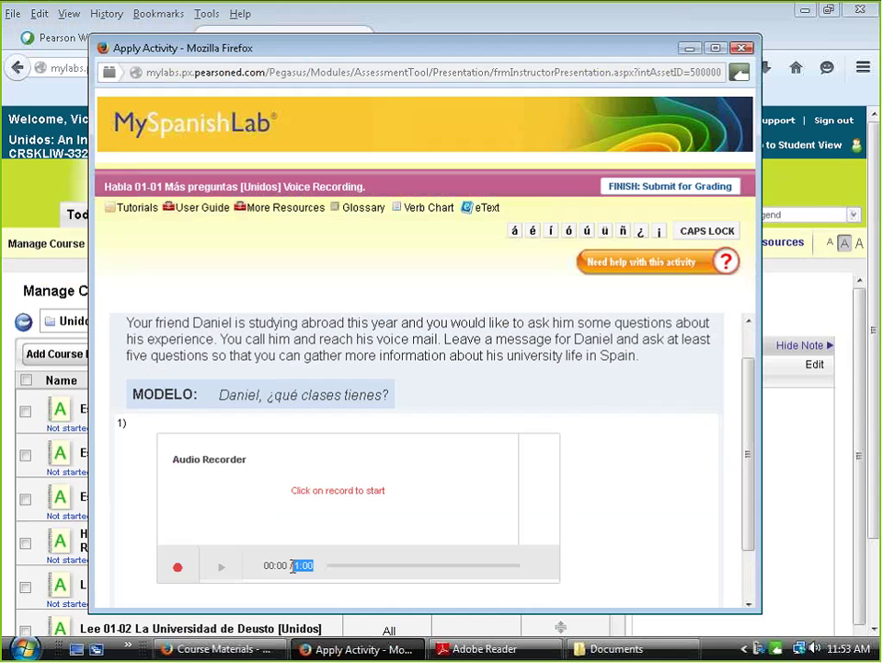
{"action": "left_click", "coordinate": [727, 261]}
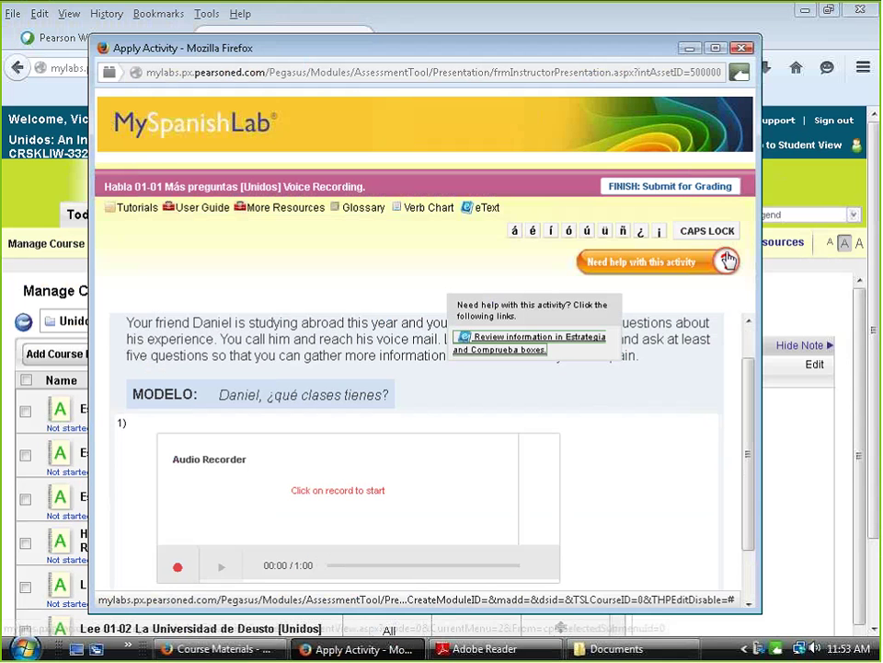
{"action": "left_click", "coordinate": [744, 49]}
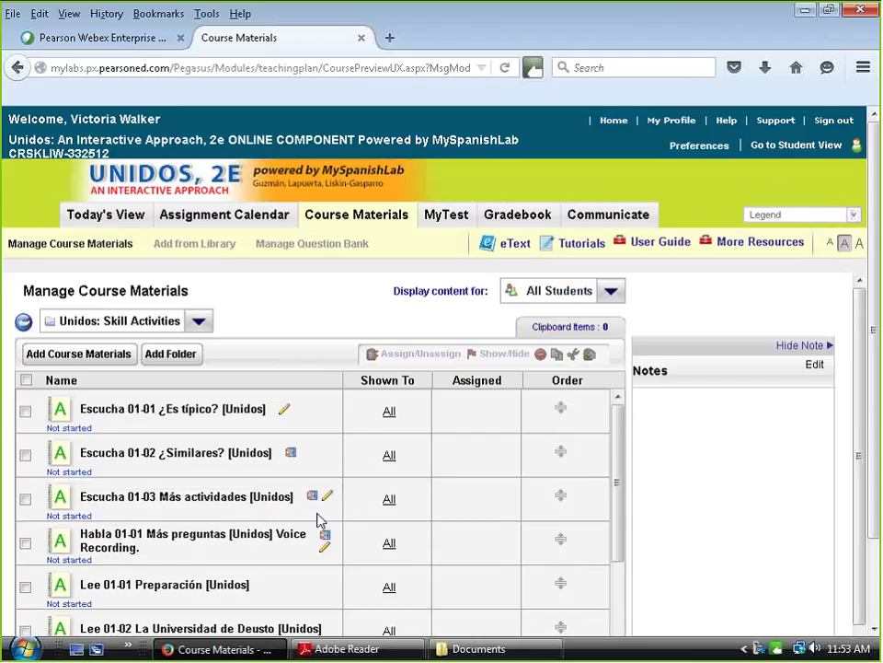
- Edit the Habla 01-01 Más preguntas activity again and open the instruction text of its Student Activities Manual section
{"action": "left_click", "coordinate": [331, 544]}
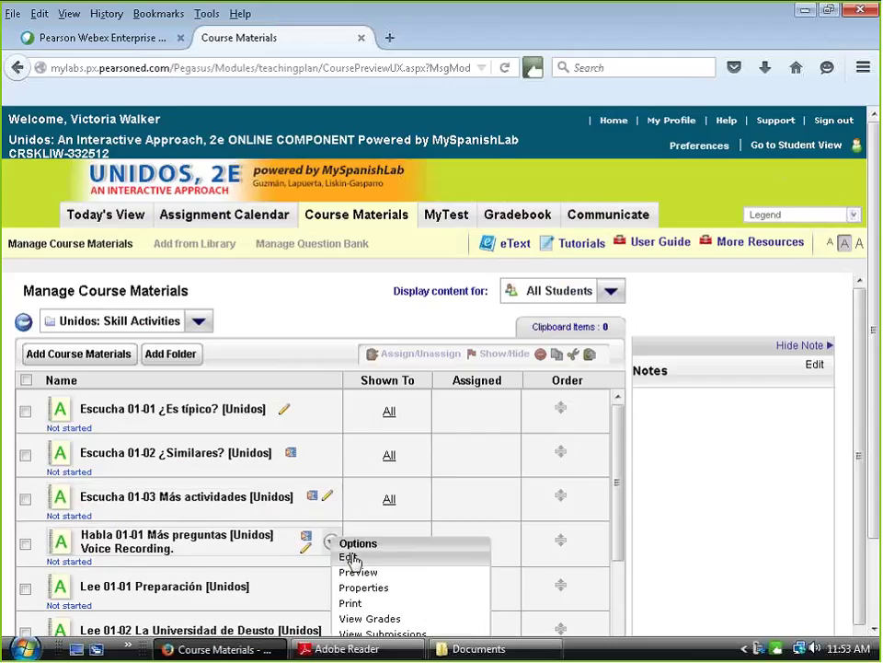
{"action": "left_click", "coordinate": [351, 559]}
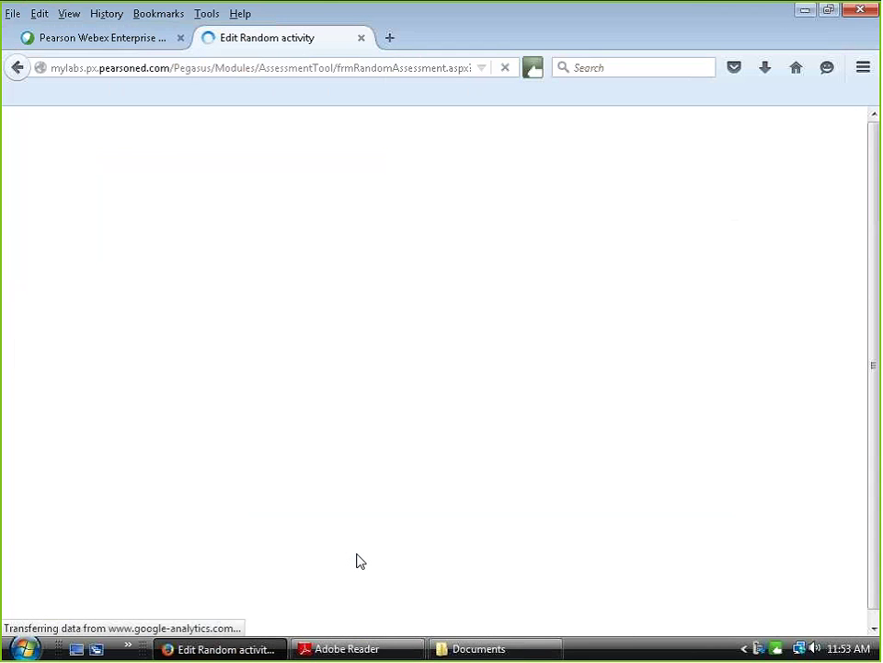
{"action": "left_click", "coordinate": [150, 275]}
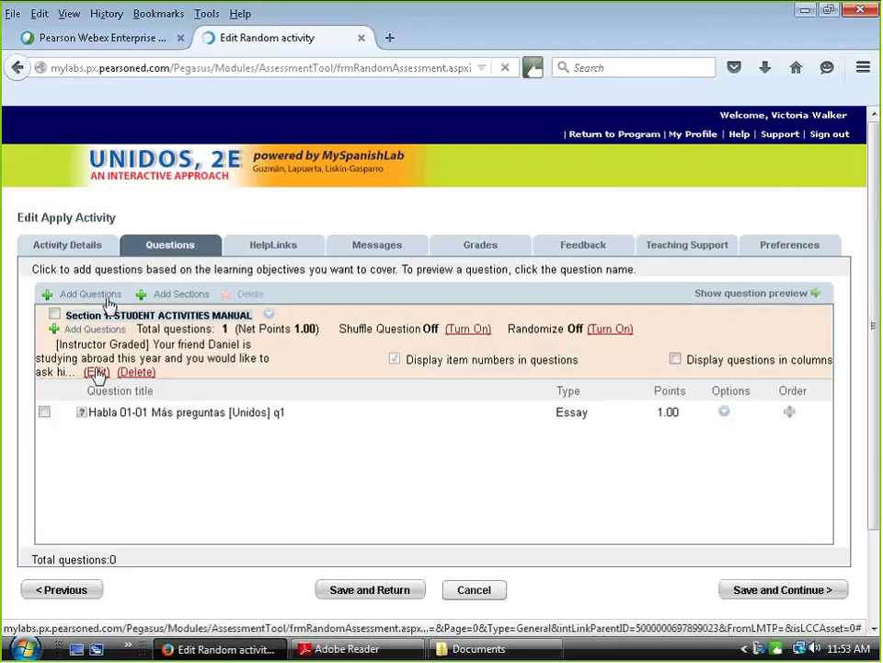
{"action": "left_click", "coordinate": [75, 372]}
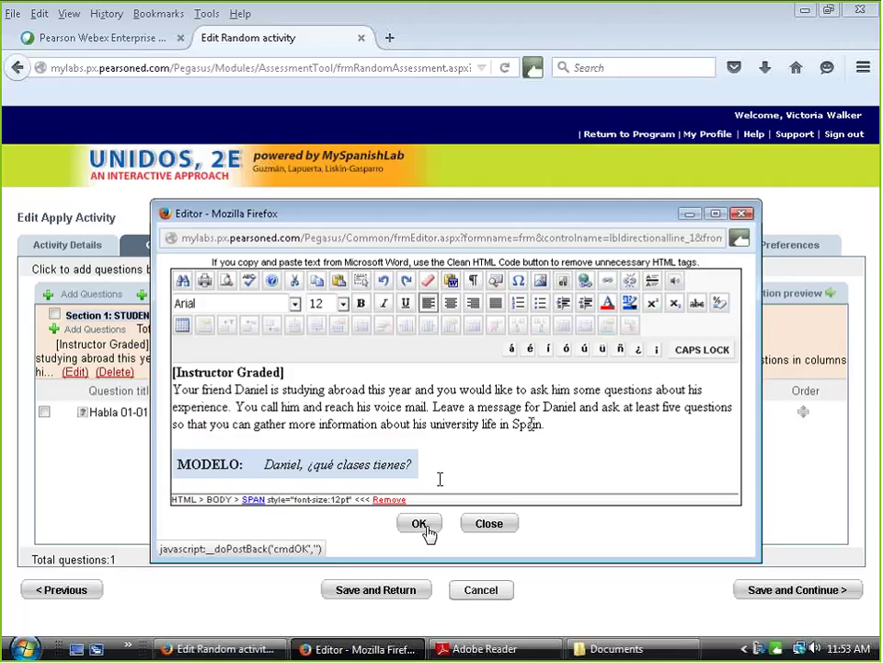
- Replace "at least five" with "THREE" in the instruction text about how many questions to ask
{"action": "left_click", "coordinate": [659, 406]}
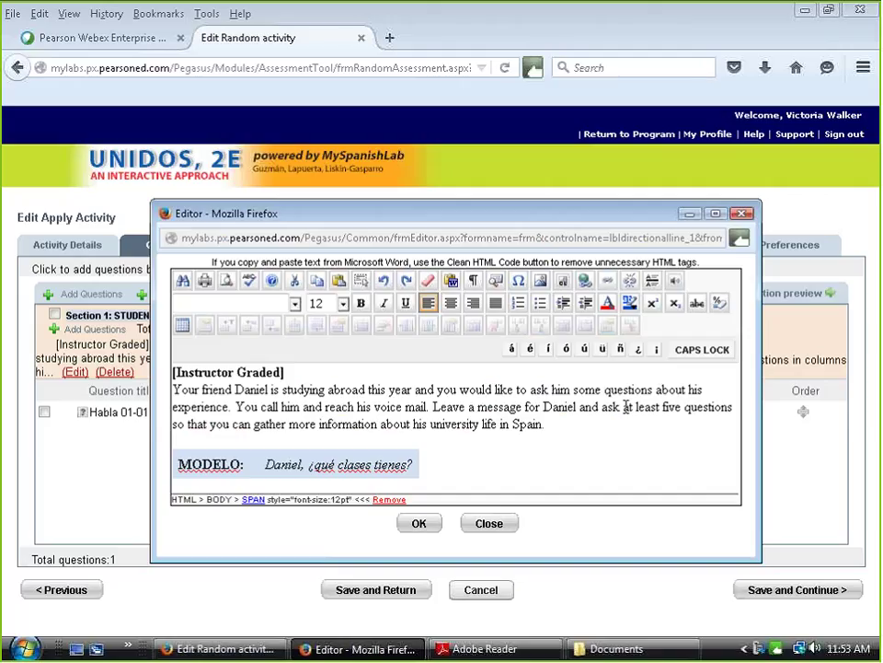
{"action": "key", "text": "BackSpace"}
{"action": "key", "text": "BackSpace"}
{"action": "key", "text": "BackSpace"}
{"action": "key", "text": "BackSpace"}
{"action": "key", "text": "BackSpace"}
{"action": "key", "text": "BackSpace"}
{"action": "key", "text": "BackSpace"}
{"action": "key", "text": "BackSpace"}
{"action": "key", "text": "BackSpace"}
{"action": "type", "text": "Three"}
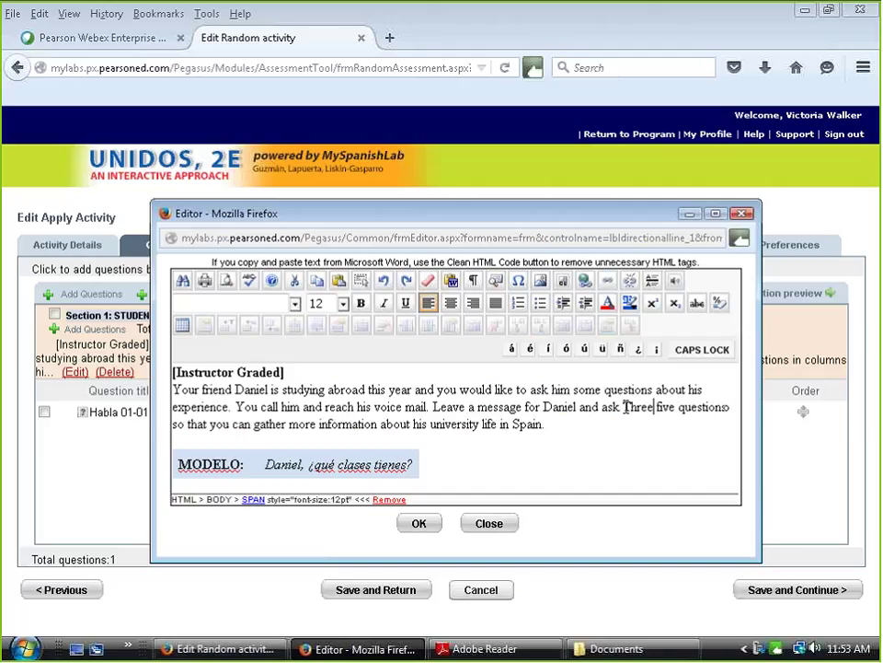
{"action": "key", "text": "BackSpace"}
{"action": "key", "text": "BackSpace"}
{"action": "key", "text": "BackSpace"}
{"action": "key", "text": "BackSpace"}
{"action": "key", "text": "BackSpace"}
{"action": "key", "text": "BackSpace"}
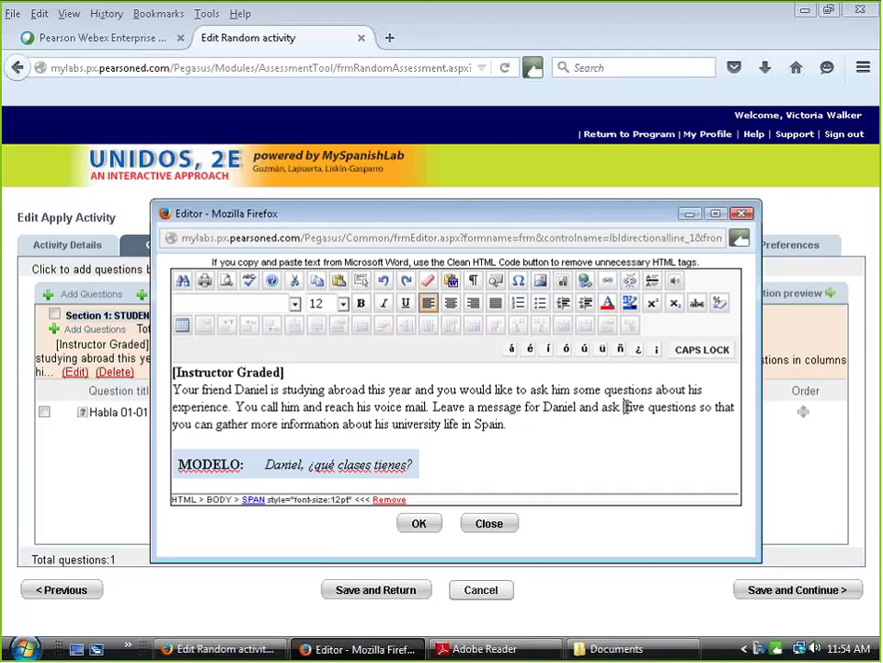
{"action": "type", "text": "THREE"}
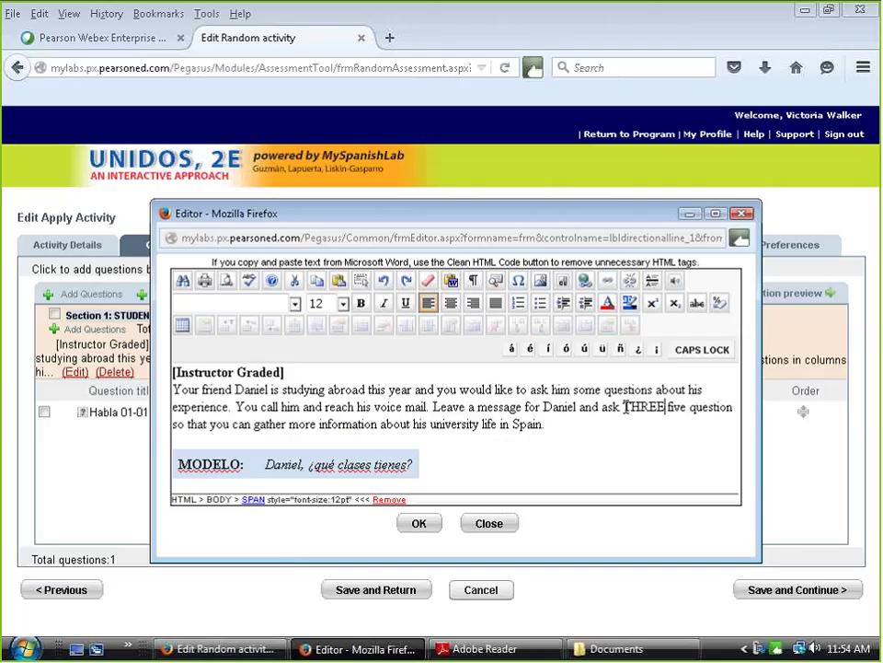
{"action": "key", "text": "Delete"}
{"action": "key", "text": "Delete"}
{"action": "key", "text": "Delete"}
{"action": "key", "text": "Delete"}
{"action": "key", "text": "Delete"}
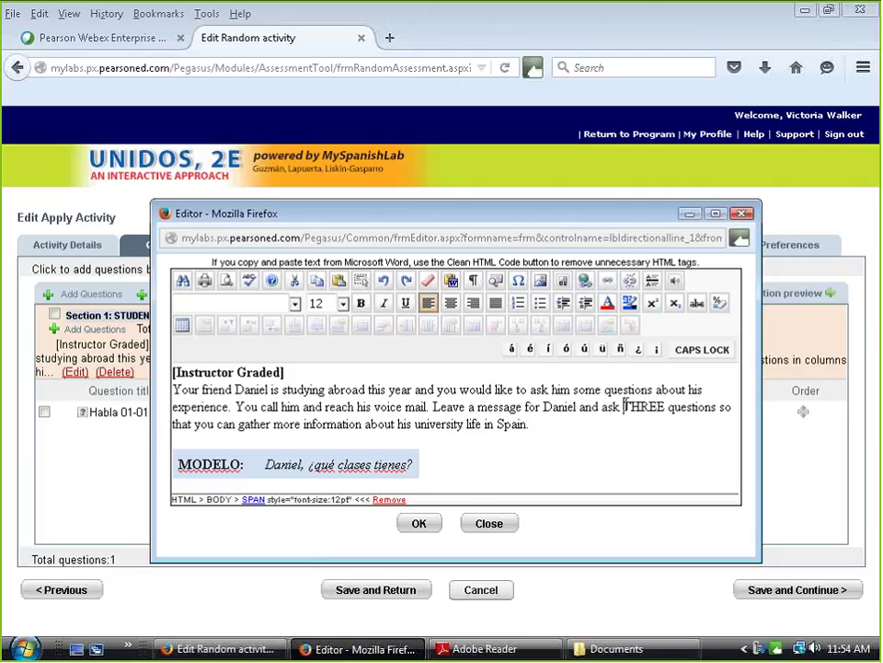
- Make the word "THREE" bold in the instruction text and apply the edited instructions
{"action": "left_click_drag", "start_coordinate": [624, 406], "coordinate": [665, 406]}
{"action": "left_click", "coordinate": [608, 304]}
{"action": "left_click", "coordinate": [609, 305]}
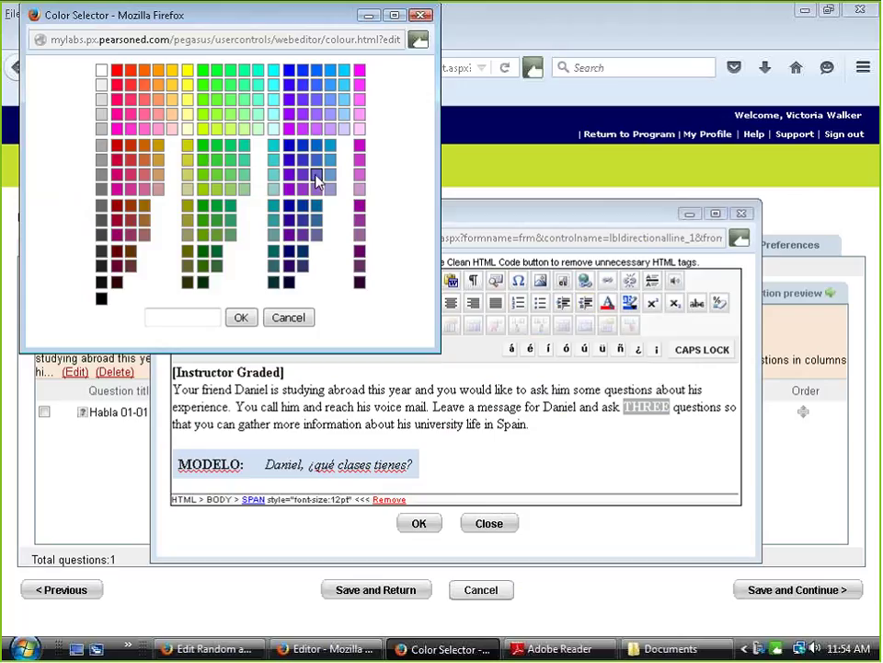
{"action": "left_click", "coordinate": [418, 525]}
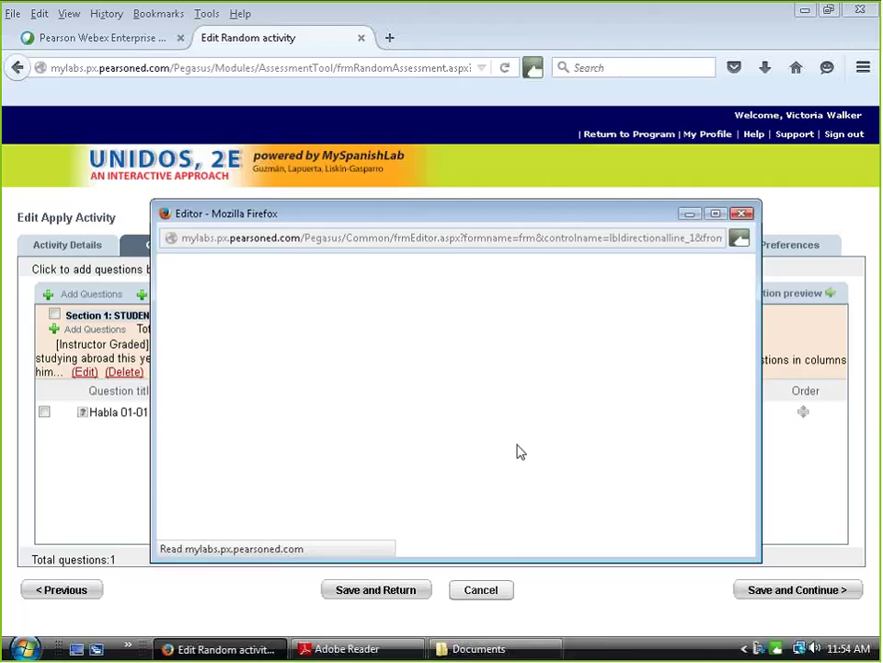
- Reopen the instruction text, color the word "THREE" blue, apply the change, and save the activity
{"action": "left_click", "coordinate": [81, 376]}
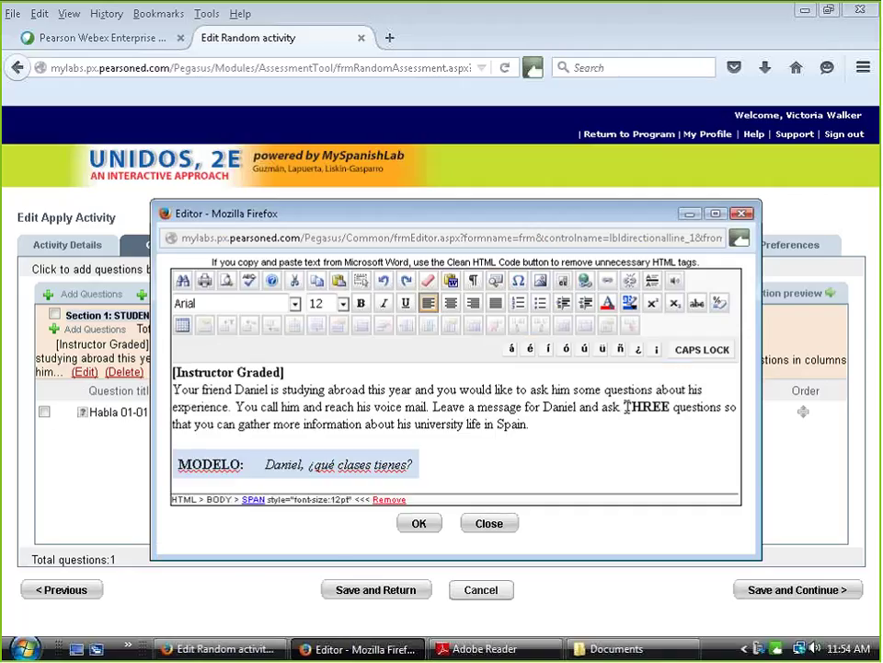
{"action": "left_click_drag", "start_coordinate": [625, 406], "coordinate": [670, 407]}
{"action": "left_click", "coordinate": [609, 305]}
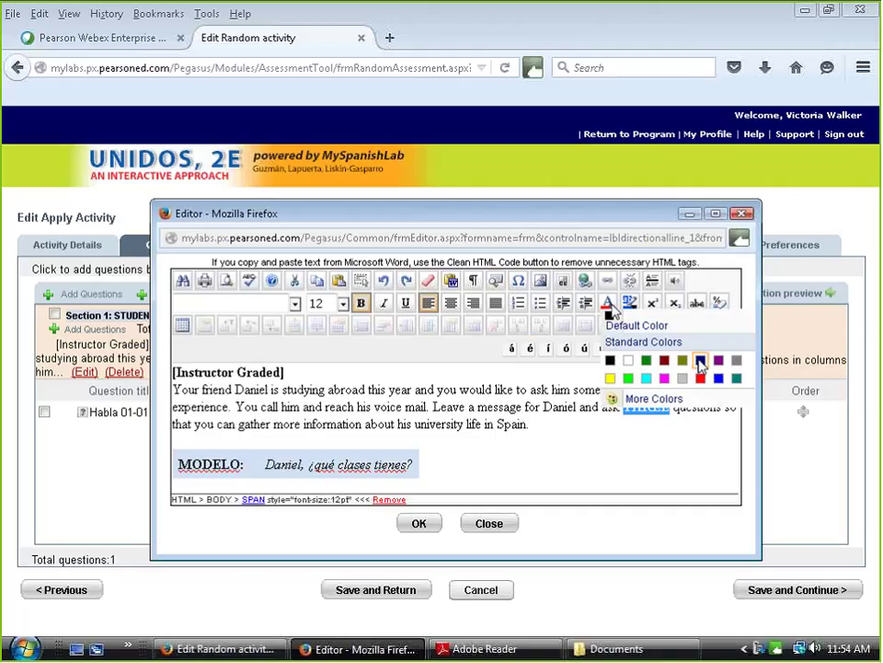
{"action": "left_click", "coordinate": [701, 361]}
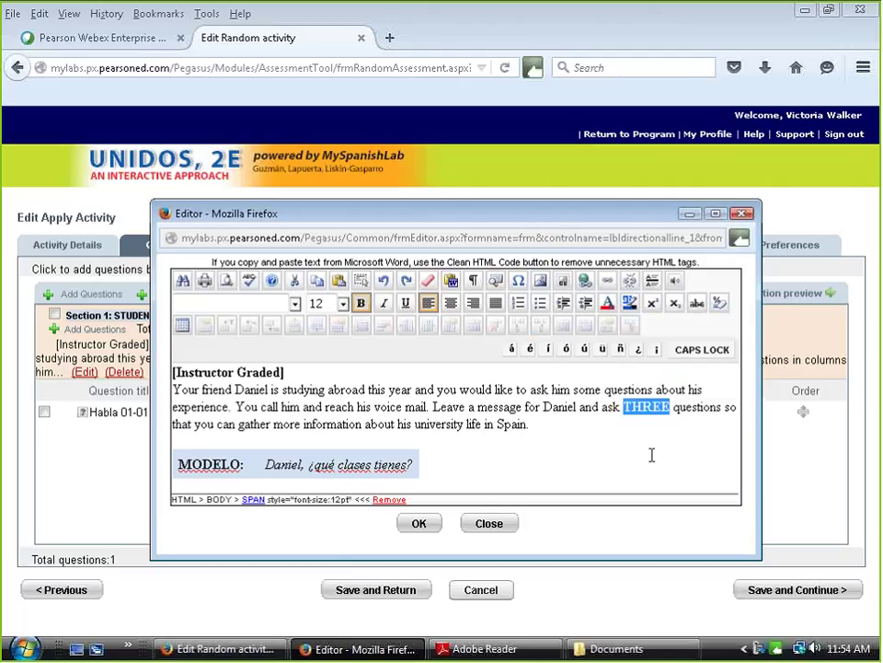
{"action": "left_click", "coordinate": [613, 463]}
{"action": "left_click", "coordinate": [419, 525]}
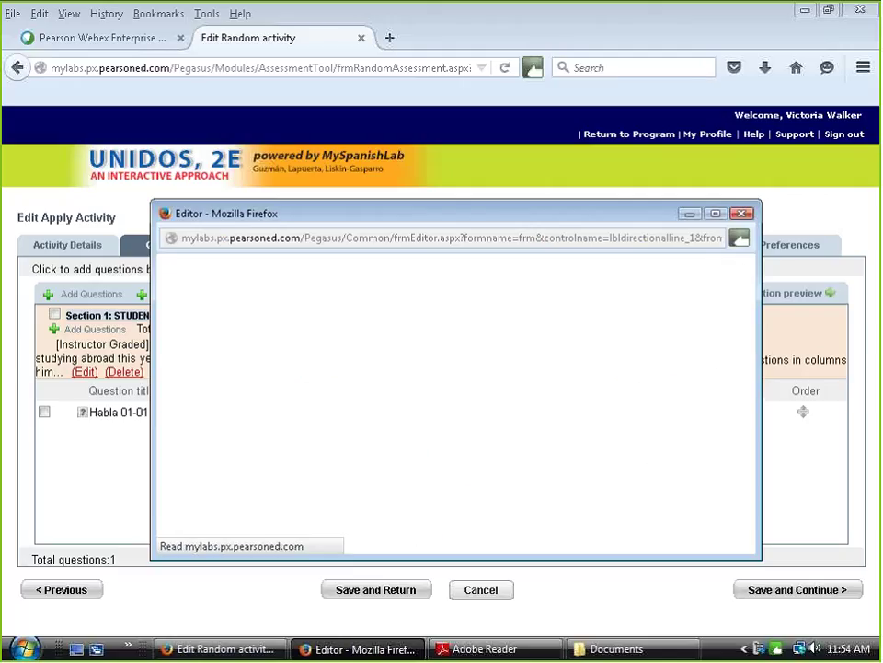
{"action": "left_click", "coordinate": [391, 595]}
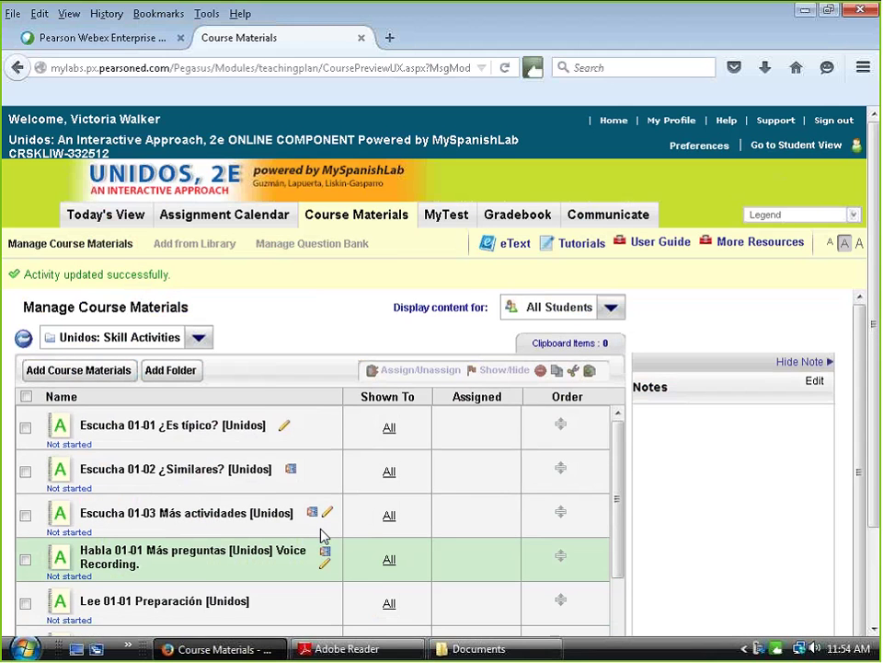
- Preview the Habla 01-01 Más preguntas activity to check the edited instructions
{"action": "scroll", "coordinate": [322, 537], "scroll_direction": "down", "scroll_amount": 1}
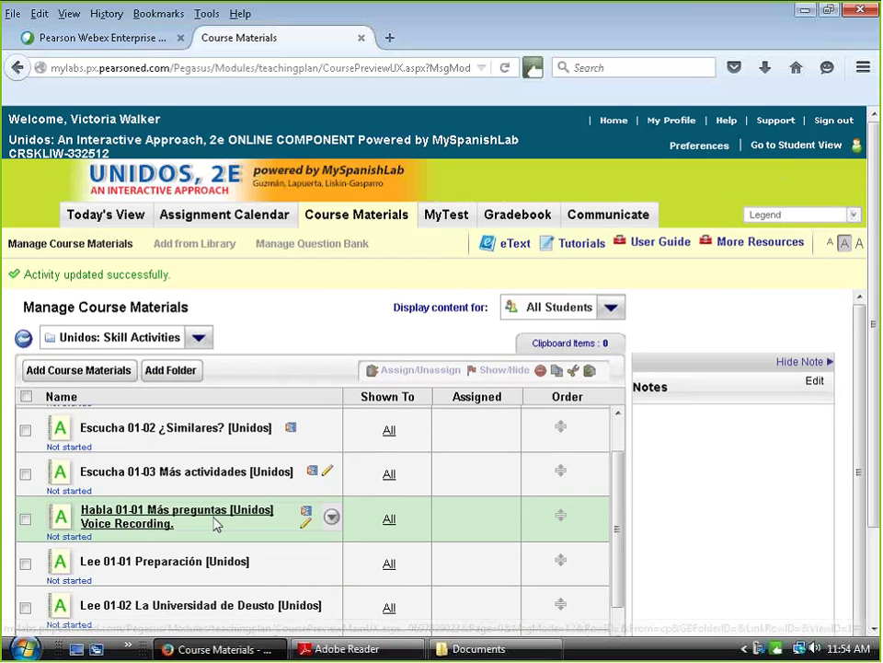
{"action": "left_click", "coordinate": [332, 518]}
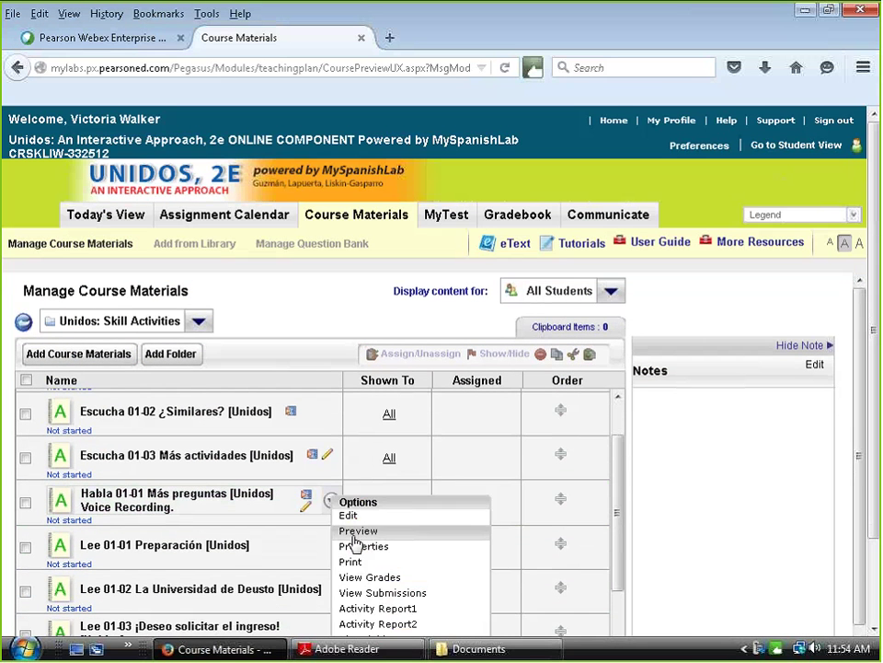
{"action": "left_click", "coordinate": [356, 532]}
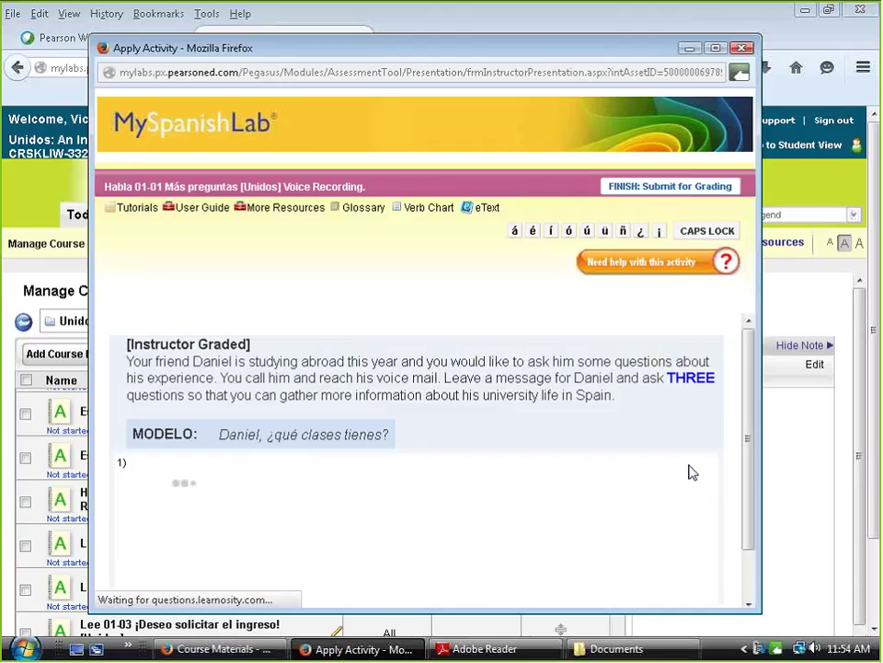
- Check the edited instructions and the audio recorder in the activity preview, and close the preview window
{"action": "scroll", "coordinate": [629, 461], "scroll_direction": "down", "scroll_amount": 1}
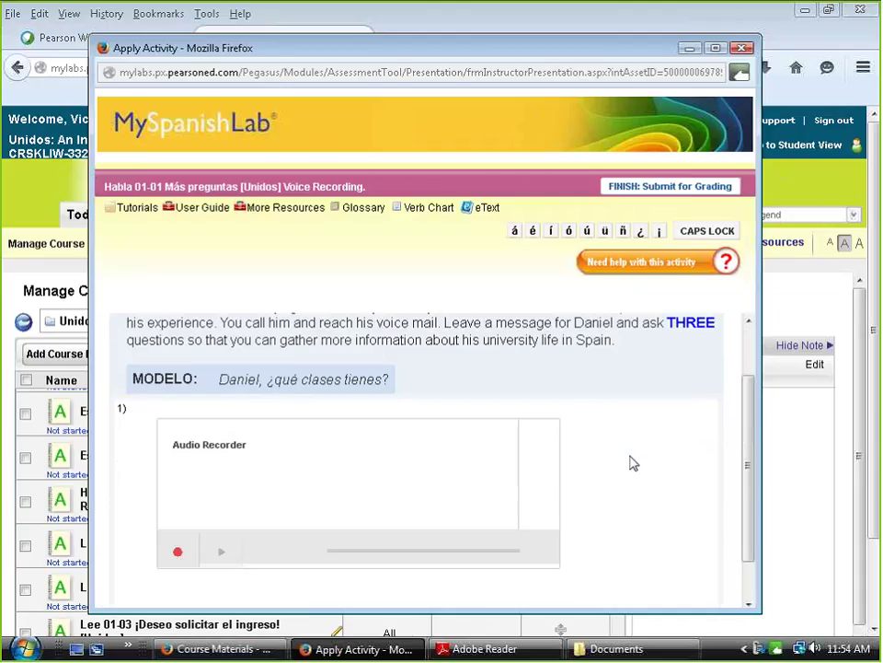
{"action": "scroll", "coordinate": [345, 528], "scroll_direction": "down", "scroll_amount": 1}
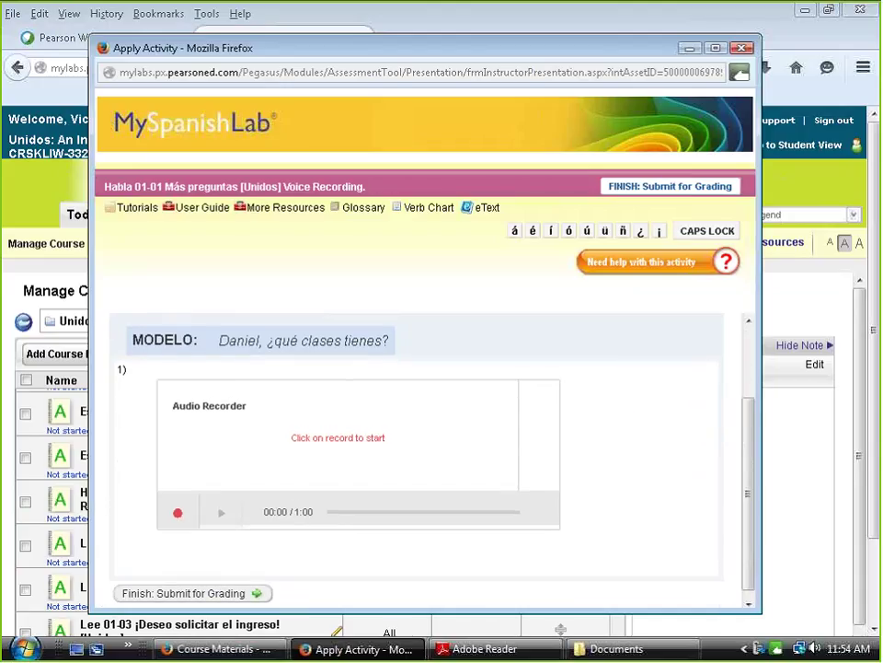
{"action": "scroll", "coordinate": [605, 465], "scroll_direction": "up", "scroll_amount": 2}
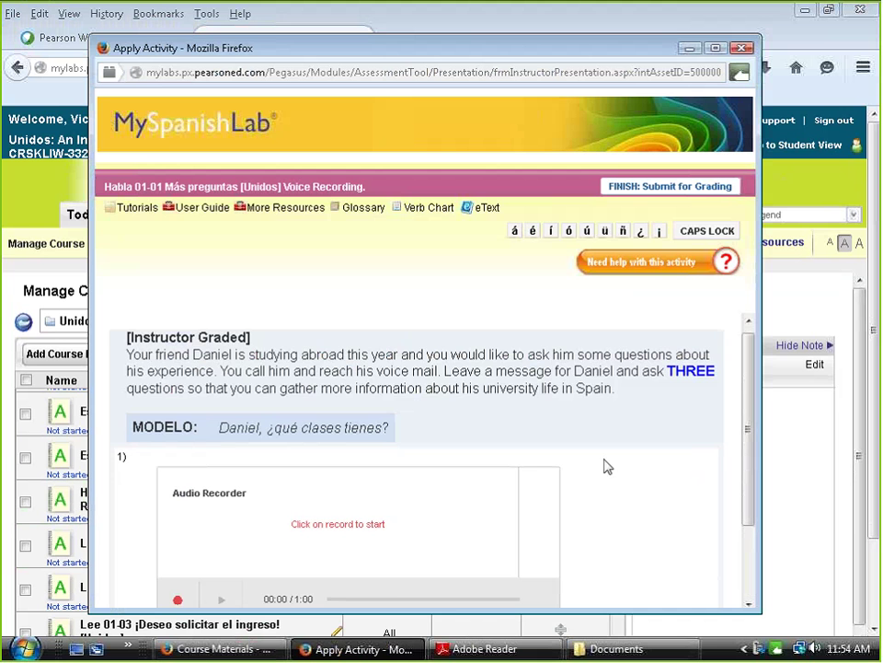
{"action": "left_click", "coordinate": [744, 49]}
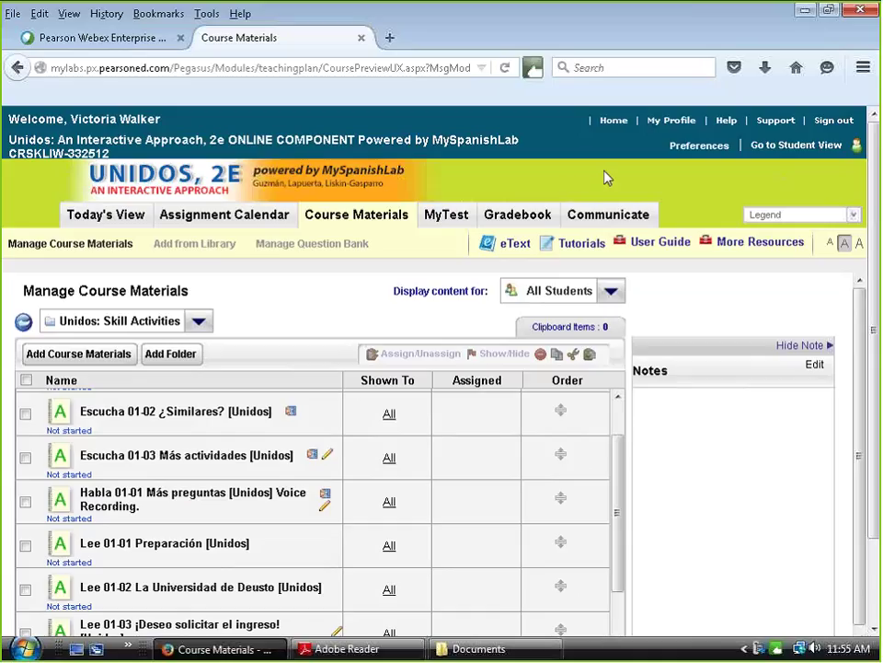
- Open the course eText, fit its window on the screen, and go to Capítulo 1 INTERACTIVE PRESENTATIONS
{"action": "left_click", "coordinate": [509, 245]}
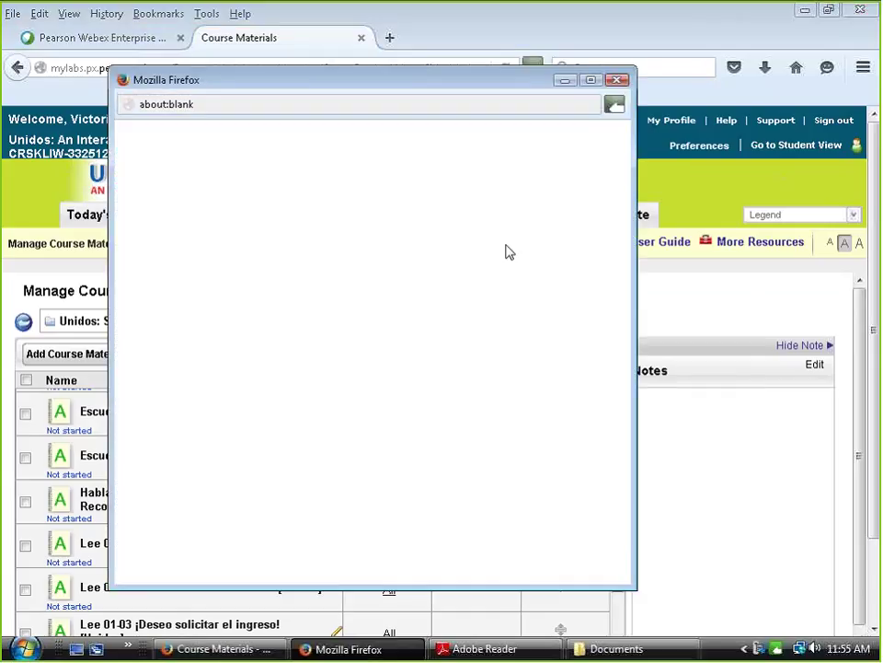
{"action": "left_click", "coordinate": [590, 80]}
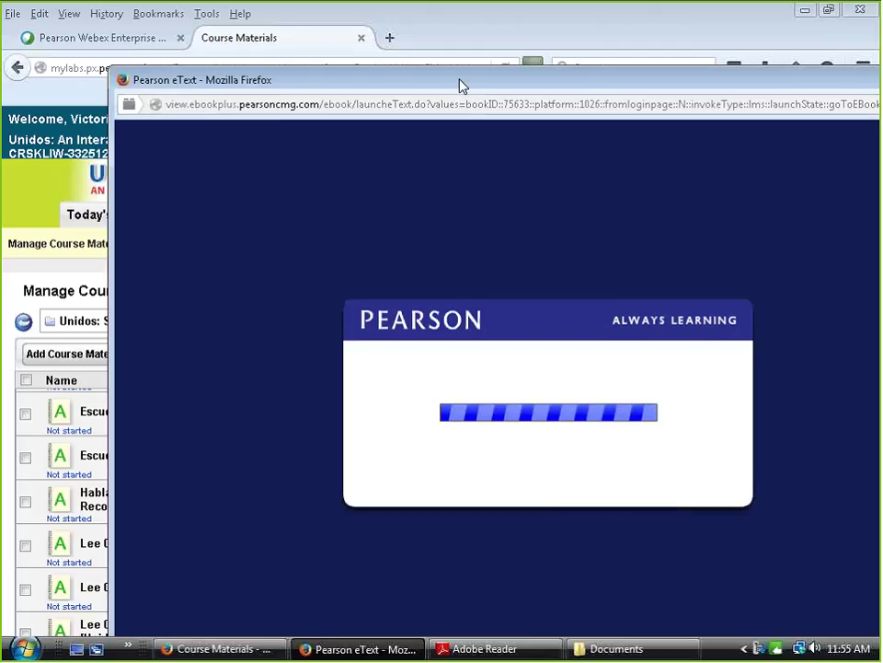
{"action": "left_click_drag", "start_coordinate": [463, 86], "coordinate": [429, 72]}
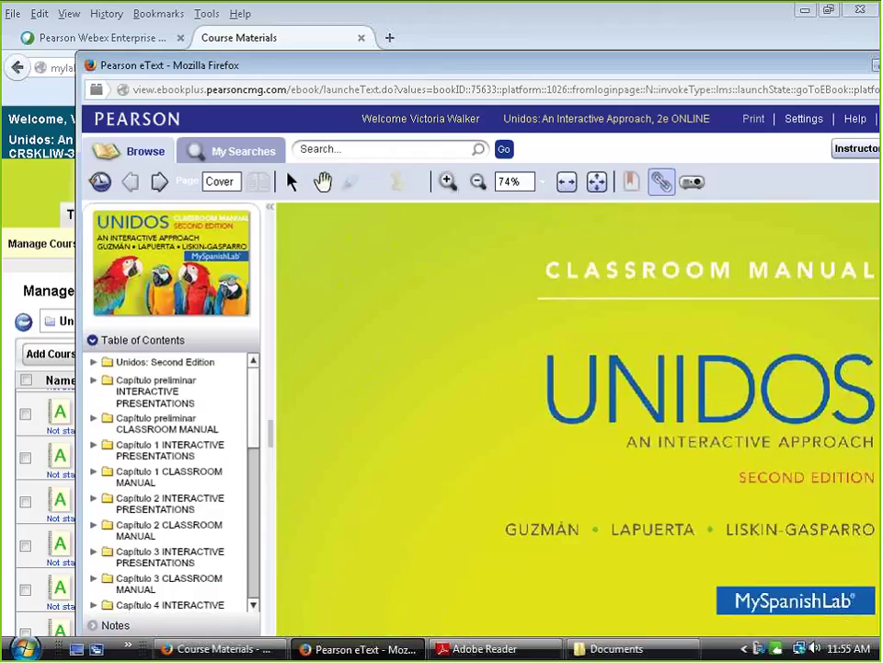
{"action": "mouse_move", "coordinate": [151, 64]}
{"action": "left_mouse_down"}
{"action": "mouse_move", "coordinate": [135, 5]}
{"action": "mouse_move", "coordinate": [135, 64]}
{"action": "left_mouse_up"}
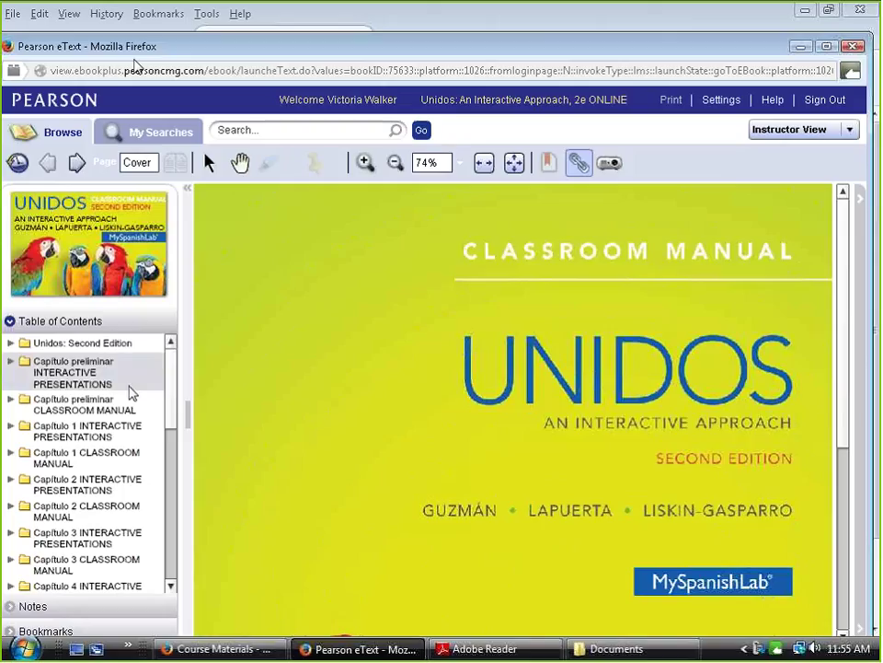
{"action": "left_click", "coordinate": [86, 440]}
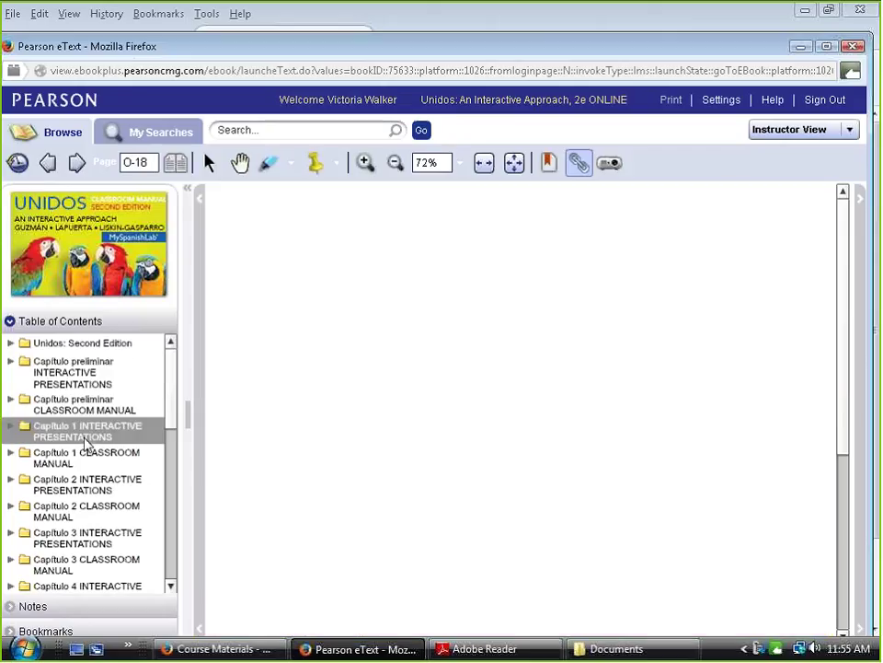
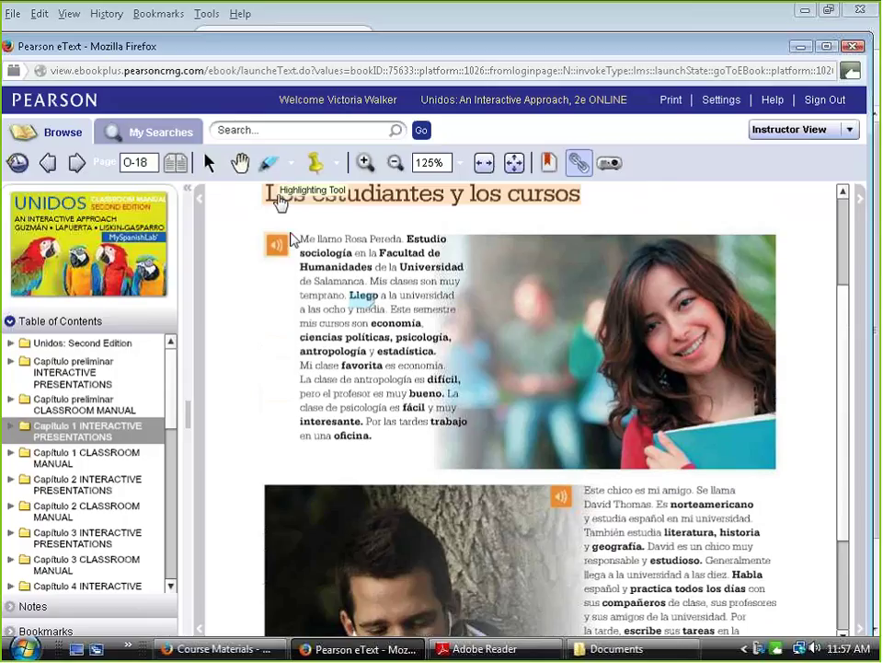
- Highlight the verb forms "Me llamo" and "son" in the first passage under Los estudiantes y los cursos
{"action": "left_click_drag", "start_coordinate": [304, 239], "coordinate": [343, 244]}
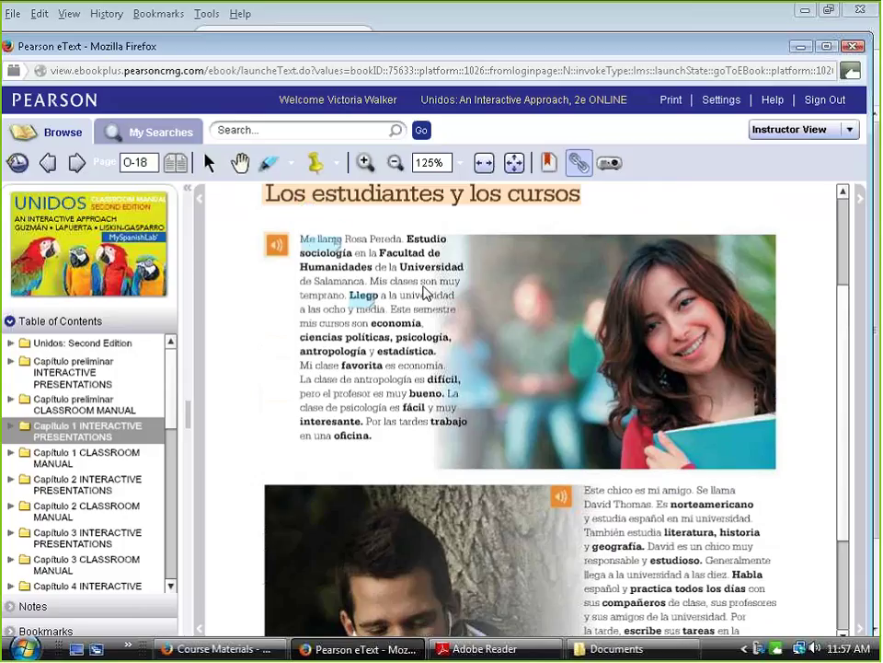
{"action": "mouse_move", "coordinate": [434, 266]}
{"action": "left_mouse_down"}
{"action": "mouse_move", "coordinate": [424, 279]}
{"action": "mouse_move", "coordinate": [436, 281]}
{"action": "left_mouse_up"}
{"action": "scroll", "coordinate": [521, 242], "scroll_direction": "up", "scroll_amount": 1}
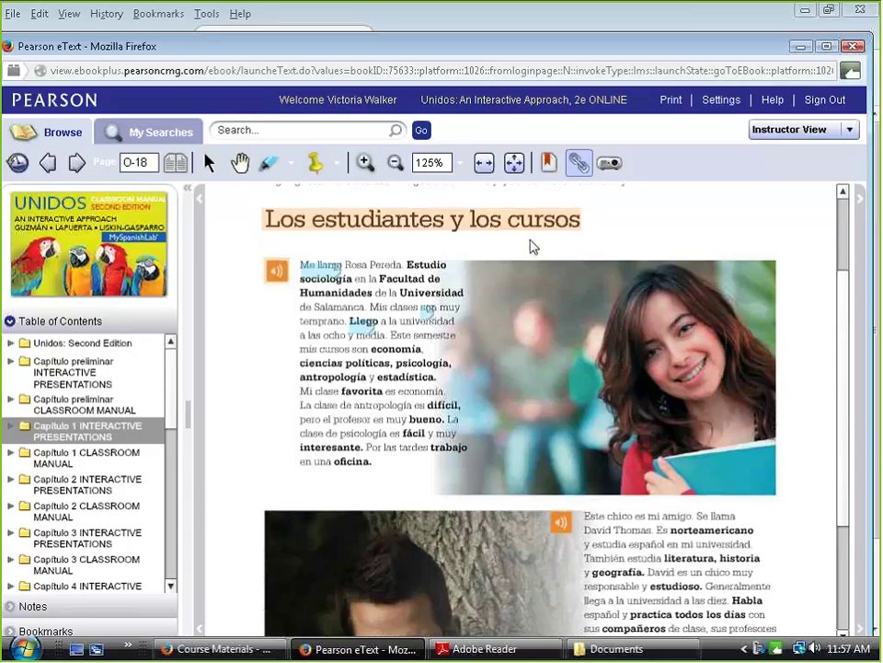
- Pin a note to the first passage reading "Students, as you read and listen to this passage, please pay special attention to the highlighted verb forms."
{"action": "left_click", "coordinate": [324, 166]}
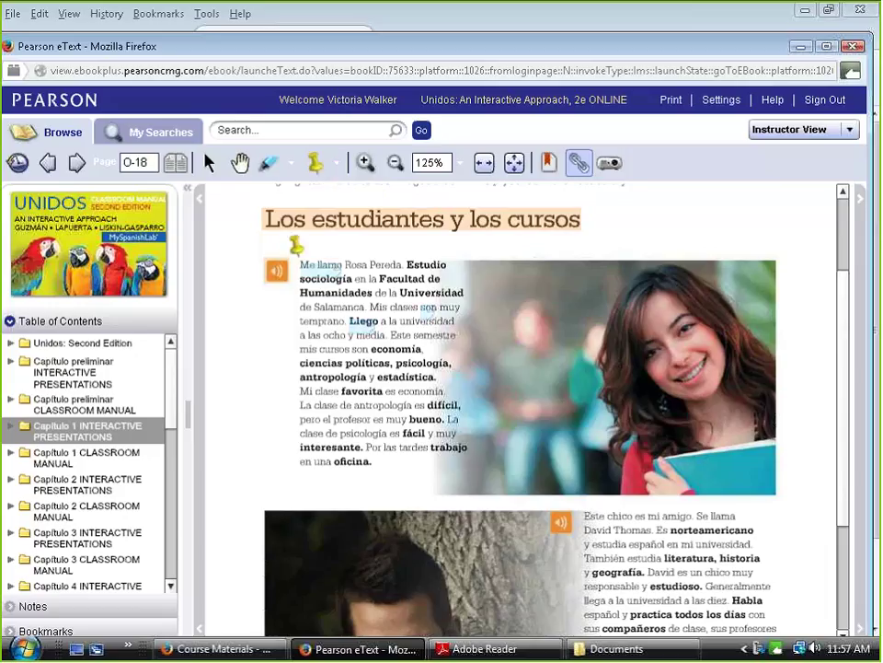
{"action": "left_click", "coordinate": [302, 267]}
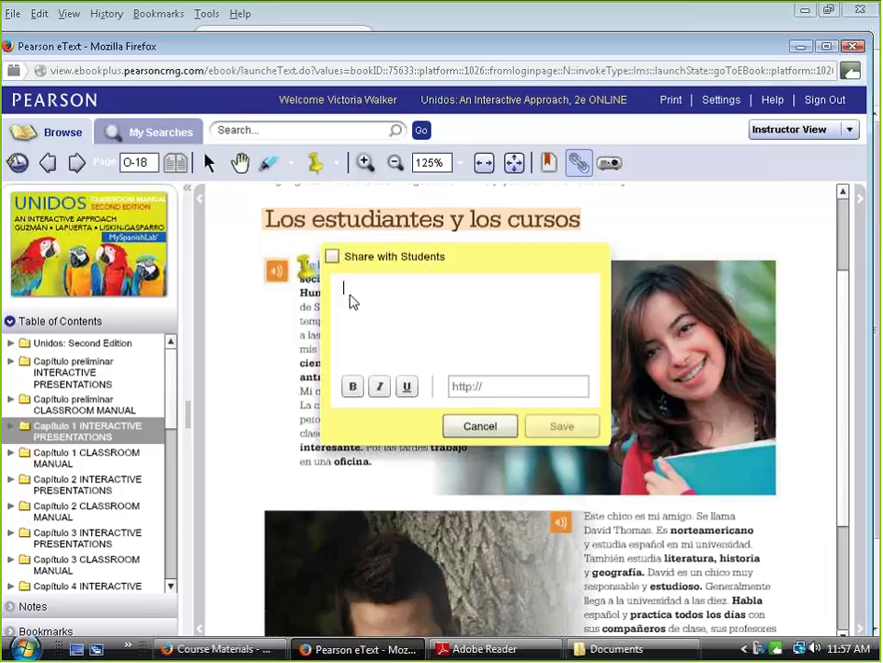
{"action": "type", "text": "S"}
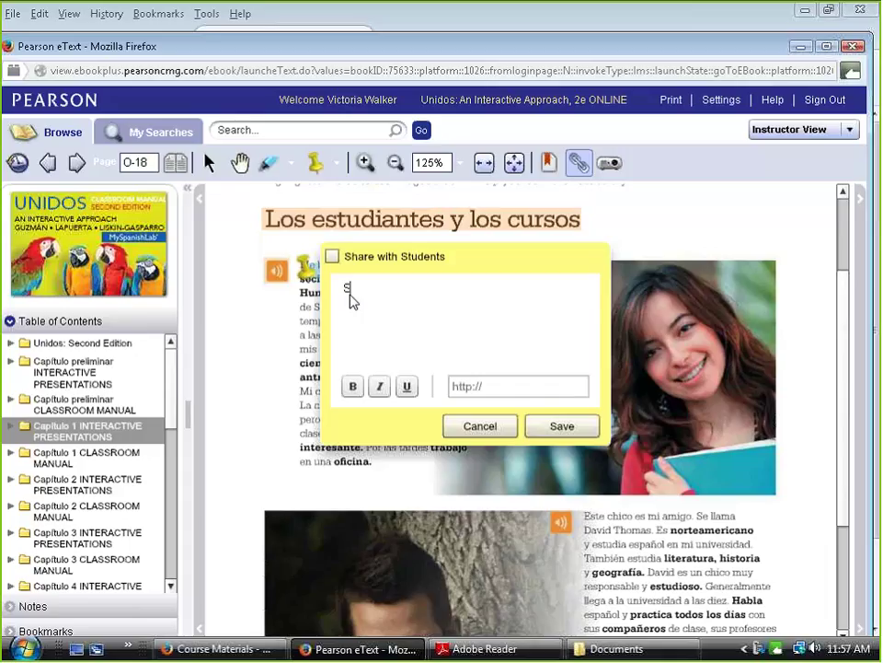
{"action": "type", "text": "tudents , as you read and l"}
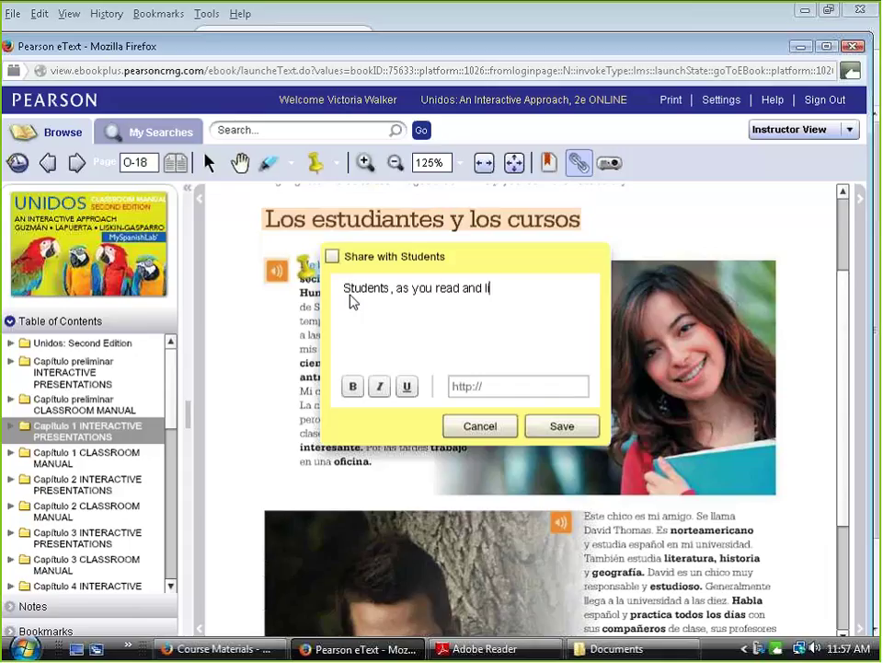
{"action": "type", "text": "isten to this passage, please pa"}
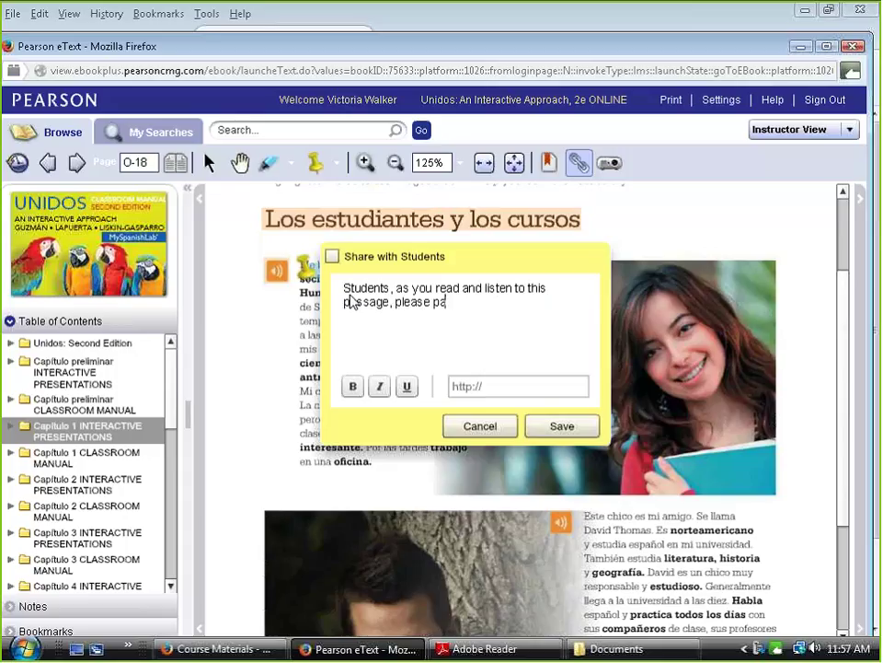
{"action": "type", "text": "y special attention t"}
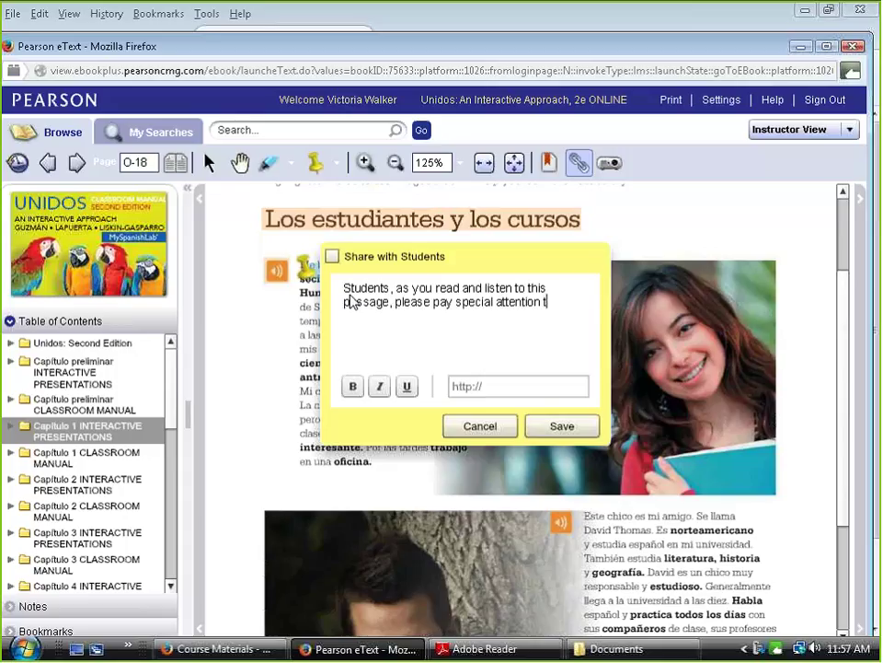
{"action": "type", "text": "o the highlighted ver"}
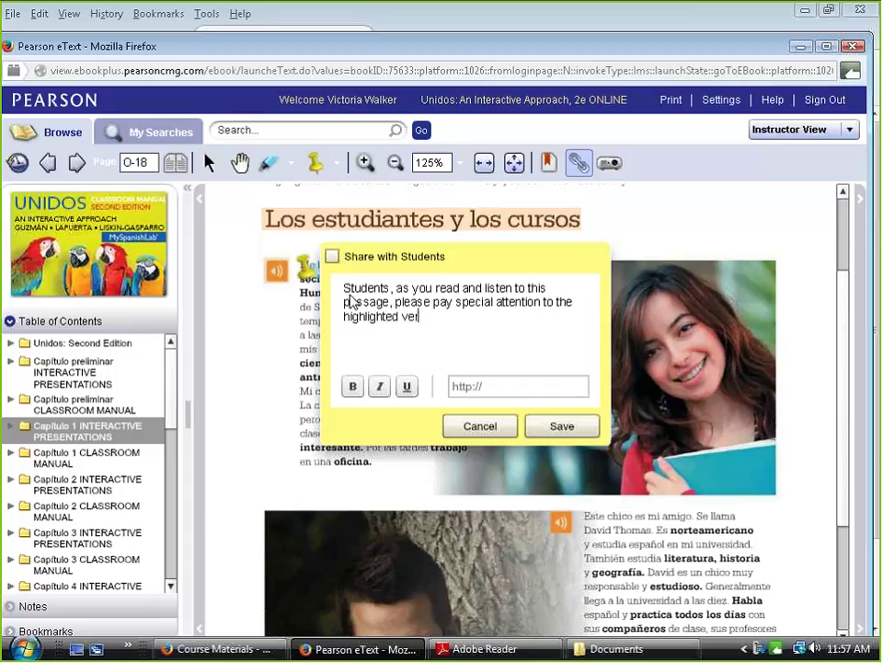
{"action": "type", "text": "b forms."}
{"action": "left_click", "coordinate": [561, 426]}
{"action": "left_click", "coordinate": [570, 259]}
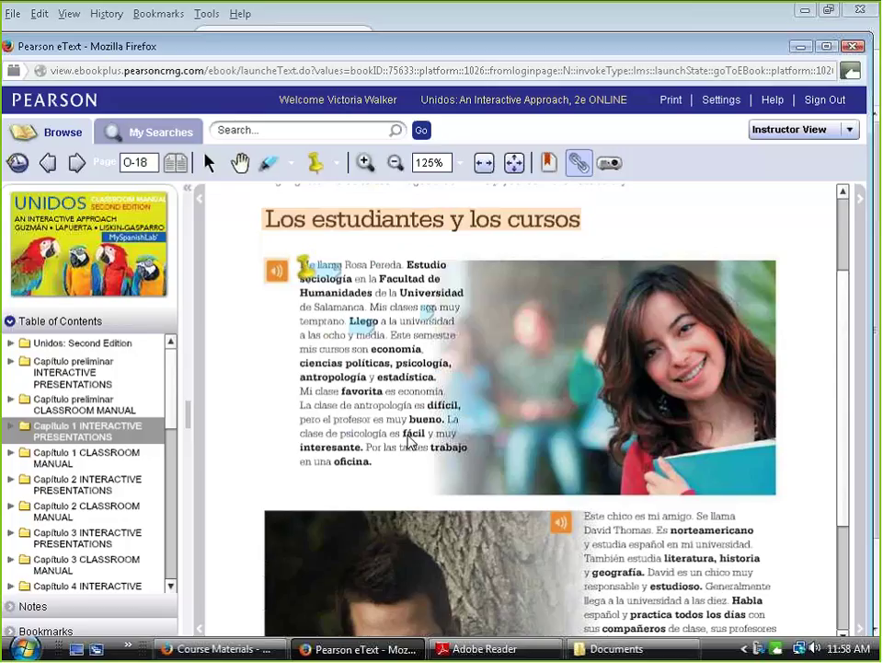
- Bookmark eText page O-18 and look over the bookmarked page from its heading to its end
{"action": "left_click", "coordinate": [551, 167]}
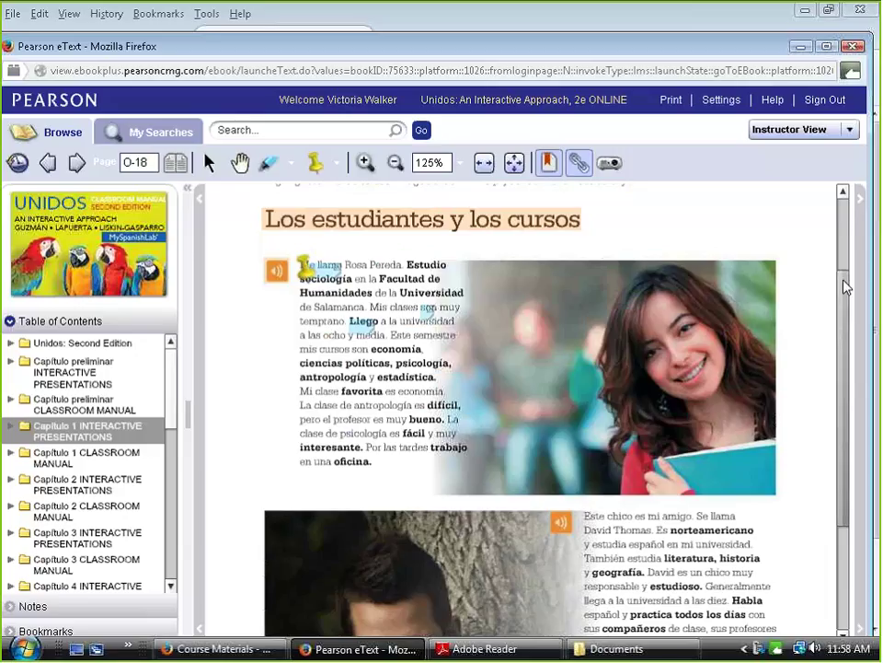
{"action": "left_click_drag", "start_coordinate": [845, 287], "coordinate": [851, 214]}
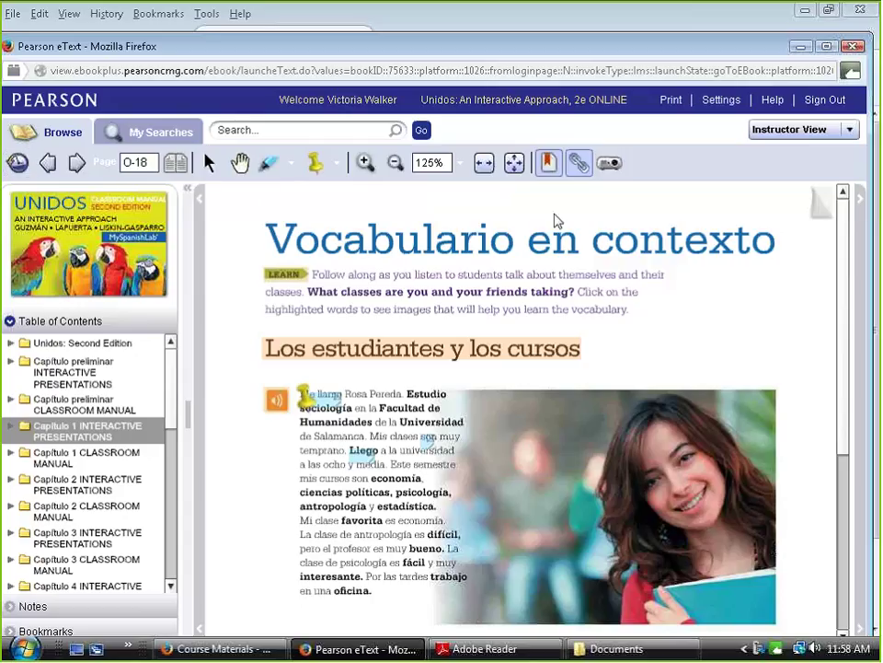
{"action": "scroll", "coordinate": [785, 302], "scroll_direction": "down", "scroll_amount": 3}
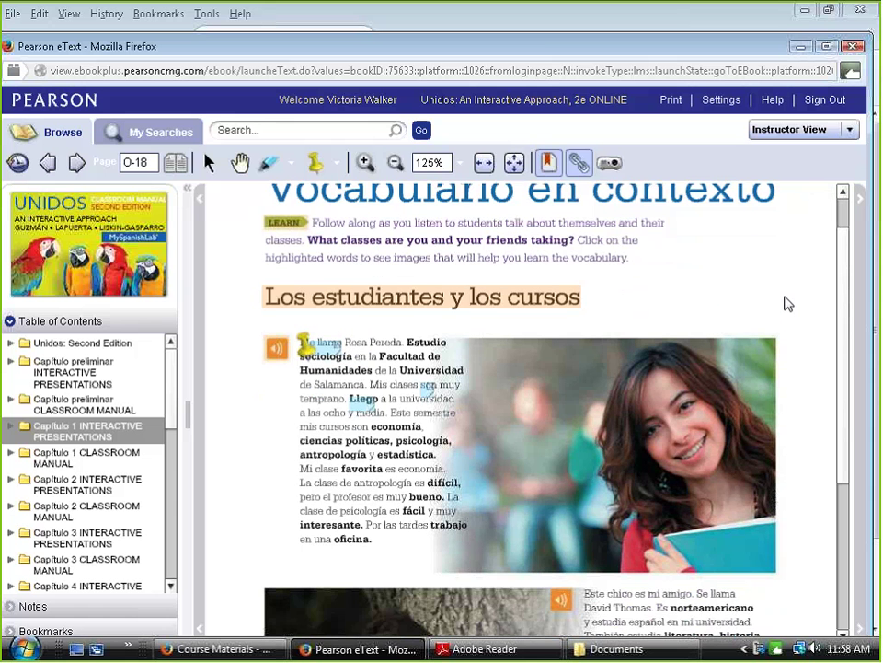
{"action": "scroll", "coordinate": [773, 331], "scroll_direction": "down", "scroll_amount": 6}
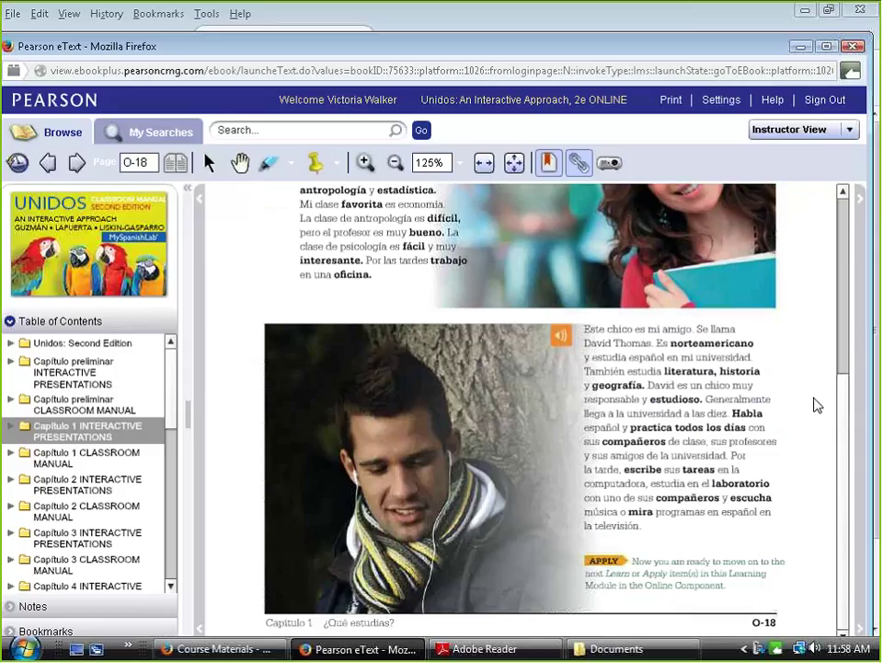
- Browse the eText by paging forward to O-20 and jumping to page 35, and close the eText
{"action": "left_click", "coordinate": [77, 166]}
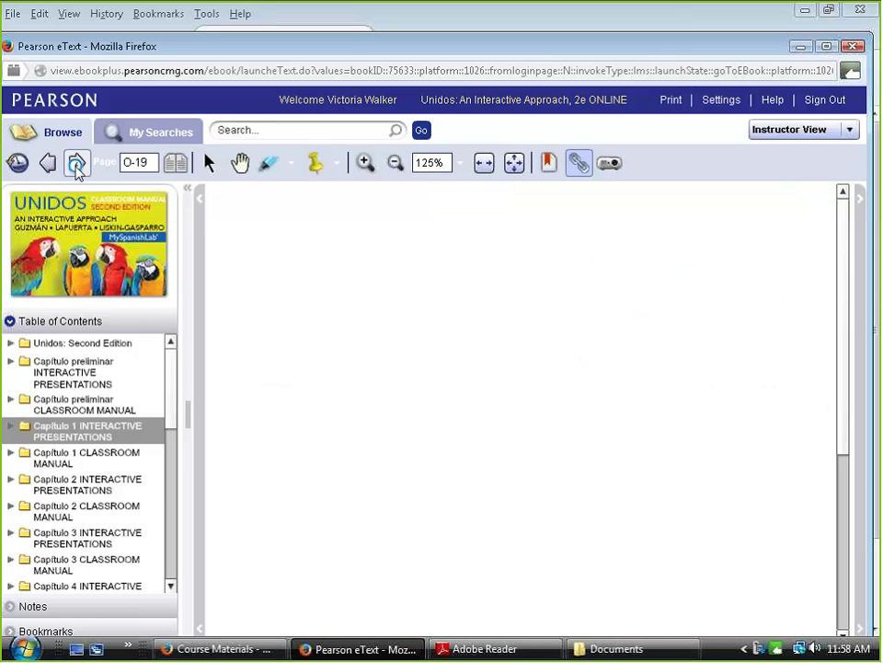
{"action": "left_click", "coordinate": [78, 166]}
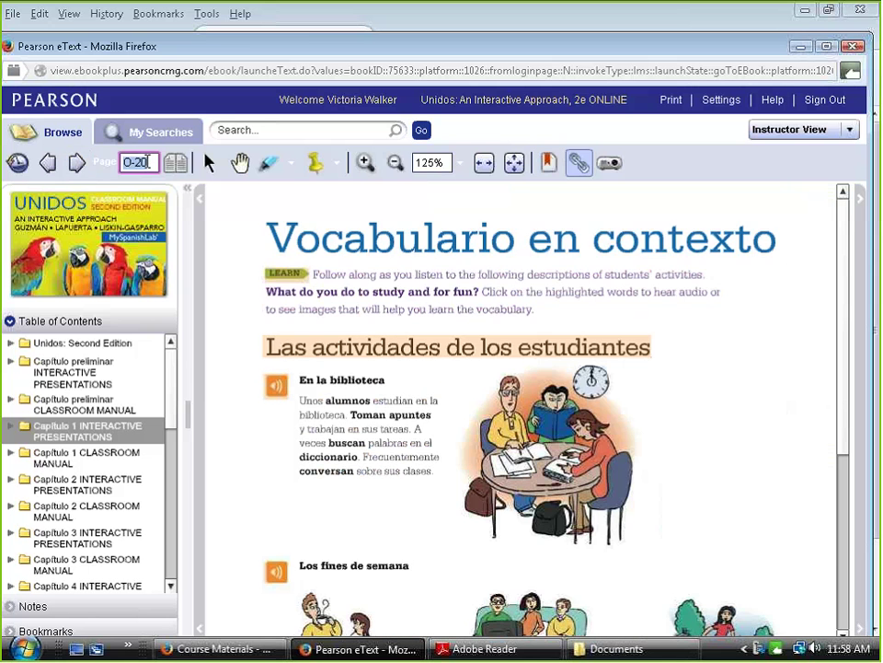
{"action": "triple_click", "coordinate": [148, 162]}
{"action": "type", "text": "35"}
{"action": "key", "text": "Return"}
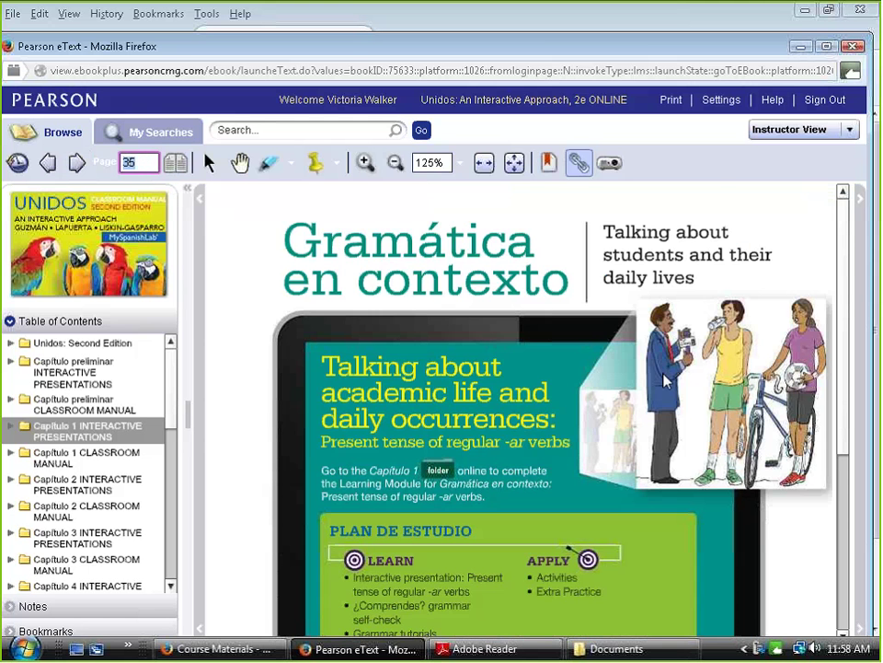
{"action": "scroll", "coordinate": [668, 379], "scroll_direction": "down", "scroll_amount": 1}
{"action": "scroll", "coordinate": [681, 461], "scroll_direction": "down", "scroll_amount": 5}
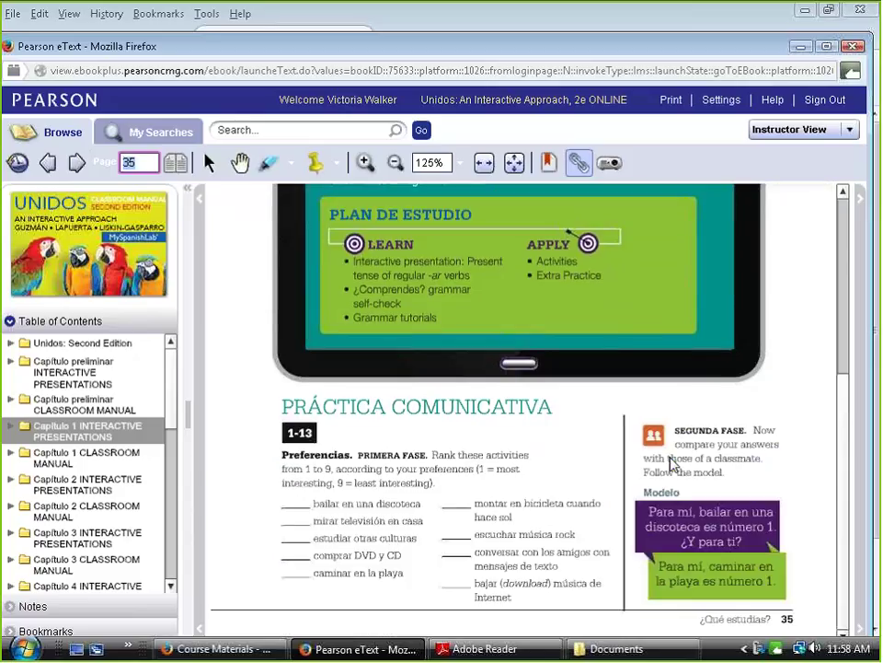
{"action": "scroll", "coordinate": [671, 464], "scroll_direction": "up", "scroll_amount": 5}
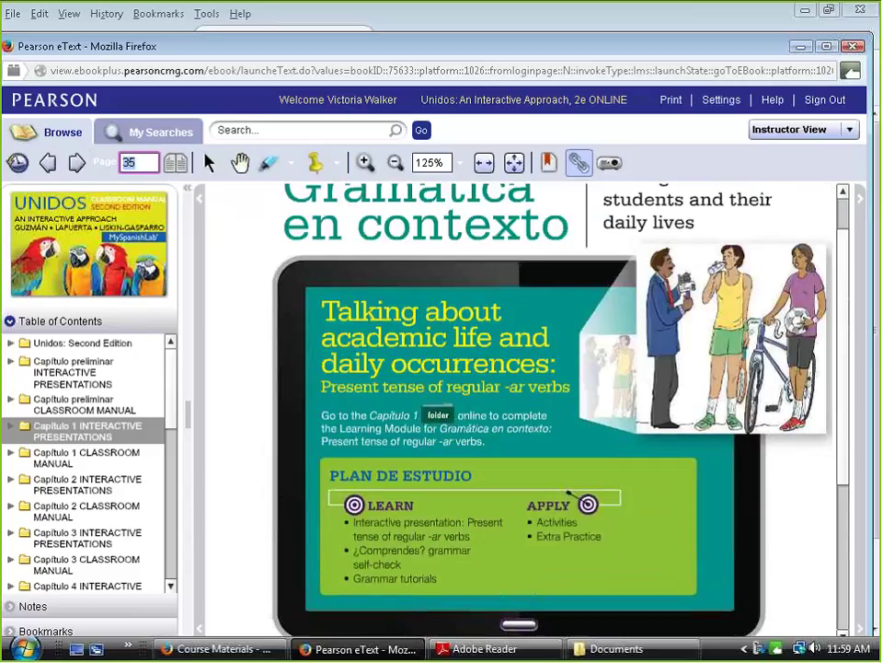
{"action": "left_click", "coordinate": [855, 46]}
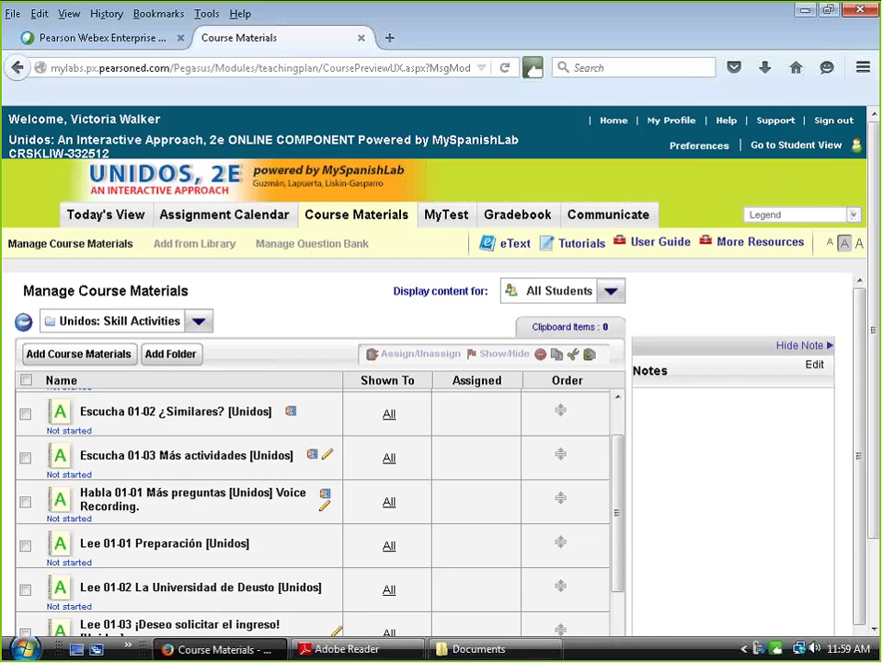
- Create a new folder named "Important Documents" at the top level of the course materials
{"action": "left_click", "coordinate": [357, 218]}
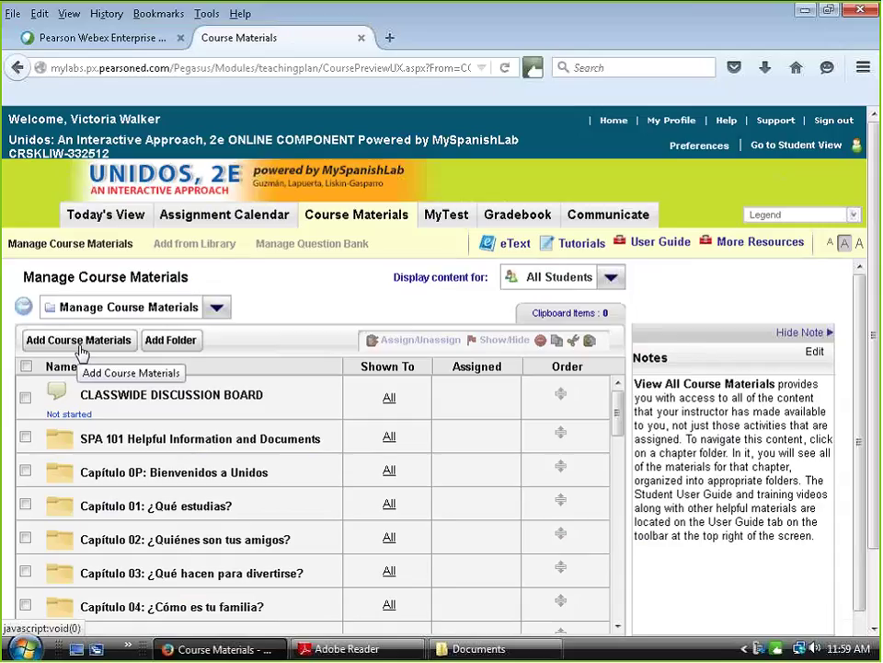
{"action": "left_click", "coordinate": [183, 346]}
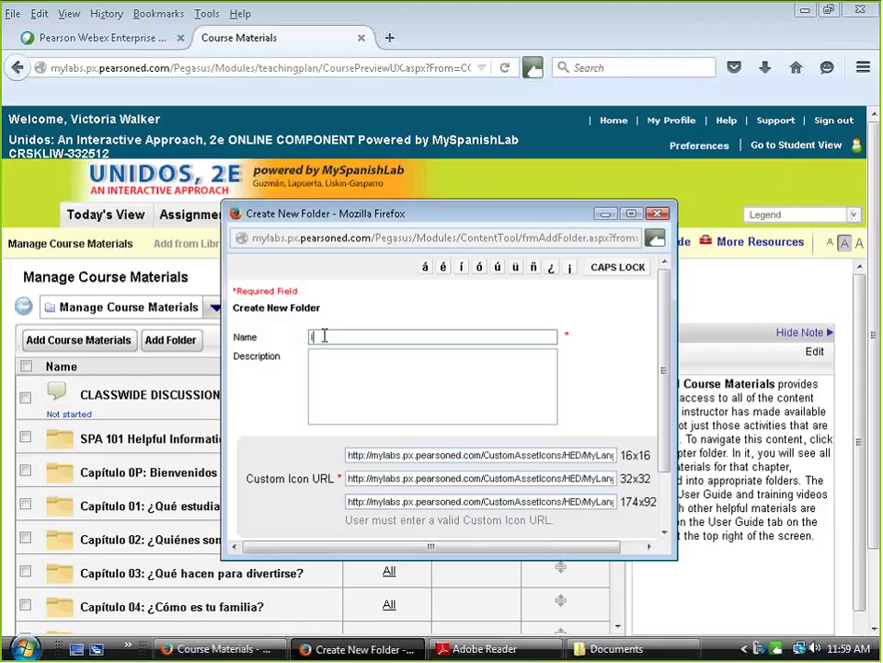
{"action": "type", "text": "Important Documents"}
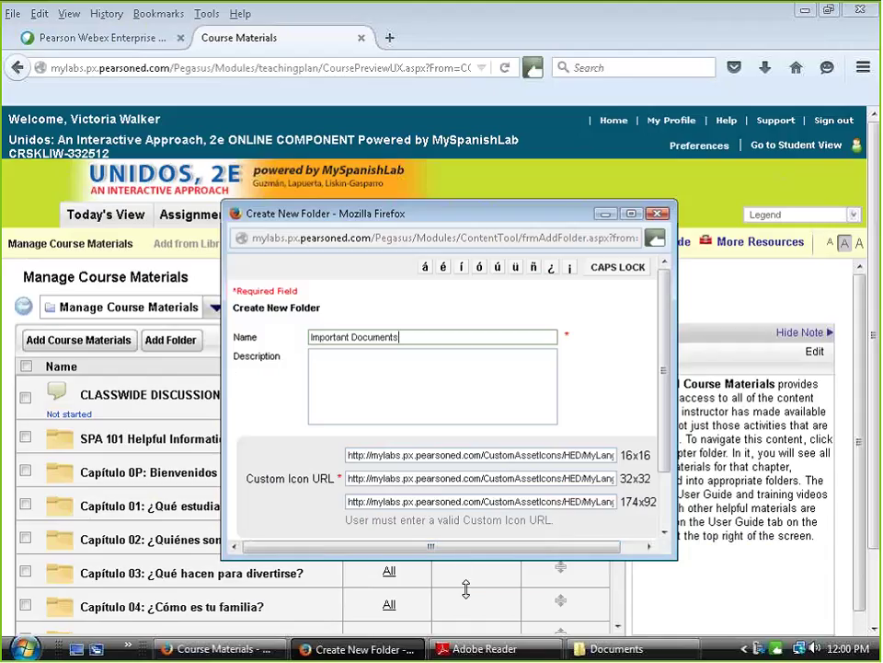
{"action": "left_click_drag", "start_coordinate": [466, 589], "coordinate": [467, 633]}
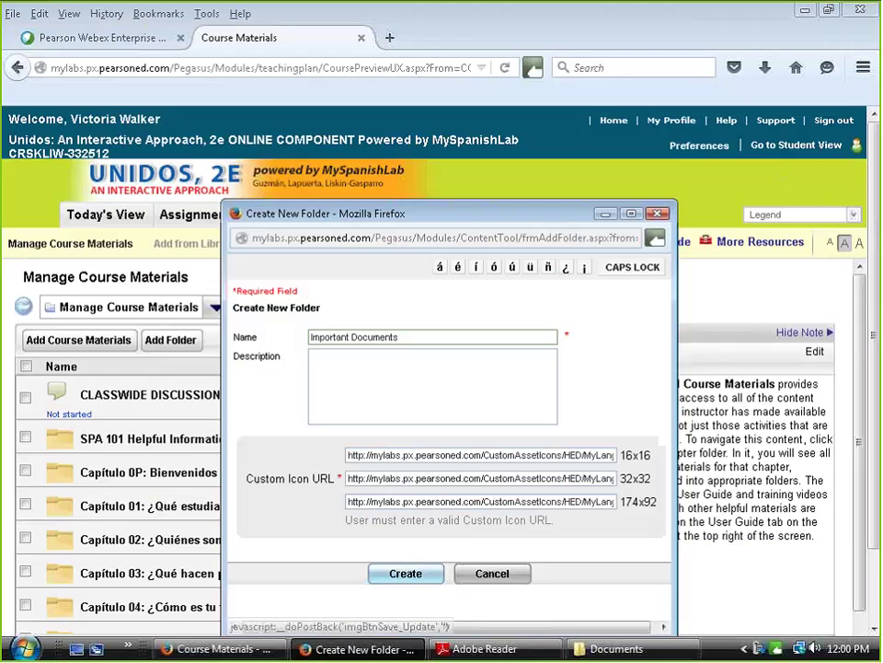
{"action": "left_click", "coordinate": [430, 580]}
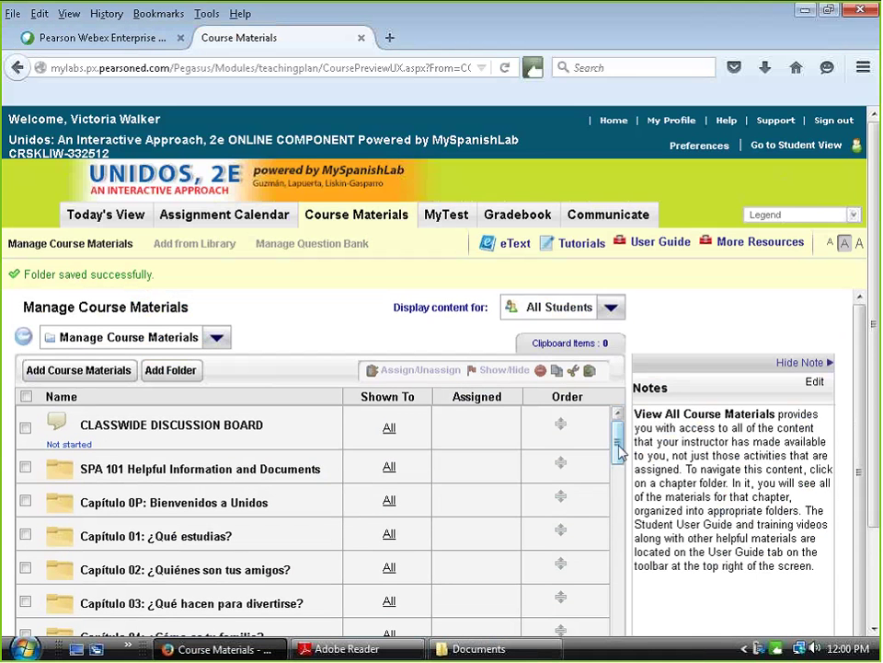
- Make the Important Documents folder at the end of the course materials list visible to all students
{"action": "left_click_drag", "start_coordinate": [619, 451], "coordinate": [632, 643]}
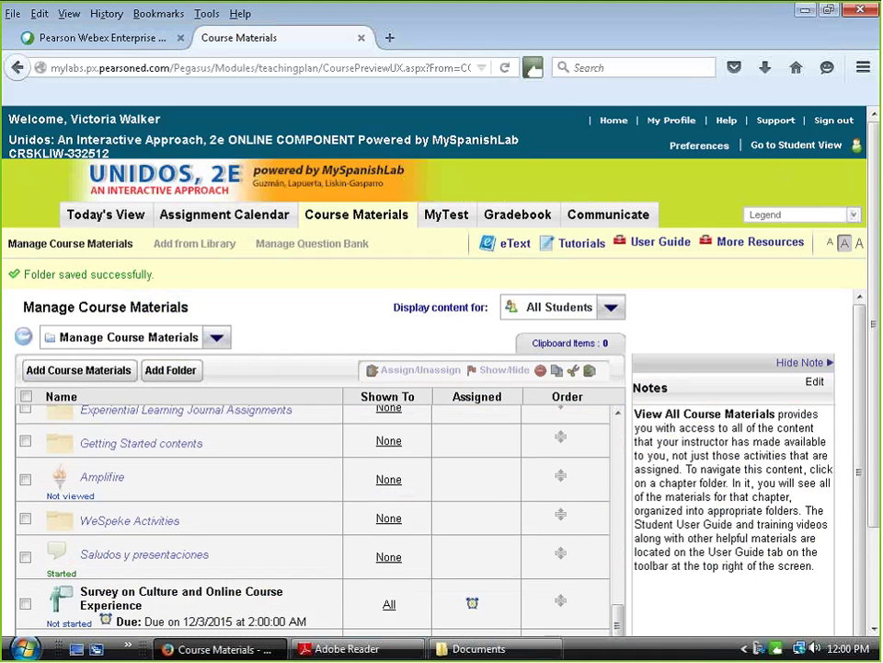
{"action": "scroll", "coordinate": [276, 510], "scroll_direction": "down", "scroll_amount": 2}
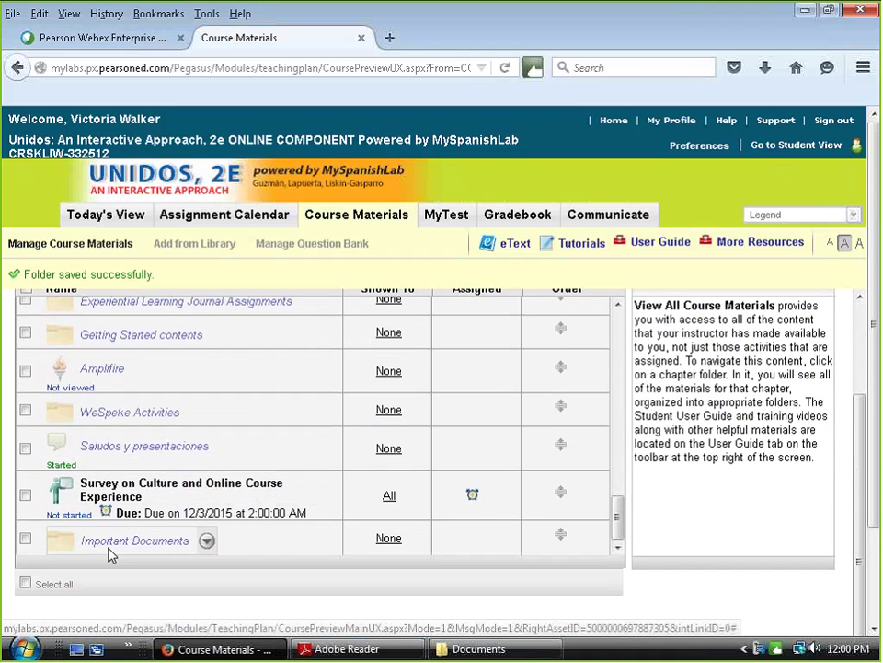
{"action": "left_click", "coordinate": [26, 539]}
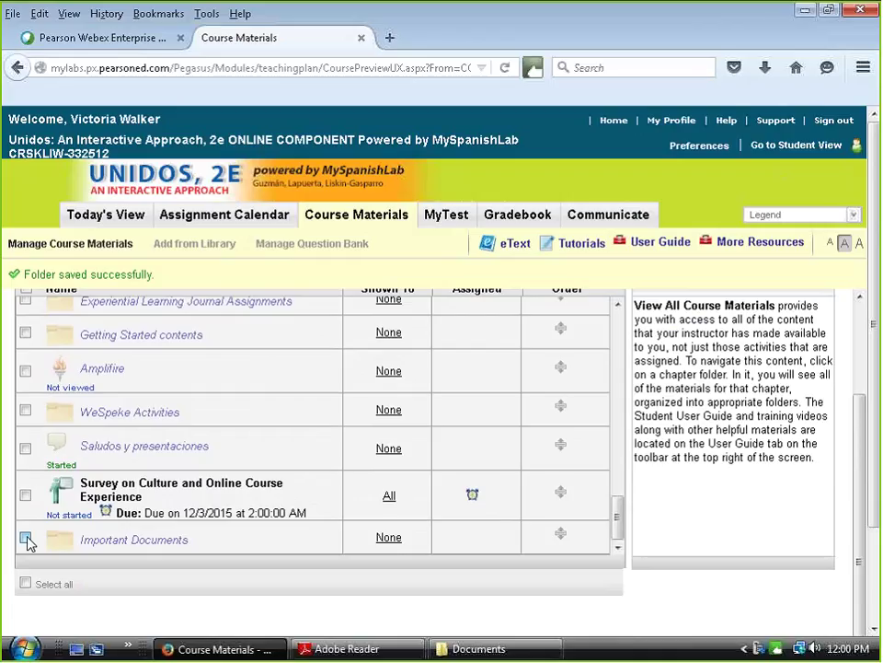
{"action": "left_click", "coordinate": [208, 525]}
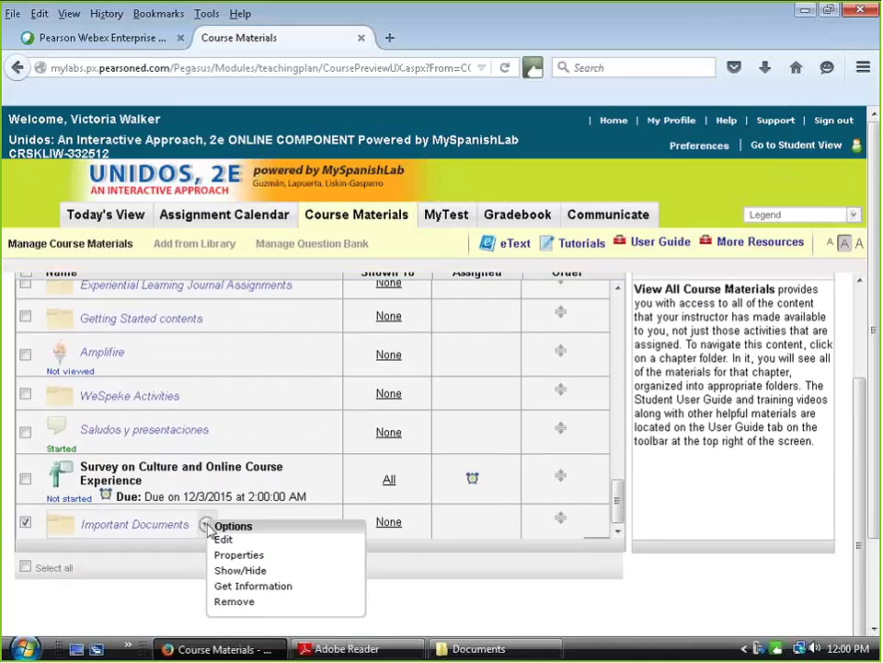
{"action": "left_click", "coordinate": [258, 572]}
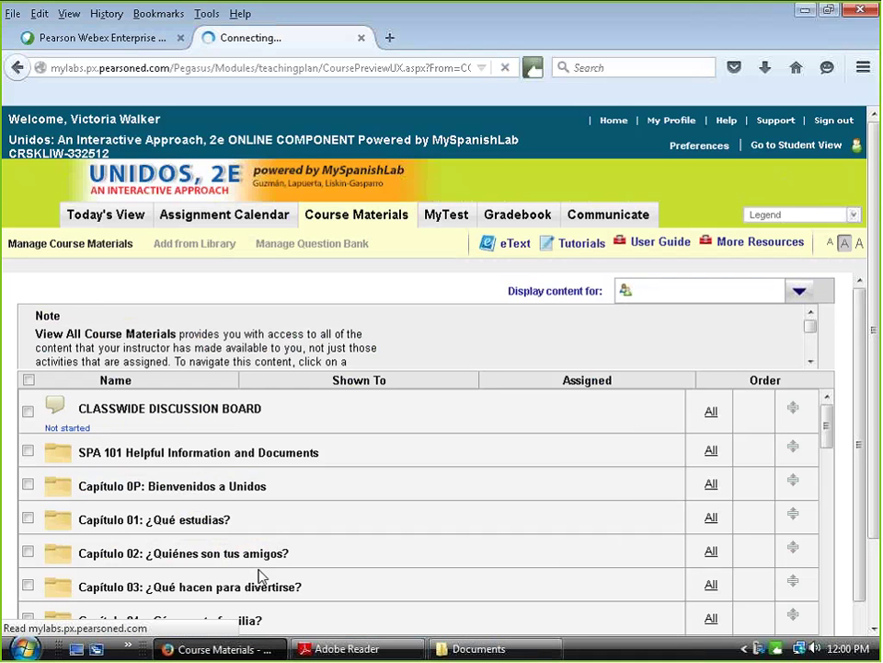
- Open the Important Documents folder and start a single-file upload titled "SPA101 Syllabus"
{"action": "scroll", "coordinate": [311, 448], "scroll_direction": "down", "scroll_amount": 3}
{"action": "scroll", "coordinate": [304, 469], "scroll_direction": "down", "scroll_amount": 15}
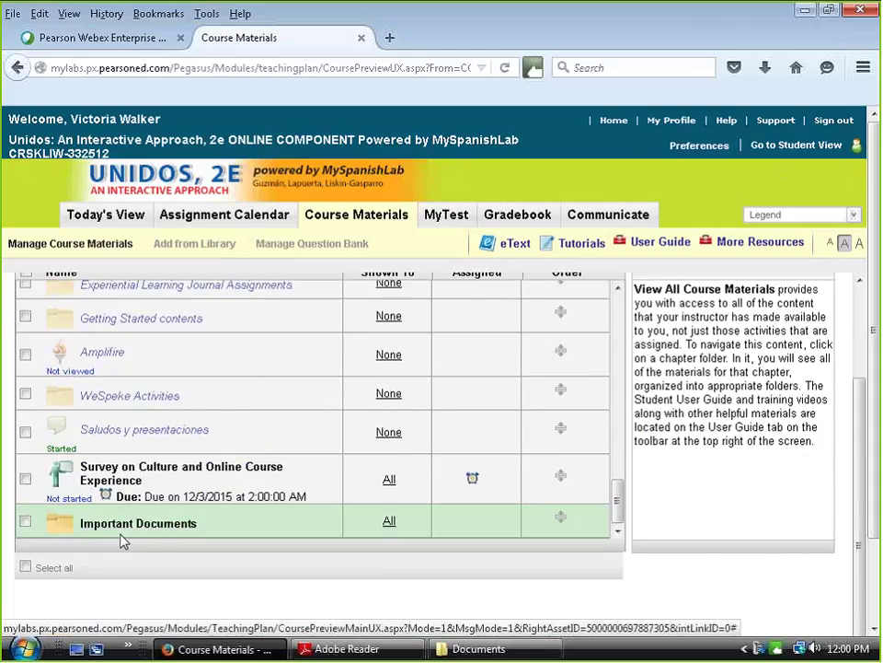
{"action": "left_click", "coordinate": [121, 534]}
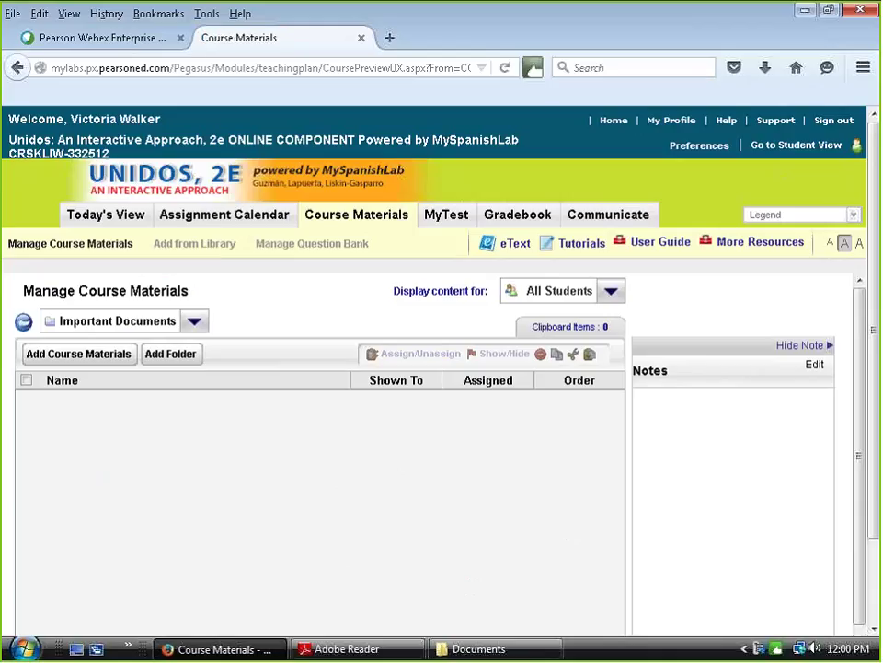
{"action": "left_click", "coordinate": [98, 358]}
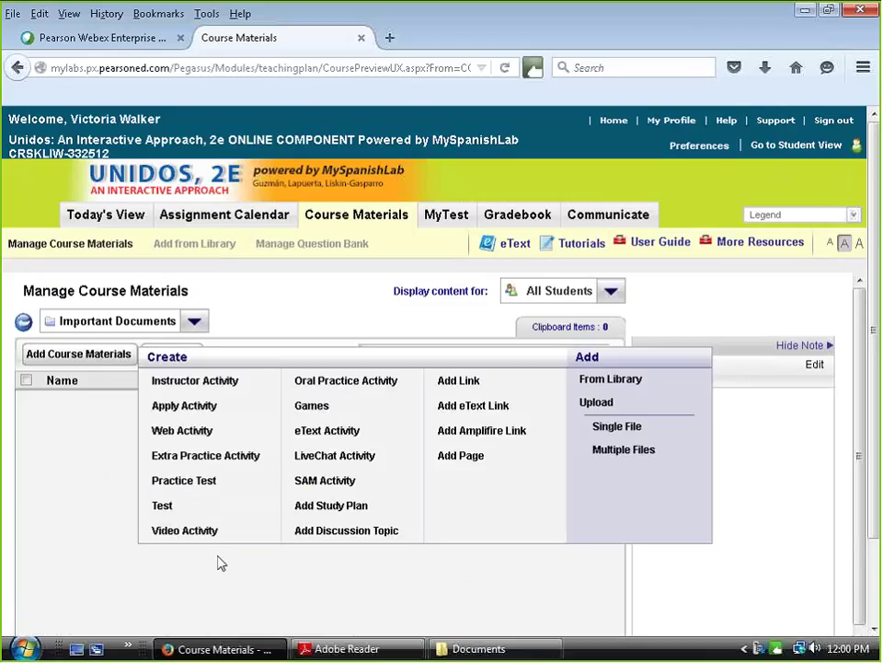
{"action": "left_click", "coordinate": [611, 428]}
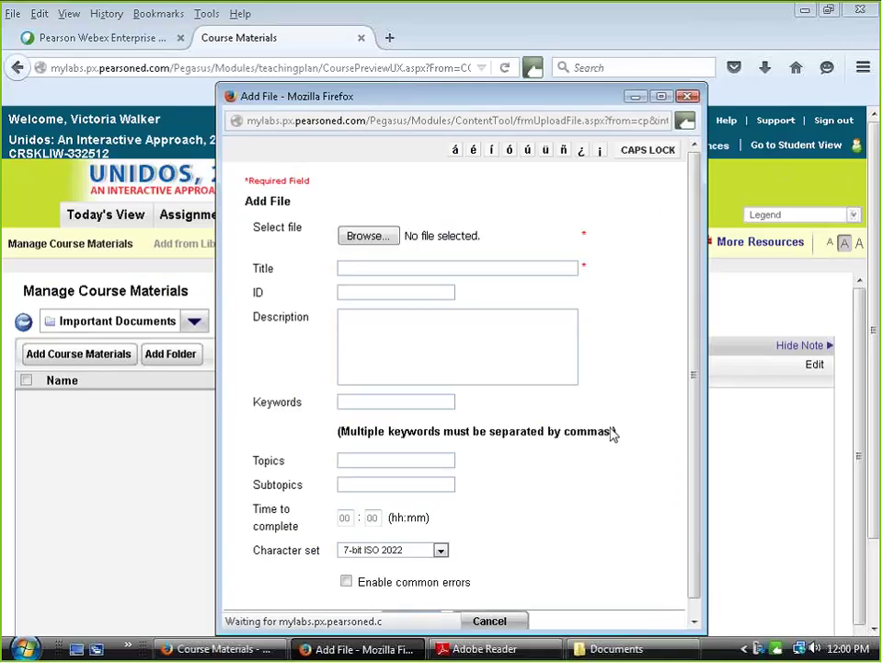
{"action": "type", "text": "Sy"}
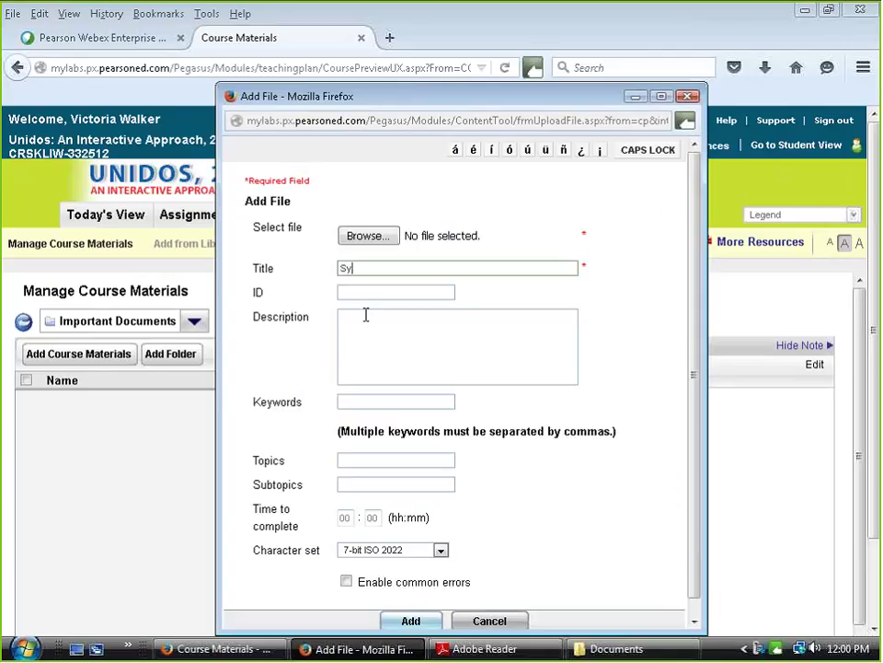
{"action": "type", "text": "llabus"}
{"action": "left_click", "coordinate": [342, 268]}
{"action": "type", "text": "SPA101"}
- Choose the SPA 101 syllabus file from the SCC folder on the Desktop for the upload
{"action": "left_click", "coordinate": [373, 241]}
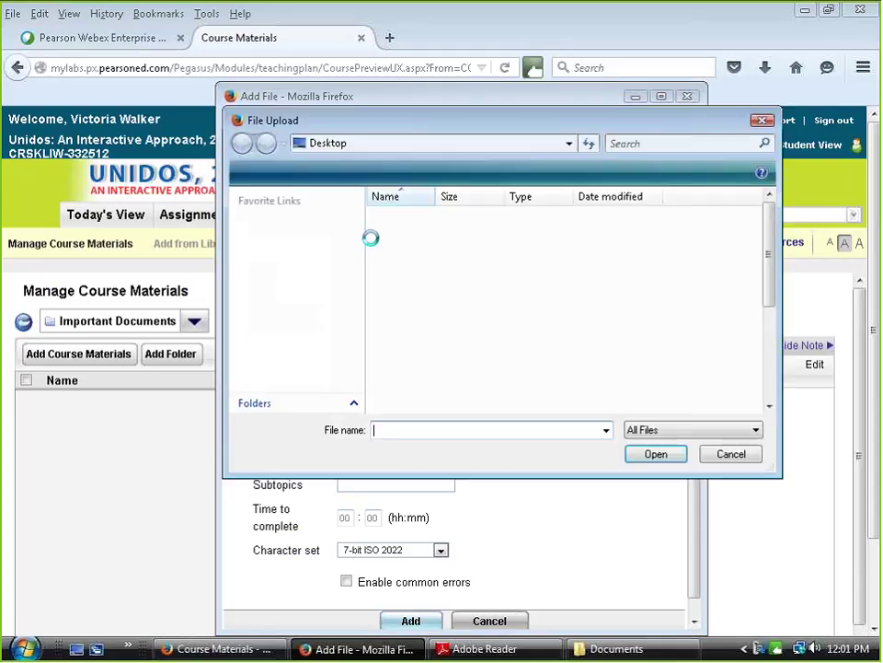
{"action": "left_click", "coordinate": [287, 280]}
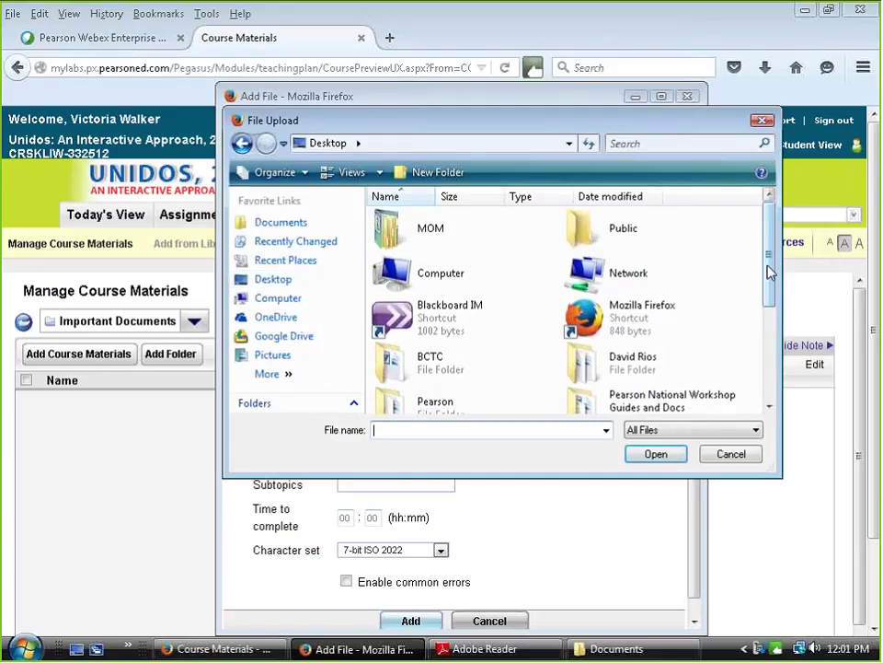
{"action": "left_click_drag", "start_coordinate": [771, 271], "coordinate": [773, 382]}
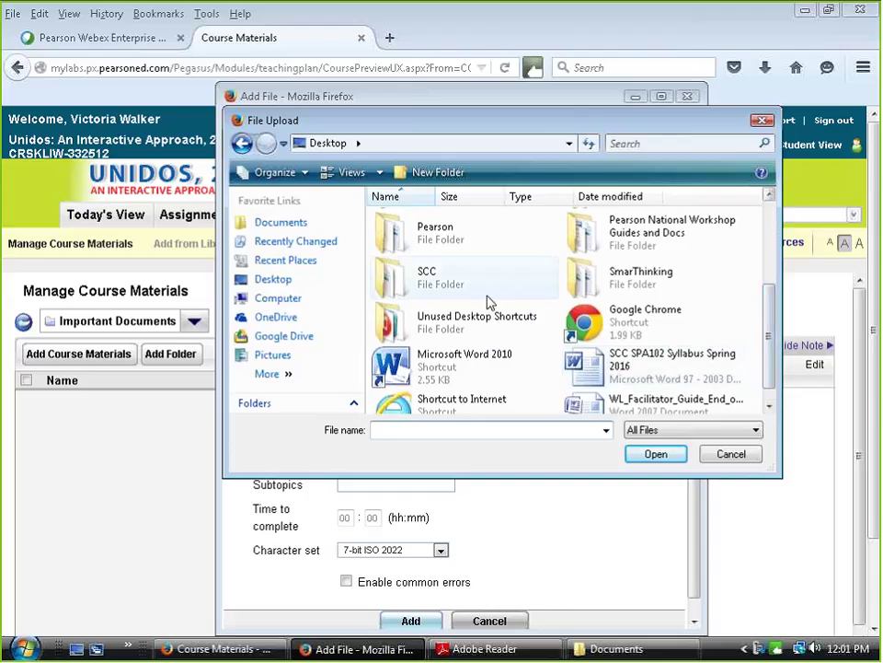
{"action": "double_click", "coordinate": [446, 287]}
{"action": "double_click", "coordinate": [403, 215]}
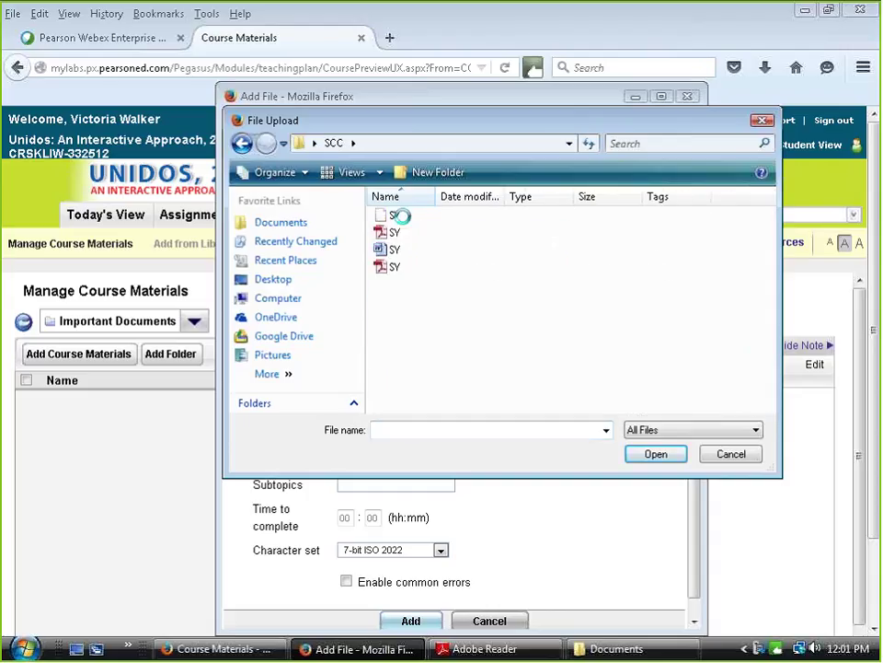
{"action": "double_click", "coordinate": [426, 233]}
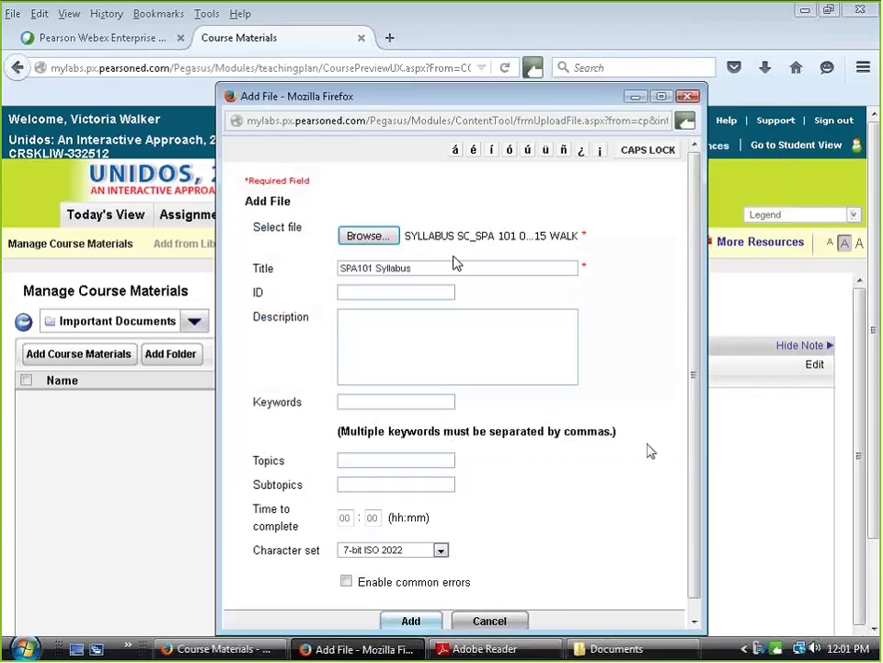
- Add the syllabus file, saving its source copy at the top level of the Course Materials Library, and show it to all students
{"action": "left_click", "coordinate": [411, 623]}
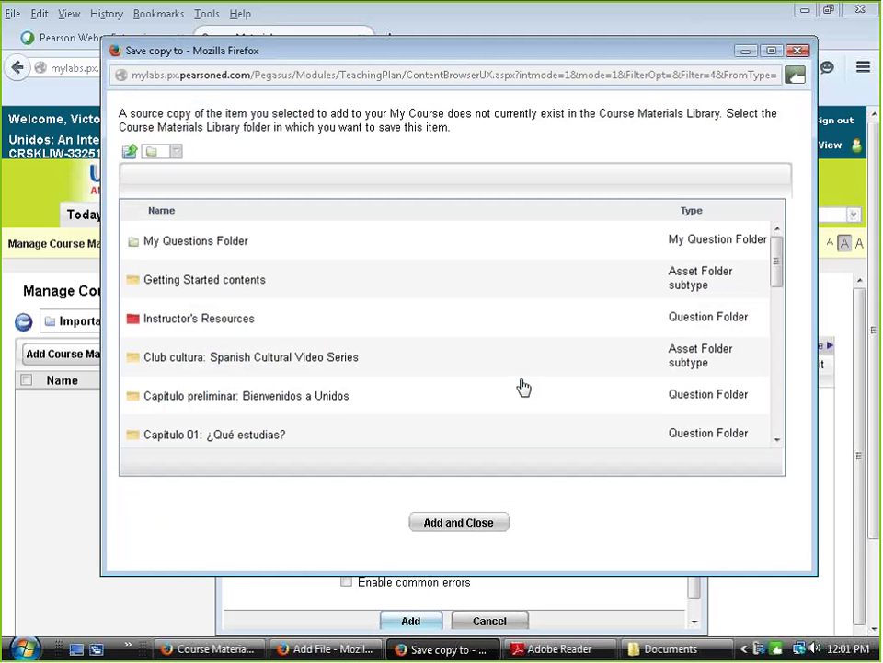
{"action": "left_click", "coordinate": [458, 538]}
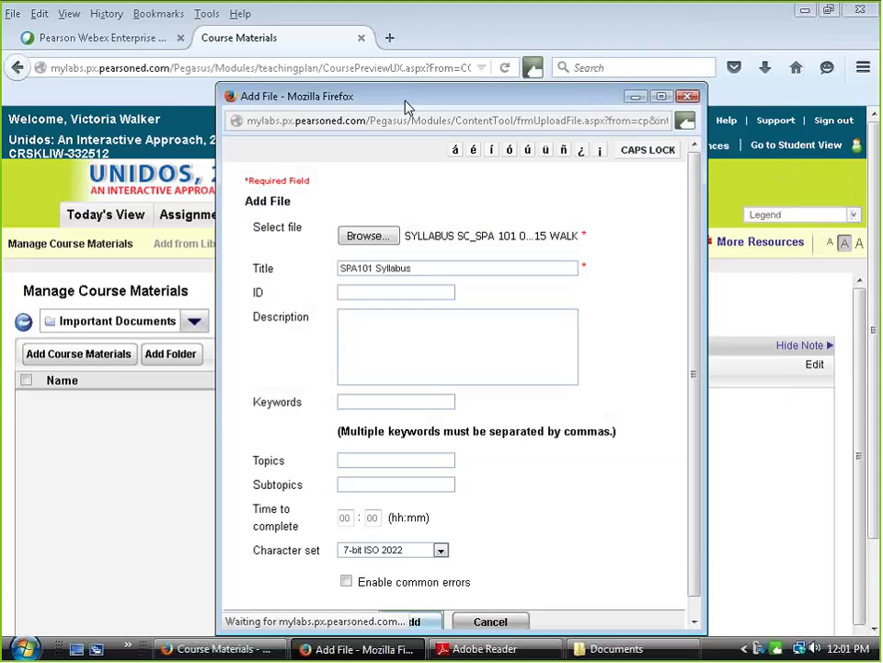
{"action": "left_click_drag", "start_coordinate": [405, 102], "coordinate": [384, 38]}
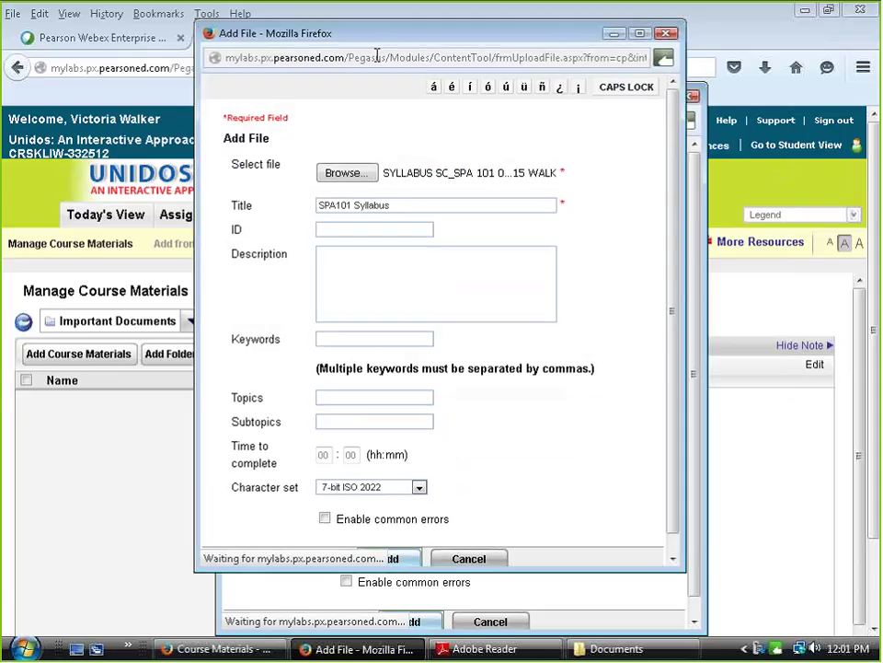
{"action": "left_click", "coordinate": [390, 559]}
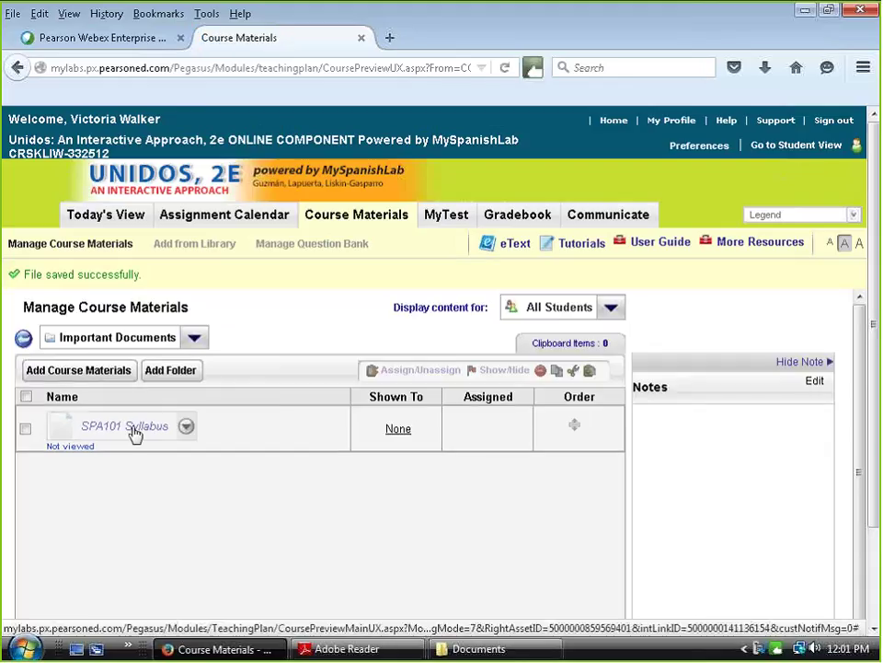
{"action": "left_click", "coordinate": [25, 427]}
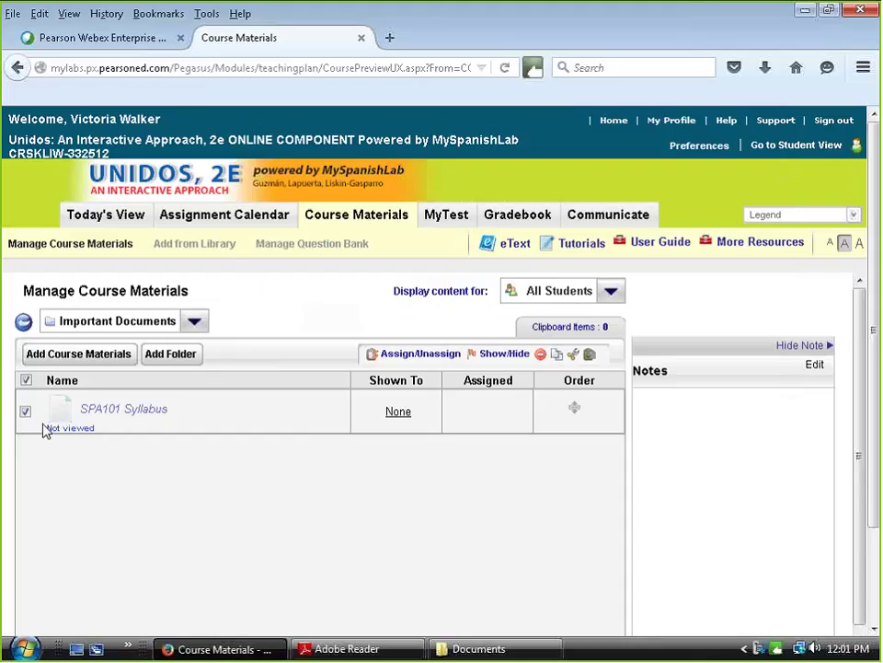
{"action": "left_click", "coordinate": [502, 357]}
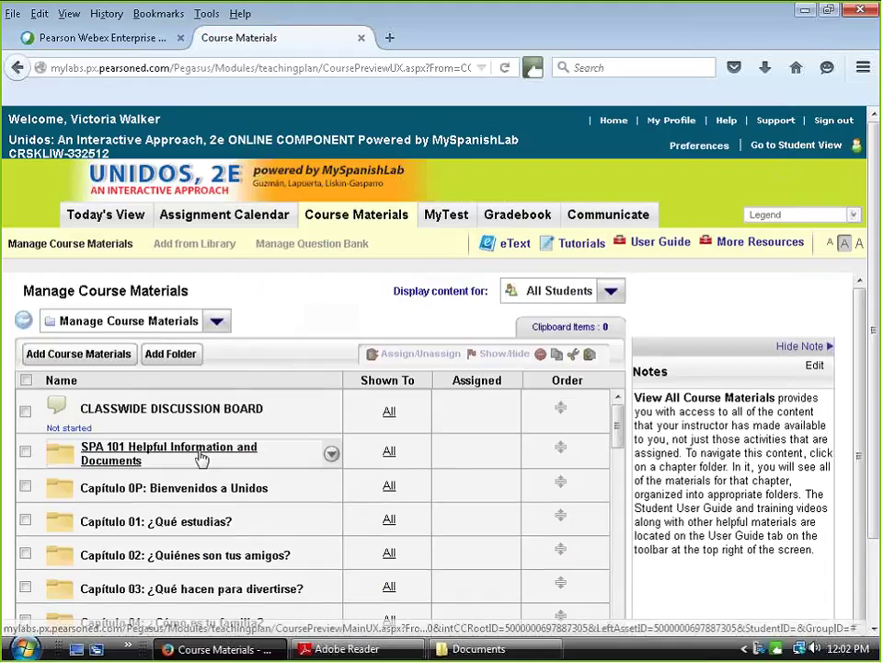
- Look over the items and subfolders in the SPA 101 Helpful Information and Documents folder
{"action": "left_click", "coordinate": [144, 457]}
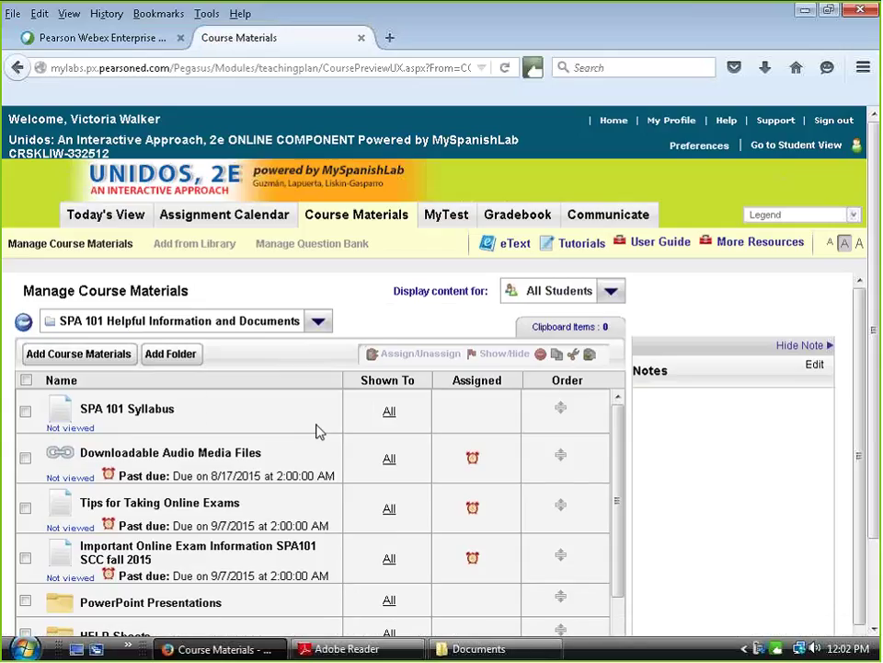
{"action": "scroll", "coordinate": [317, 429], "scroll_direction": "down", "scroll_amount": 1}
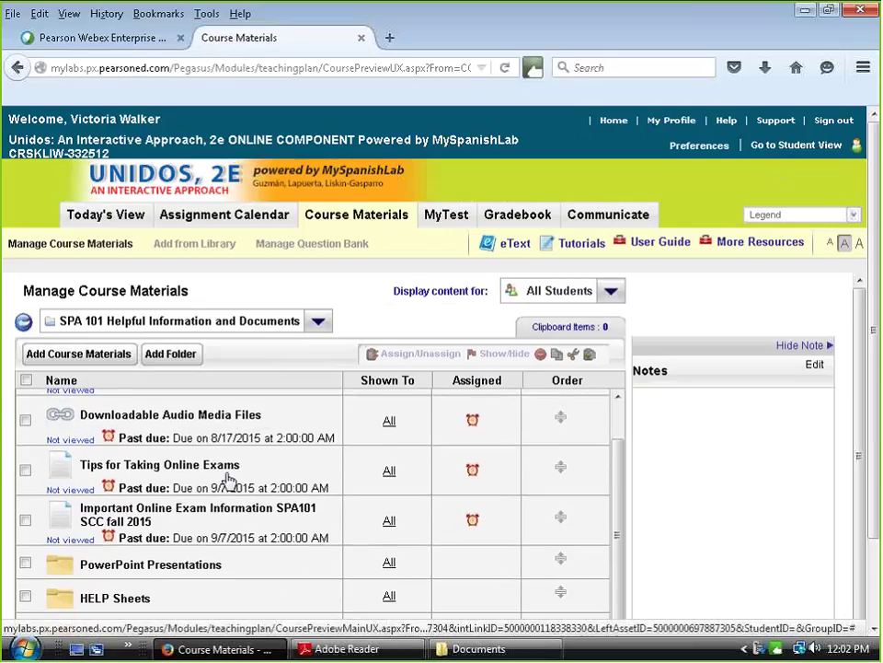
{"action": "scroll", "coordinate": [276, 474], "scroll_direction": "down", "scroll_amount": 1}
{"action": "scroll", "coordinate": [330, 485], "scroll_direction": "down", "scroll_amount": 3}
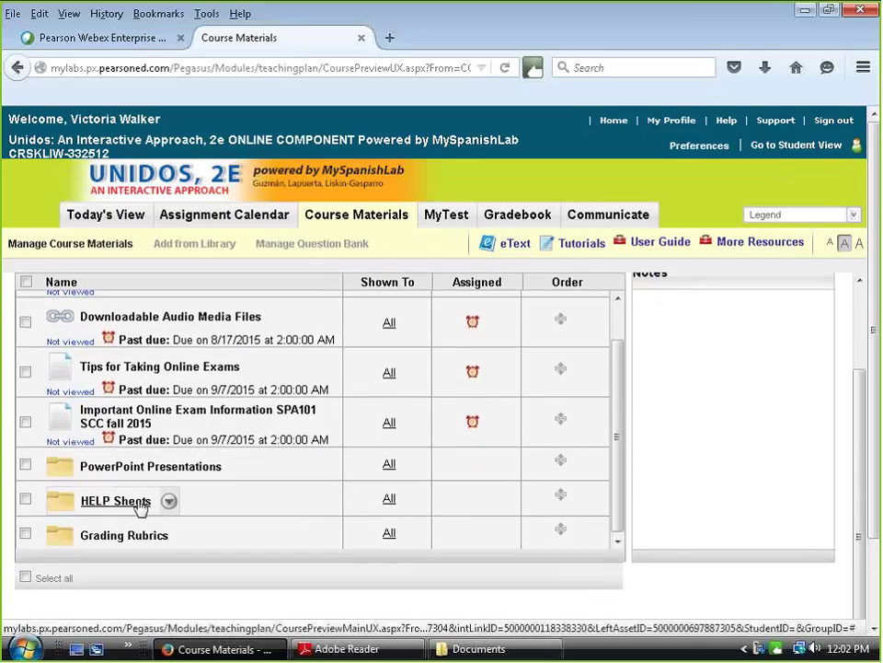
{"action": "scroll", "coordinate": [264, 505], "scroll_direction": "down", "scroll_amount": 1}
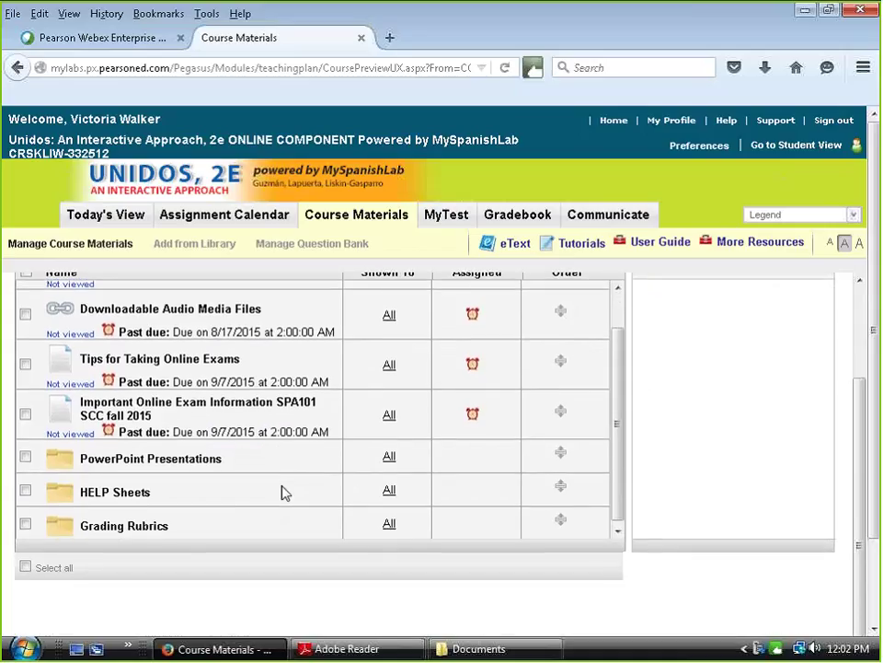
{"action": "scroll", "coordinate": [287, 491], "scroll_direction": "up", "scroll_amount": 1}
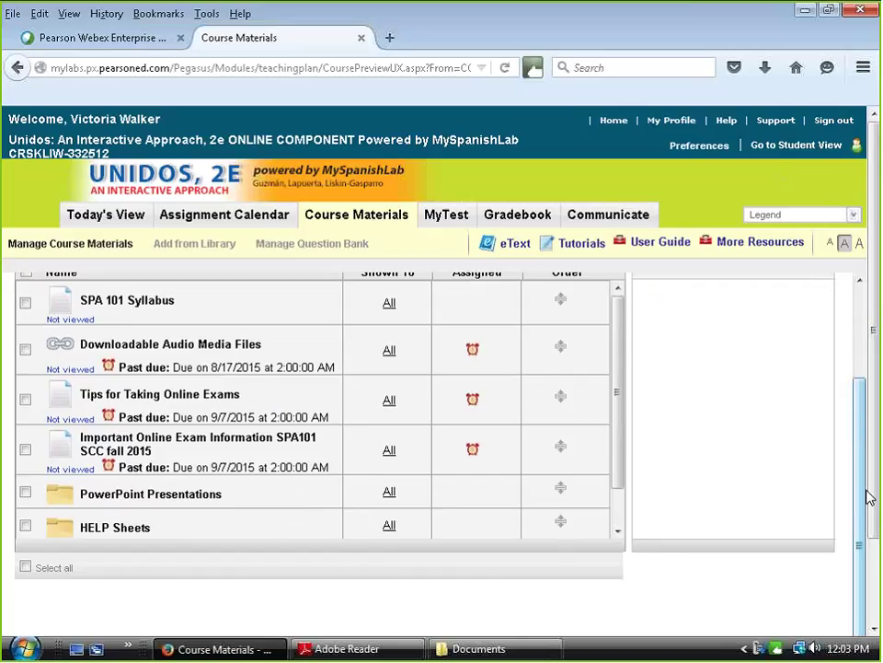
- Return to the Important Documents folder and start adding a link to it
{"action": "left_click", "coordinate": [17, 68]}
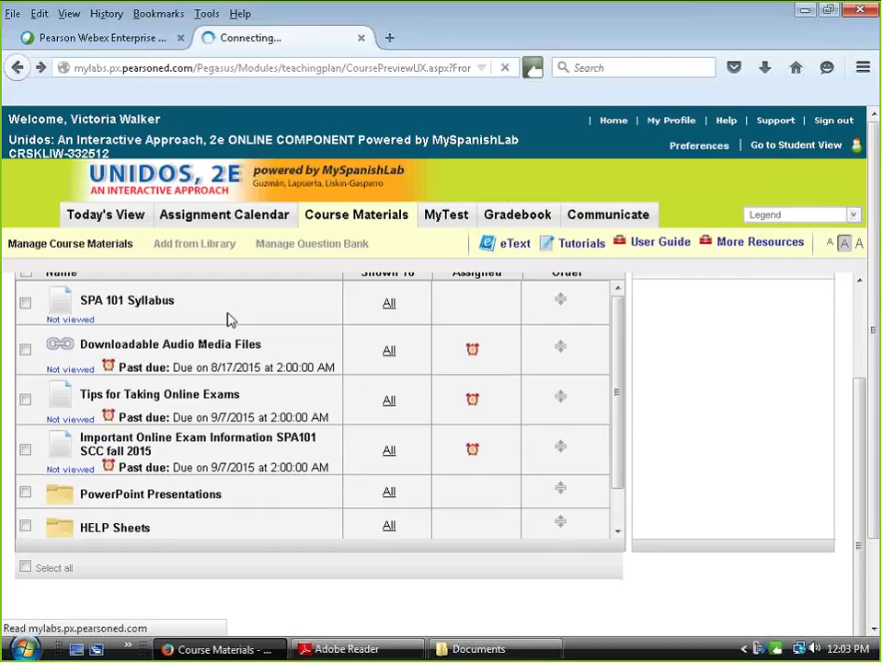
{"action": "scroll", "coordinate": [250, 473], "scroll_direction": "down", "scroll_amount": 3}
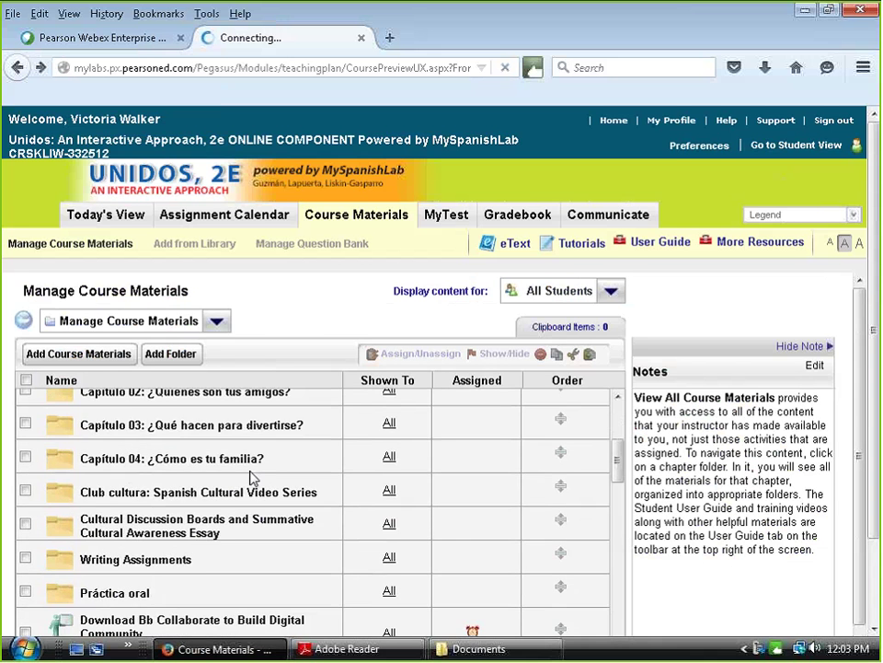
{"action": "scroll", "coordinate": [250, 478], "scroll_direction": "down", "scroll_amount": 15}
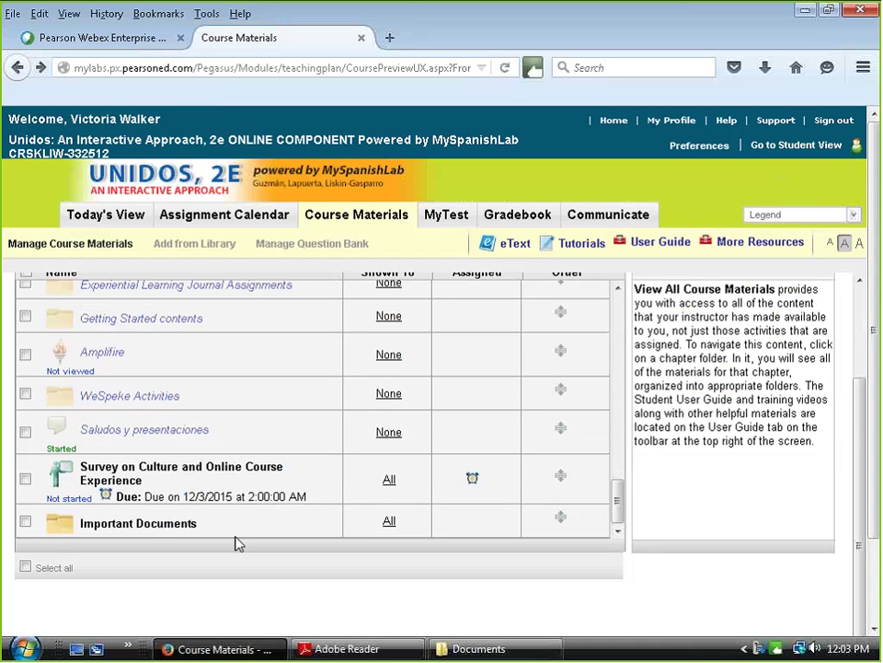
{"action": "scroll", "coordinate": [235, 544], "scroll_direction": "down", "scroll_amount": 2}
{"action": "left_click", "coordinate": [114, 442]}
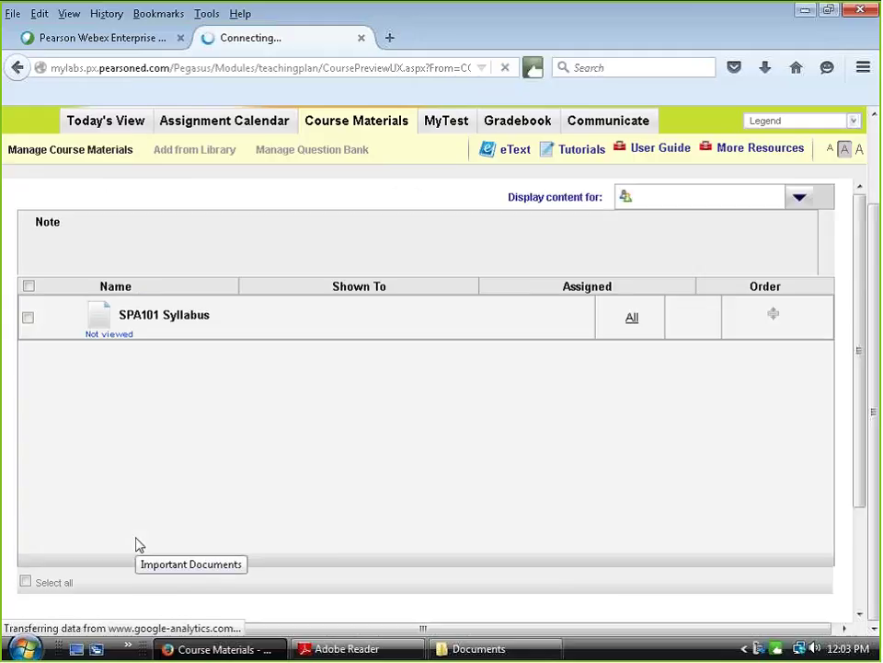
{"action": "left_click", "coordinate": [89, 259]}
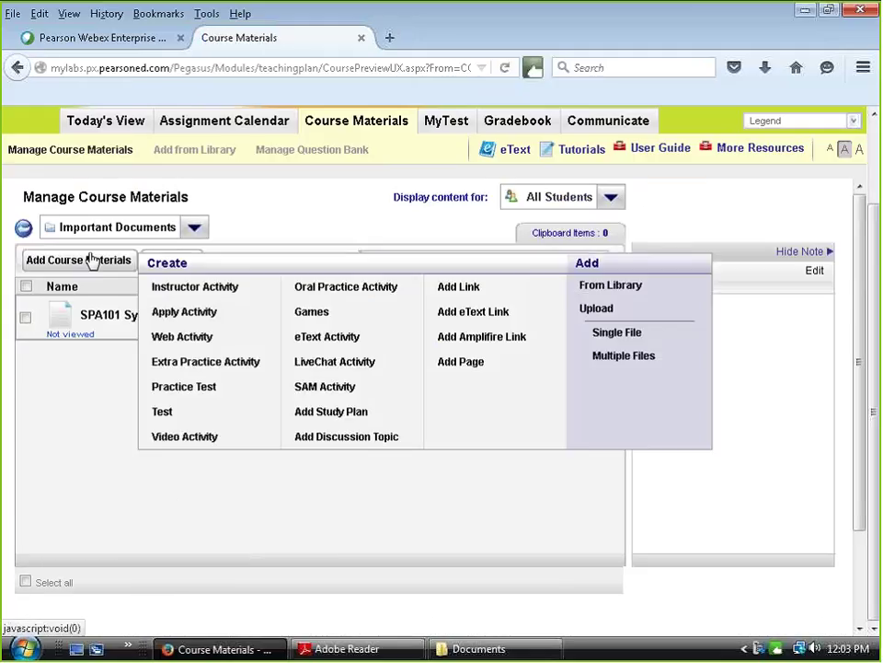
{"action": "left_click", "coordinate": [451, 297]}
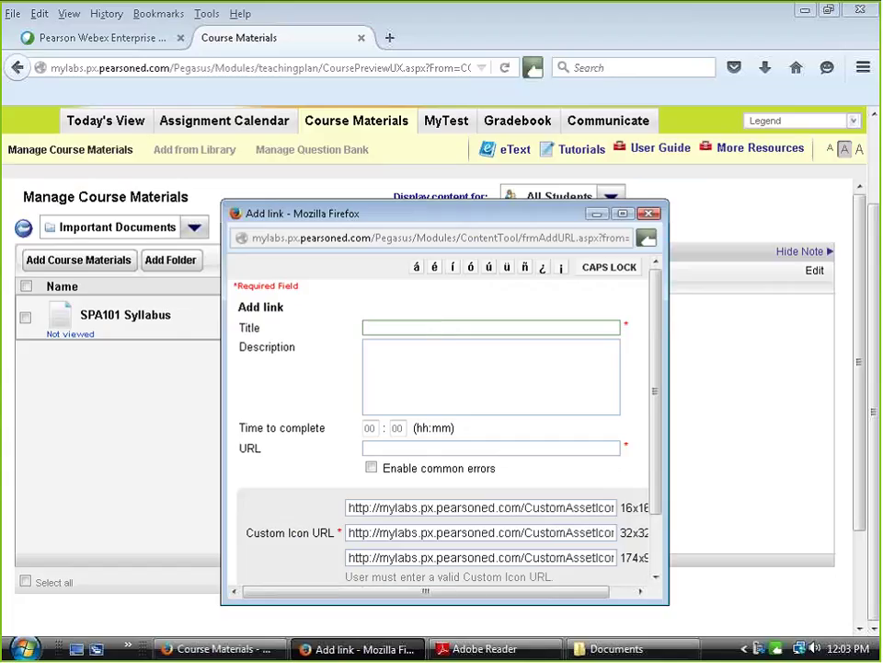
{"action": "left_click", "coordinate": [368, 327]}
{"action": "type", "text": "www.myspanishlab.com"}
{"action": "left_click_drag", "start_coordinate": [471, 328], "coordinate": [365, 328]}
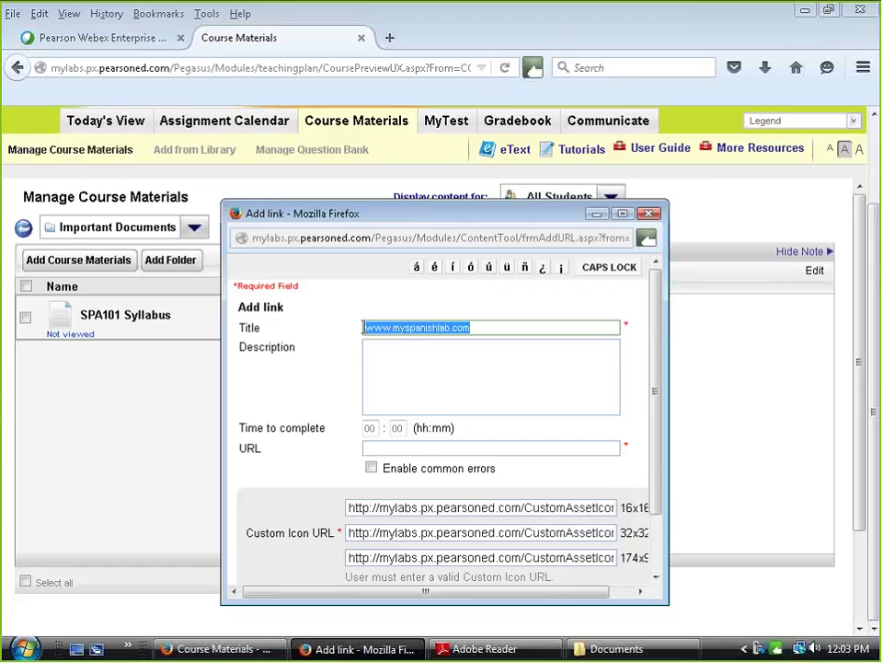
{"action": "left_click", "coordinate": [381, 448]}
{"action": "left_click_drag", "start_coordinate": [381, 447], "coordinate": [381, 448]}
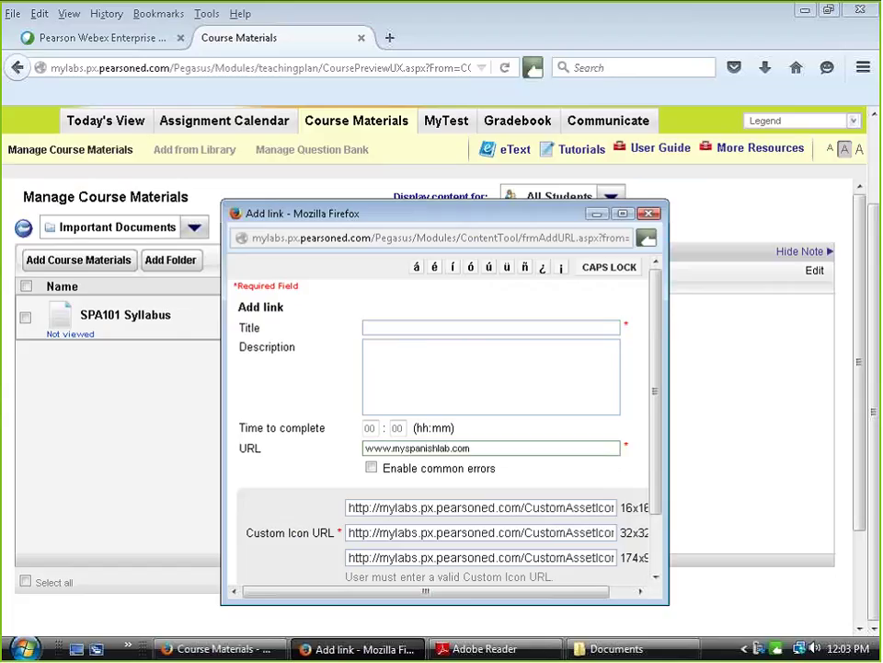
{"action": "left_click", "coordinate": [384, 327]}
{"action": "type", "text": "My"}
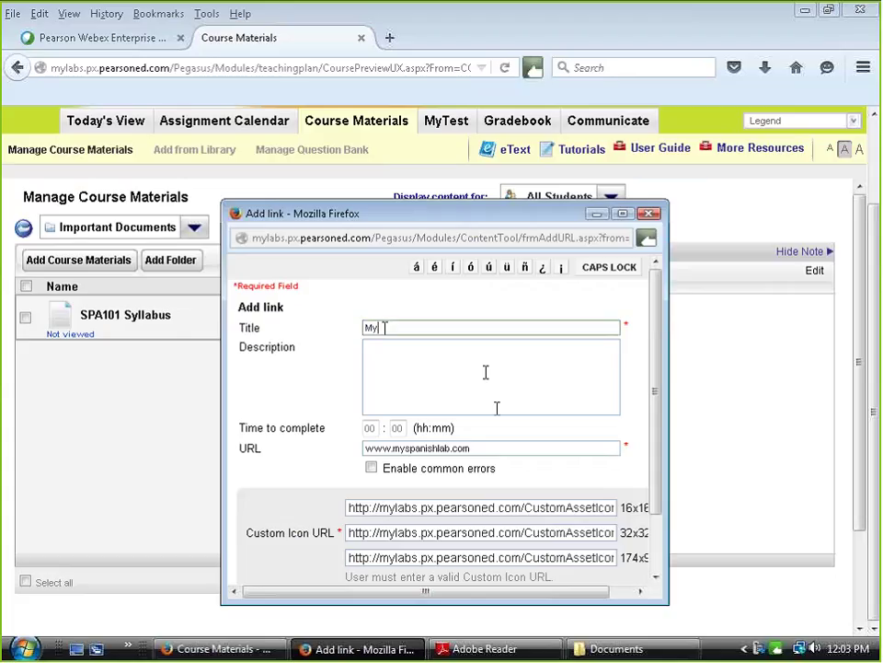
{"action": "type", "text": "SpanishLab"}
- Add the link to the folder, saving its source copy at the top level of the Course Materials Library
{"action": "scroll", "coordinate": [497, 411], "scroll_direction": "down", "scroll_amount": 2}
{"action": "scroll", "coordinate": [500, 414], "scroll_direction": "down", "scroll_amount": 1}
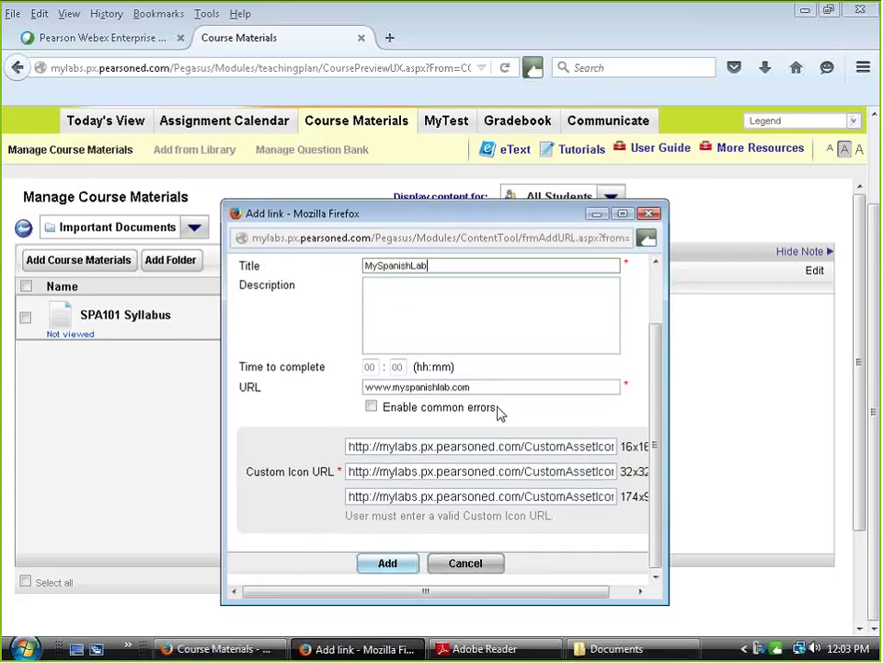
{"action": "left_click", "coordinate": [390, 565]}
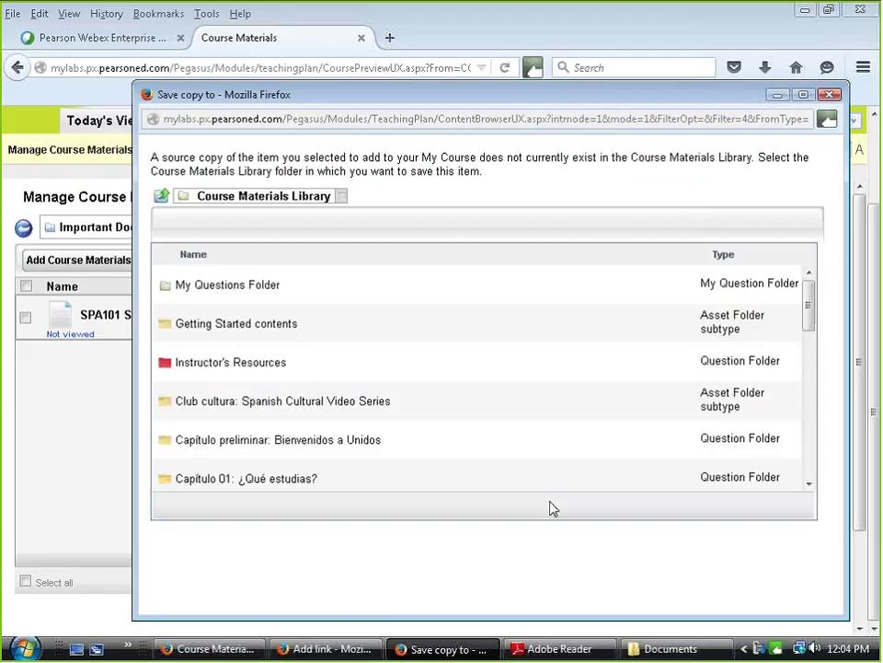
{"action": "left_click", "coordinate": [501, 567]}
{"action": "left_click", "coordinate": [390, 564]}
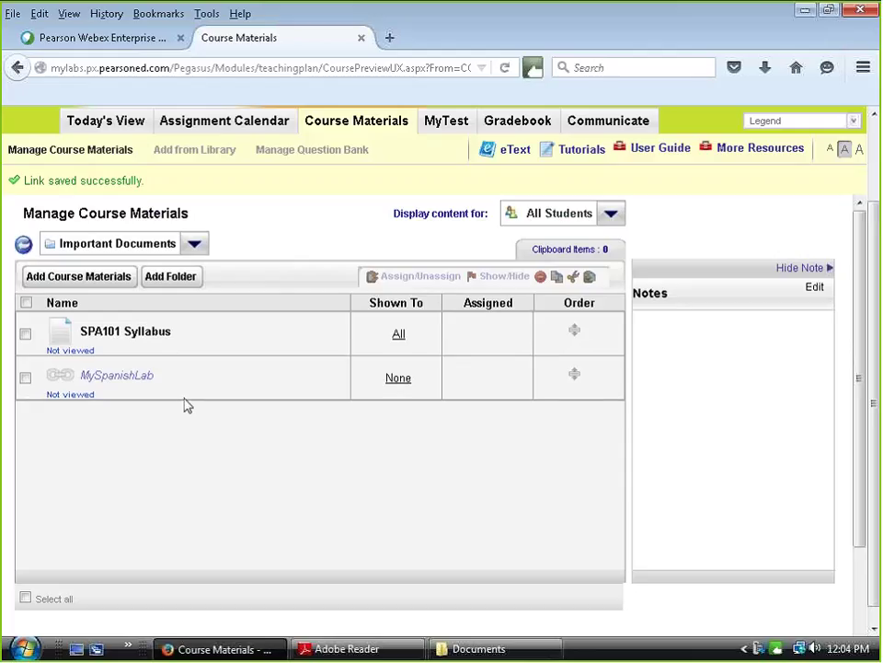
- Show the MySpanishLab link in the Important Documents folder to all students
{"action": "mouse_move", "coordinate": [111, 385]}
{"action": "left_click", "coordinate": [25, 378]}
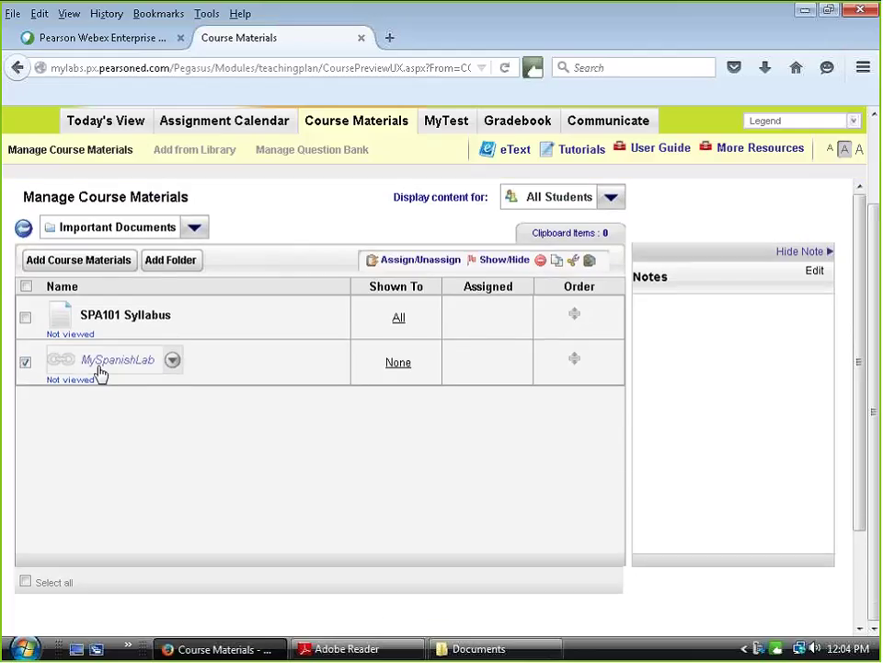
{"action": "left_click", "coordinate": [497, 265]}
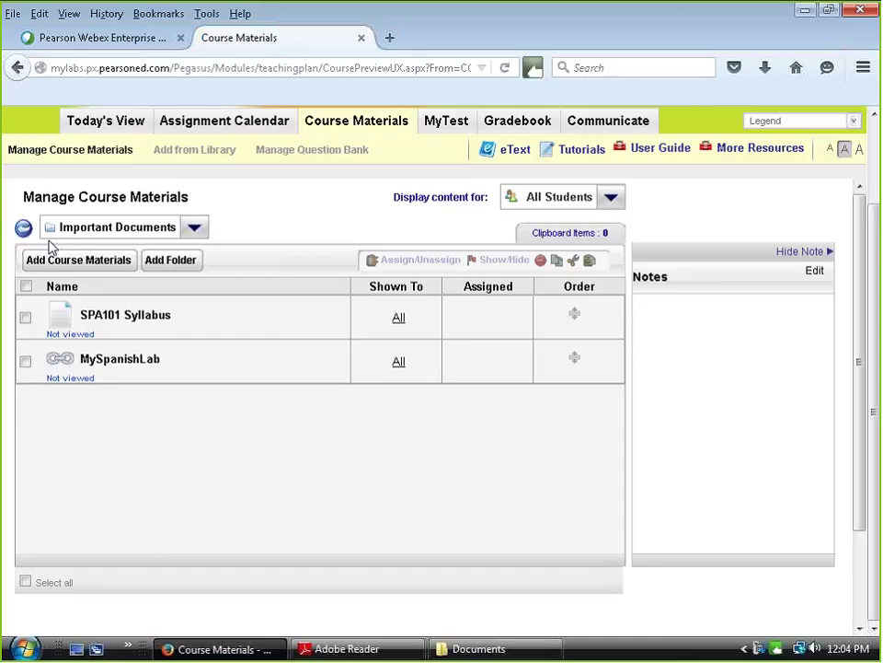
- Return to the top level of the course materials and remove the Important Documents folder
{"action": "left_click", "coordinate": [51, 250]}
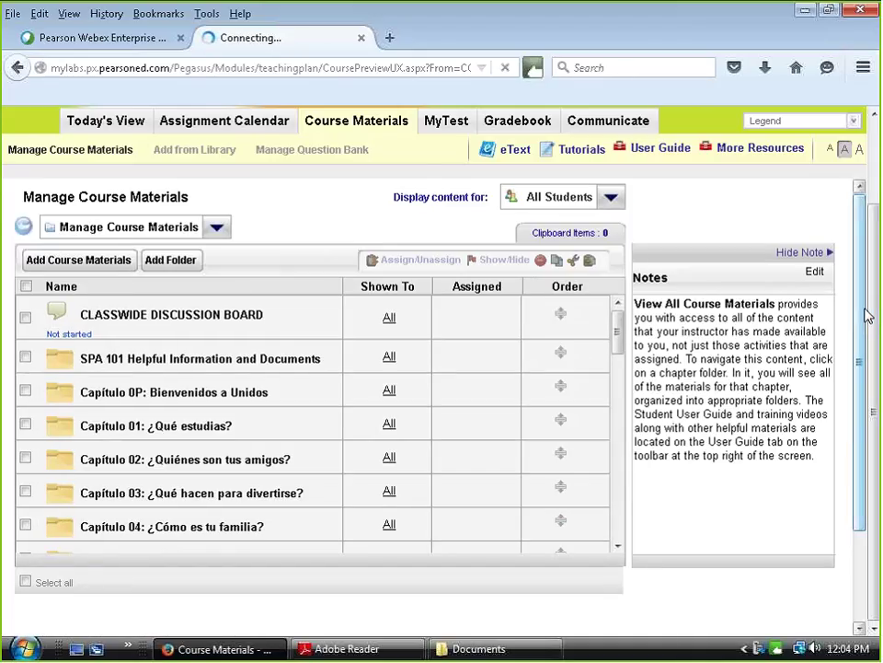
{"action": "left_click_drag", "start_coordinate": [864, 321], "coordinate": [866, 603]}
{"action": "scroll", "coordinate": [262, 374], "scroll_direction": "down", "scroll_amount": 10}
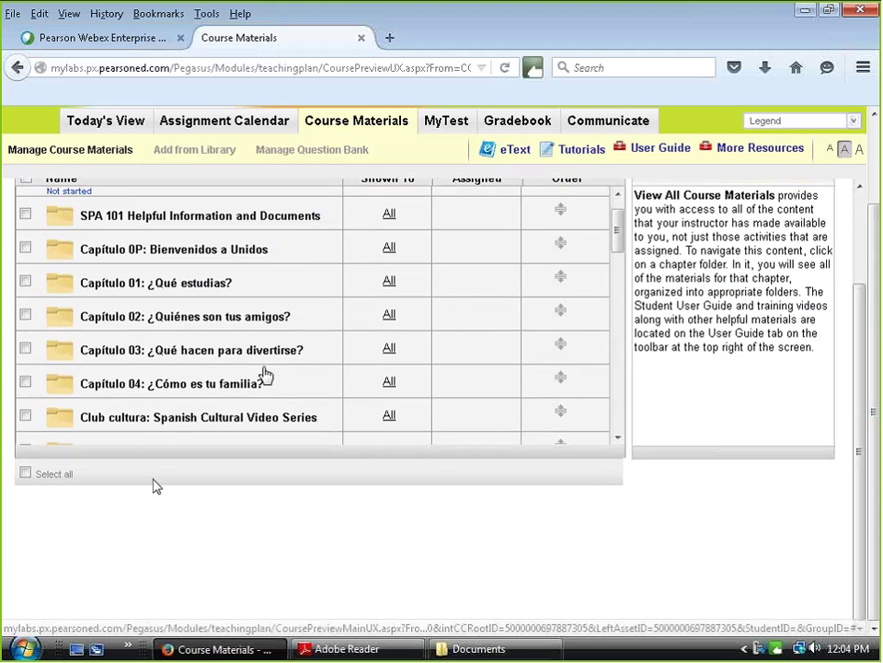
{"action": "scroll", "coordinate": [262, 378], "scroll_direction": "down", "scroll_amount": 5}
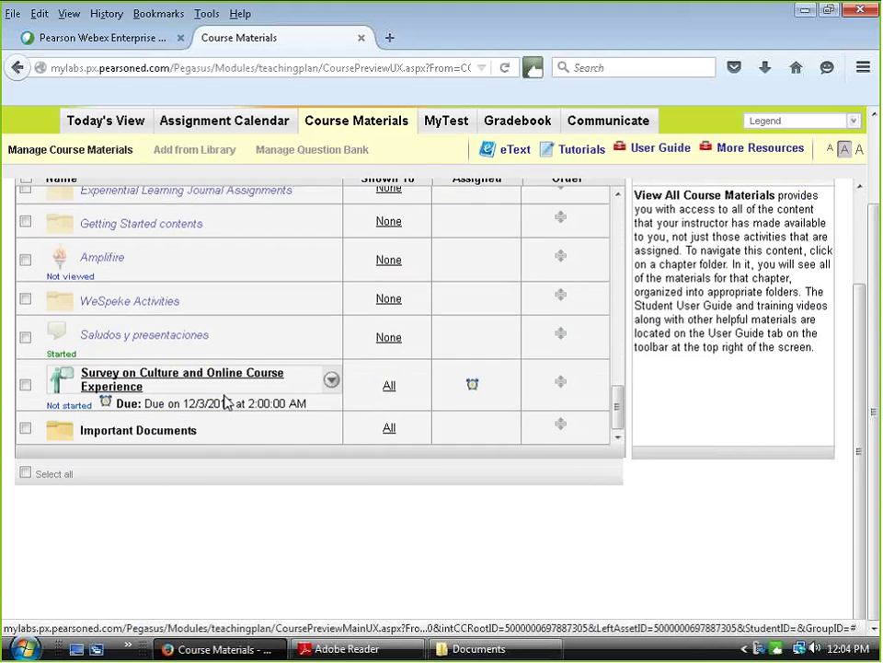
{"action": "left_click", "coordinate": [26, 428]}
{"action": "left_click", "coordinate": [215, 431]}
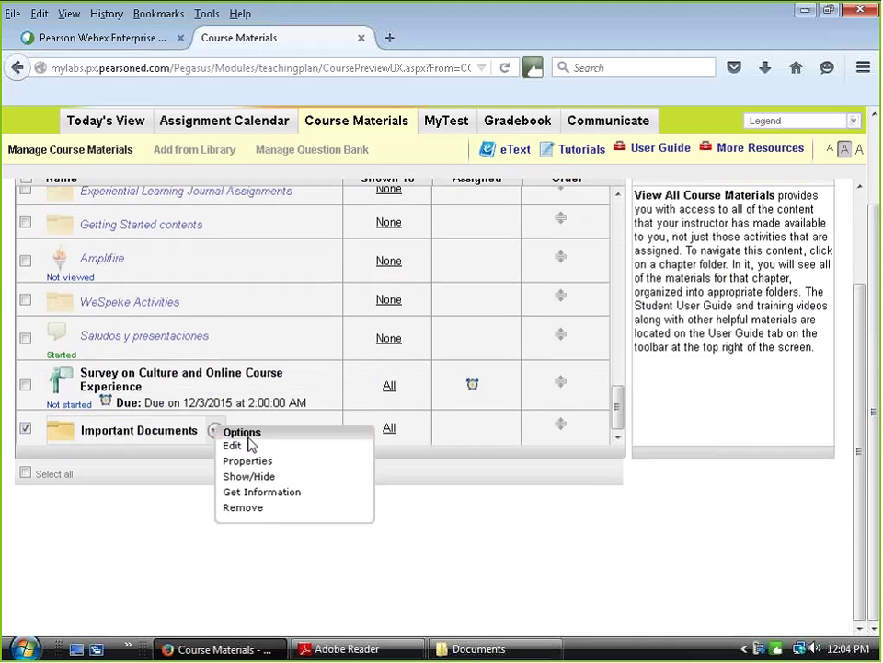
{"action": "left_click", "coordinate": [244, 507]}
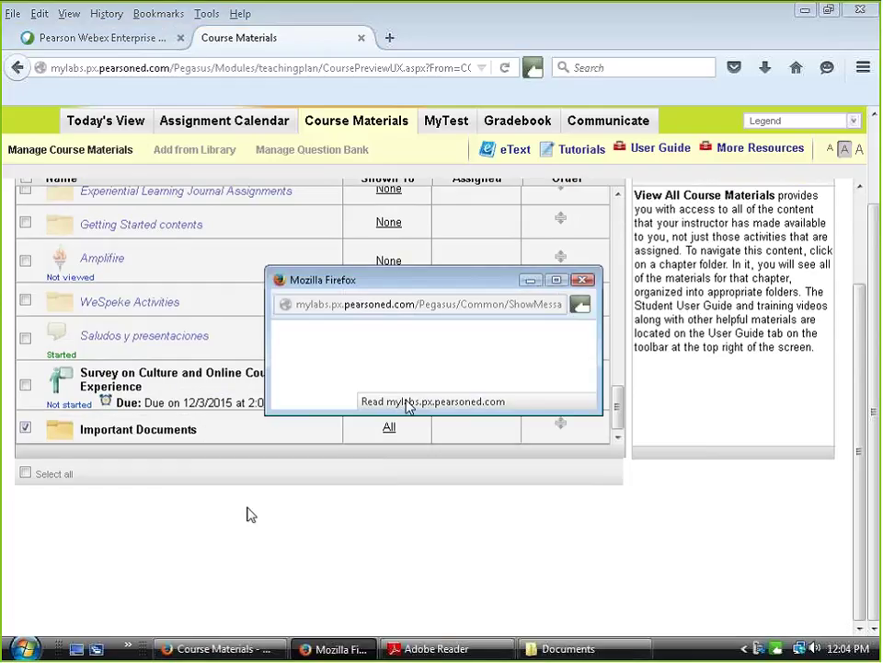
{"action": "left_click", "coordinate": [406, 397]}
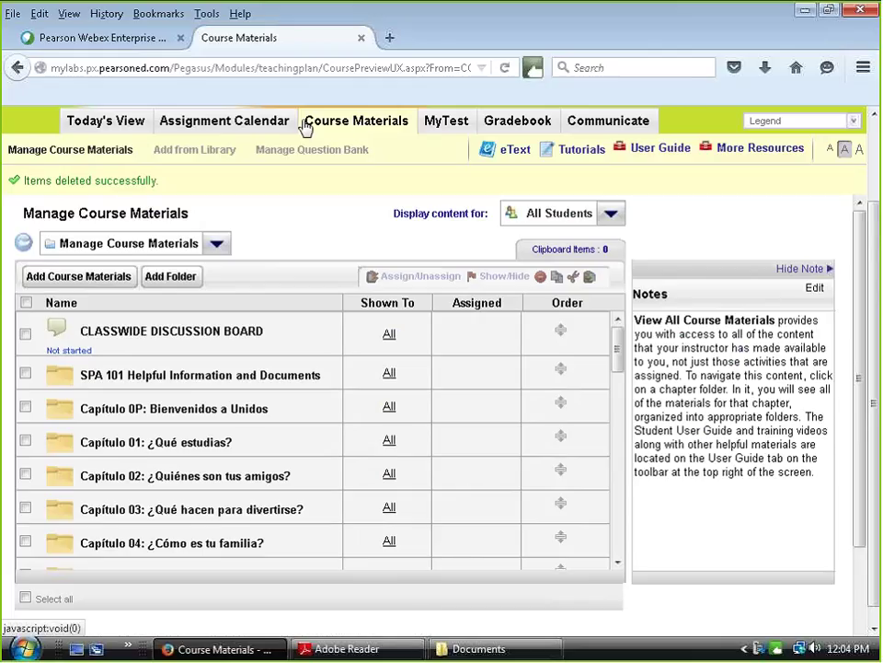
- Create an instructor activity named Oral Interview Chapter 1 with the Basic / Random behavioral mode and continue to its questions
{"action": "left_click", "coordinate": [99, 279]}
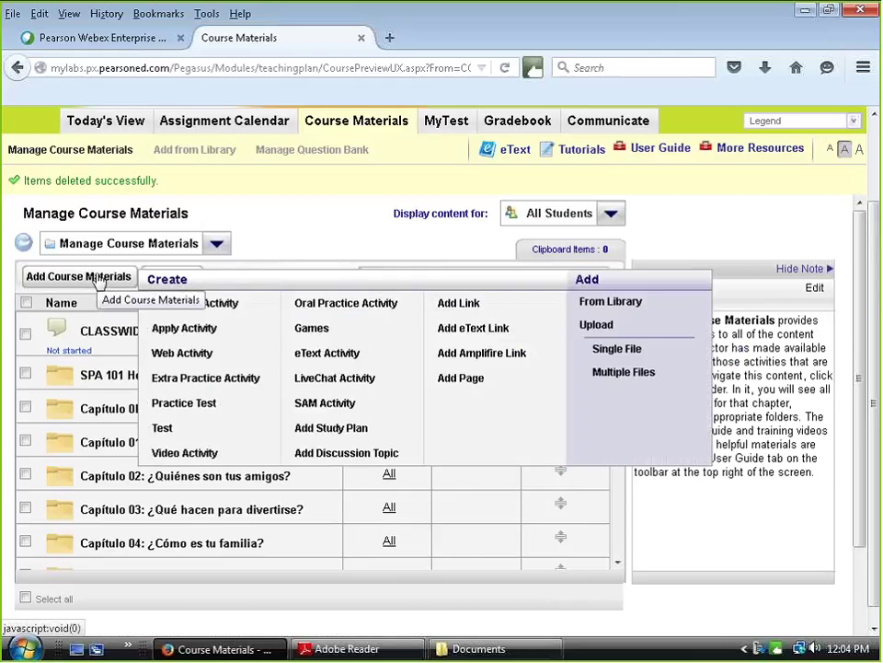
{"action": "left_click", "coordinate": [228, 311]}
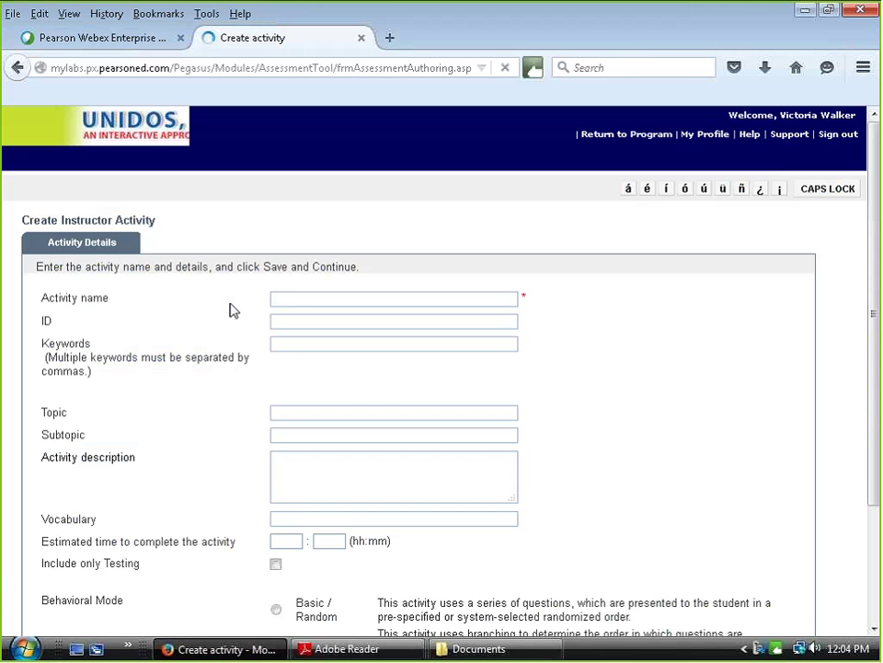
{"action": "left_click", "coordinate": [292, 296]}
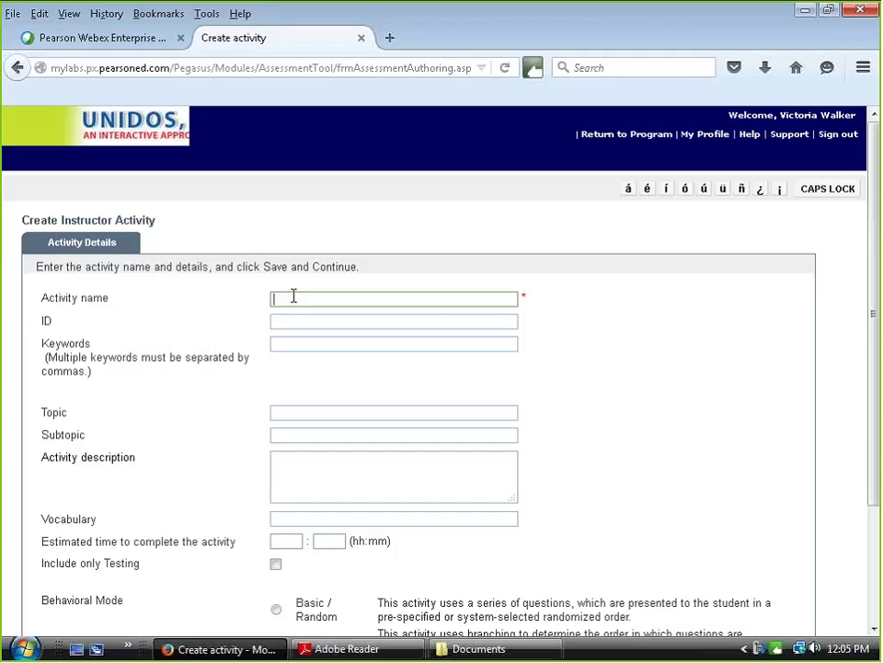
{"action": "type", "text": "Oral Interview Chapter 1"}
{"action": "scroll", "coordinate": [530, 398], "scroll_direction": "down", "scroll_amount": 3}
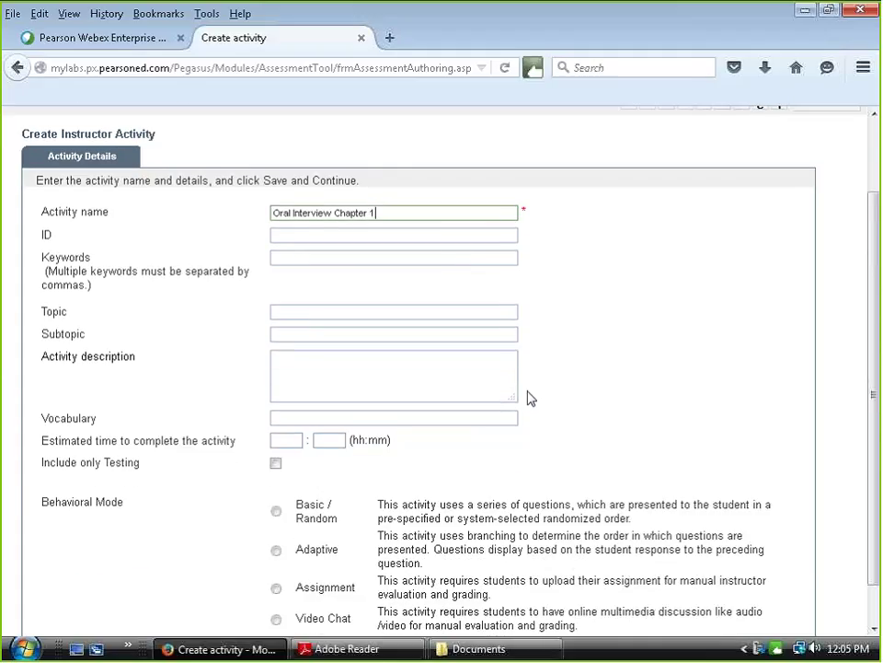
{"action": "left_click", "coordinate": [276, 466]}
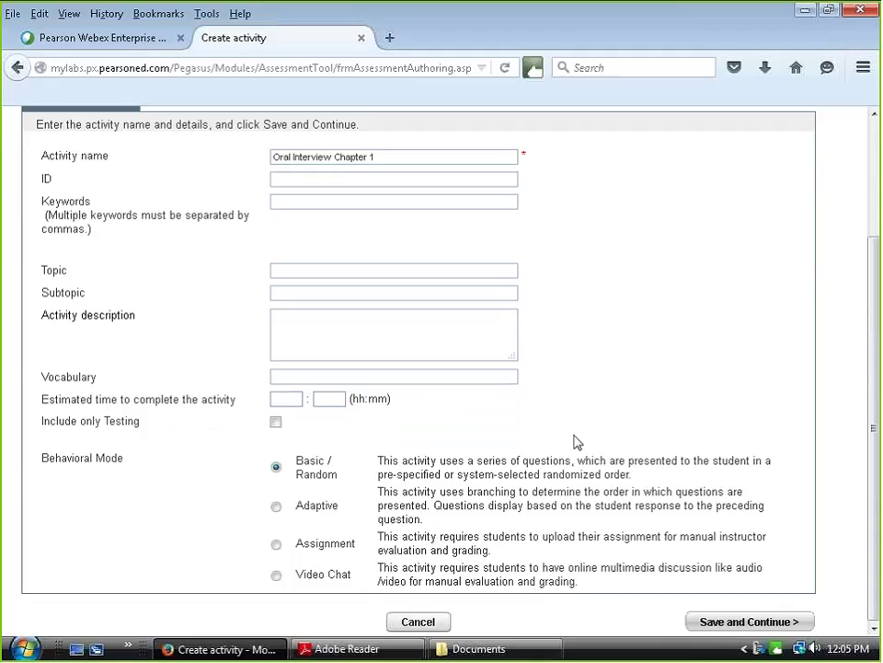
{"action": "left_click", "coordinate": [744, 623]}
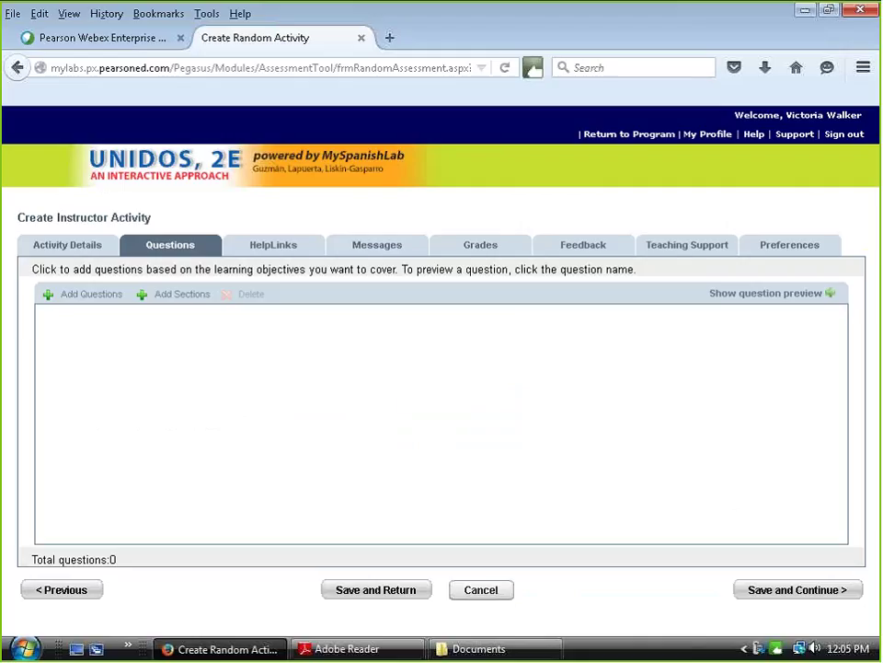
- Start creating a new question of the Essay type for the activity
{"action": "mouse_move", "coordinate": [77, 299]}
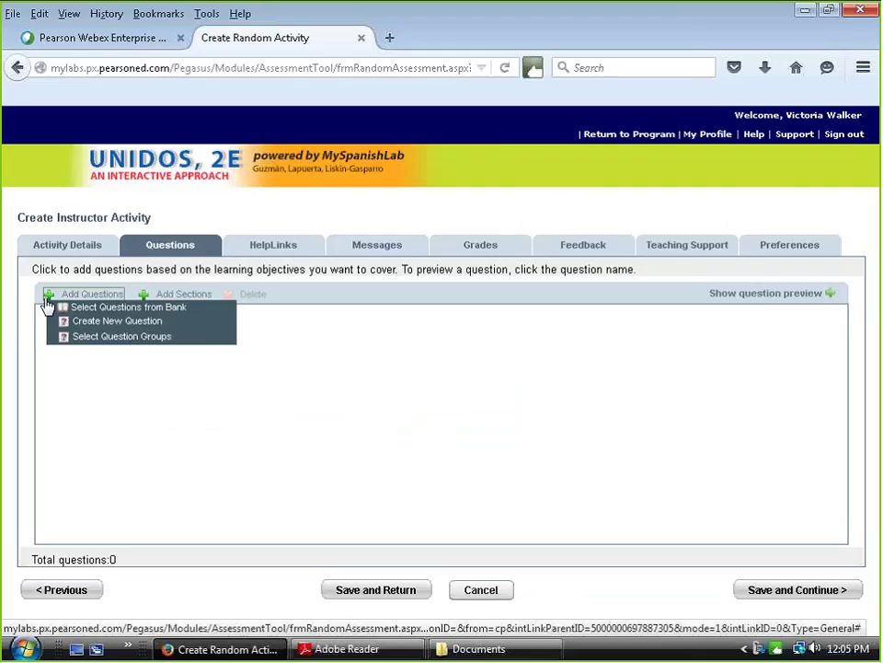
{"action": "left_click", "coordinate": [122, 322]}
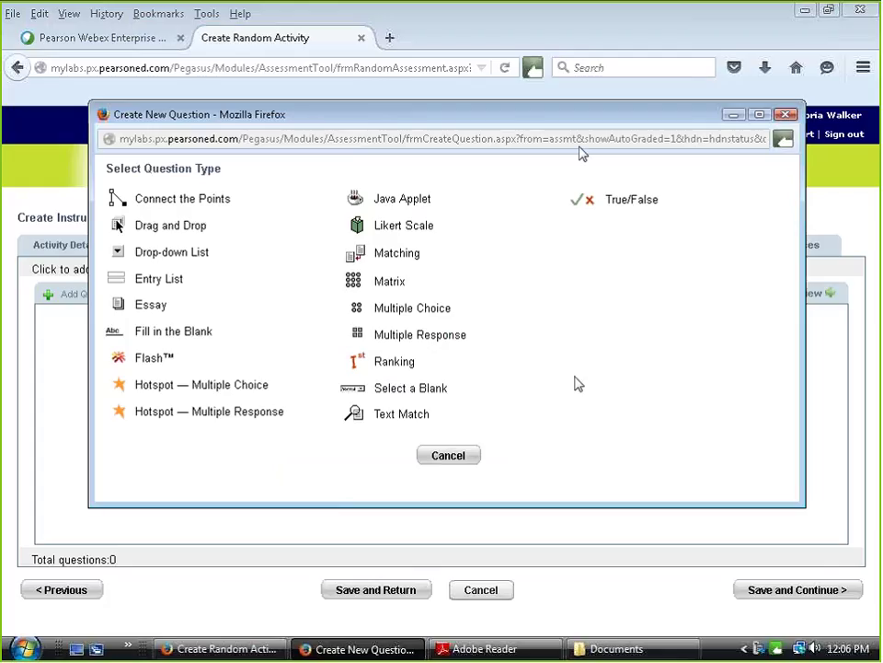
{"action": "left_click_drag", "start_coordinate": [536, 239], "coordinate": [533, 233]}
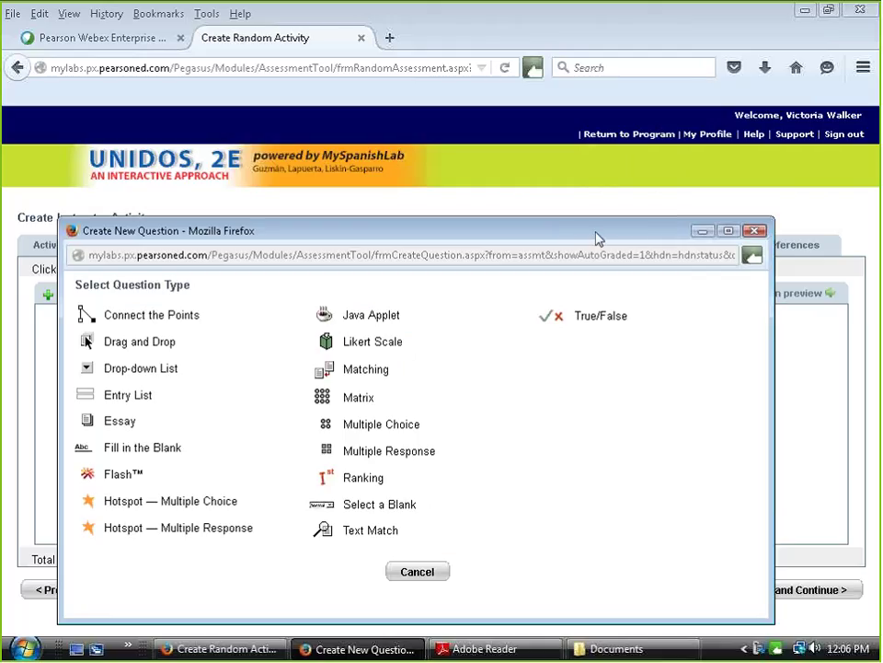
{"action": "left_click_drag", "start_coordinate": [596, 238], "coordinate": [604, 301]}
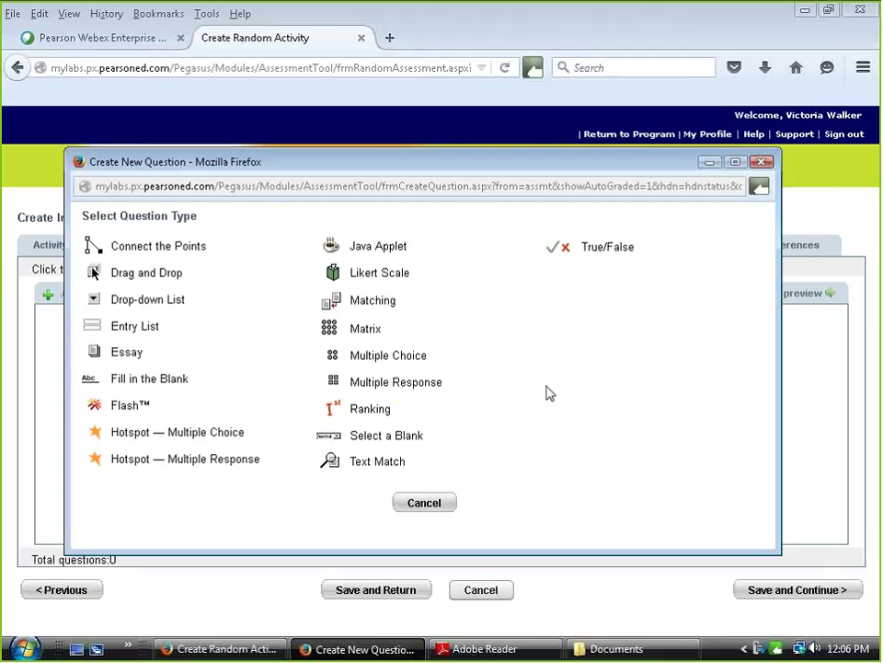
{"action": "left_click", "coordinate": [130, 361]}
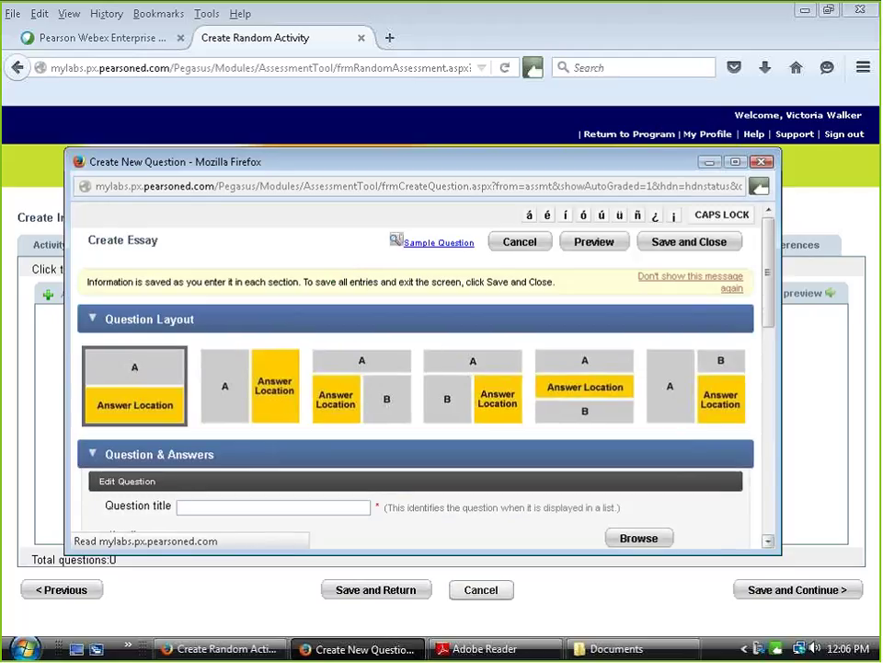
- Title the essay question "Tu vida", keeping the layout with the answer below section A
{"action": "scroll", "coordinate": [775, 322], "scroll_direction": "down", "scroll_amount": 2}
{"action": "scroll", "coordinate": [778, 337], "scroll_direction": "down", "scroll_amount": 2}
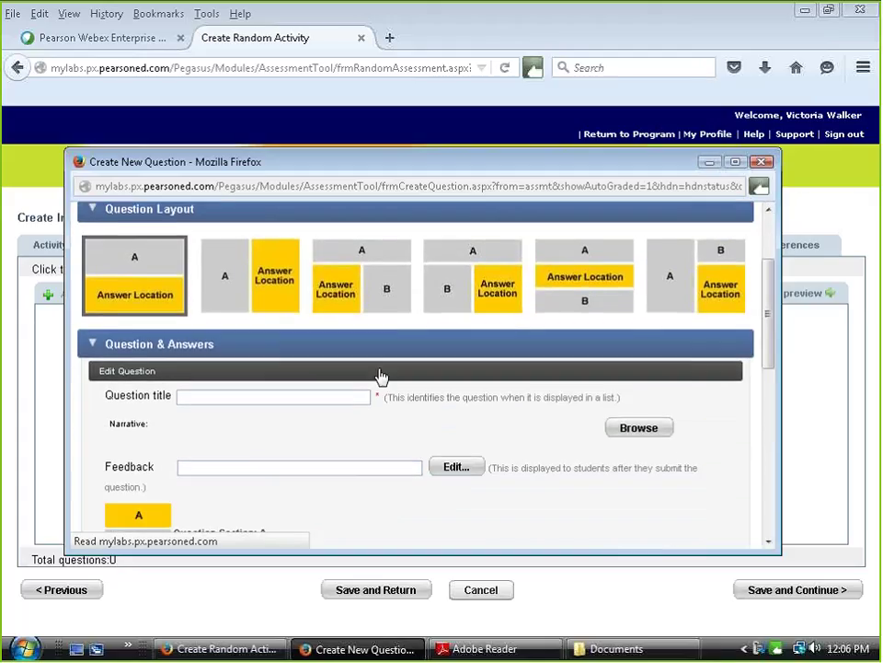
{"action": "left_click", "coordinate": [256, 397]}
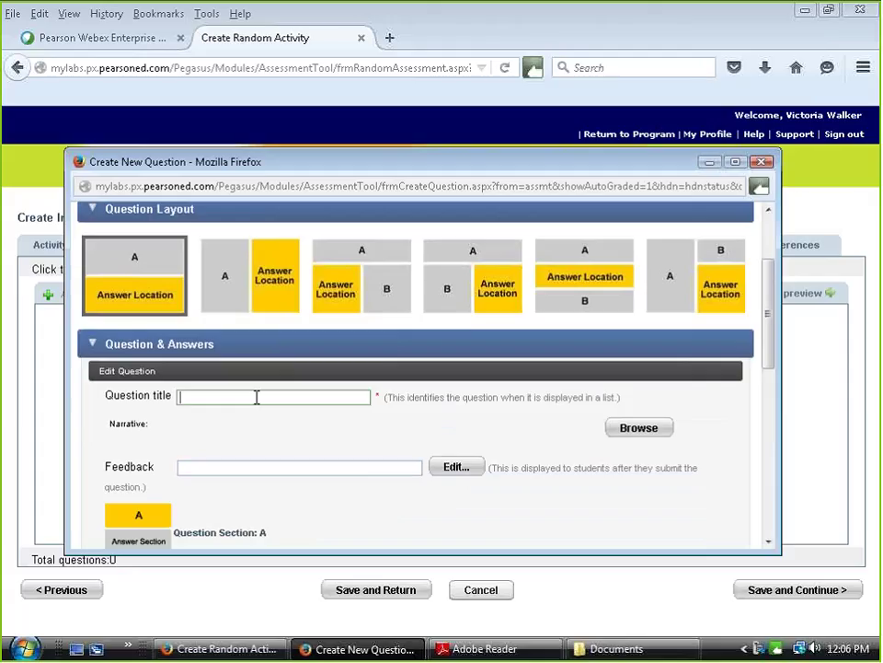
{"action": "type", "text": "Tu vida"}
- Look over the essay question form, including its layout, narrative, feedback, question text, hints and preferences sections
{"action": "scroll", "coordinate": [488, 460], "scroll_direction": "down", "scroll_amount": 5}
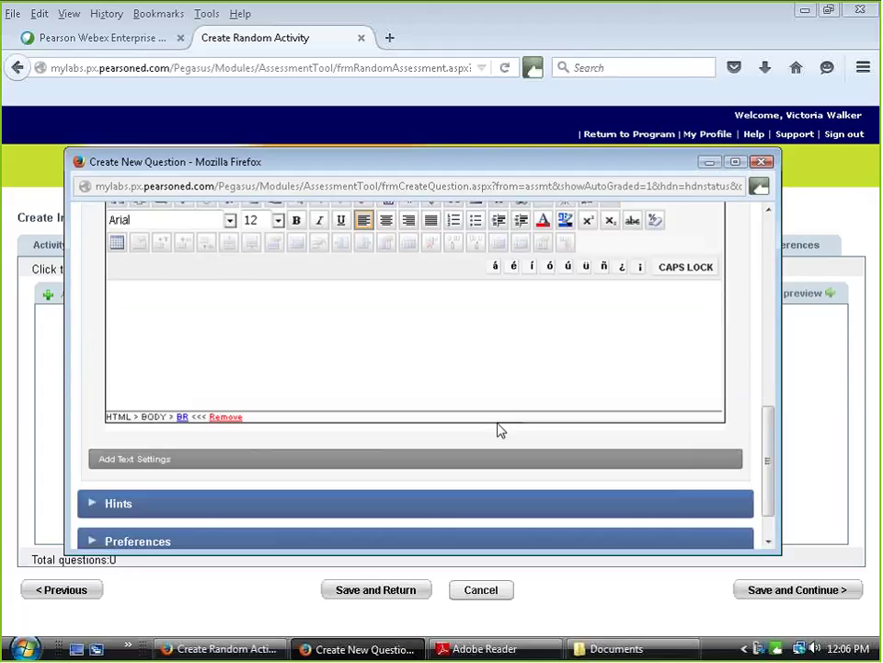
{"action": "scroll", "coordinate": [495, 423], "scroll_direction": "up", "scroll_amount": 3}
{"action": "scroll", "coordinate": [497, 423], "scroll_direction": "down", "scroll_amount": 2}
{"action": "scroll", "coordinate": [498, 428], "scroll_direction": "up", "scroll_amount": 8}
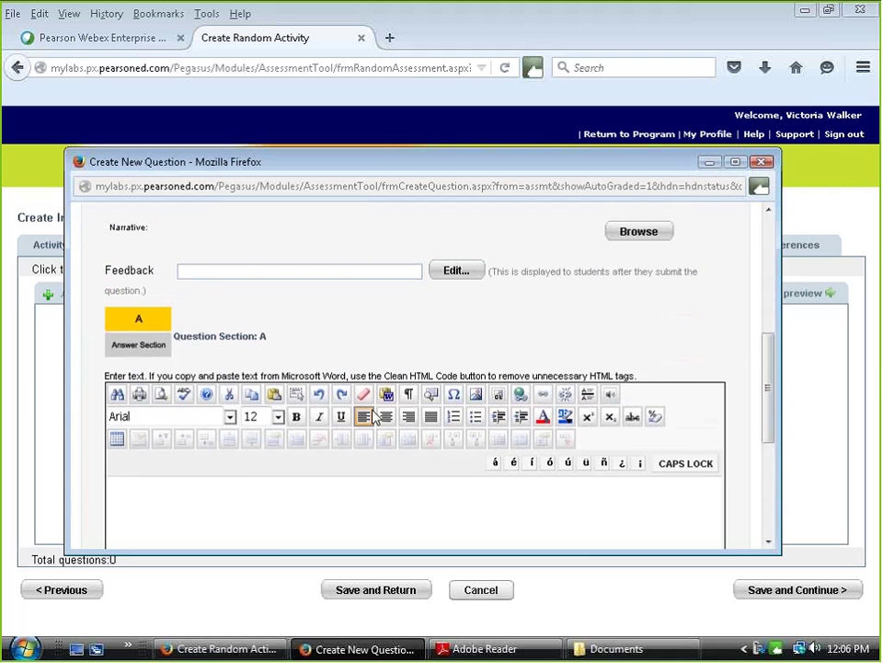
{"action": "scroll", "coordinate": [430, 469], "scroll_direction": "down", "scroll_amount": 2}
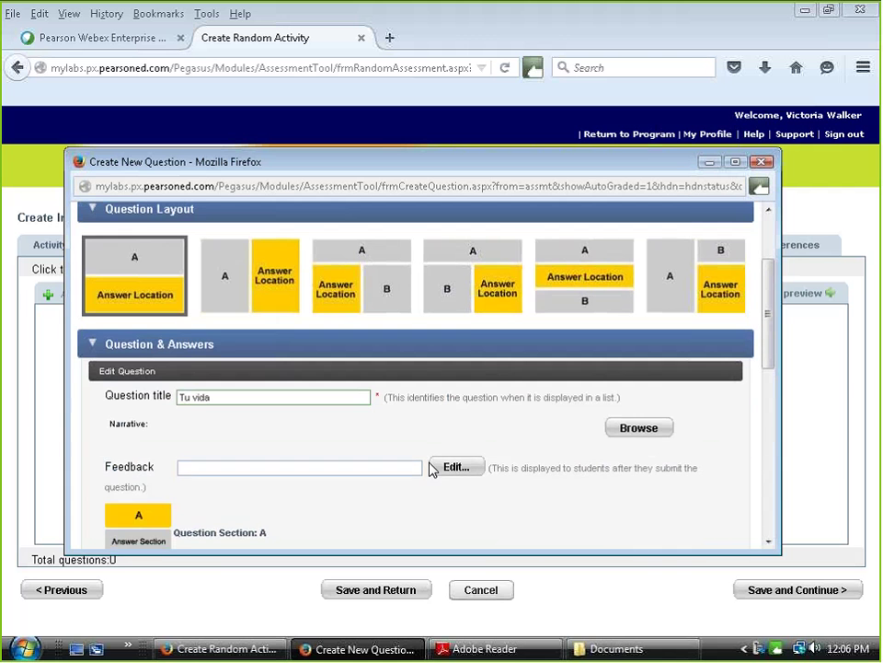
{"action": "scroll", "coordinate": [429, 467], "scroll_direction": "up", "scroll_amount": 2}
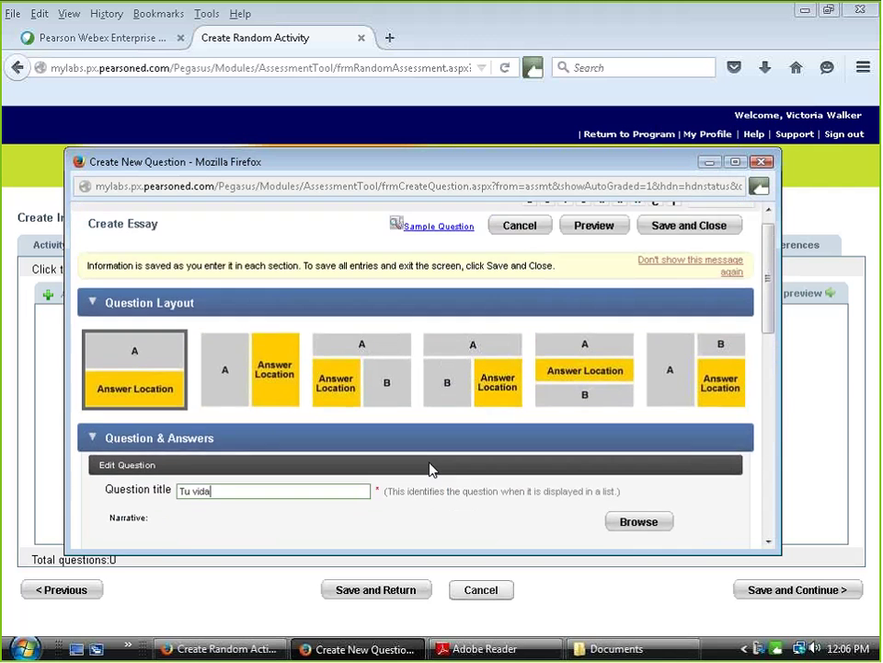
{"action": "scroll", "coordinate": [416, 513], "scroll_direction": "down", "scroll_amount": 1}
{"action": "scroll", "coordinate": [416, 506], "scroll_direction": "down", "scroll_amount": 5}
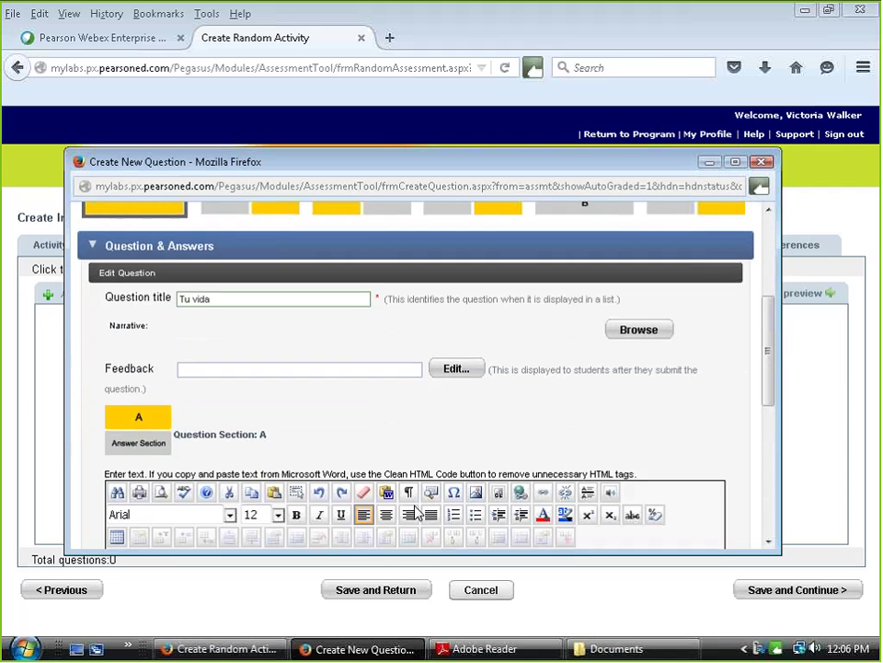
{"action": "scroll", "coordinate": [418, 504], "scroll_direction": "down", "scroll_amount": 5}
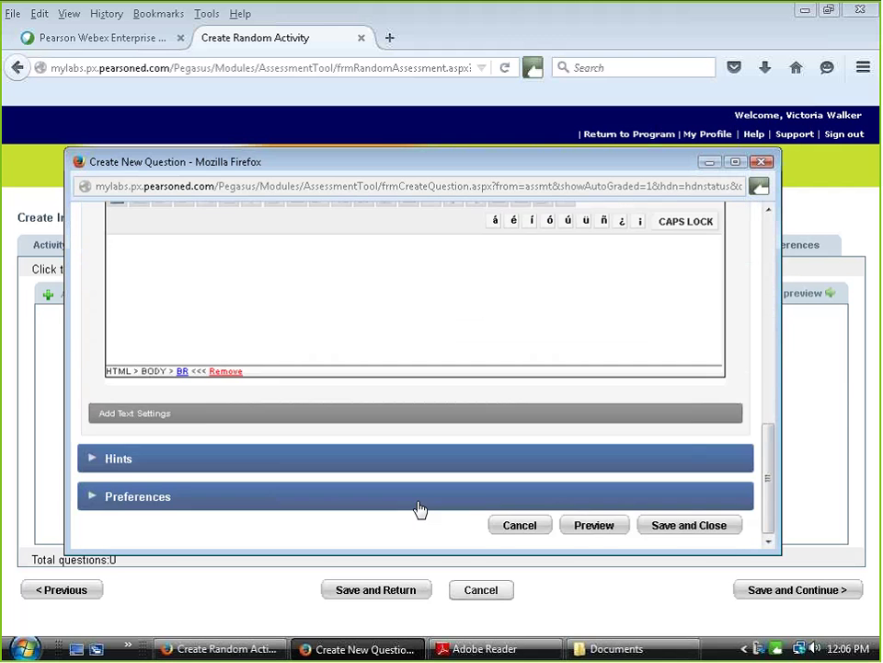
{"action": "scroll", "coordinate": [419, 507], "scroll_direction": "up", "scroll_amount": 2}
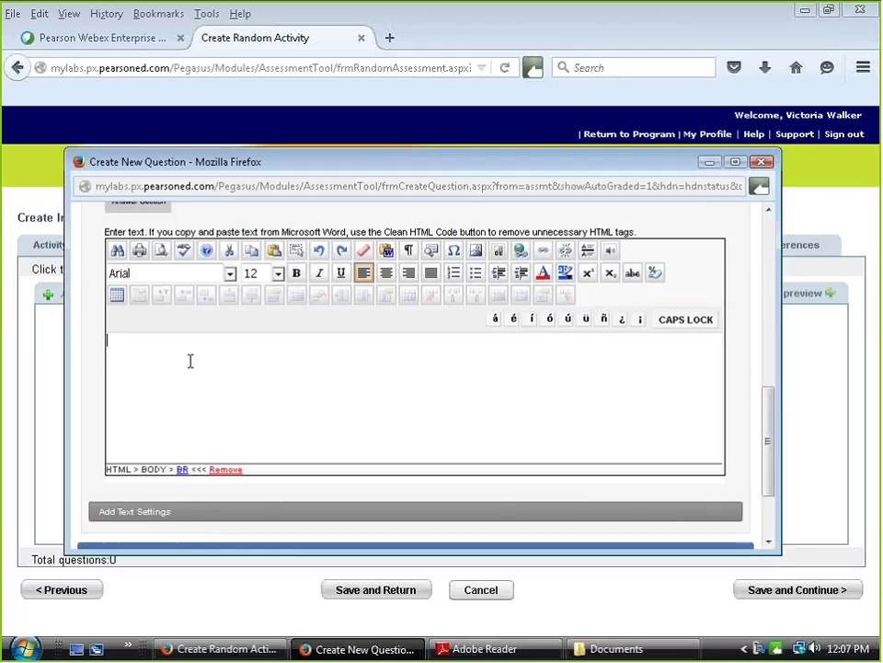
{"action": "scroll", "coordinate": [398, 382], "scroll_direction": "up", "scroll_amount": 1}
{"action": "scroll", "coordinate": [473, 375], "scroll_direction": "up", "scroll_amount": 2}
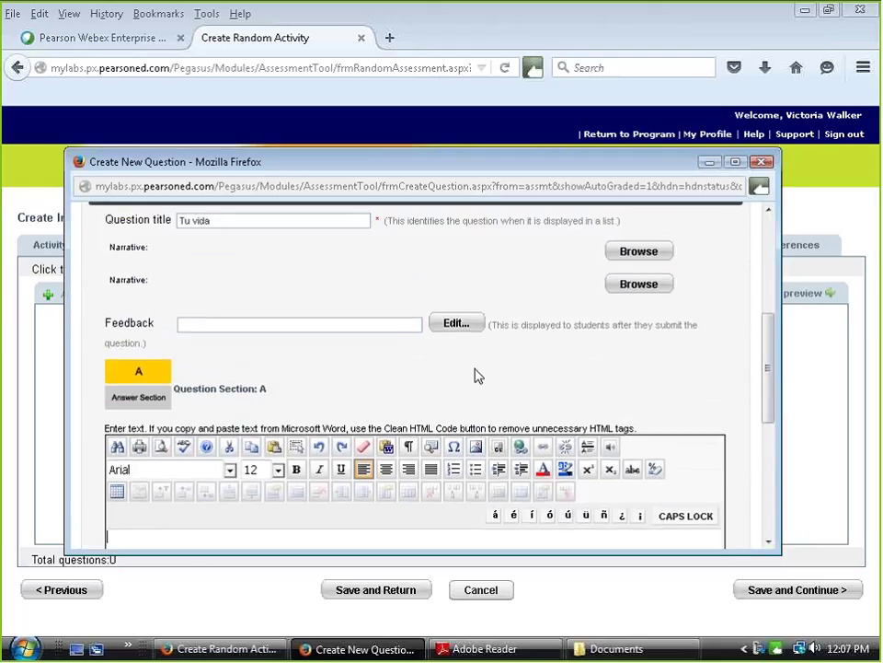
- Enter "¿Cuántos años tienes?" as the question text of section A
{"action": "scroll", "coordinate": [474, 375], "scroll_direction": "down", "scroll_amount": 2}
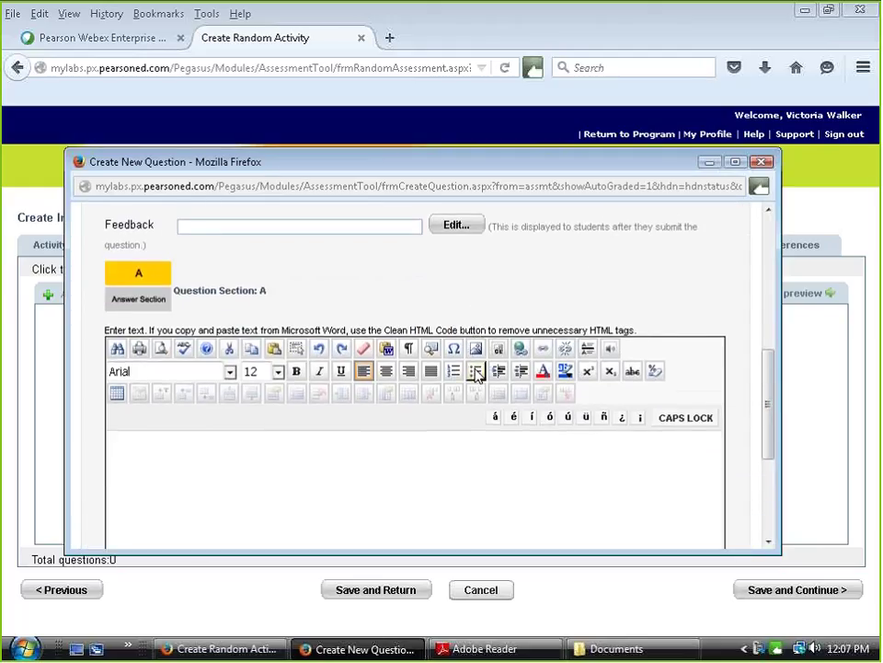
{"action": "left_click", "coordinate": [354, 456]}
{"action": "type", "text": "¿Cuántos añ"}
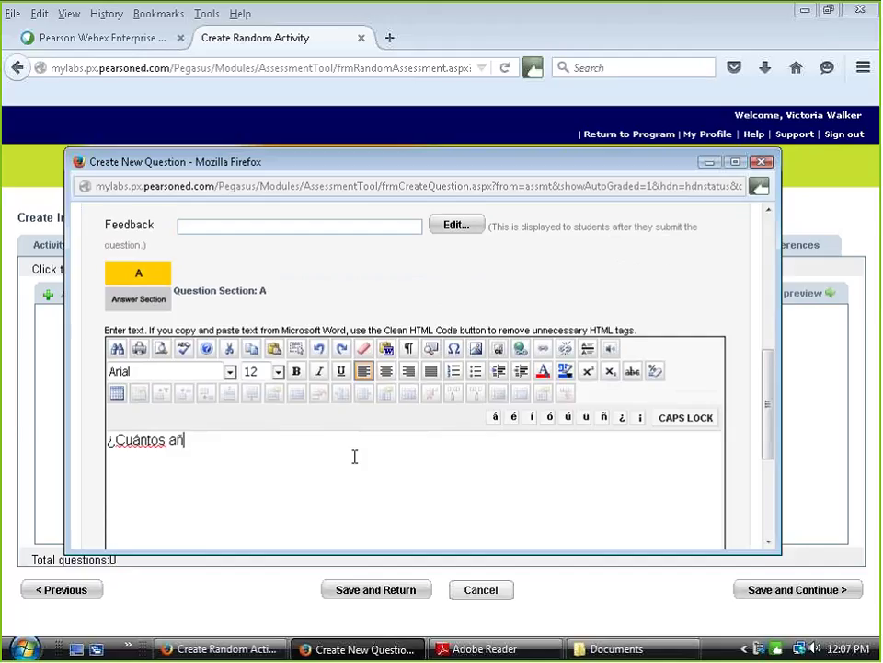
{"action": "type", "text": "os tienes?"}
- Configure the answer section with a maximum score of 1, audio input instead of text, and a maximum recording time of 30 seconds
{"action": "scroll", "coordinate": [441, 460], "scroll_direction": "down", "scroll_amount": 5}
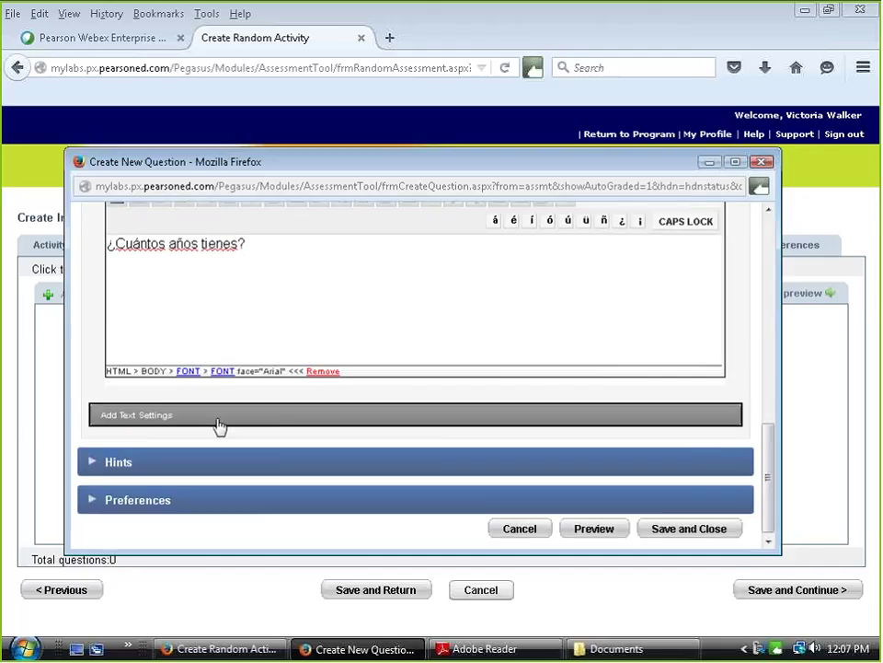
{"action": "left_click", "coordinate": [177, 419]}
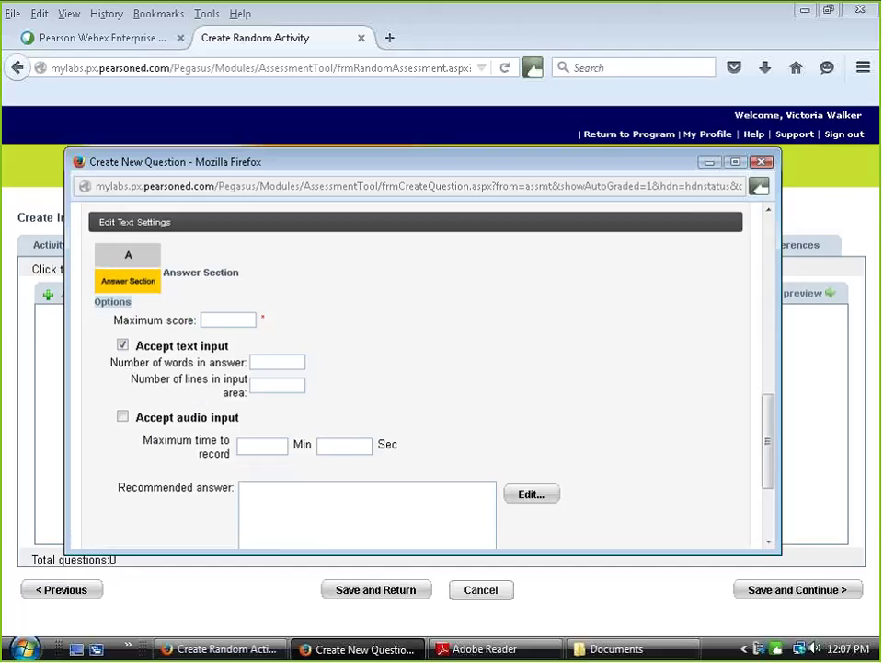
{"action": "left_click", "coordinate": [235, 319]}
{"action": "type", "text": "1"}
{"action": "left_click", "coordinate": [122, 419]}
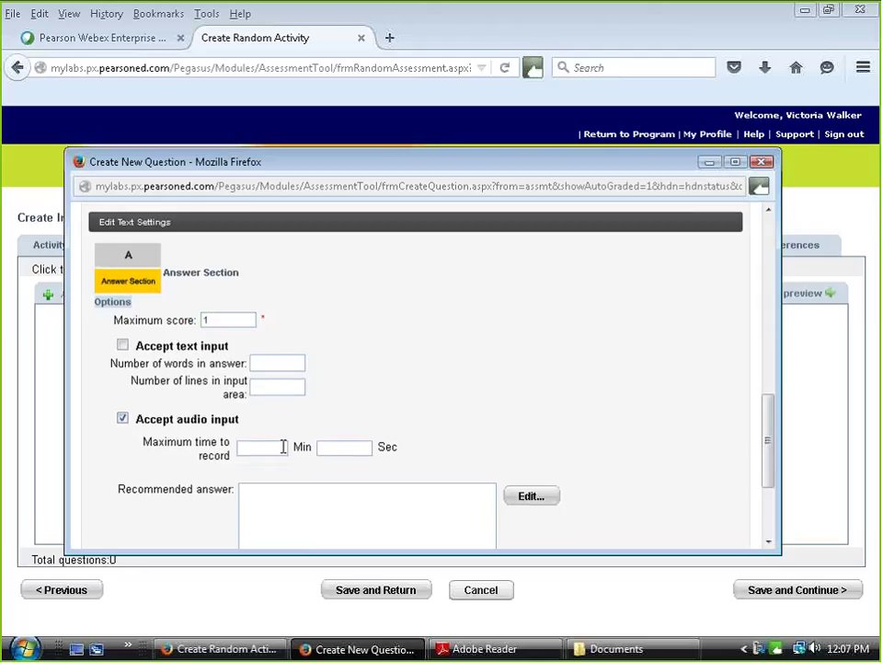
{"action": "left_click", "coordinate": [348, 447]}
{"action": "type", "text": "30"}
{"action": "scroll", "coordinate": [502, 387], "scroll_direction": "down", "scroll_amount": 3}
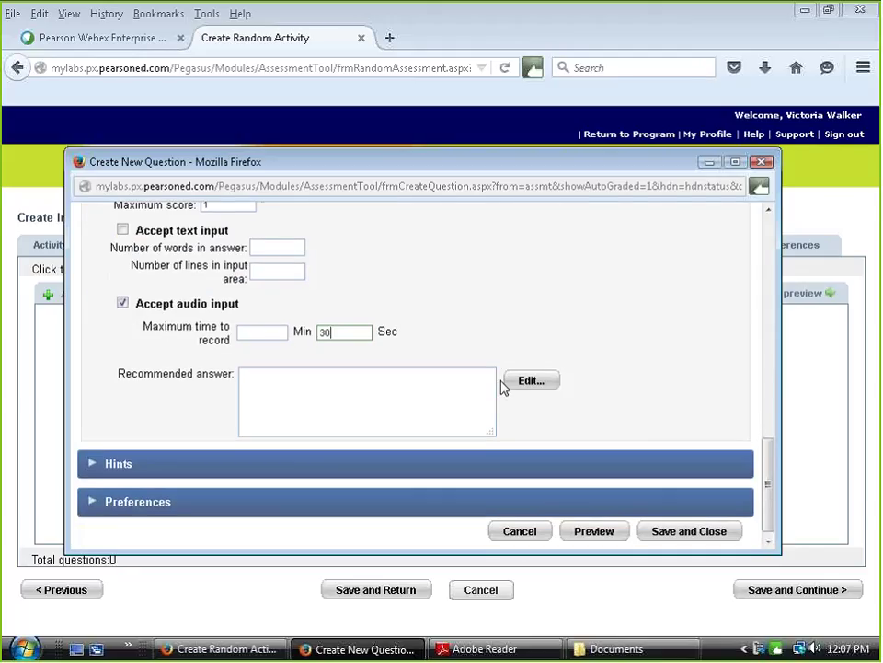
{"action": "left_click", "coordinate": [384, 373]}
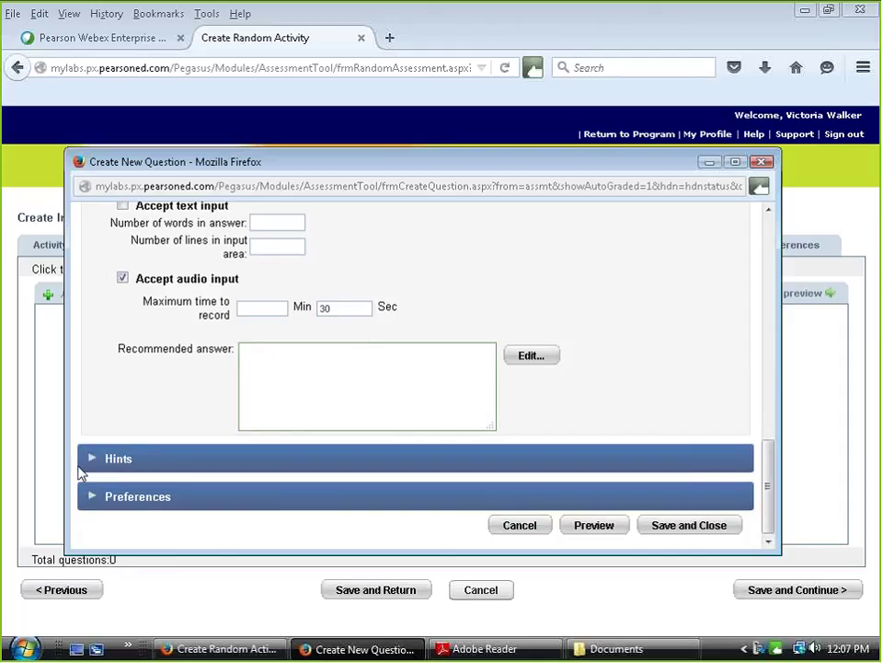
- Expand the hints section and enter "Be sure to conjugate the verb "tener" in the "yo" form." as hint 1
{"action": "left_click", "coordinate": [119, 458]}
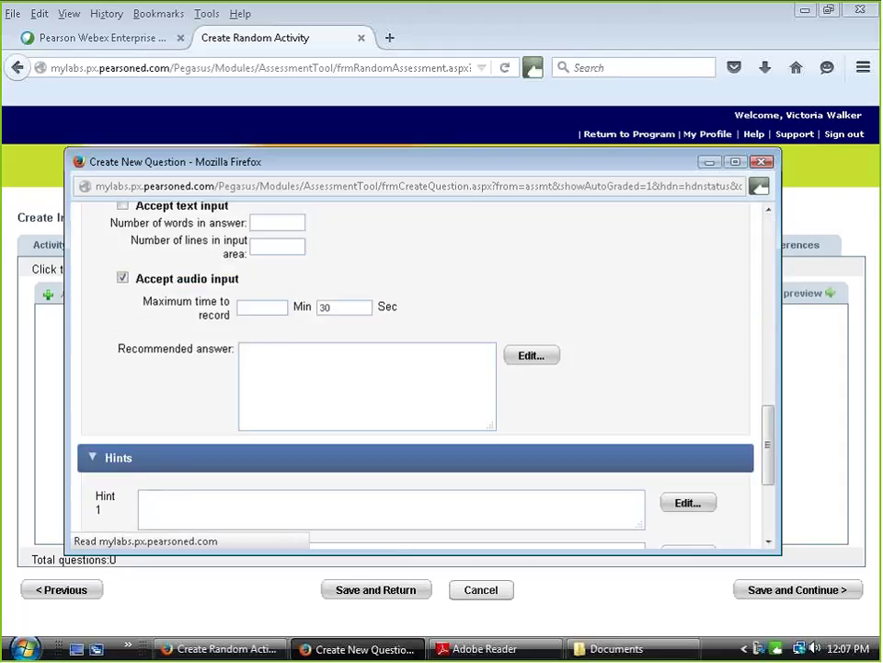
{"action": "left_click", "coordinate": [172, 501]}
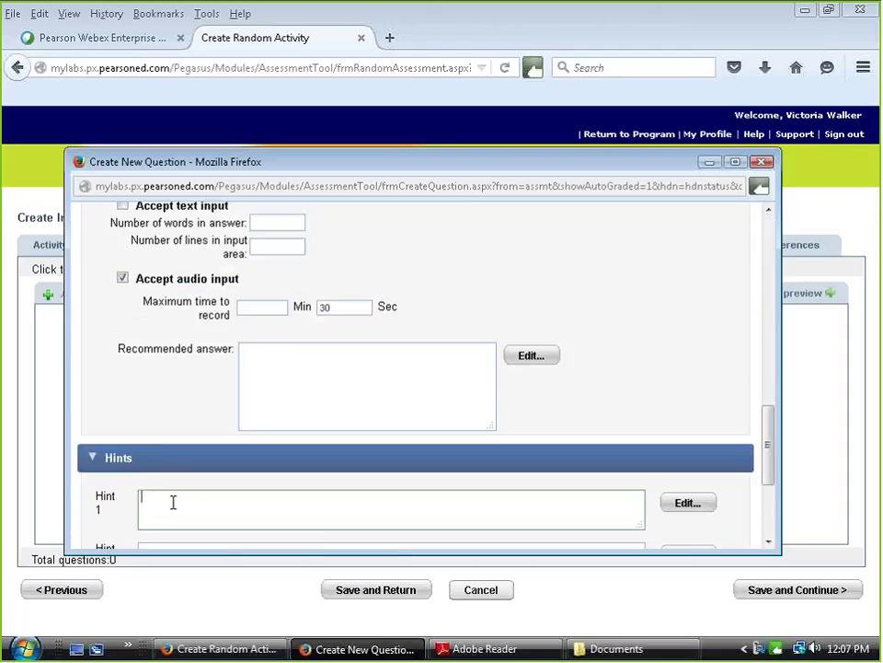
{"action": "type", "text": "Be sure to conjugate the verb \"tener"}
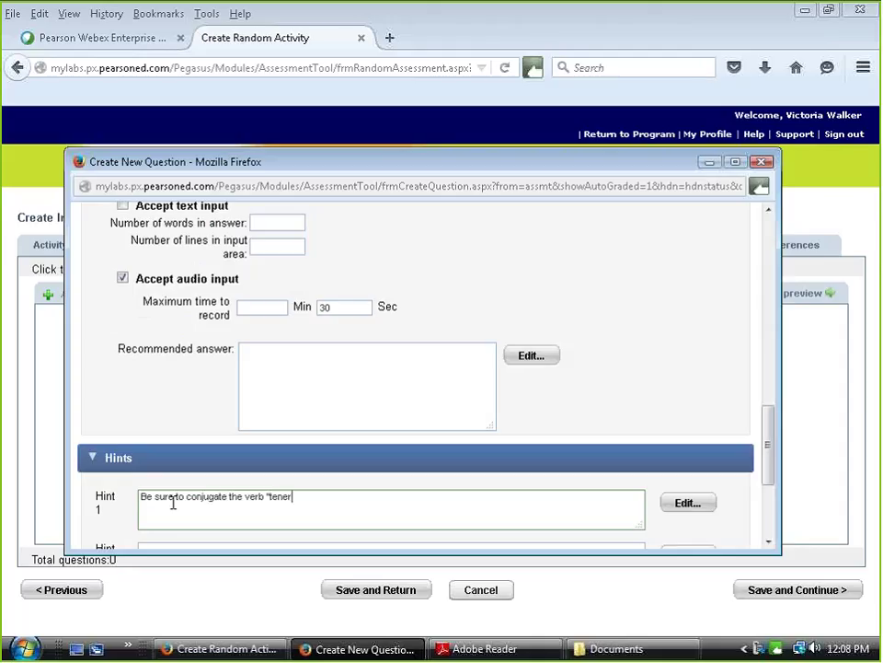
{"action": "type", "text": "\" in the \"yo\" form."}
- Enter "Have you spelled your number of years correctly?" as hint 2
{"action": "scroll", "coordinate": [625, 506], "scroll_direction": "down", "scroll_amount": 4}
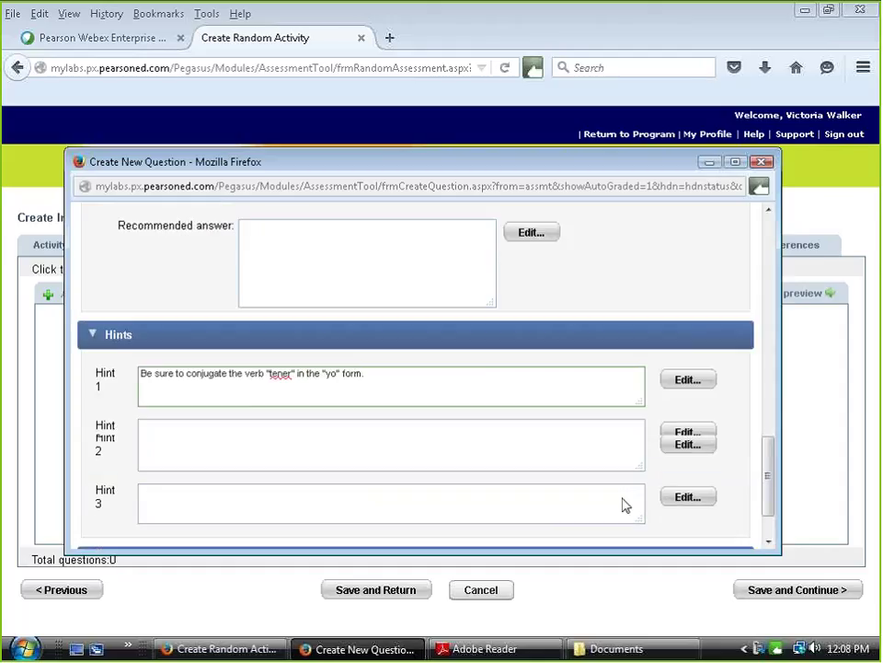
{"action": "left_click", "coordinate": [231, 385]}
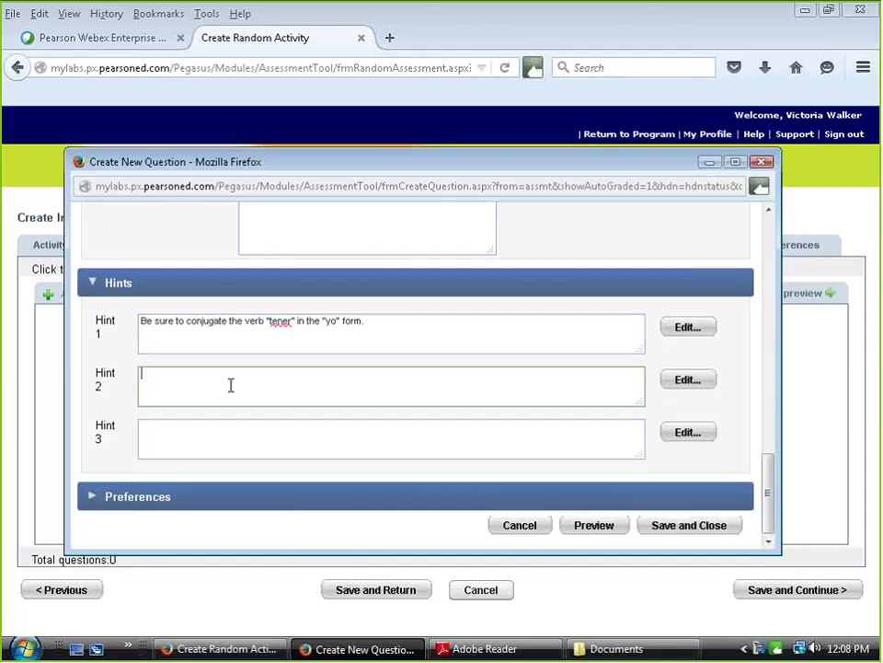
{"action": "type", "text": "Have you sp"}
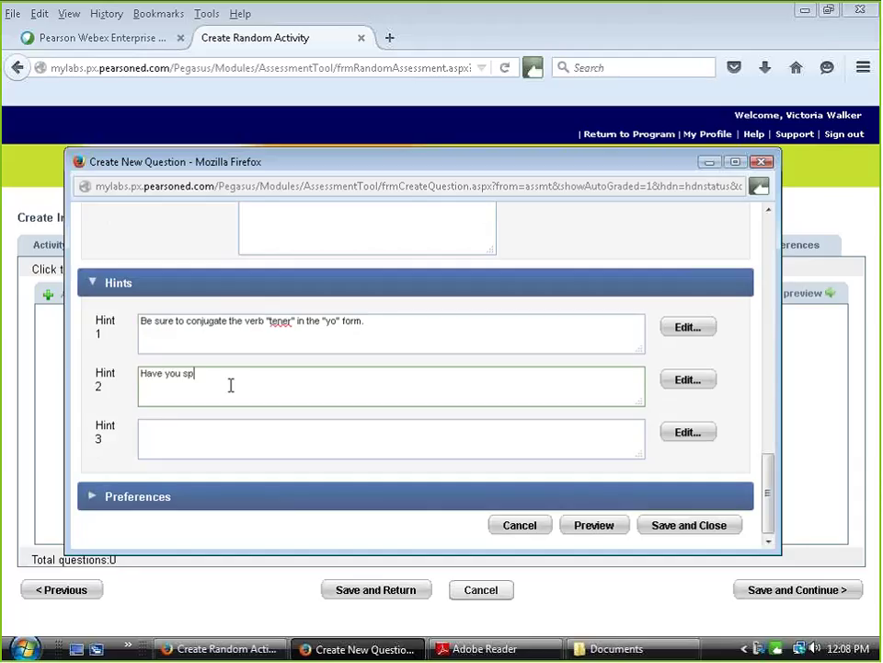
{"action": "type", "text": "elled your number of years correctly?"}
{"action": "key", "text": "Tab"}
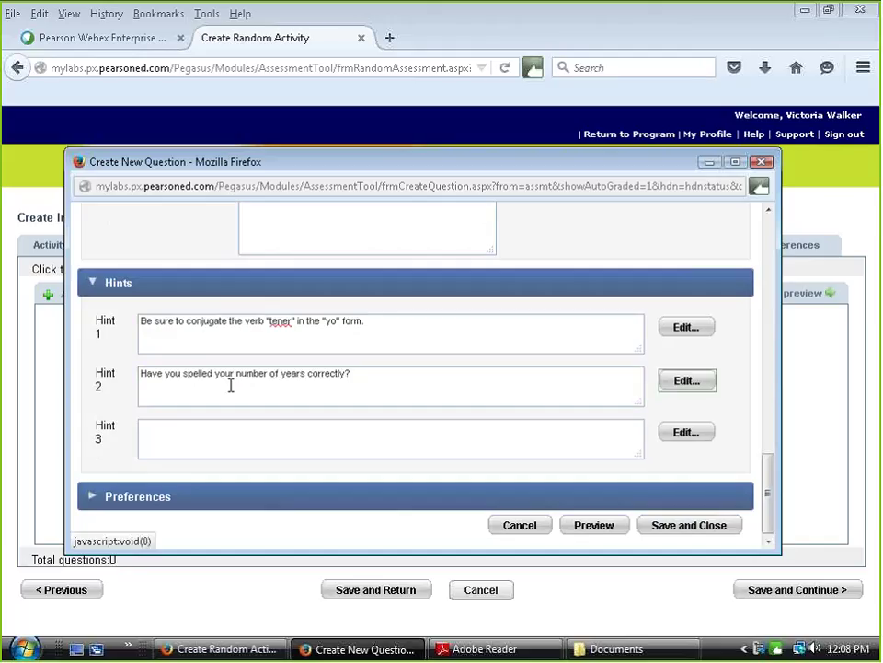
- Enter "Did you insert the special symbol for the letter ñ." as hint 3
{"action": "left_click", "coordinate": [221, 441]}
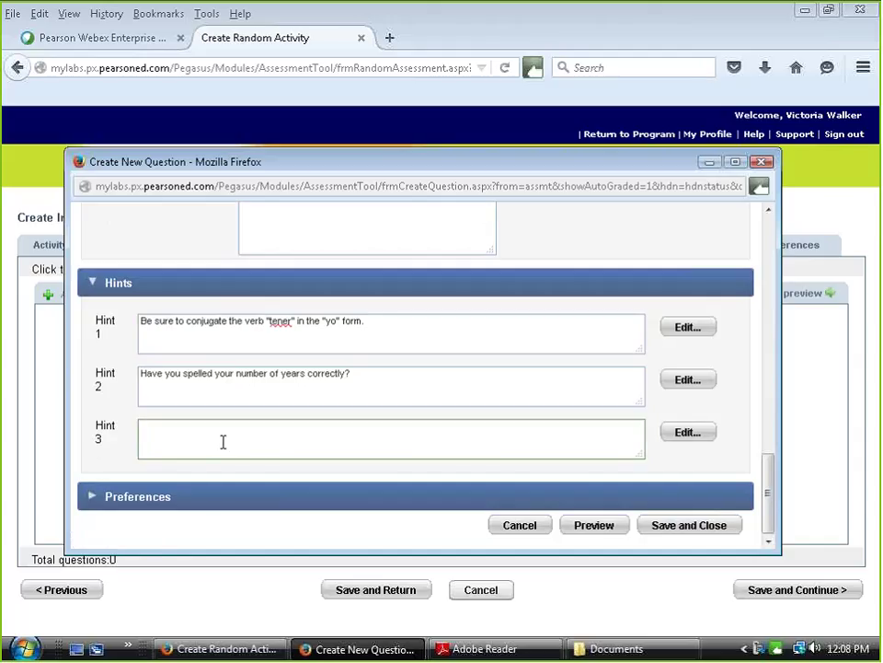
{"action": "type", "text": "Did you insert the special symbol"}
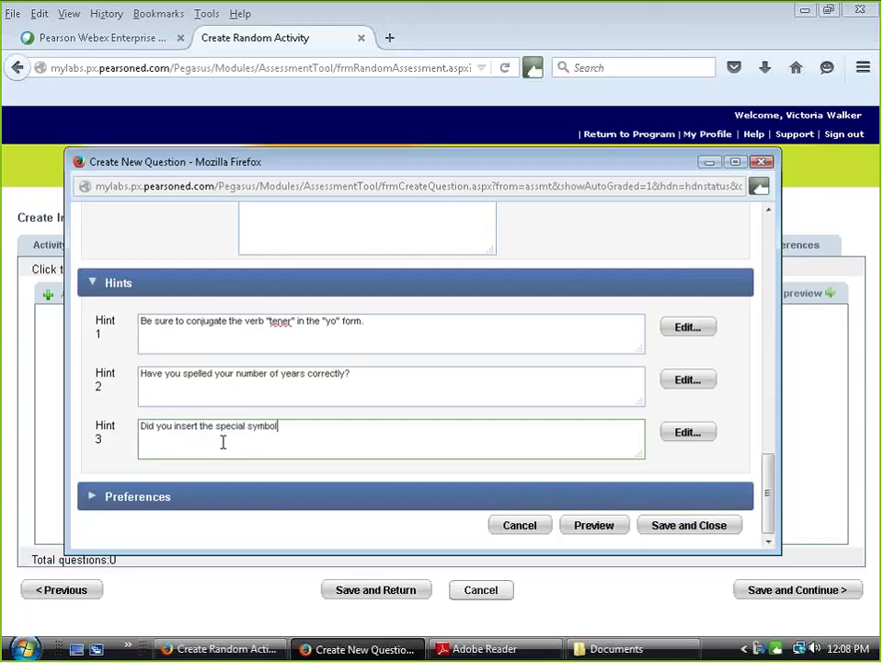
{"action": "type", "text": " for the letter ñ."}
- Try to save the essay question to a Course Materials Library folder, and to save the activity and return
{"action": "left_click", "coordinate": [668, 534]}
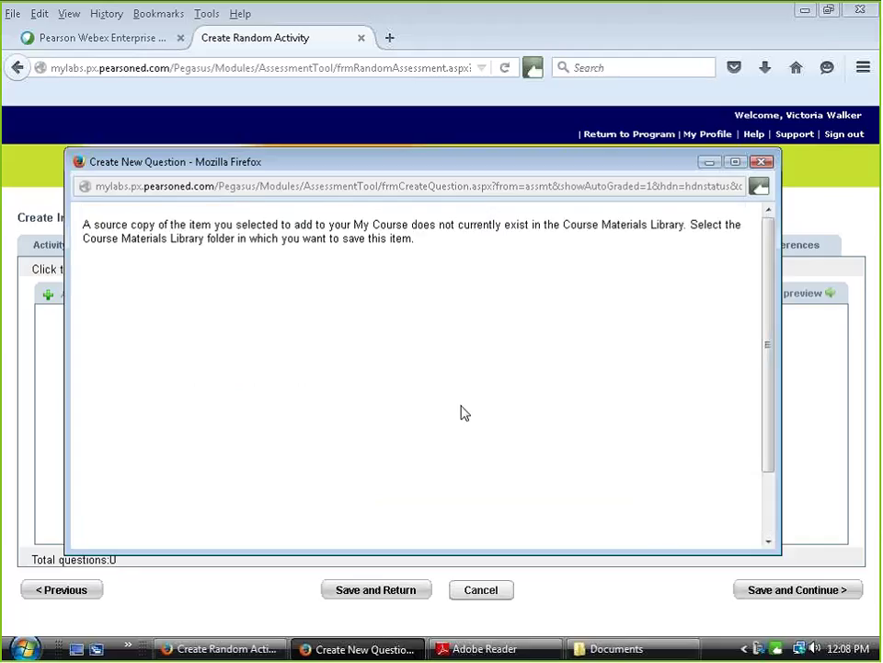
{"action": "scroll", "coordinate": [455, 423], "scroll_direction": "down", "scroll_amount": 3}
{"action": "scroll", "coordinate": [449, 445], "scroll_direction": "down", "scroll_amount": 6}
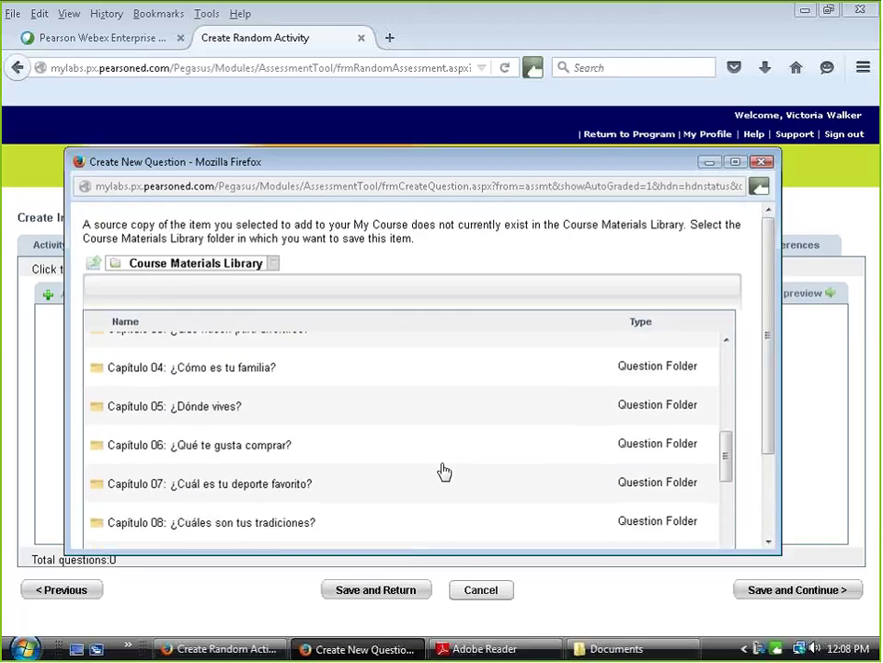
{"action": "left_click", "coordinate": [390, 594]}
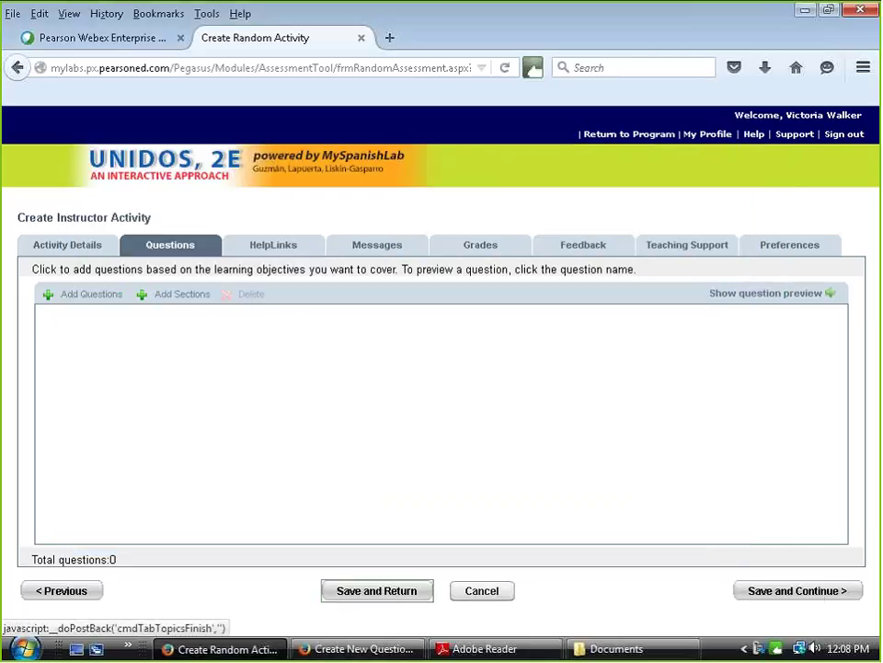
{"action": "left_click", "coordinate": [381, 600]}
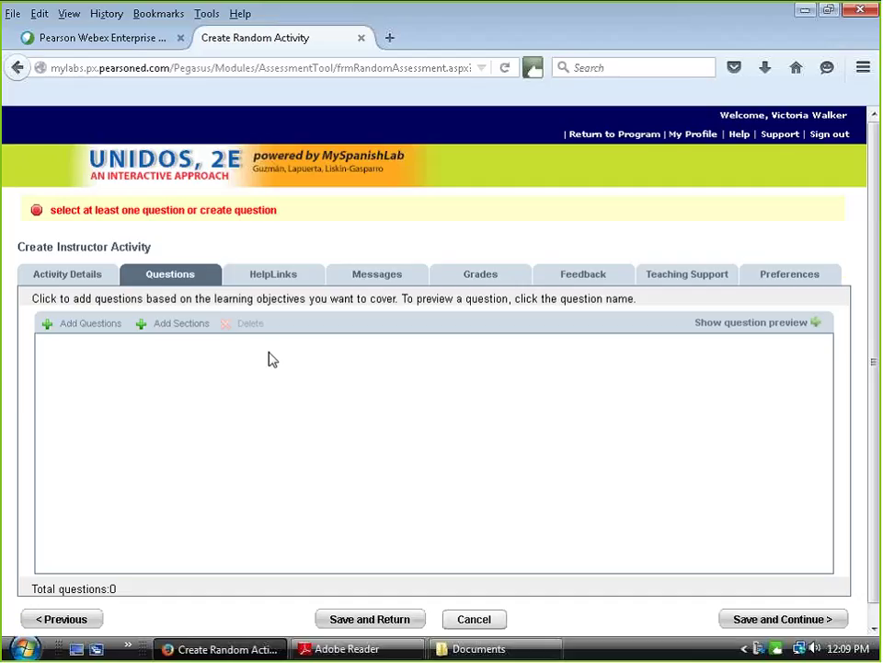
- Check the available ways to add questions, review the activity details, and return to the activity's question list
{"action": "left_click", "coordinate": [90, 323]}
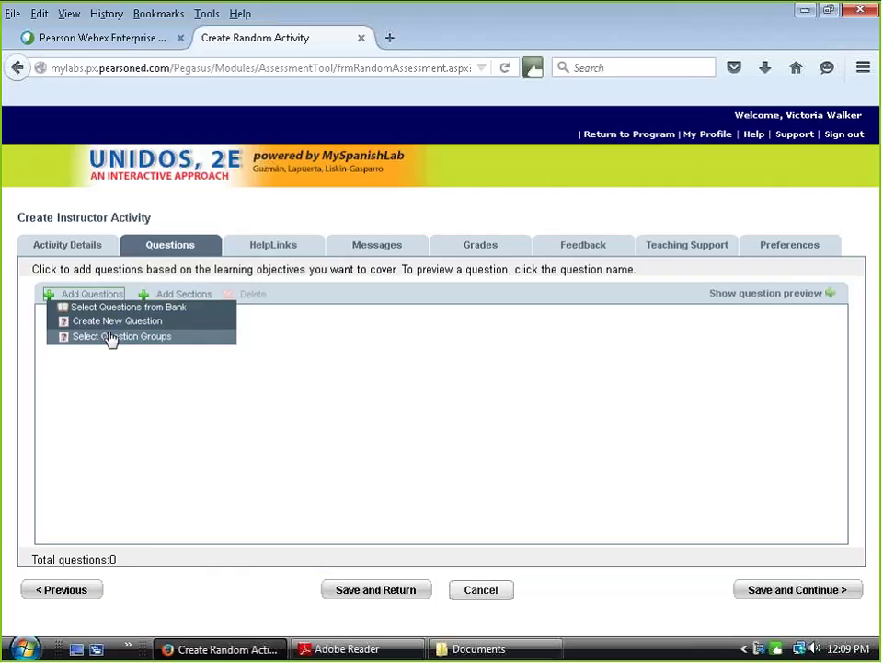
{"action": "left_click", "coordinate": [71, 589]}
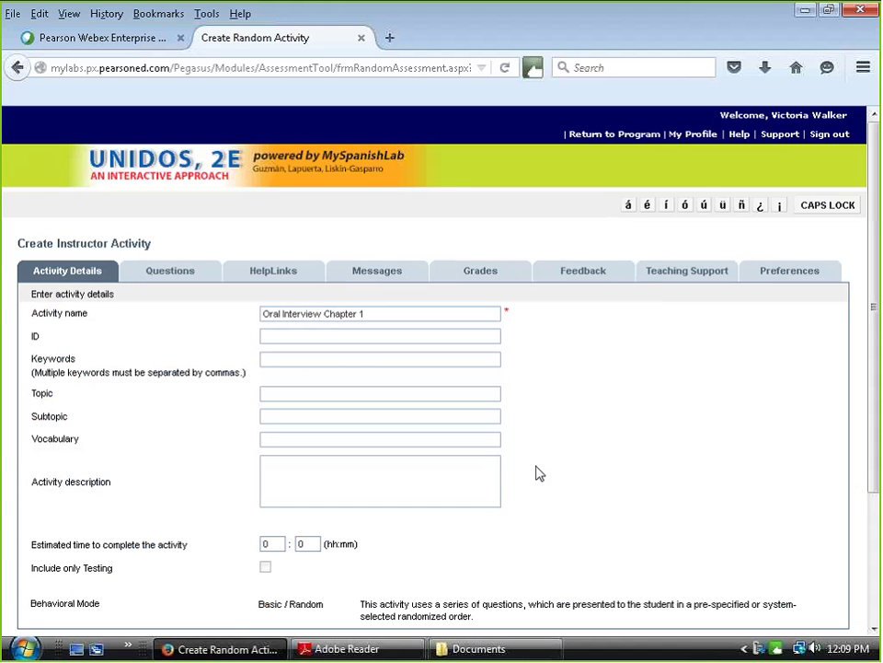
{"action": "scroll", "coordinate": [539, 473], "scroll_direction": "down", "scroll_amount": 3}
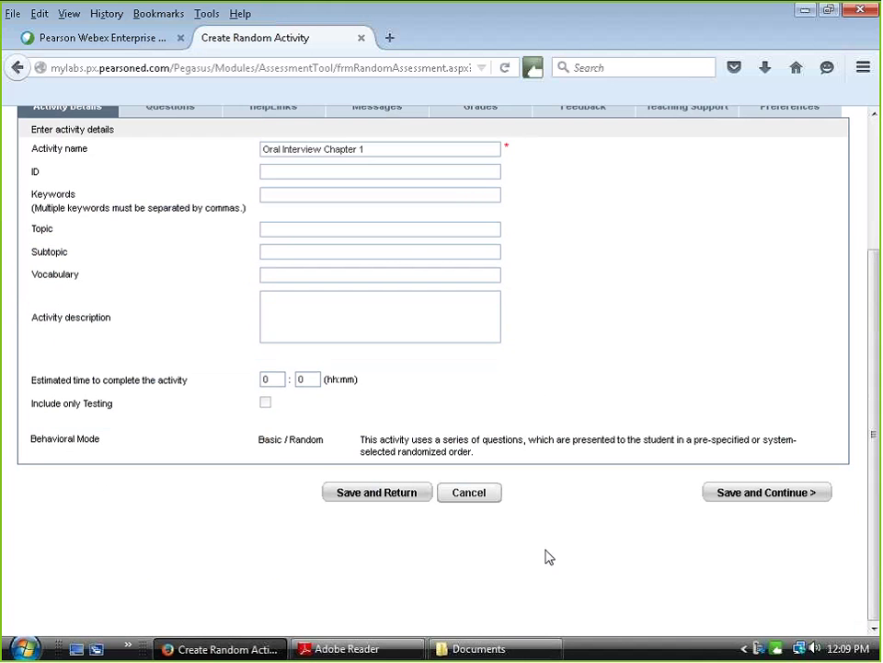
{"action": "scroll", "coordinate": [547, 556], "scroll_direction": "up", "scroll_amount": 2}
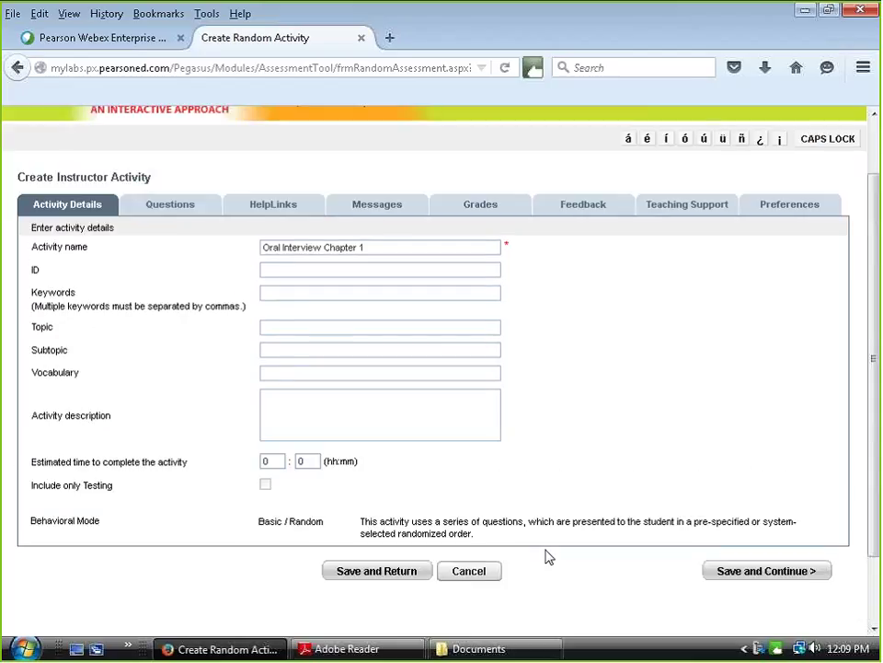
{"action": "left_click", "coordinate": [170, 206]}
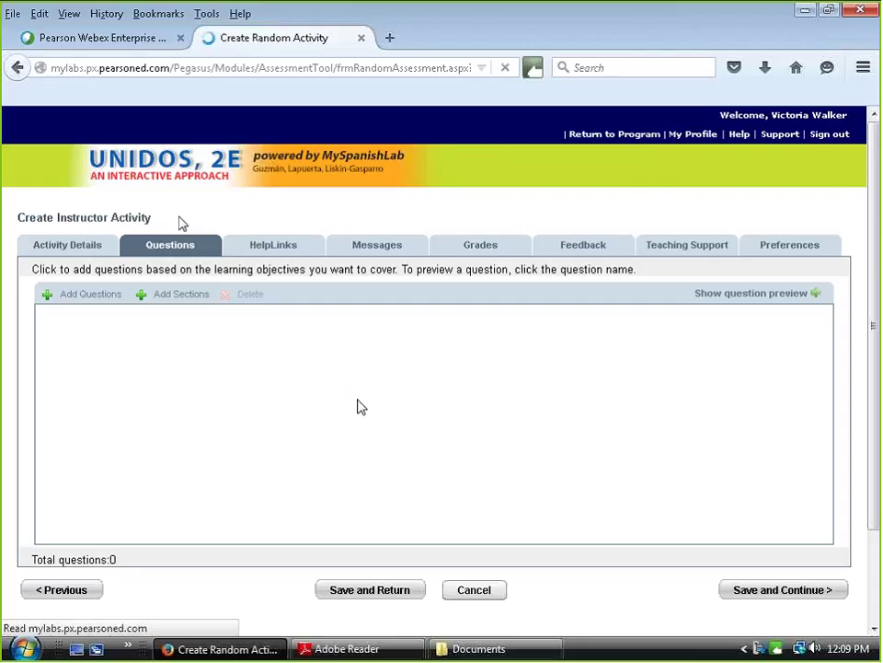
- Show the question preview area and start creating another new question of the Essay type
{"action": "left_click", "coordinate": [665, 298]}
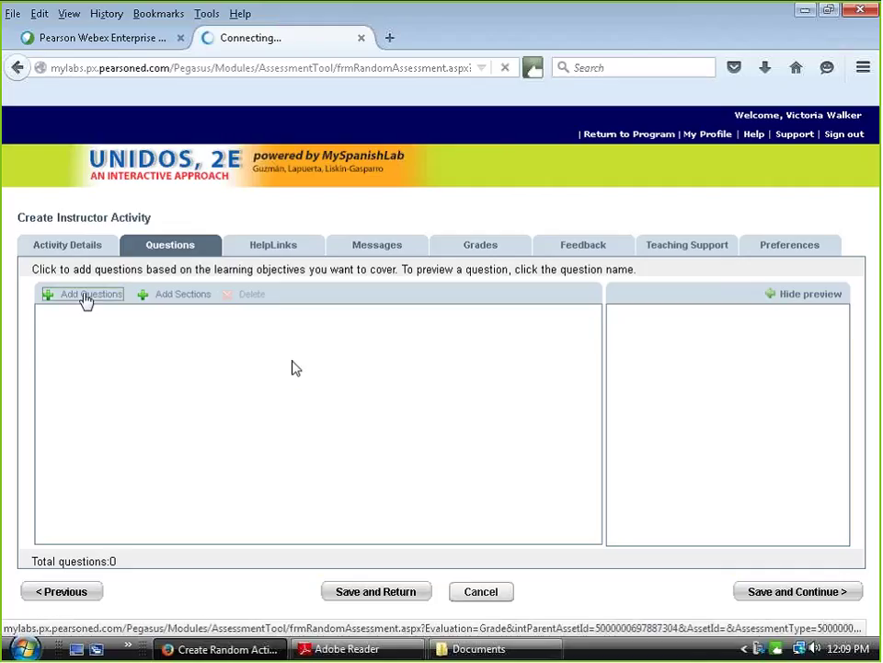
{"action": "left_click", "coordinate": [85, 295]}
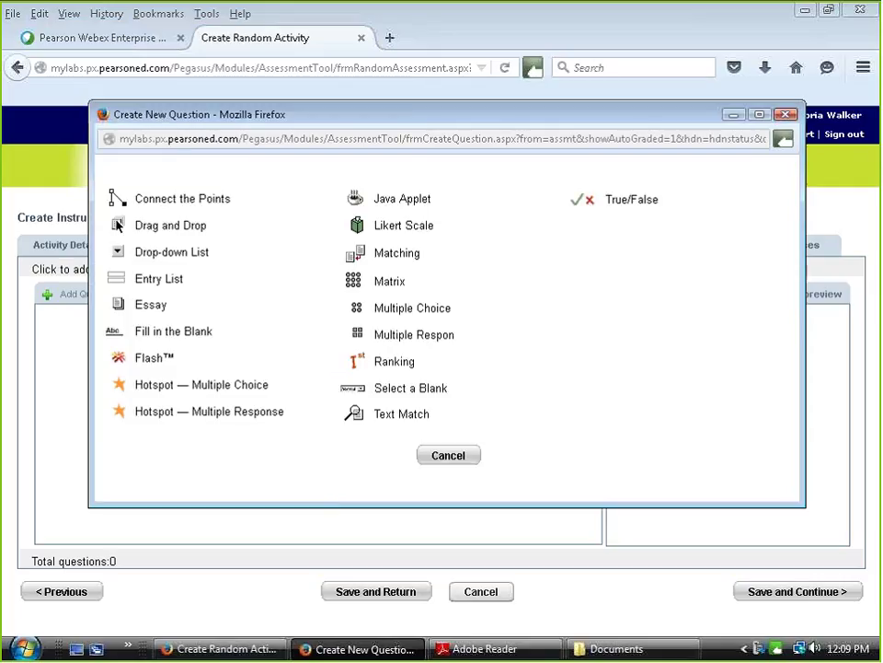
{"action": "left_click", "coordinate": [152, 308]}
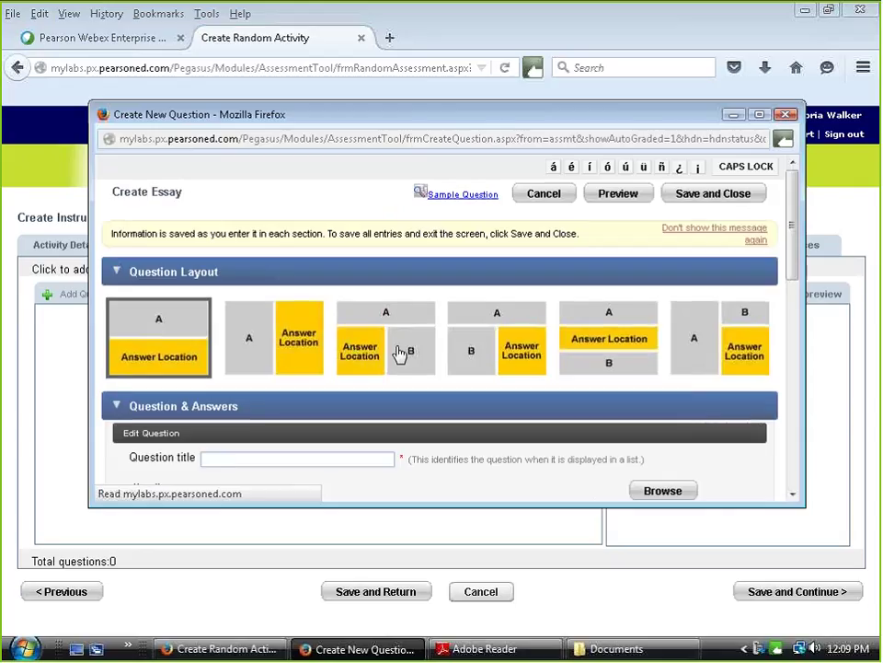
- Title the new essay question "Tu vida"
{"action": "scroll", "coordinate": [236, 263], "scroll_direction": "down", "scroll_amount": 4}
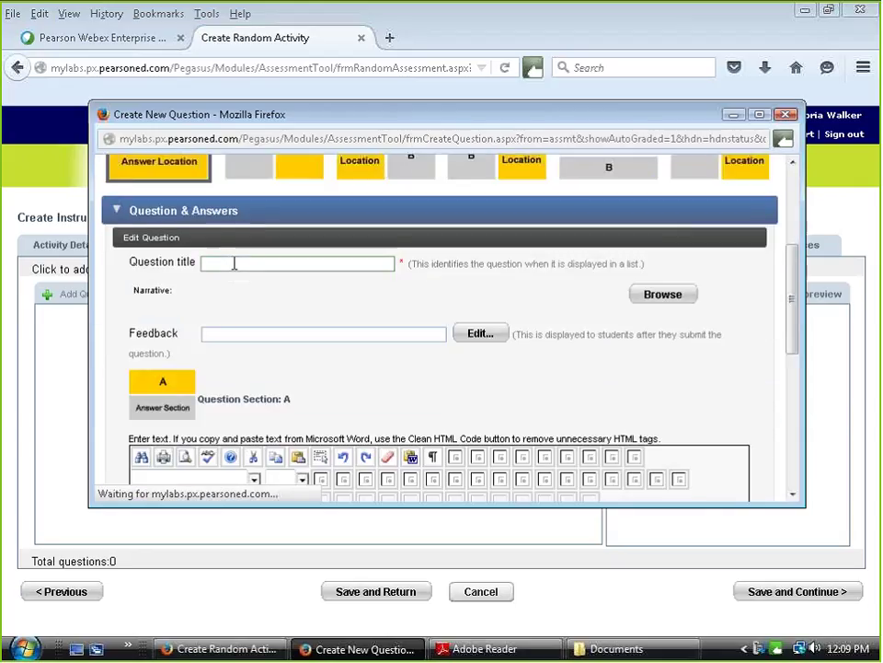
{"action": "left_click", "coordinate": [235, 263]}
{"action": "type", "text": "Tu "}
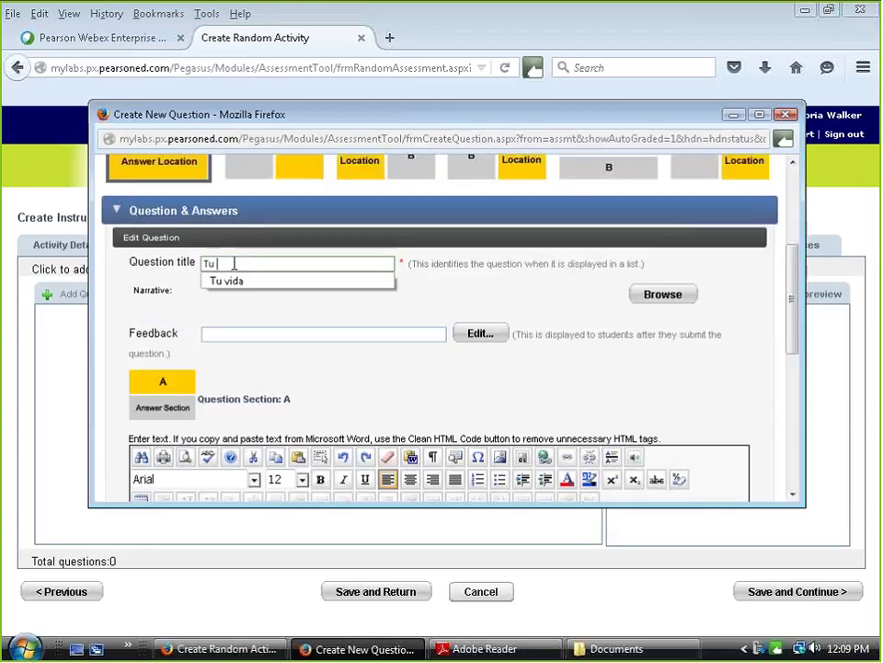
{"action": "type", "text": "vida"}
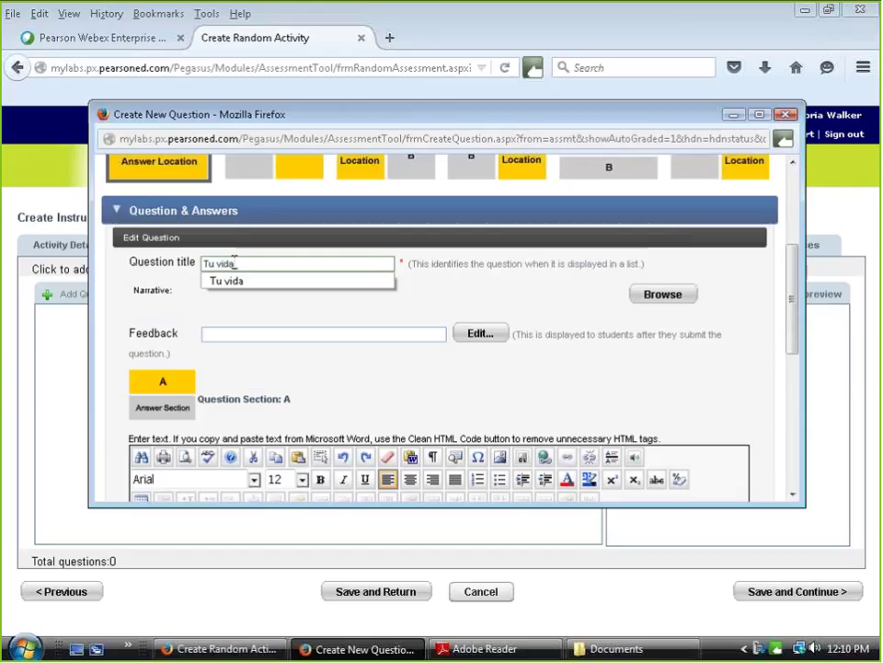
- Enter "¿Cuántos años tienes?" as the question text in Question Section A
{"action": "scroll", "coordinate": [226, 370], "scroll_direction": "down", "scroll_amount": 4}
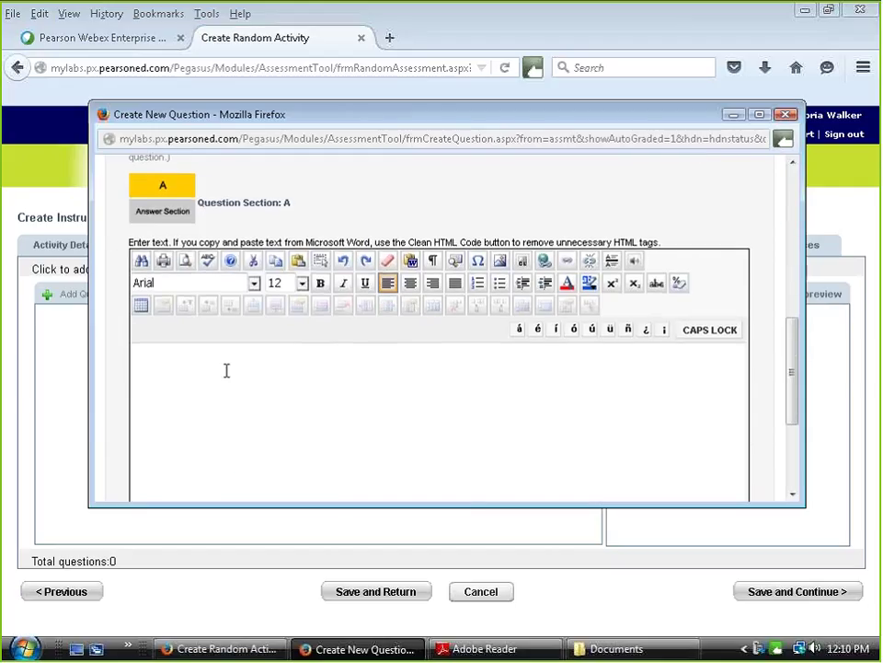
{"action": "left_click", "coordinate": [227, 370]}
{"action": "type", "text": "¿"}
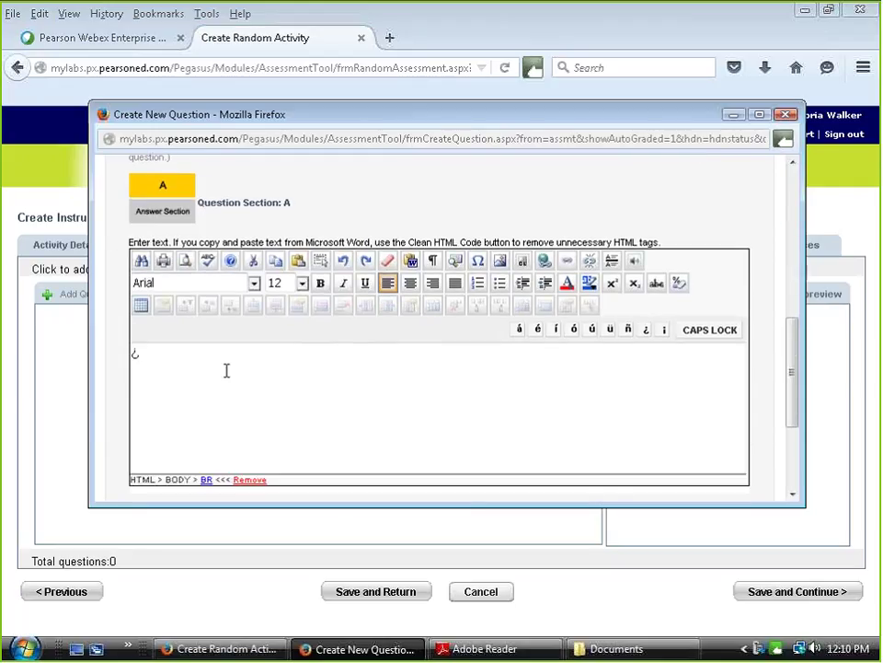
{"action": "type", "text": "Cu"}
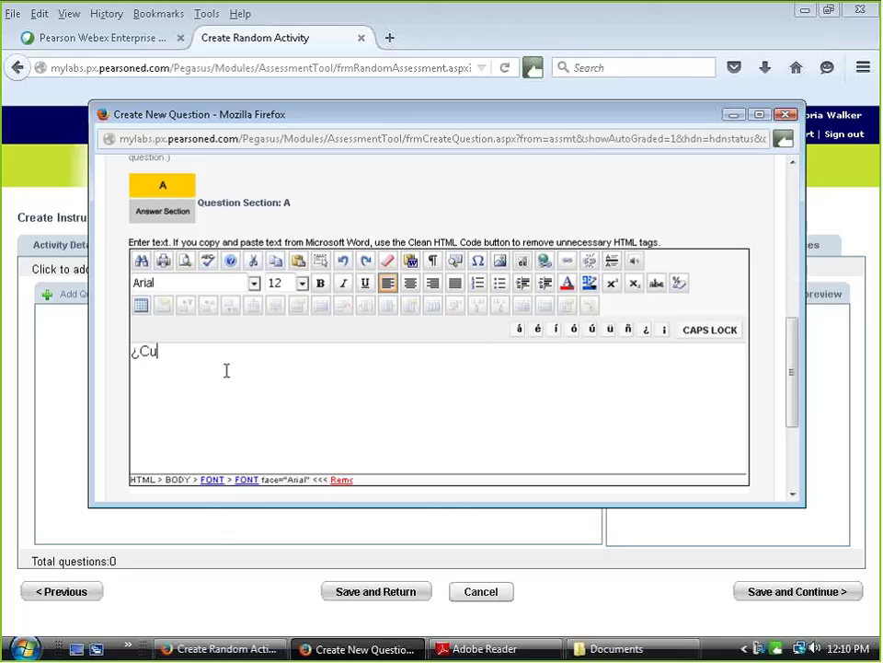
{"action": "type", "text": "ántos at"}
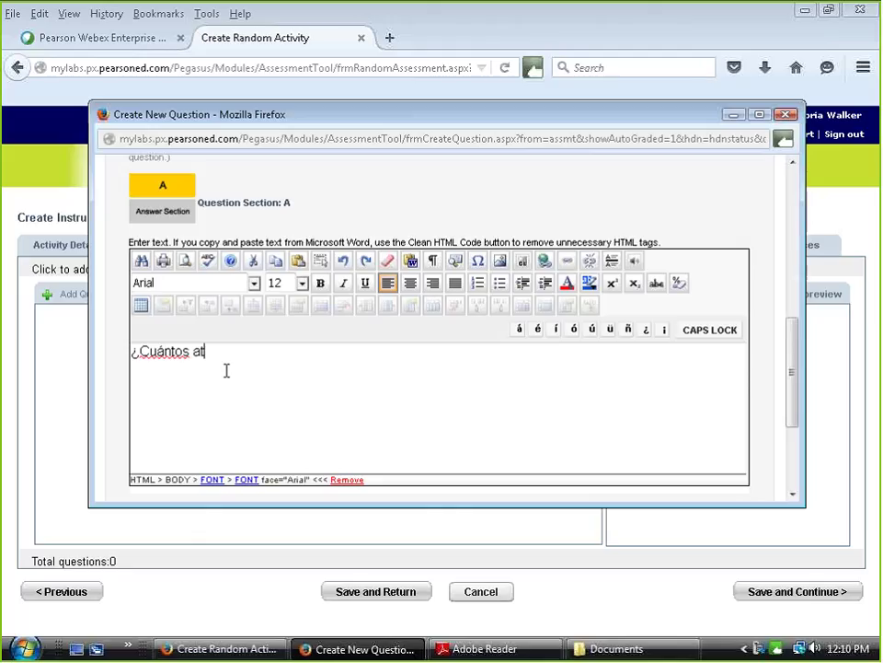
{"action": "key", "text": "BackSpace"}
{"action": "type", "text": "ños tienes?"}
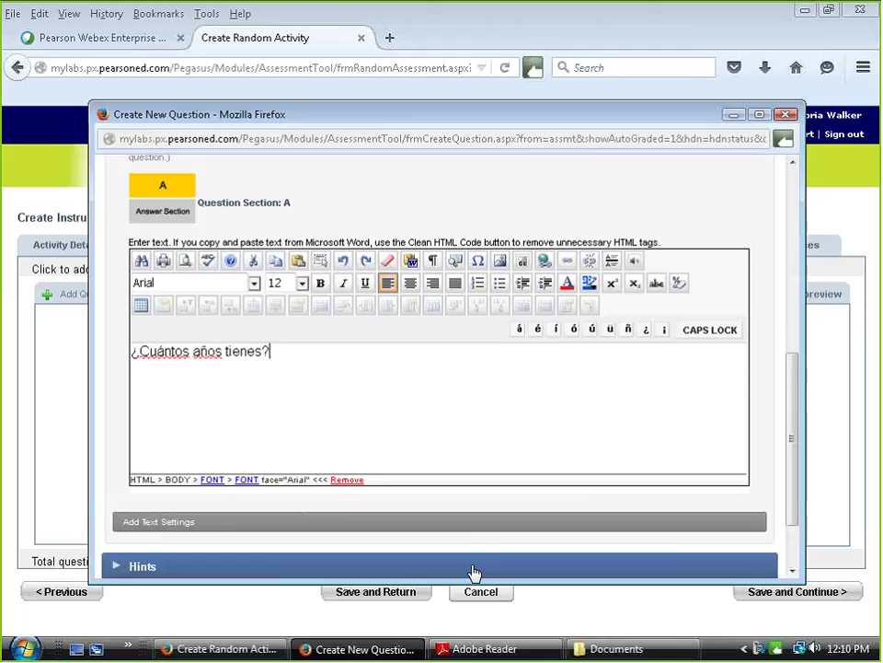
- Set the answer's maximum score to 1, turn off text input, and accept audio input with a 30-second recording limit
{"action": "scroll", "coordinate": [456, 430], "scroll_direction": "down", "scroll_amount": 2}
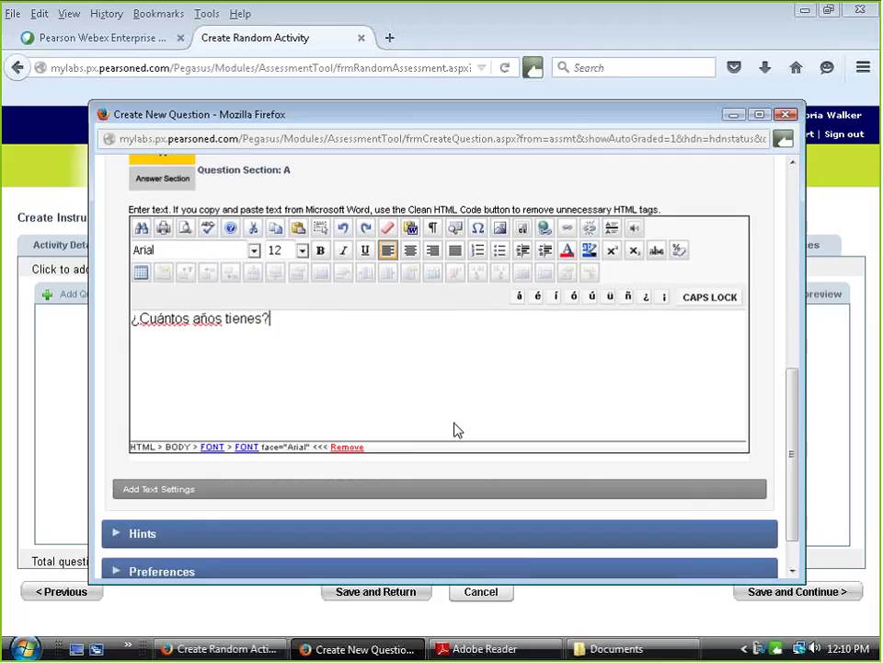
{"action": "left_click", "coordinate": [179, 445]}
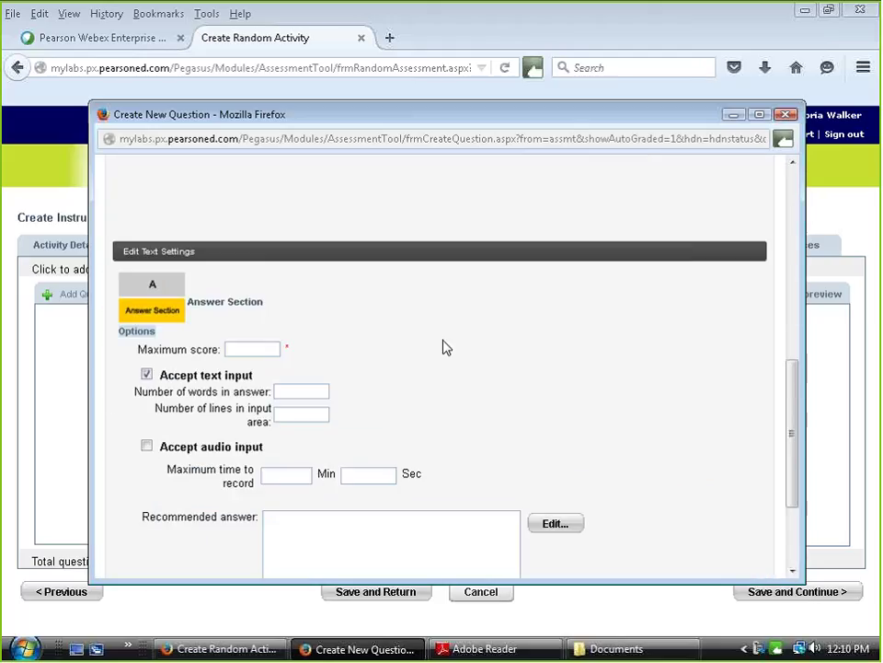
{"action": "left_click", "coordinate": [245, 348]}
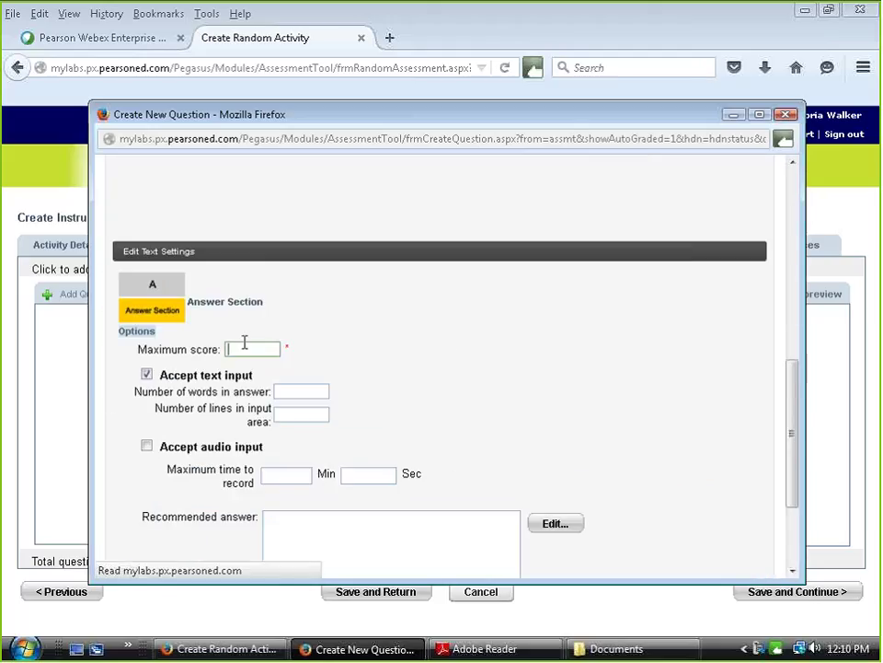
{"action": "type", "text": "1"}
{"action": "left_click", "coordinate": [146, 374]}
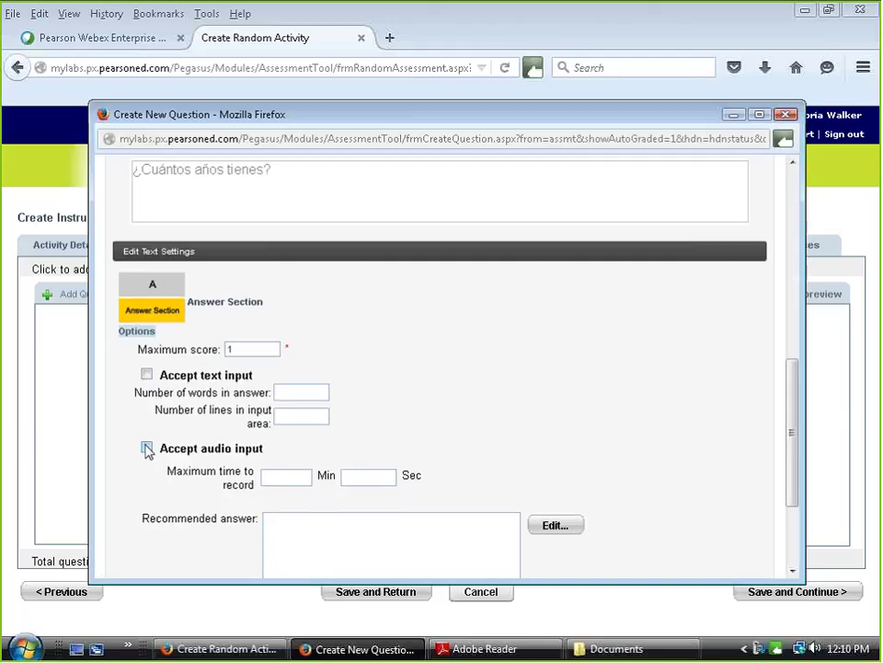
{"action": "left_click", "coordinate": [147, 447]}
{"action": "left_click", "coordinate": [382, 478]}
{"action": "type", "text": "30"}
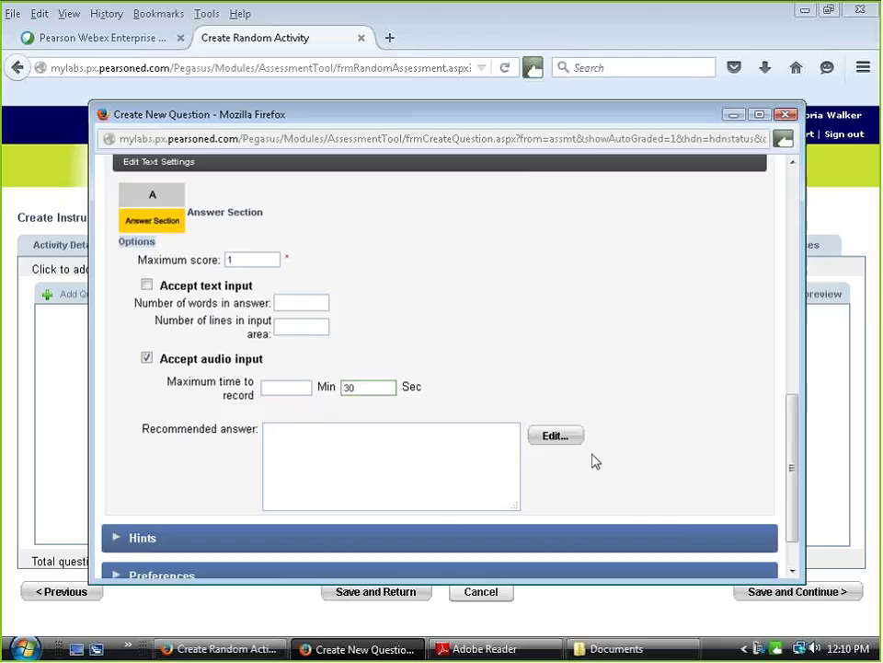
- Preview the essay question as students would see it, and close the preview
{"action": "scroll", "coordinate": [596, 461], "scroll_direction": "down", "scroll_amount": 1}
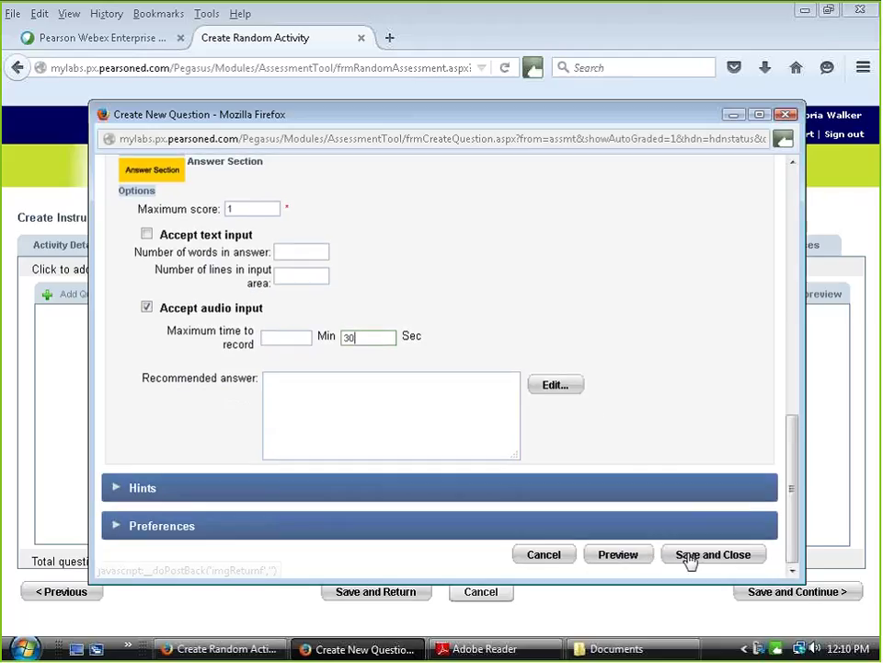
{"action": "left_click", "coordinate": [617, 557]}
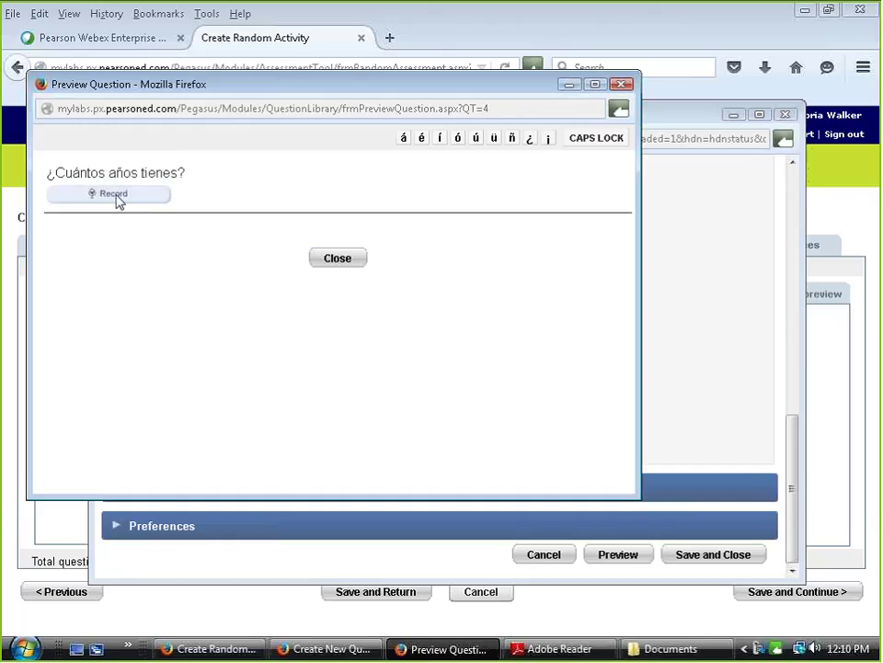
{"action": "left_click", "coordinate": [365, 261]}
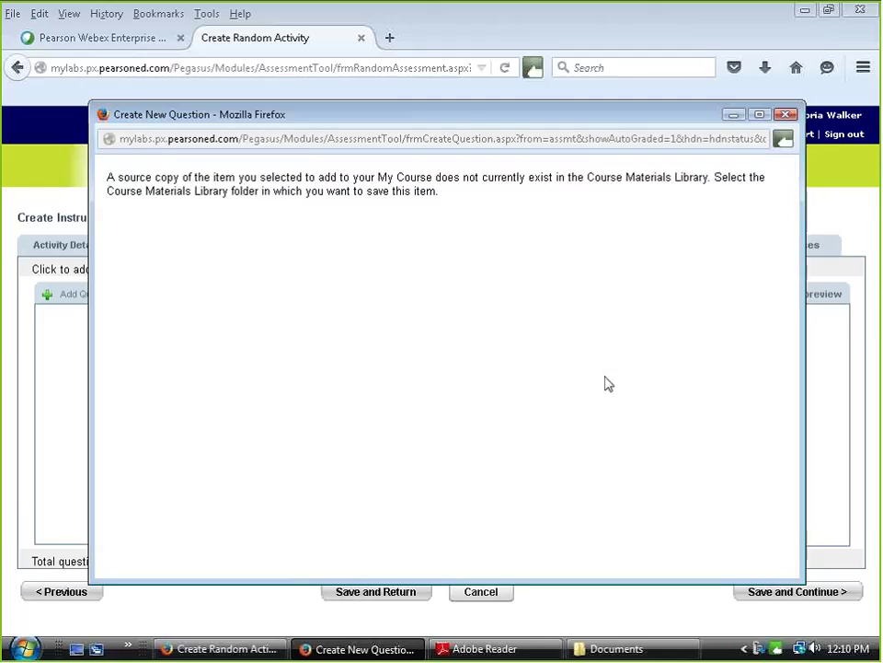
- Save the new question in the Course Materials Library and add it to the activity
{"action": "scroll", "coordinate": [494, 436], "scroll_direction": "down", "scroll_amount": 3}
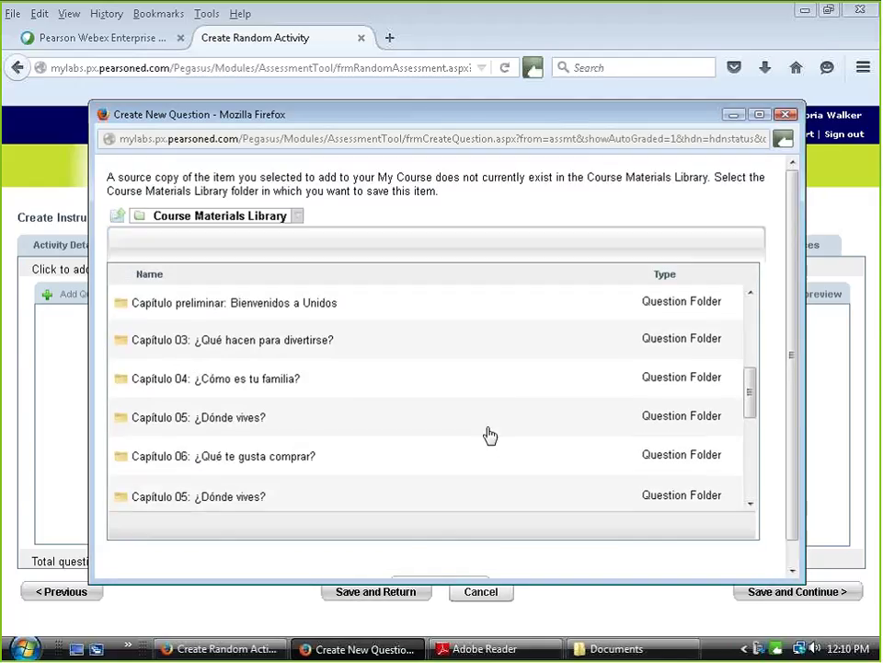
{"action": "scroll", "coordinate": [490, 435], "scroll_direction": "down", "scroll_amount": 10}
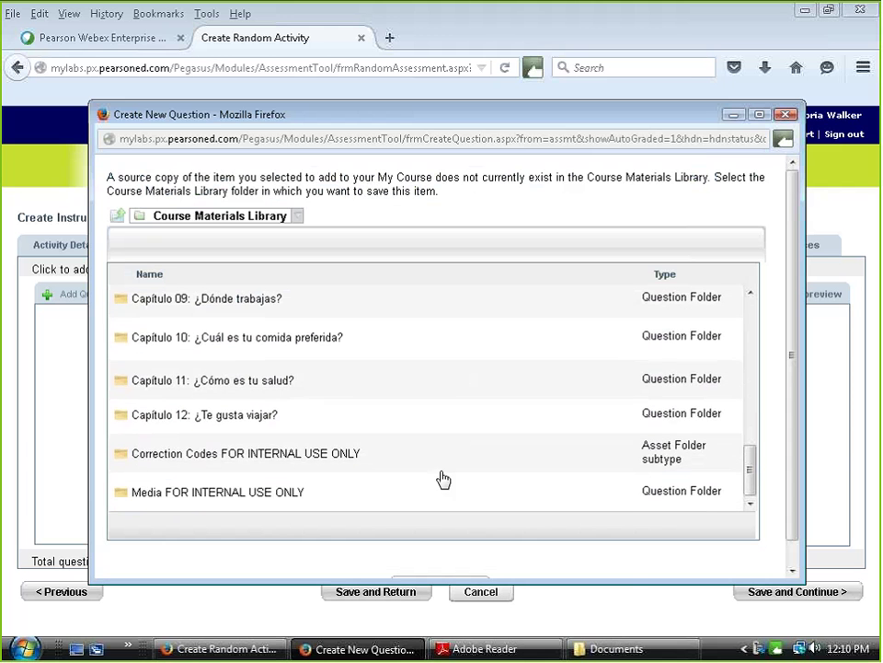
{"action": "scroll", "coordinate": [443, 478], "scroll_direction": "down", "scroll_amount": 2}
{"action": "left_click", "coordinate": [426, 573]}
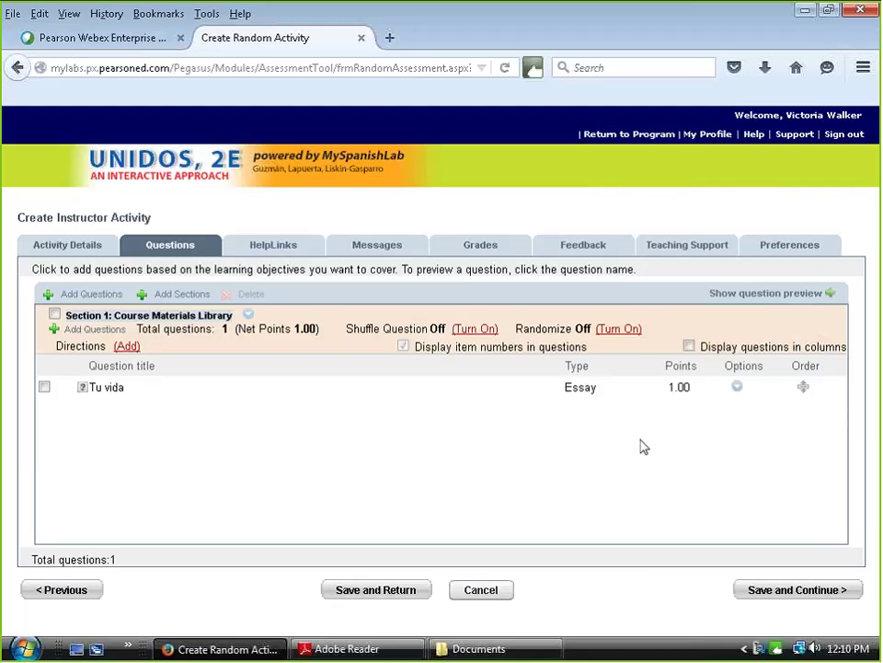
- Open the editor for adding directions to Section 1 of the activity
{"action": "left_click", "coordinate": [126, 348]}
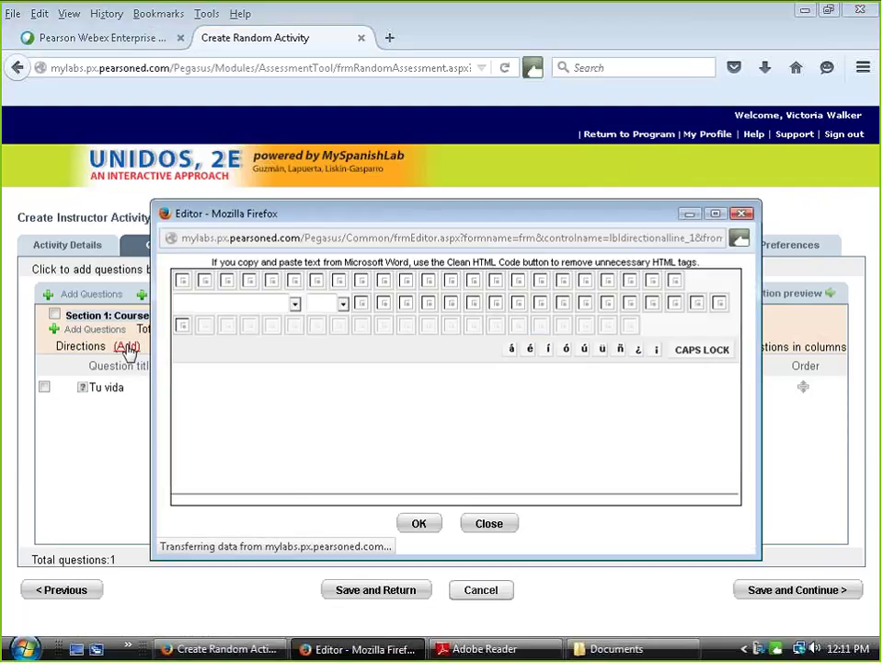
- Add the section directions "Please answer the following questions in Spanish using complete sentences."
{"action": "left_click", "coordinate": [245, 389]}
{"action": "type", "text": "Please answe"}
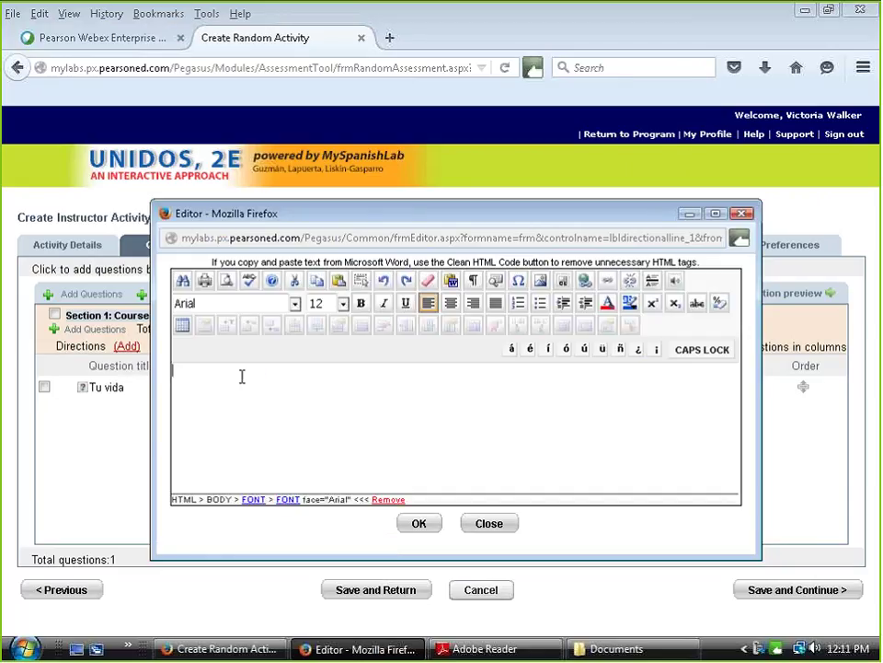
{"action": "type", "text": "r the fo"}
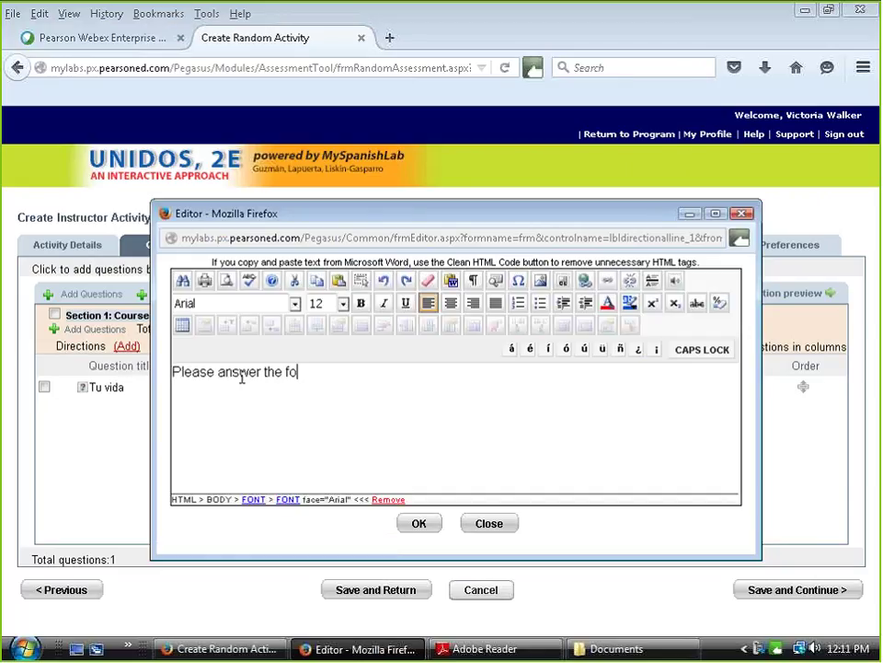
{"action": "type", "text": "llowing cu"}
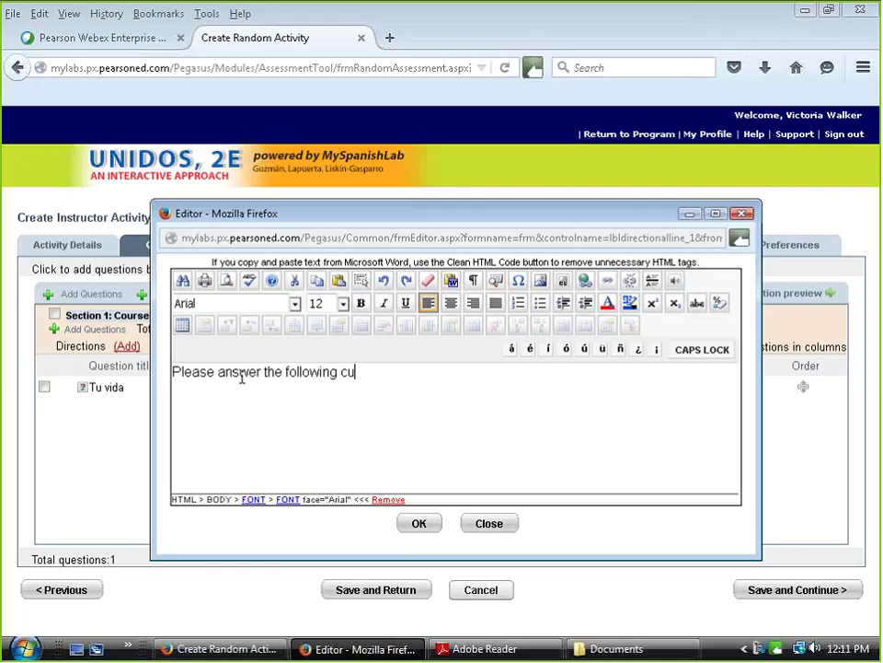
{"action": "key", "text": "BackSpace"}
{"action": "key", "text": "BackSpace"}
{"action": "type", "text": "questions in Spanish "}
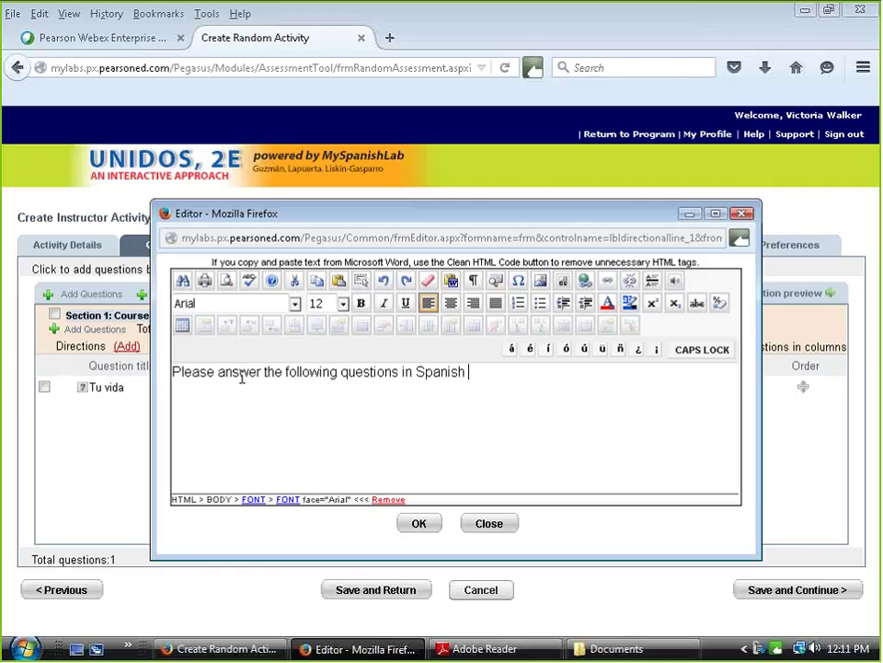
{"action": "type", "text": "using complete sentenc"}
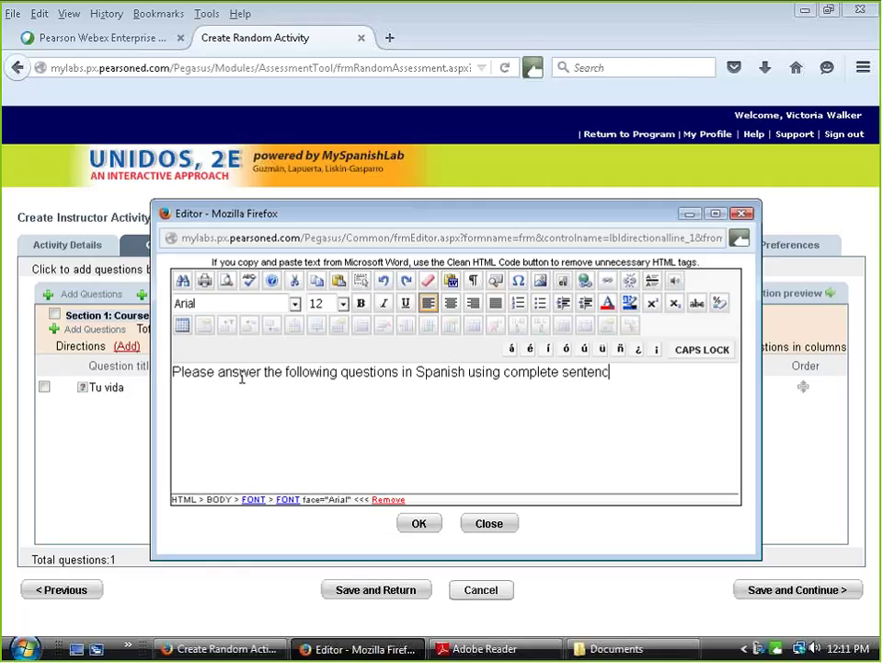
{"action": "type", "text": "es."}
{"action": "left_click", "coordinate": [421, 523]}
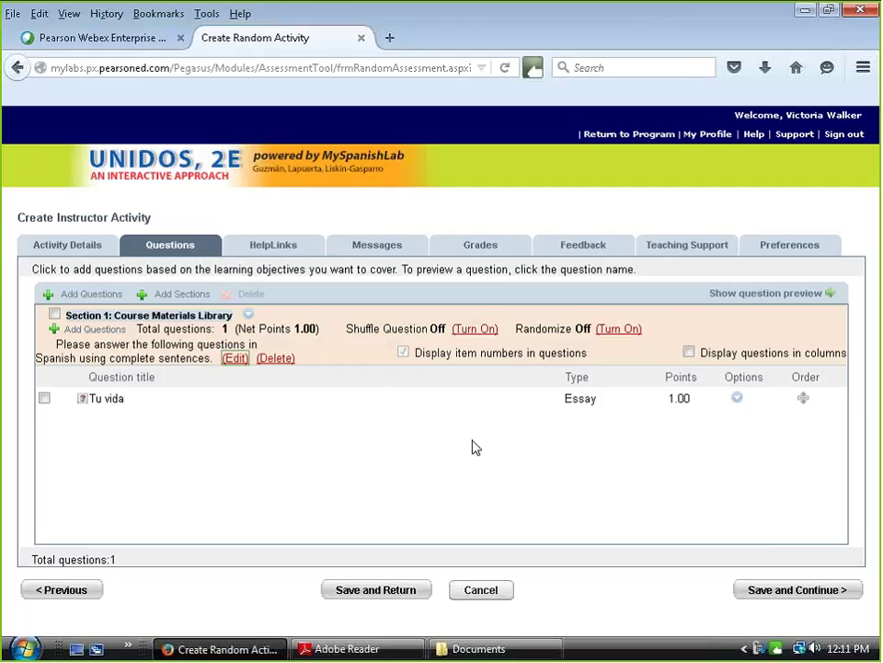
- Save the activity and store its source copy in the Course Materials Library
{"action": "left_click", "coordinate": [387, 594]}
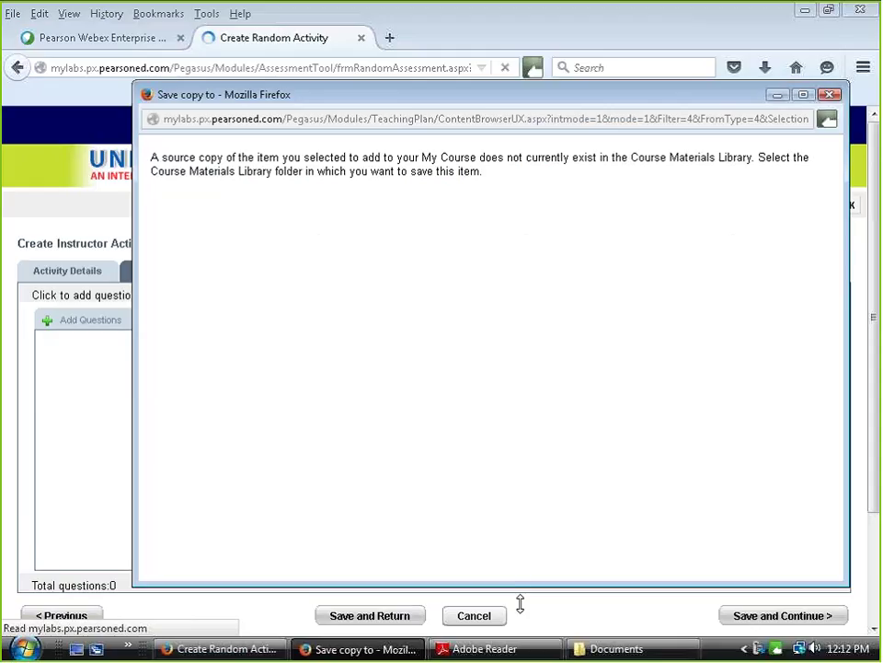
{"action": "left_click_drag", "start_coordinate": [520, 602], "coordinate": [522, 631]}
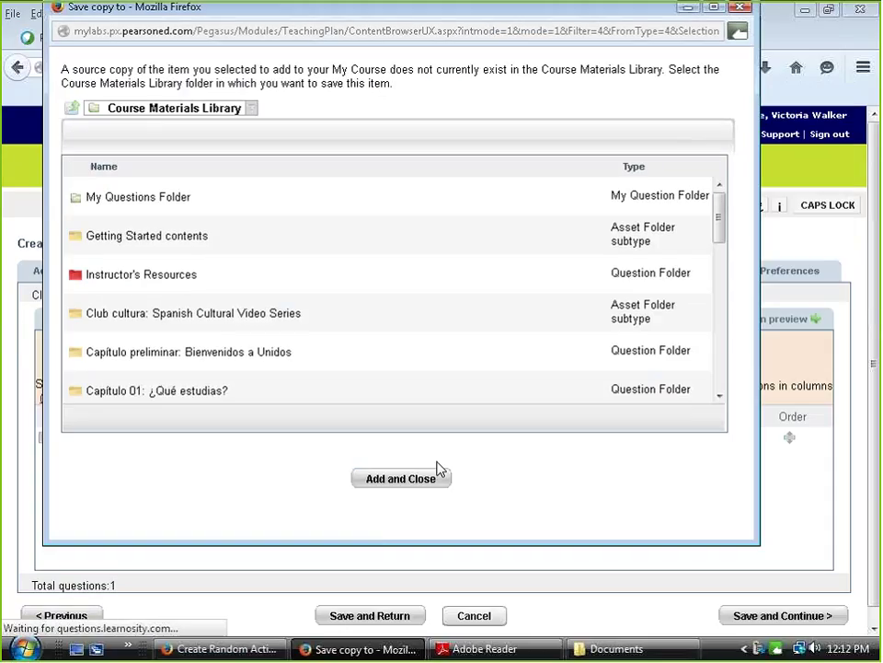
{"action": "left_click", "coordinate": [438, 471]}
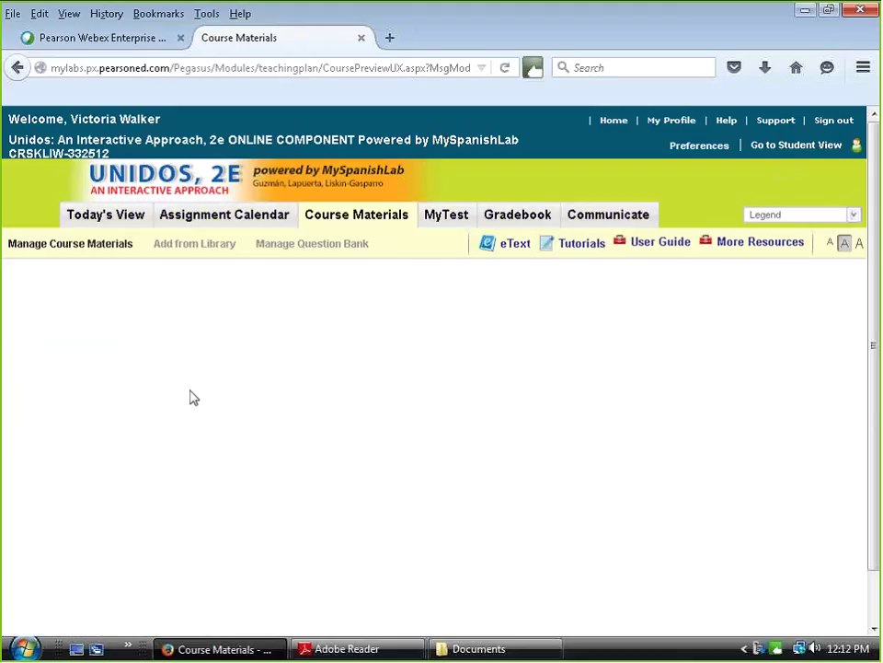
- Select the Oral Interview Chapter 1 activity in the course materials, preview its content, and close the preview
{"action": "scroll", "coordinate": [230, 477], "scroll_direction": "down", "scroll_amount": 3}
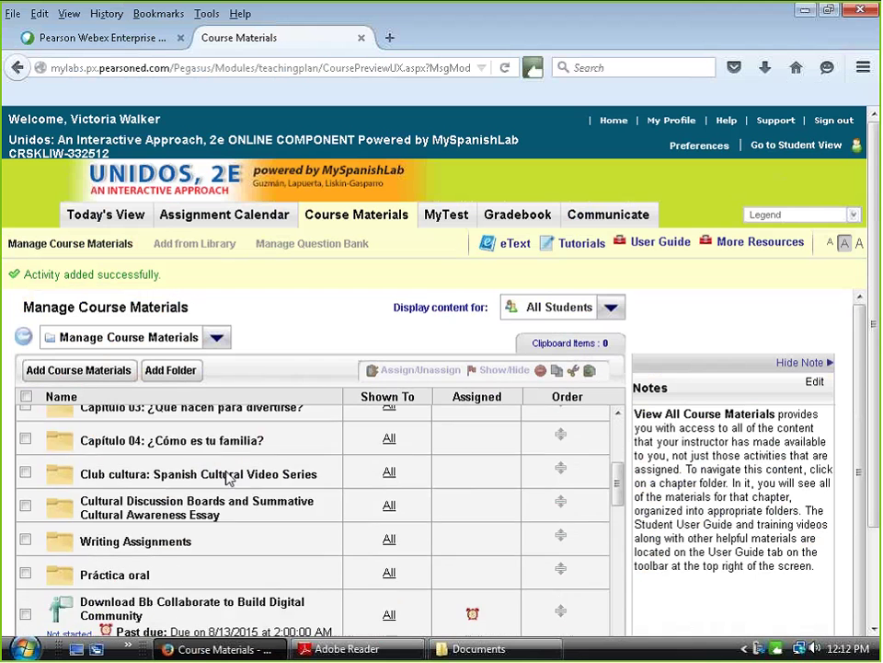
{"action": "scroll", "coordinate": [230, 477], "scroll_direction": "down", "scroll_amount": 10}
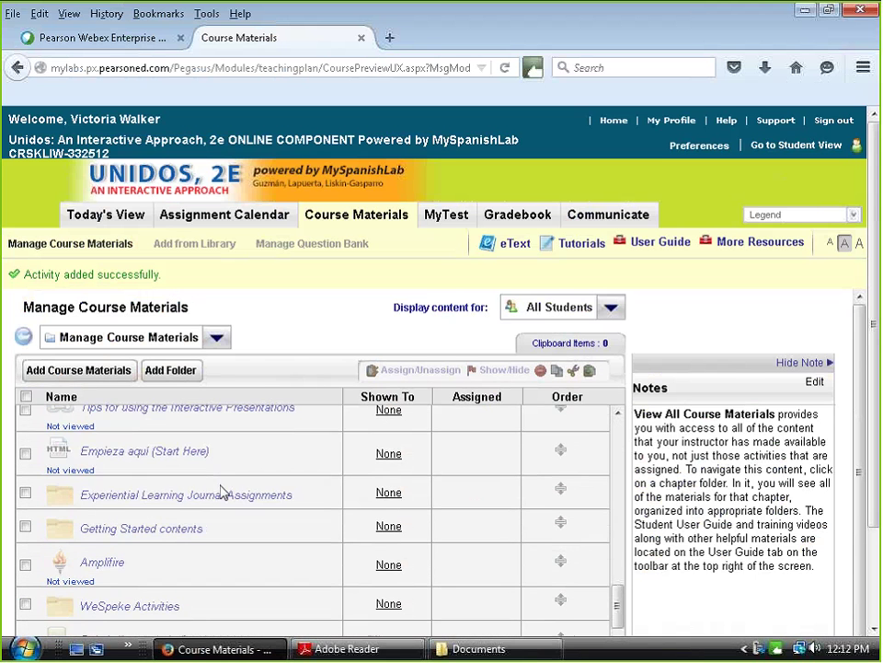
{"action": "scroll", "coordinate": [221, 492], "scroll_direction": "down", "scroll_amount": 5}
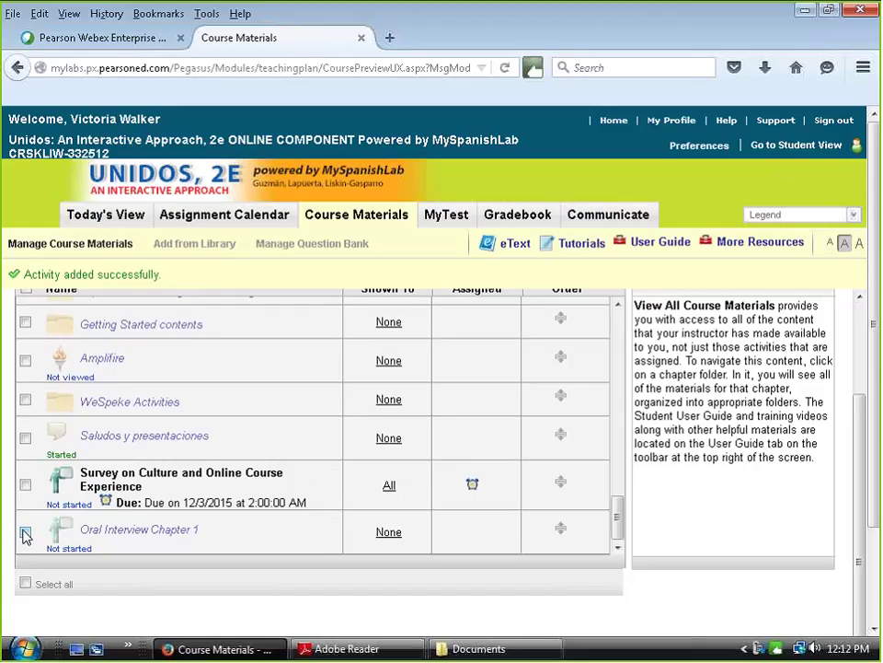
{"action": "left_click", "coordinate": [26, 536]}
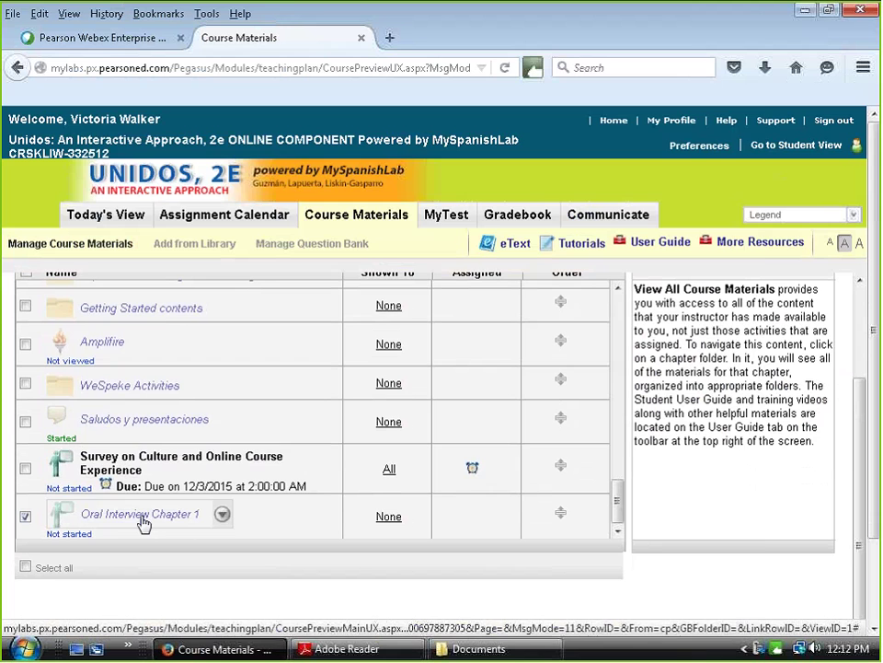
{"action": "left_click", "coordinate": [142, 522]}
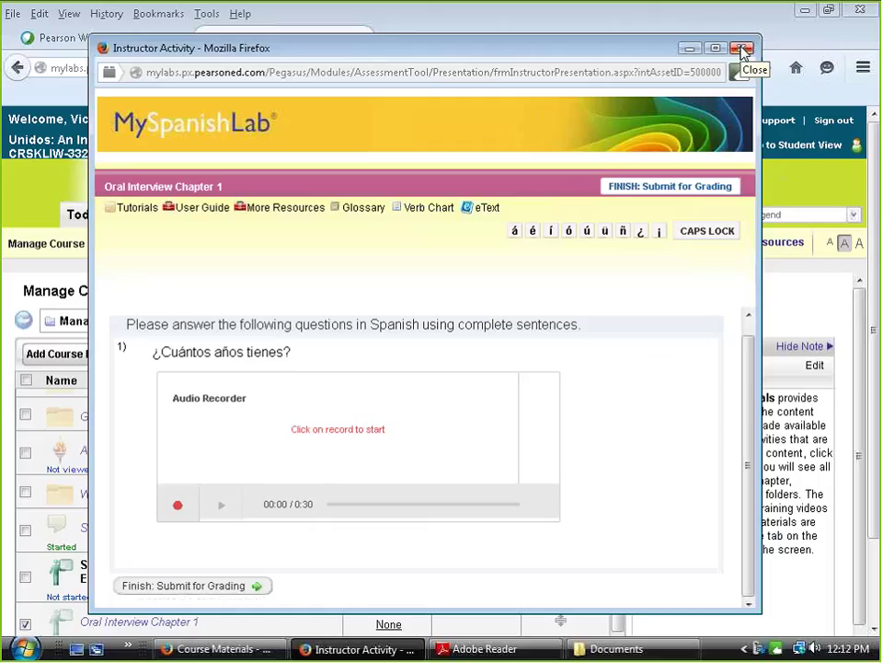
{"action": "left_click", "coordinate": [744, 48]}
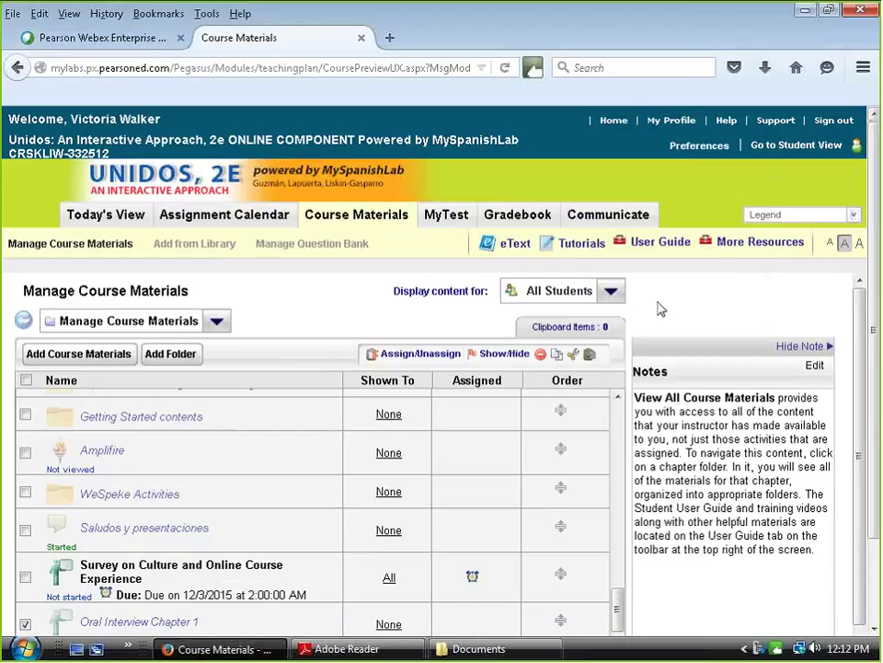
- Start a new Instructor Activity in the course materials and name it "Tu autobiografía"
{"action": "mouse_move", "coordinate": [89, 433]}
{"action": "left_click", "coordinate": [58, 357]}
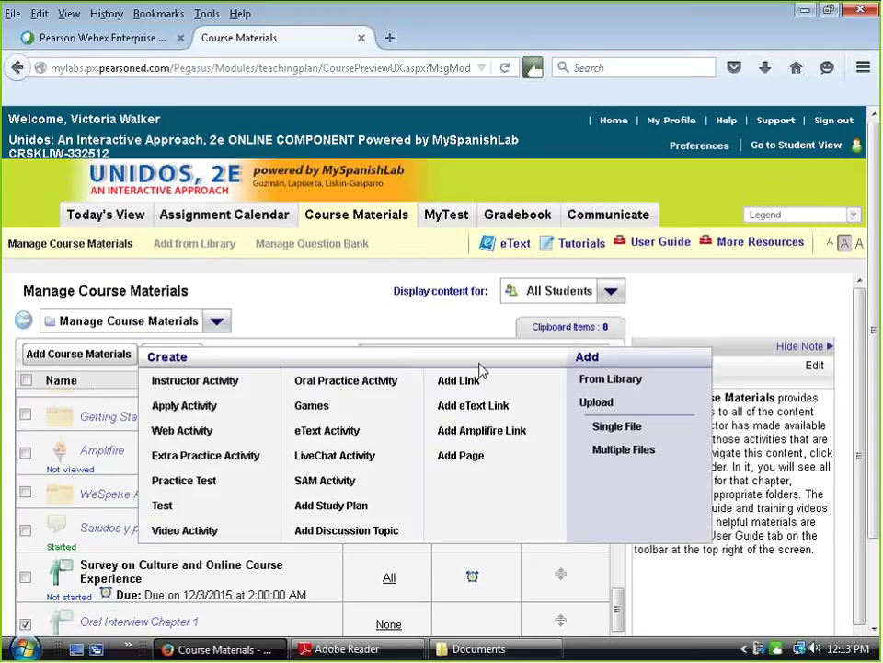
{"action": "left_click", "coordinate": [197, 394]}
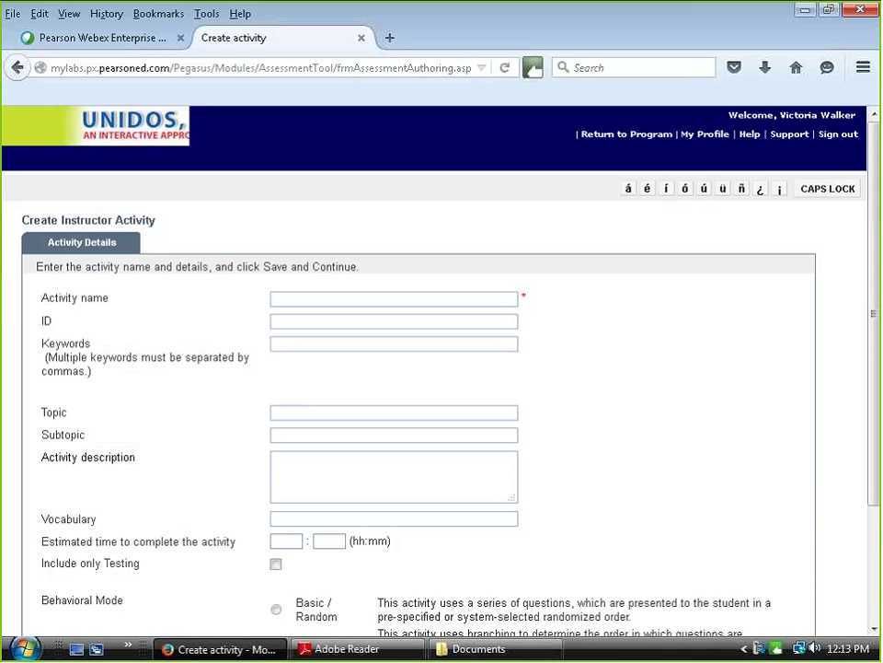
{"action": "left_click", "coordinate": [289, 295]}
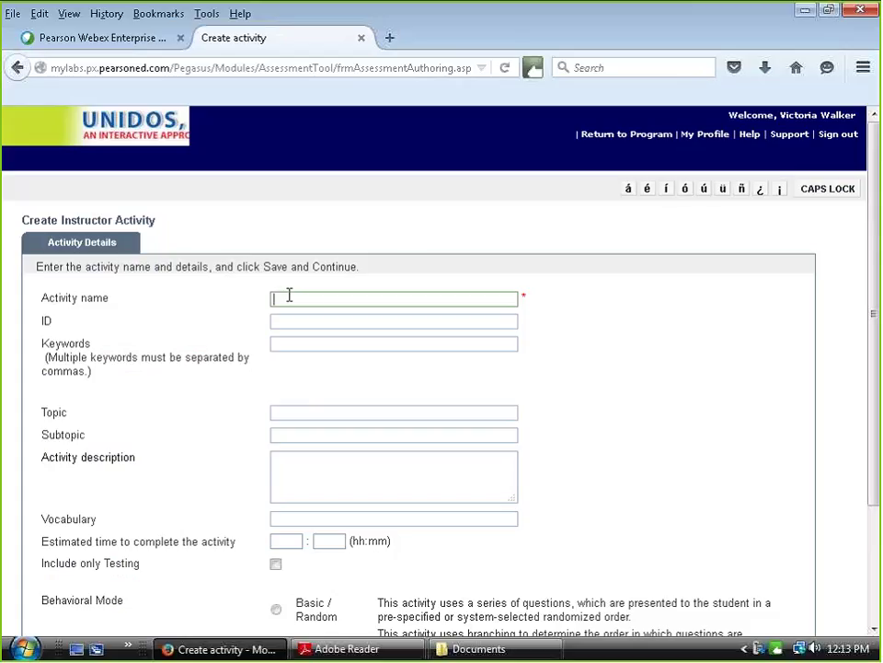
{"action": "type", "text": "Tu autobiografía"}
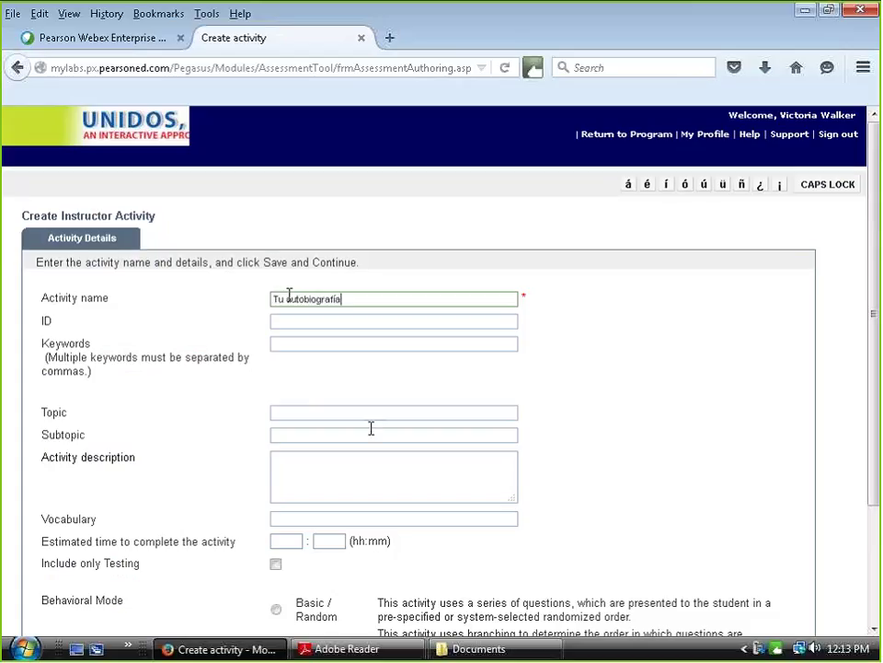
- Set the activity's behavioral mode to Assignment and save the details to continue to the questions
{"action": "scroll", "coordinate": [366, 429], "scroll_direction": "down", "scroll_amount": 2}
{"action": "scroll", "coordinate": [367, 428], "scroll_direction": "down", "scroll_amount": 1}
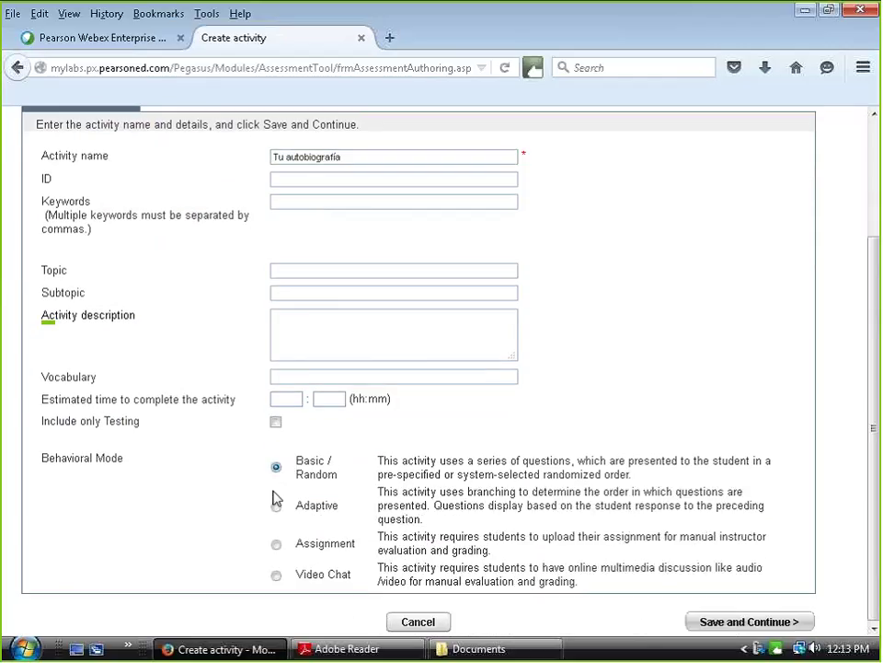
{"action": "left_click", "coordinate": [276, 544]}
{"action": "left_click", "coordinate": [745, 626]}
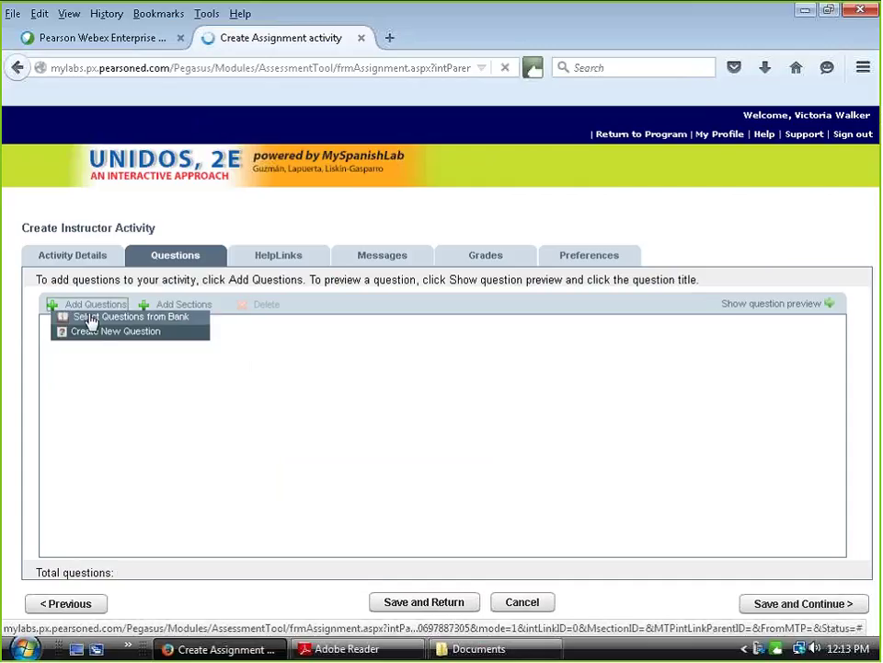
- Create a file upload question titled "Mi vida" and try to save it with the question text left blank
{"action": "left_click", "coordinate": [101, 335]}
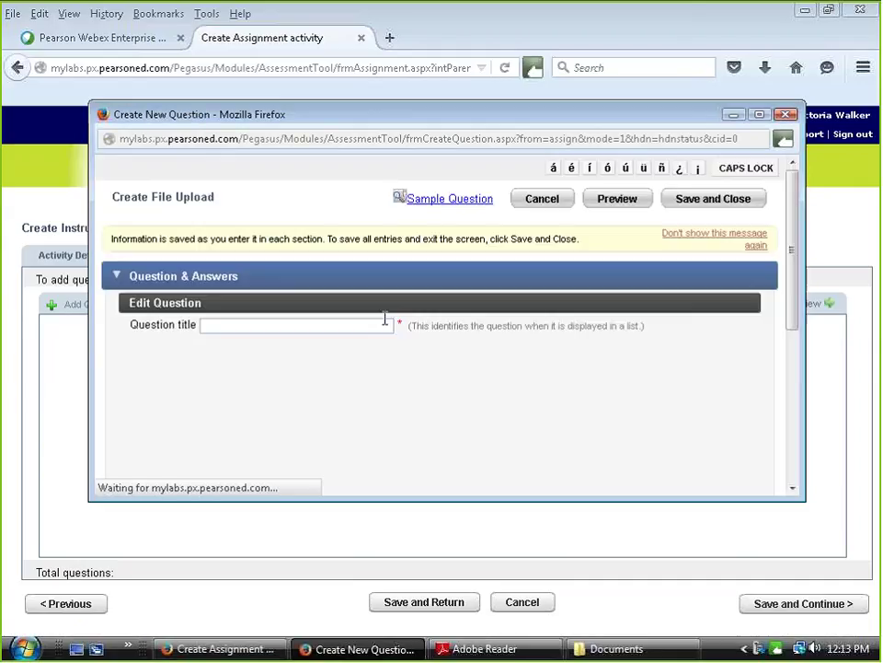
{"action": "left_click", "coordinate": [232, 327]}
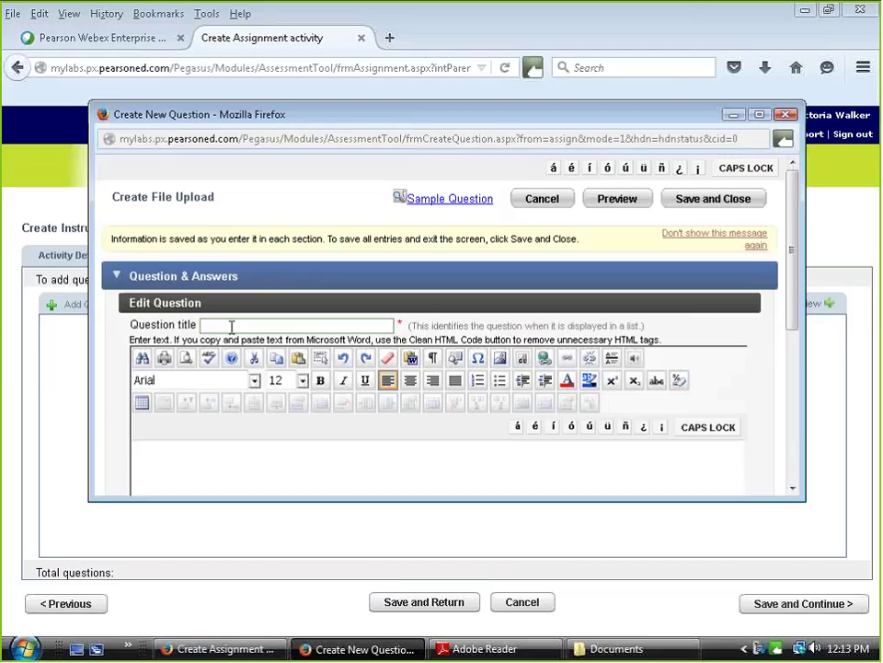
{"action": "type", "text": "Mi vida"}
{"action": "scroll", "coordinate": [531, 414], "scroll_direction": "down", "scroll_amount": 5}
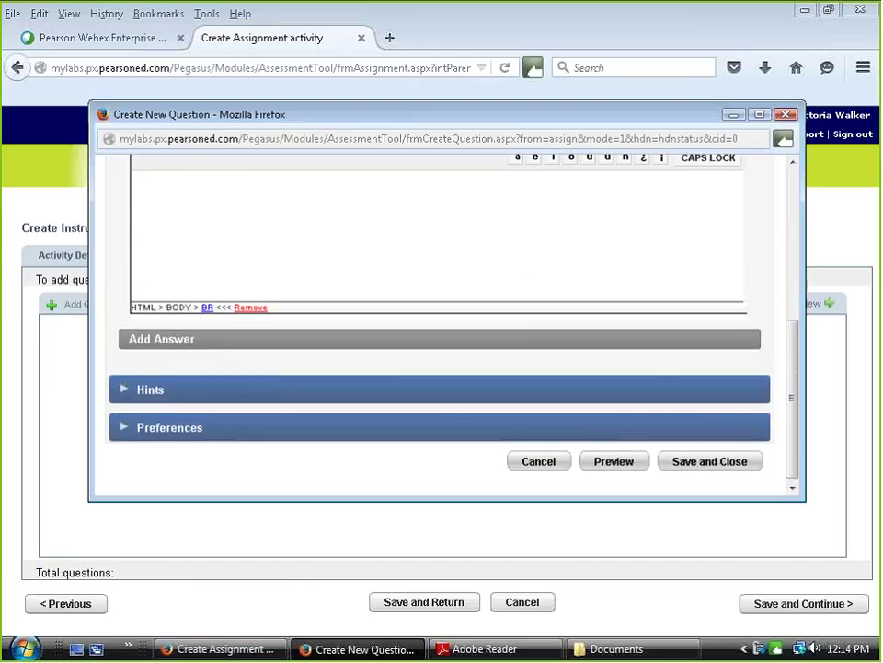
{"action": "scroll", "coordinate": [388, 313], "scroll_direction": "up", "scroll_amount": 5}
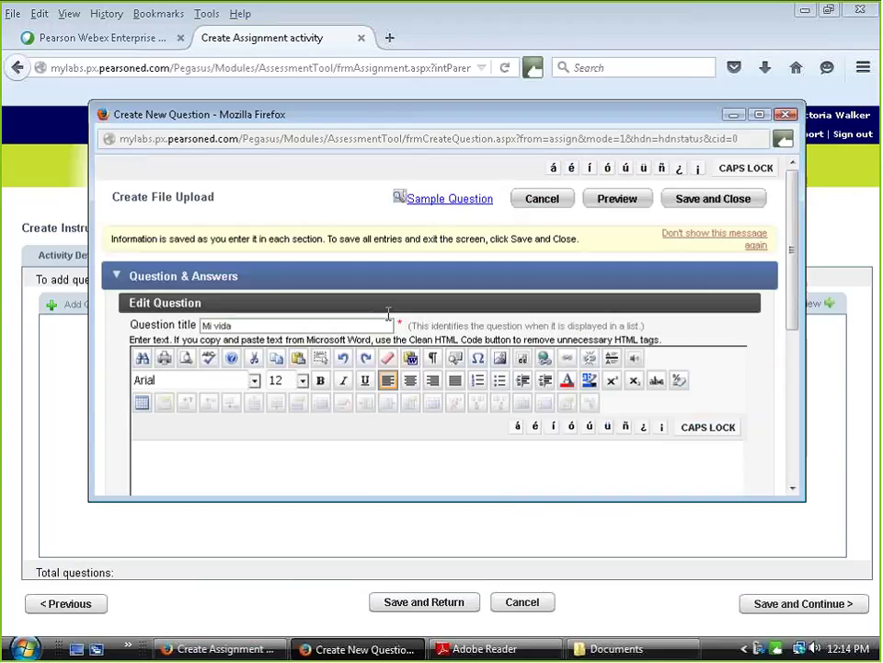
{"action": "scroll", "coordinate": [387, 331], "scroll_direction": "down", "scroll_amount": 2}
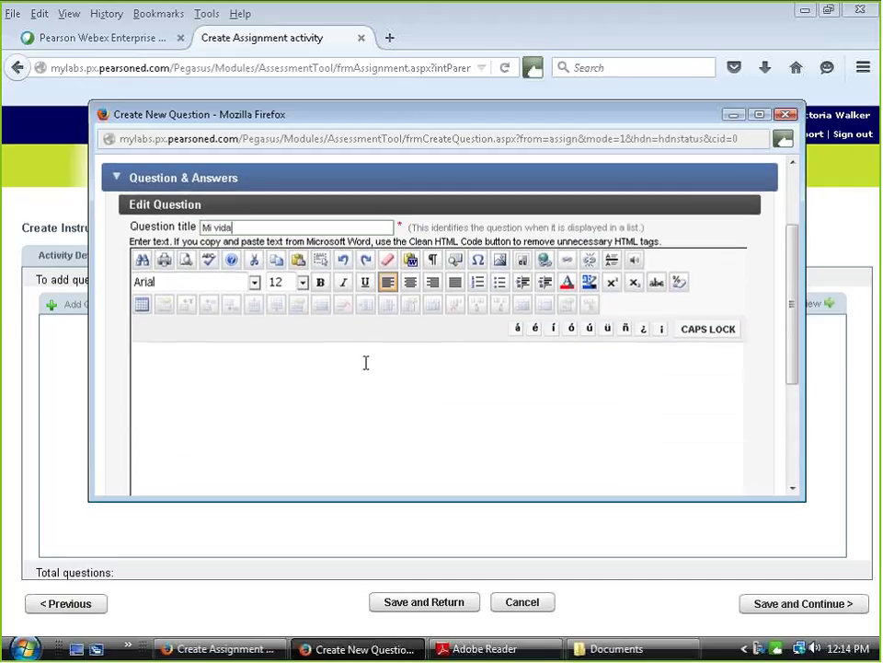
{"action": "left_click", "coordinate": [366, 363]}
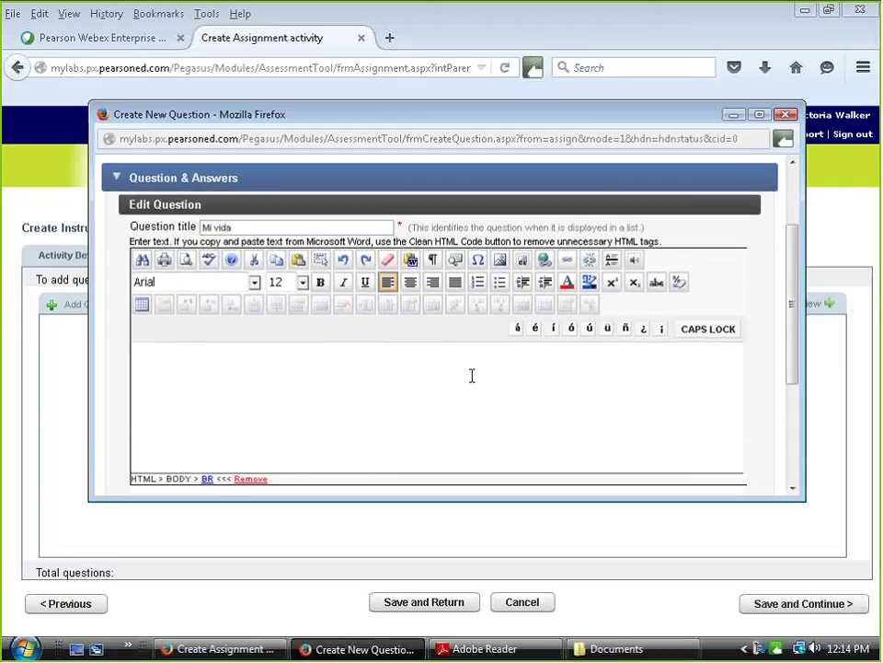
{"action": "scroll", "coordinate": [471, 374], "scroll_direction": "down", "scroll_amount": 4}
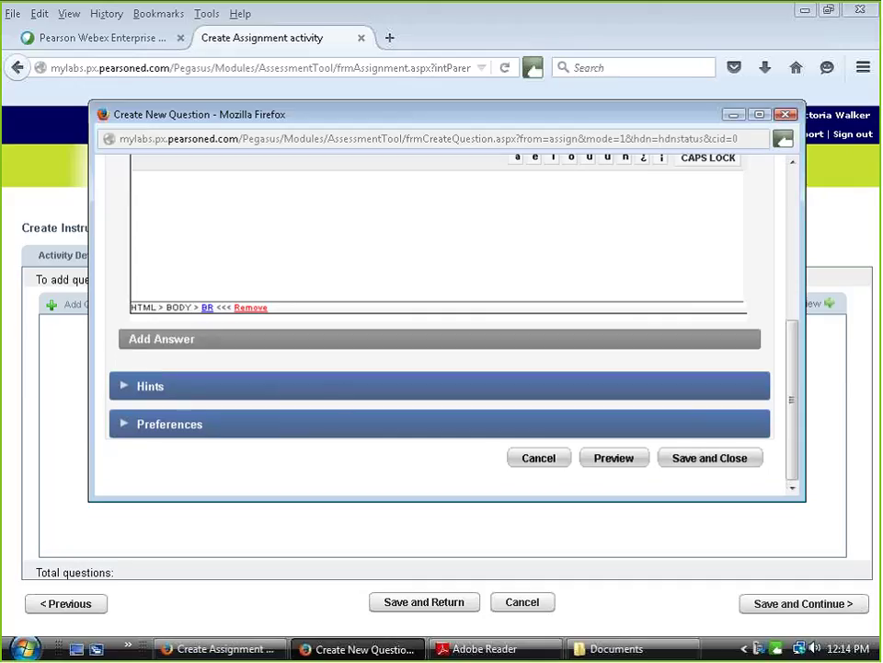
{"action": "left_click", "coordinate": [710, 460]}
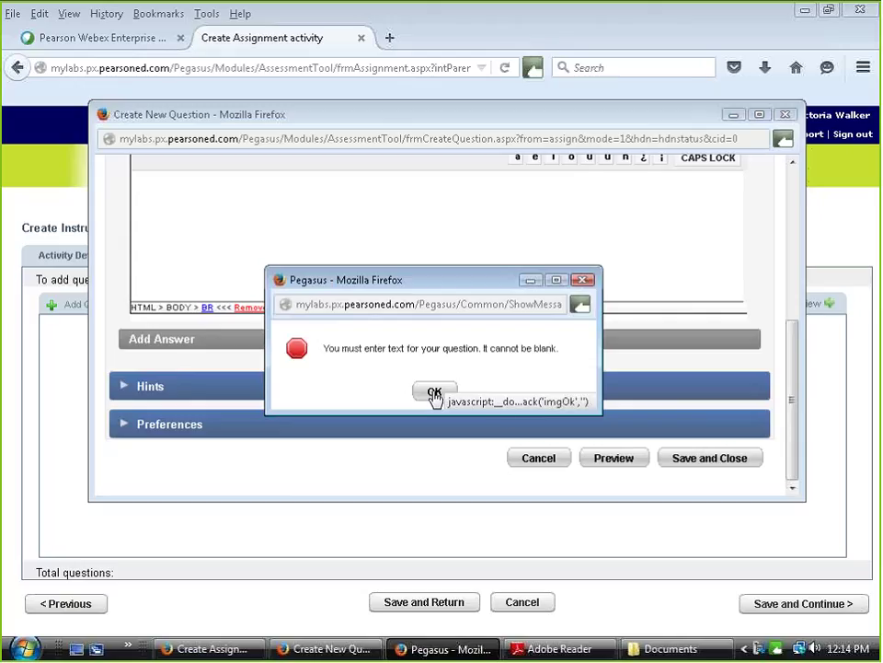
{"action": "left_click", "coordinate": [432, 391]}
- Enter "ggg" as the question text and try to save the activity and return to the course materials
{"action": "scroll", "coordinate": [305, 263], "scroll_direction": "up", "scroll_amount": 5}
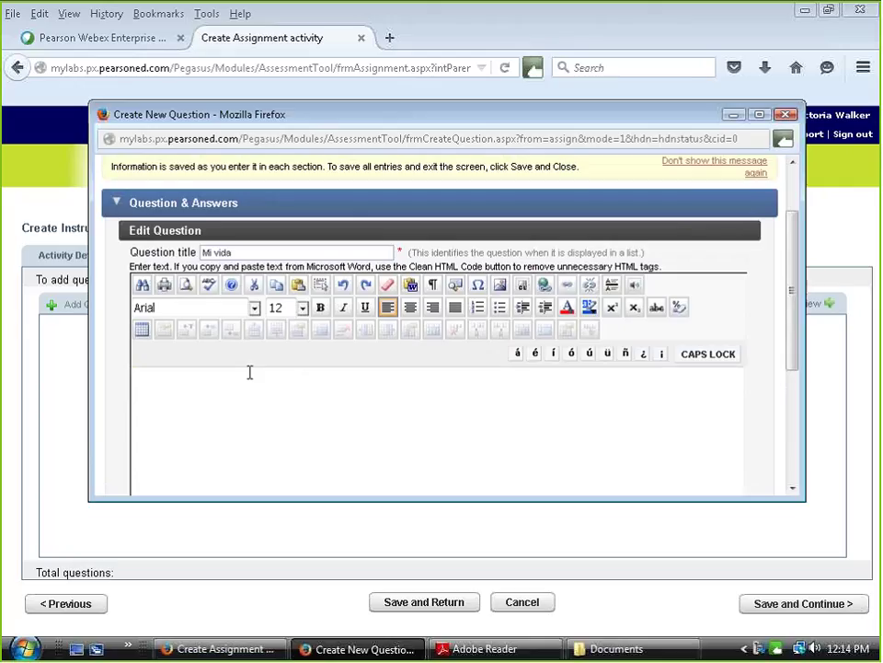
{"action": "type", "text": "ggg"}
{"action": "left_click", "coordinate": [447, 610]}
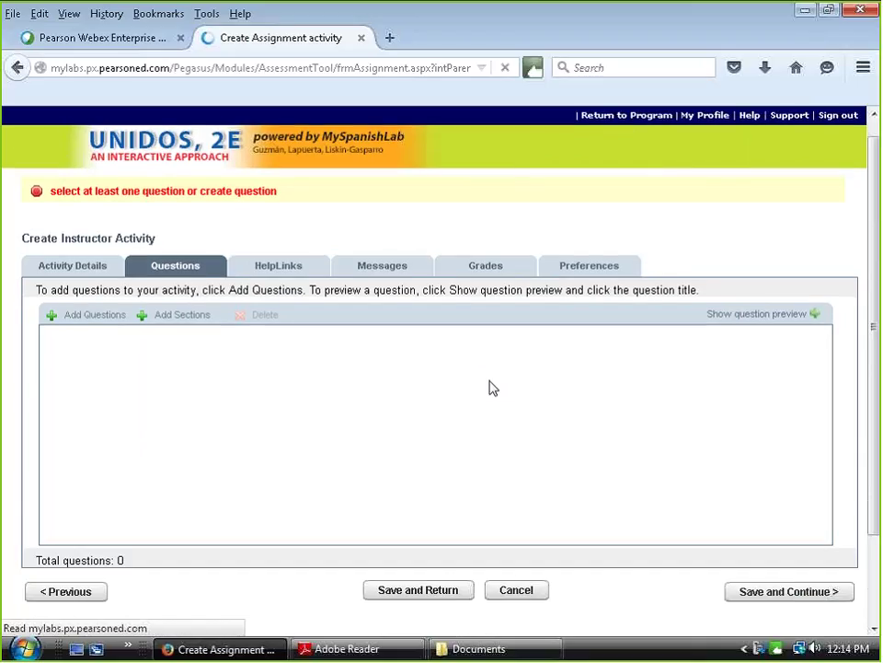
- Create a new file upload question titled "1" with the question text "My life"
{"action": "scroll", "coordinate": [489, 387], "scroll_direction": "down", "scroll_amount": 2}
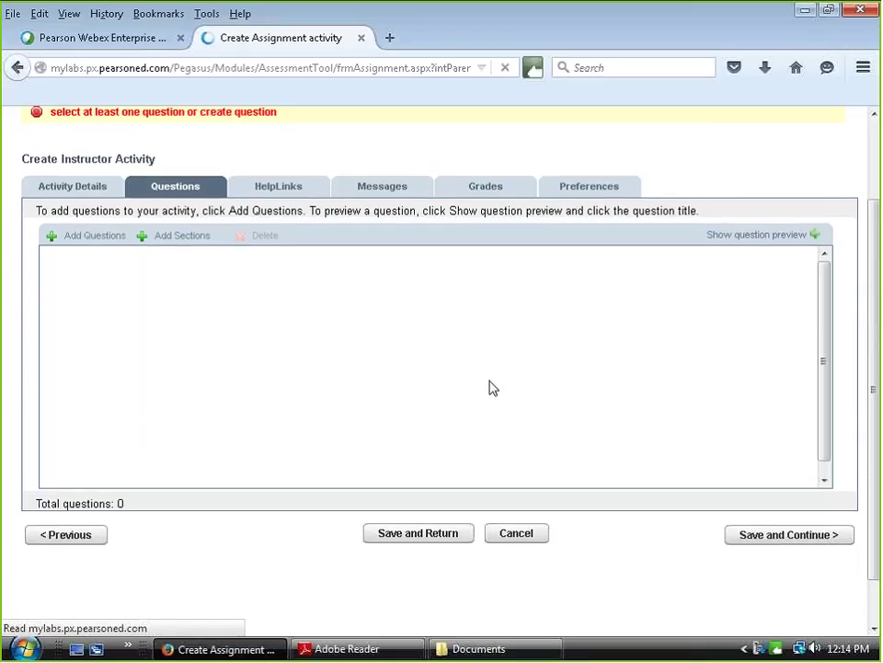
{"action": "left_click", "coordinate": [84, 237]}
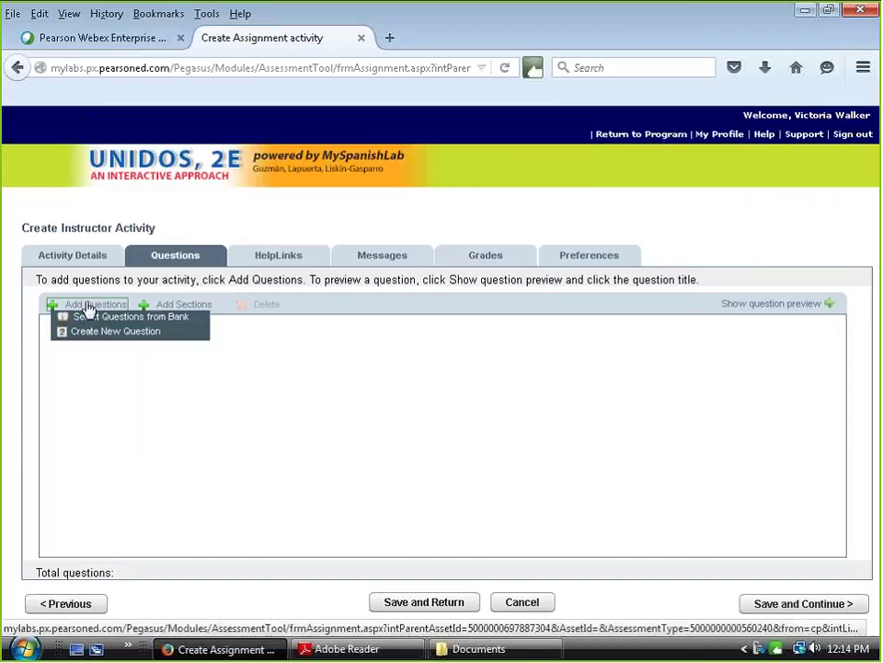
{"action": "left_click", "coordinate": [104, 332]}
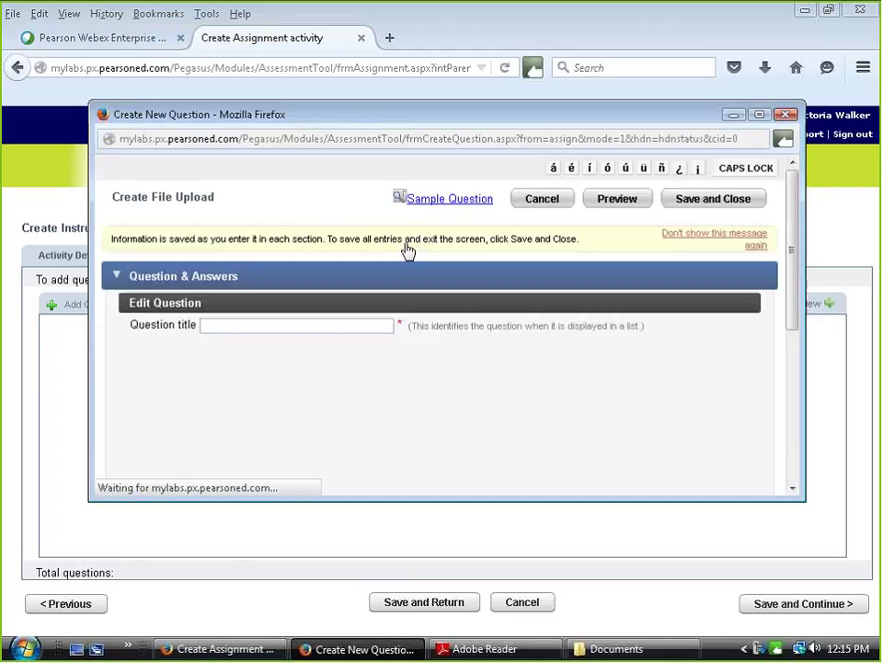
{"action": "left_click", "coordinate": [239, 325]}
{"action": "type", "text": "1"}
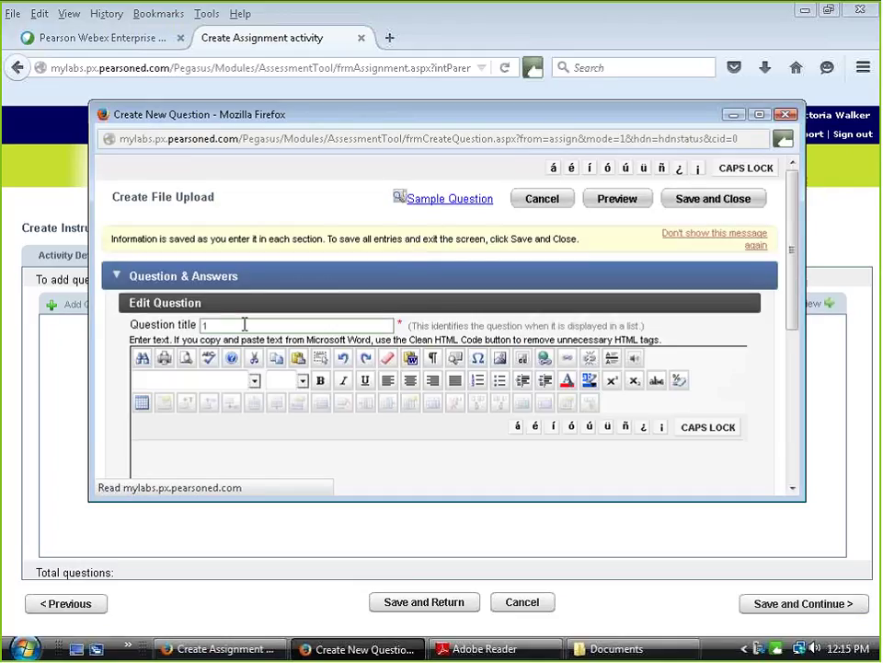
{"action": "scroll", "coordinate": [244, 324], "scroll_direction": "down", "scroll_amount": 4}
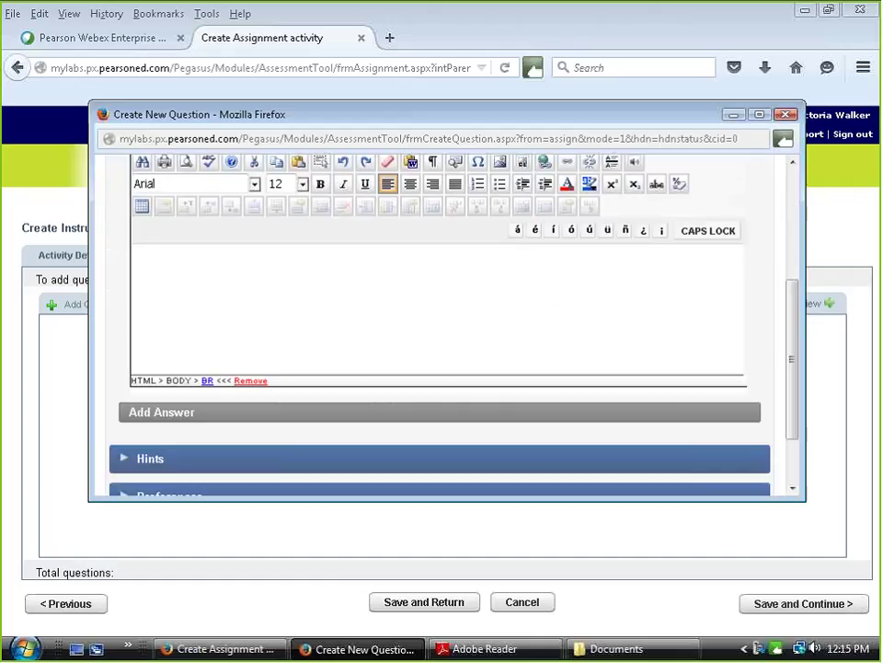
{"action": "left_click", "coordinate": [281, 269]}
{"action": "type", "text": "My l"}
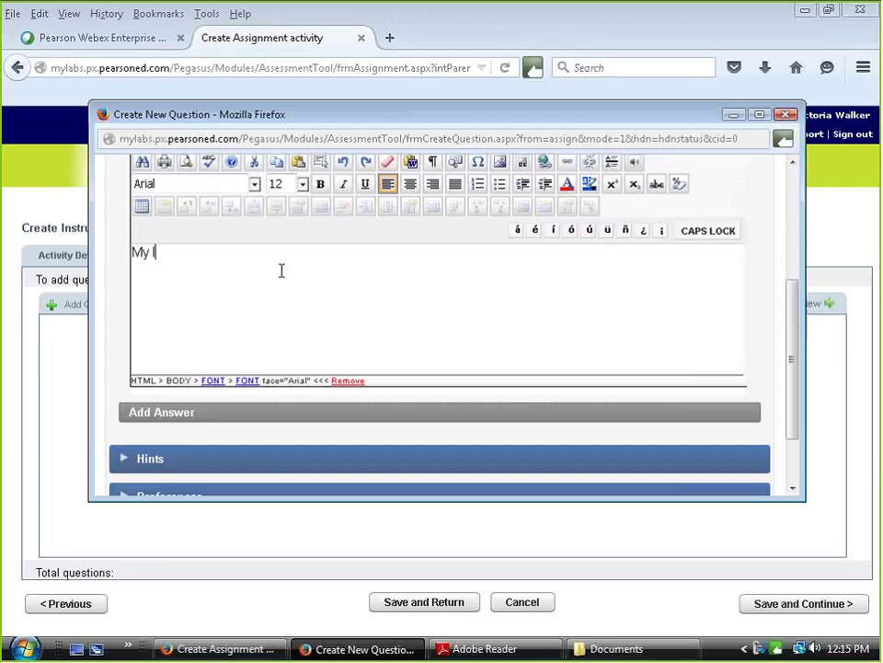
{"action": "type", "text": "ife"}
- Set the maximum score to 1 in the answer settings of the file upload question
{"action": "left_click_drag", "start_coordinate": [458, 503], "coordinate": [475, 593]}
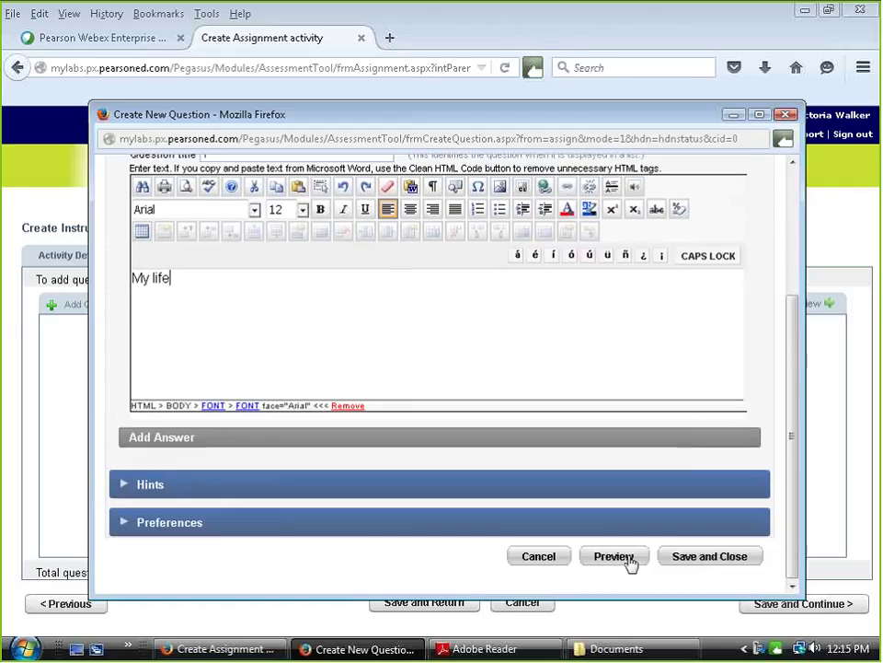
{"action": "left_click", "coordinate": [707, 559]}
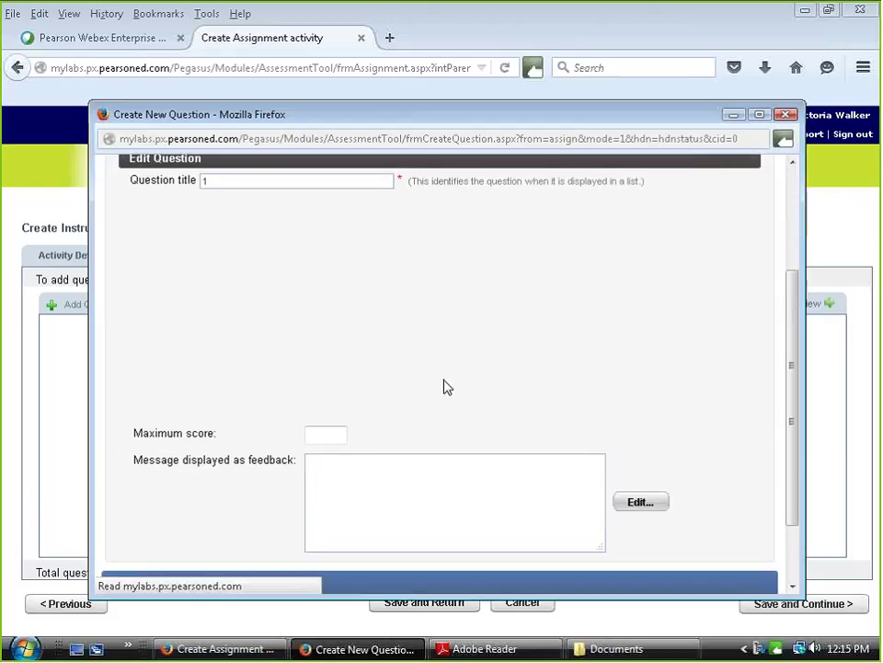
{"action": "left_click", "coordinate": [326, 339]}
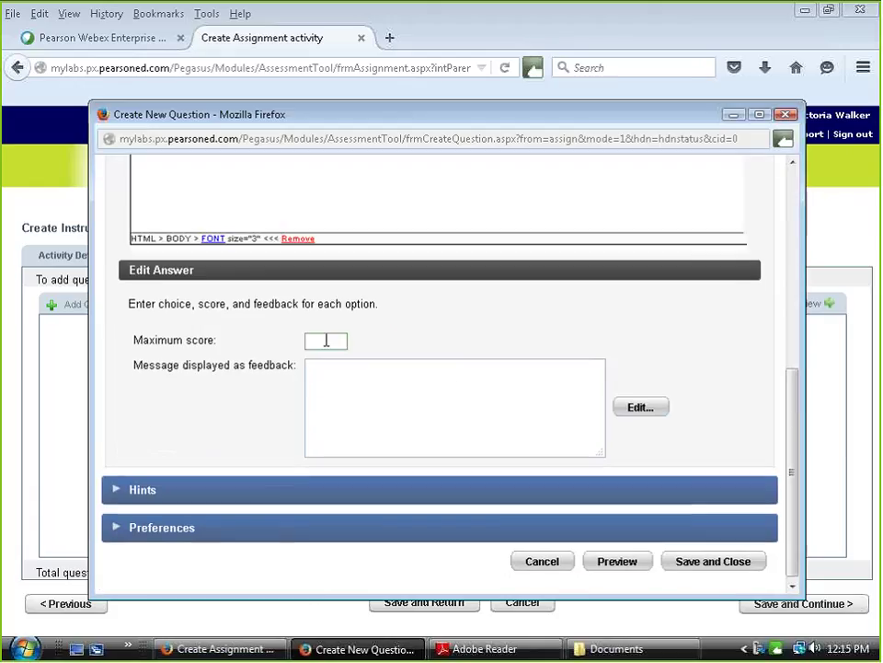
{"action": "type", "text": "1"}
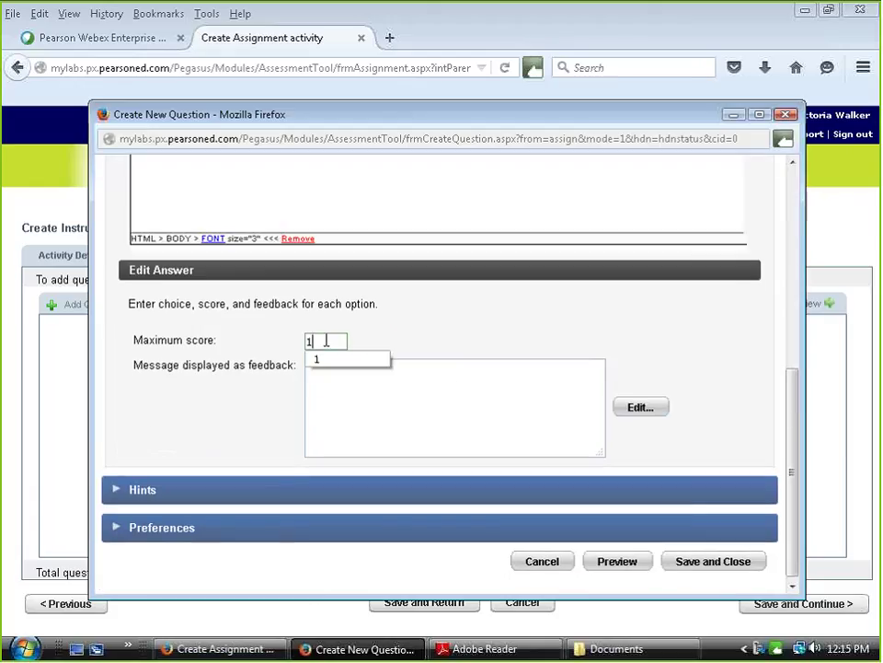
{"action": "left_click", "coordinate": [528, 383]}
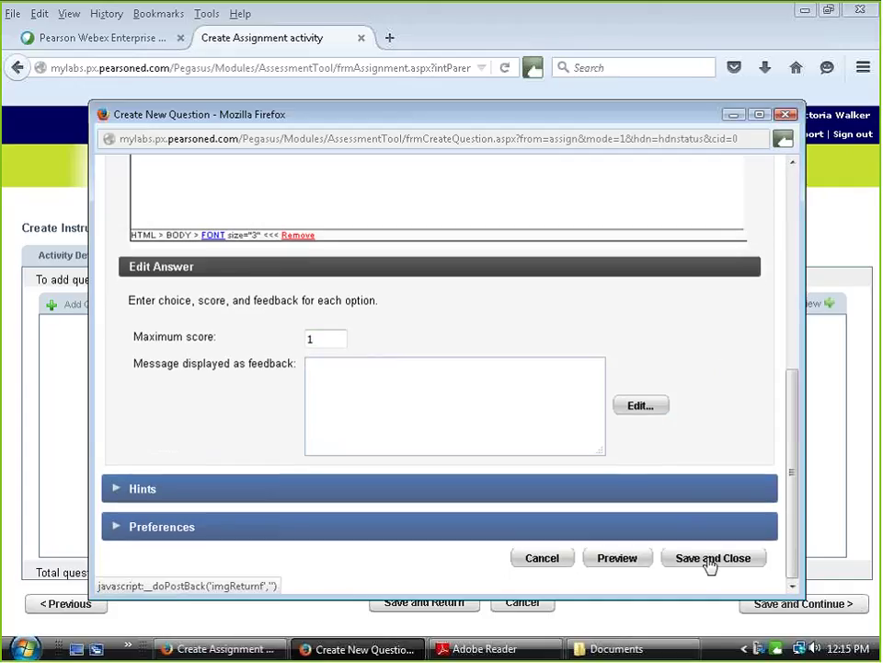
- Preview the file upload question, then close the preview
{"action": "left_click_drag", "start_coordinate": [707, 566], "coordinate": [621, 568]}
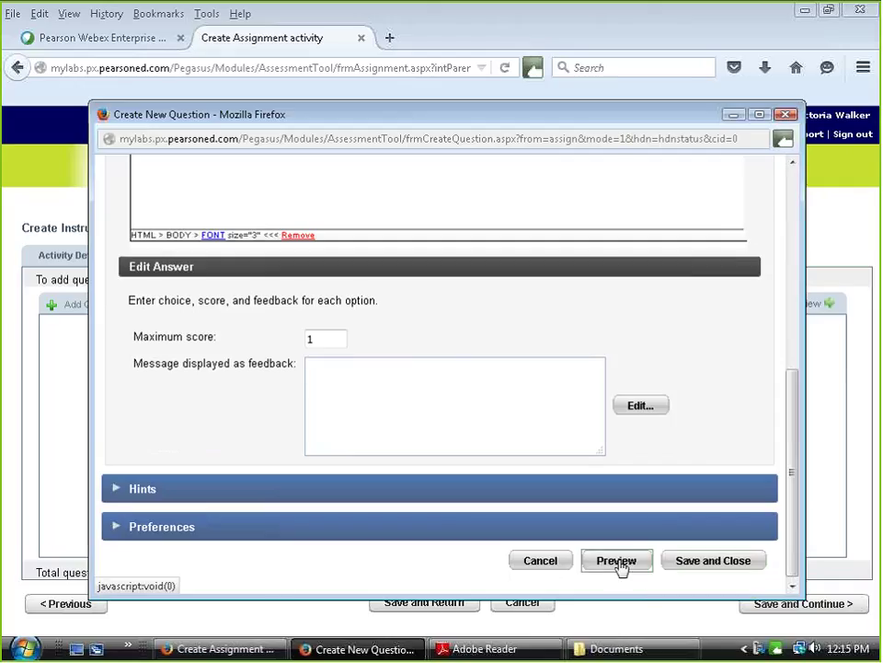
{"action": "left_click", "coordinate": [619, 561]}
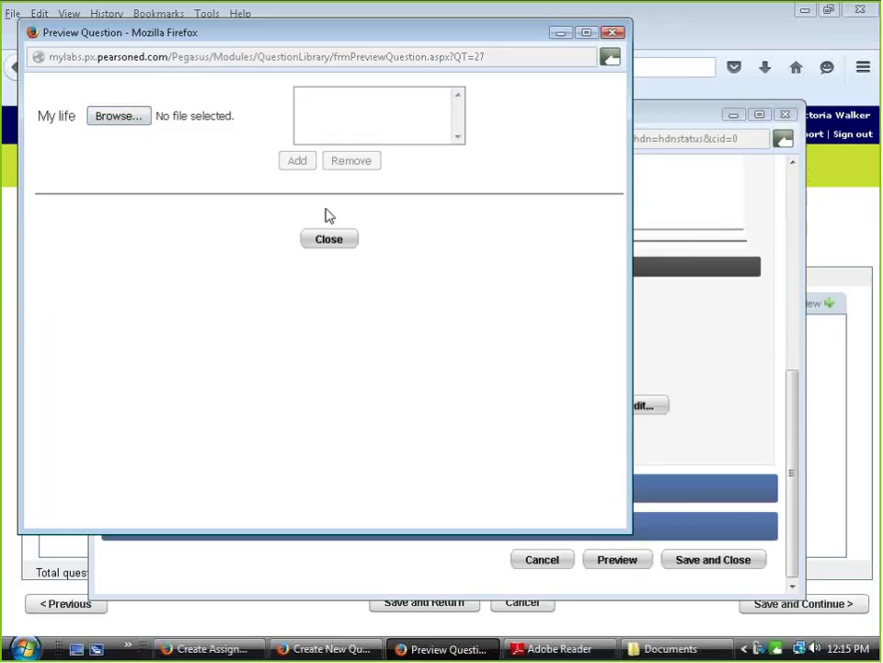
{"action": "left_click", "coordinate": [328, 240]}
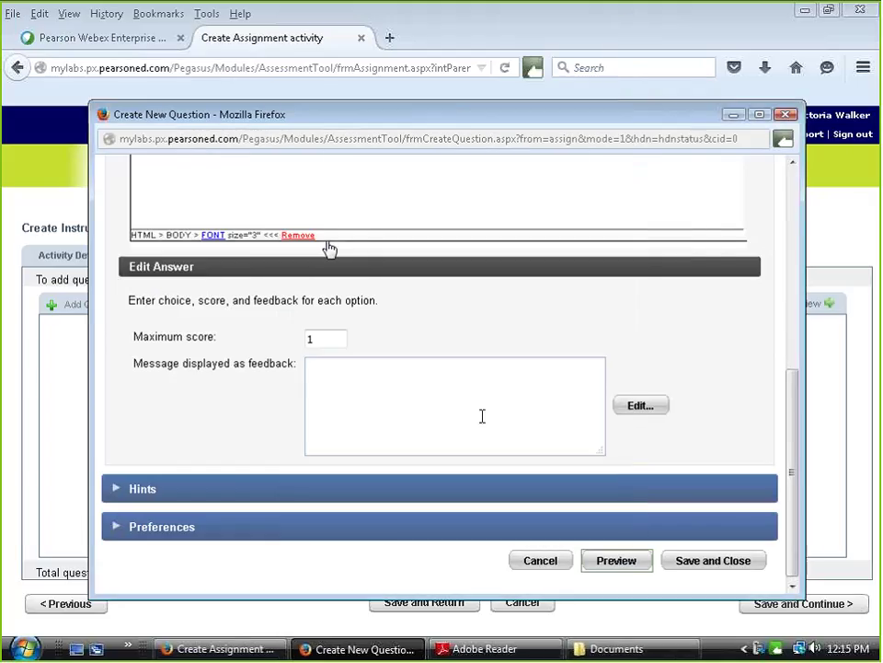
- Save the question to the Course Materials Library and add it to the activity
{"action": "scroll", "coordinate": [482, 416], "scroll_direction": "up", "scroll_amount": 5}
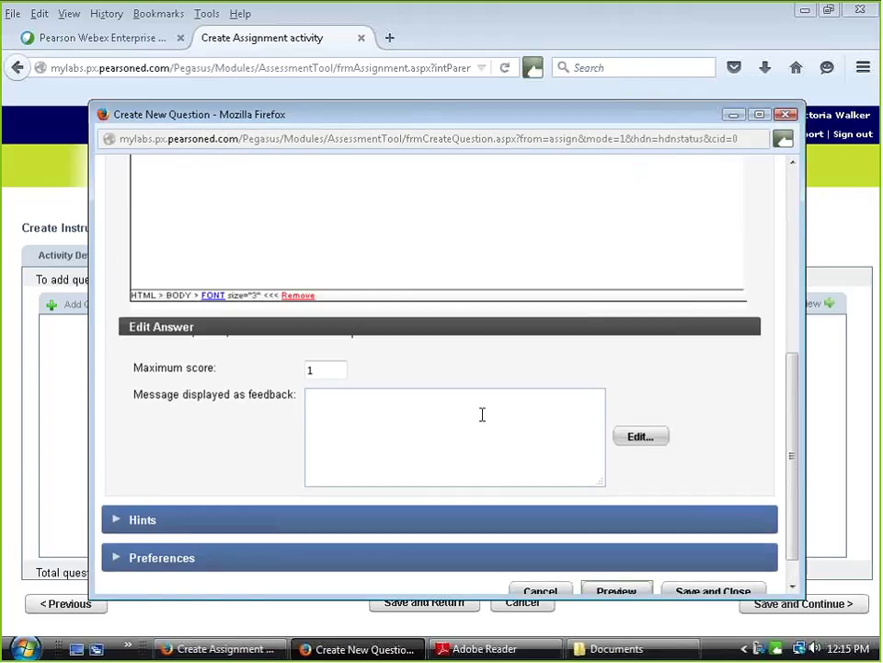
{"action": "scroll", "coordinate": [483, 418], "scroll_direction": "down", "scroll_amount": 1}
{"action": "scroll", "coordinate": [481, 416], "scroll_direction": "down", "scroll_amount": 5}
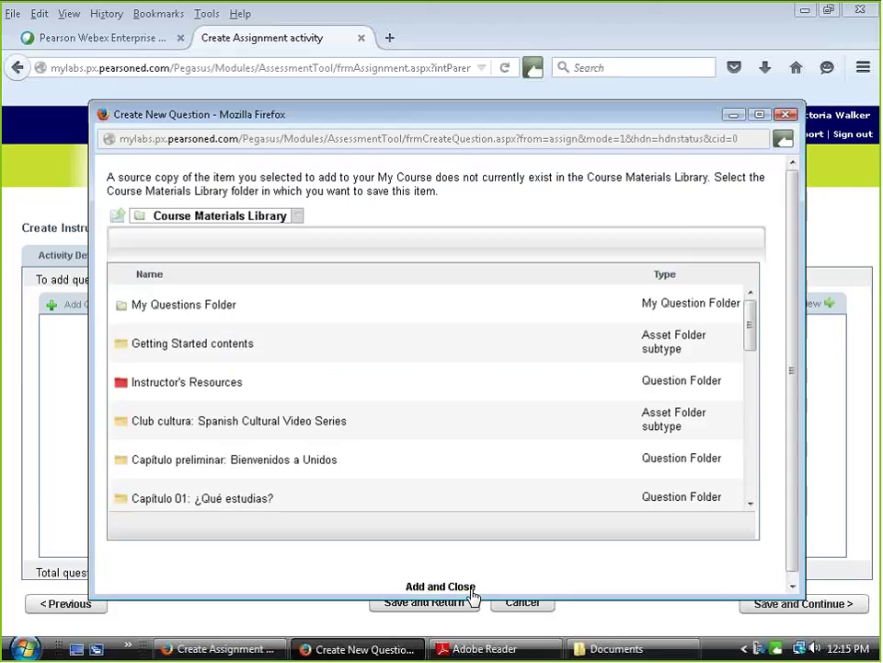
{"action": "left_click", "coordinate": [467, 589]}
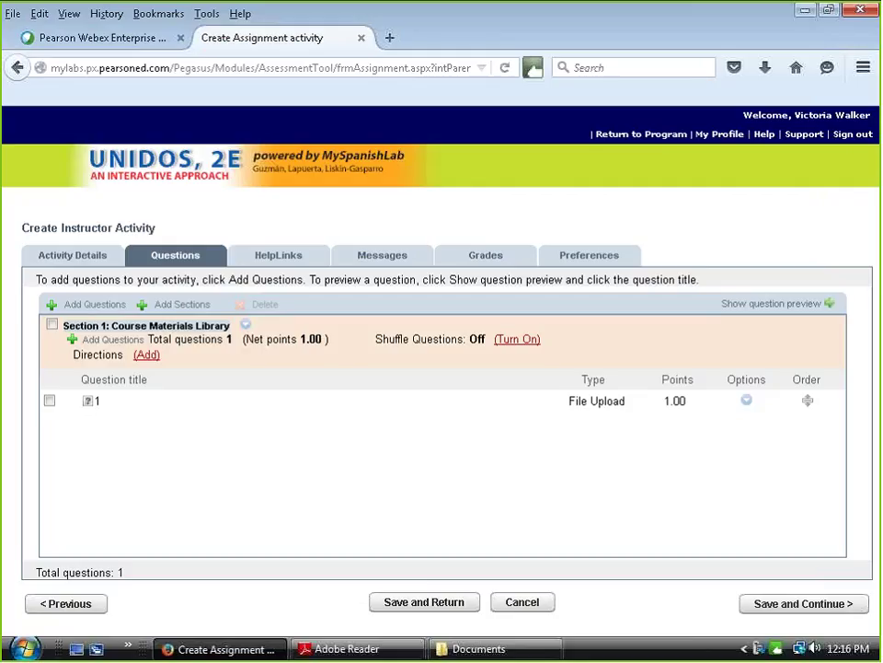
- Add section directions reading "Write a one-page, 350 word paper describing your life. Be sure to include......"
{"action": "left_click", "coordinate": [145, 355]}
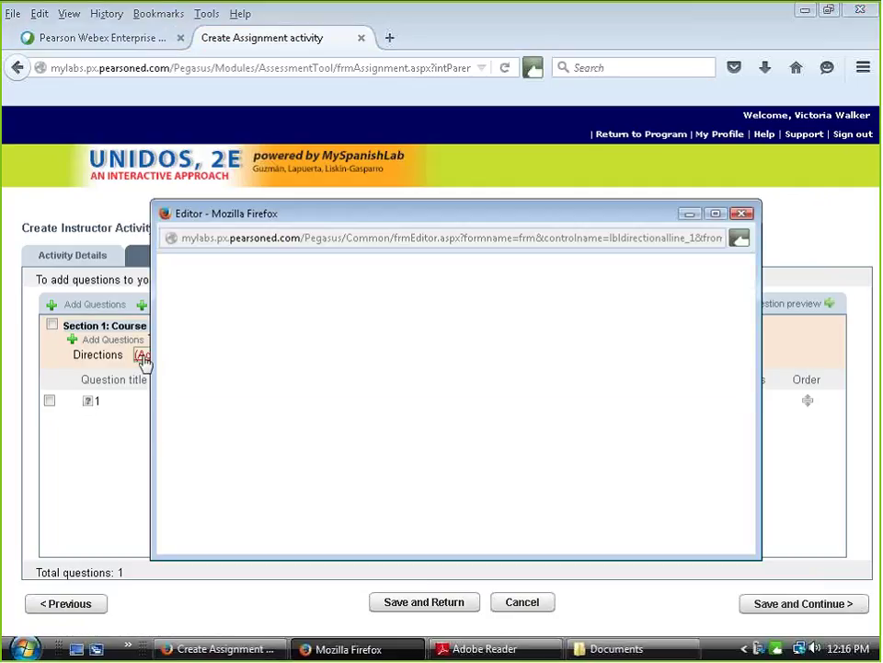
{"action": "left_click", "coordinate": [297, 383]}
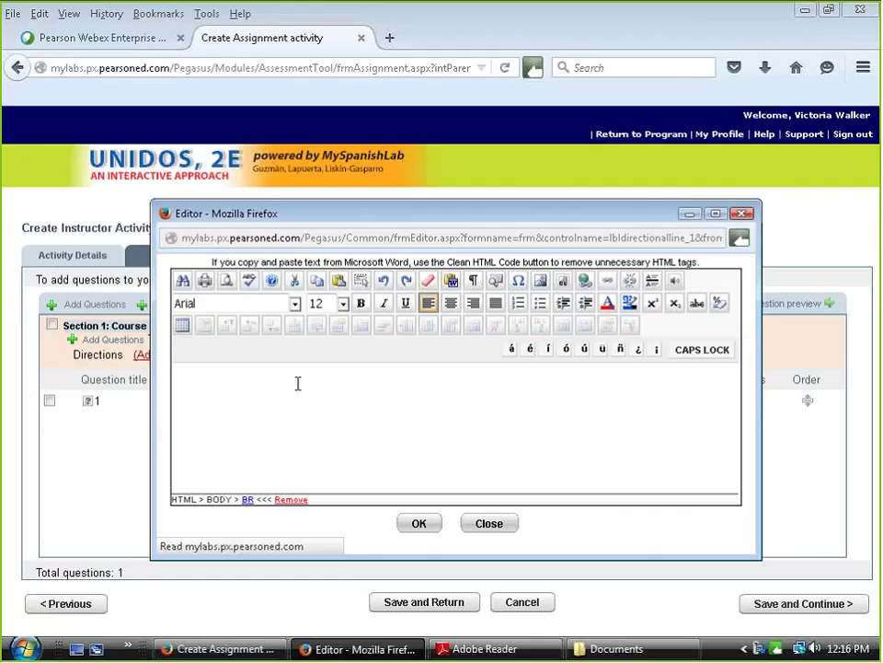
{"action": "type", "text": "WRt"}
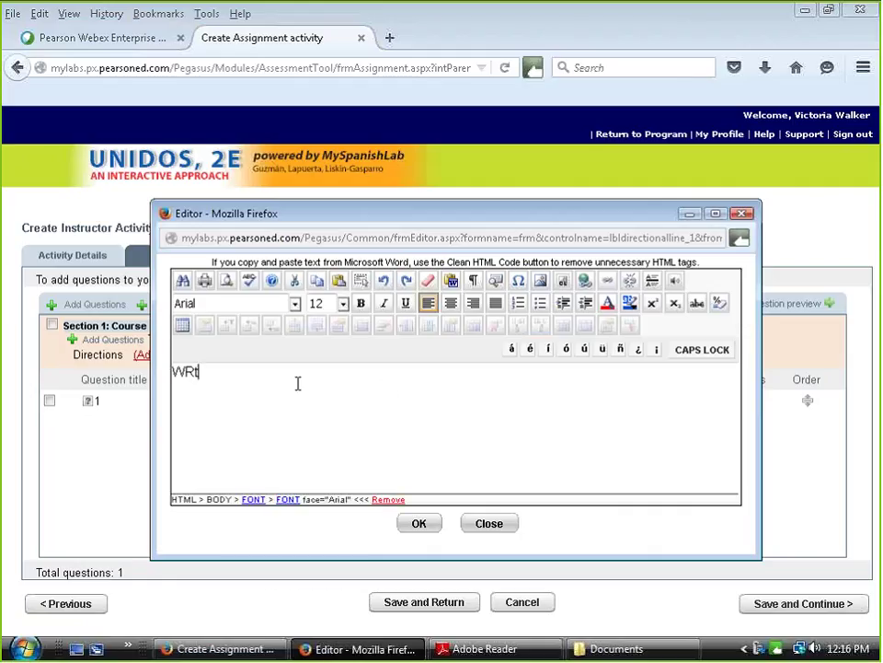
{"action": "key", "text": "BackSpace"}
{"action": "key", "text": "BackSpace"}
{"action": "type", "text": "rite a one-page, 350"}
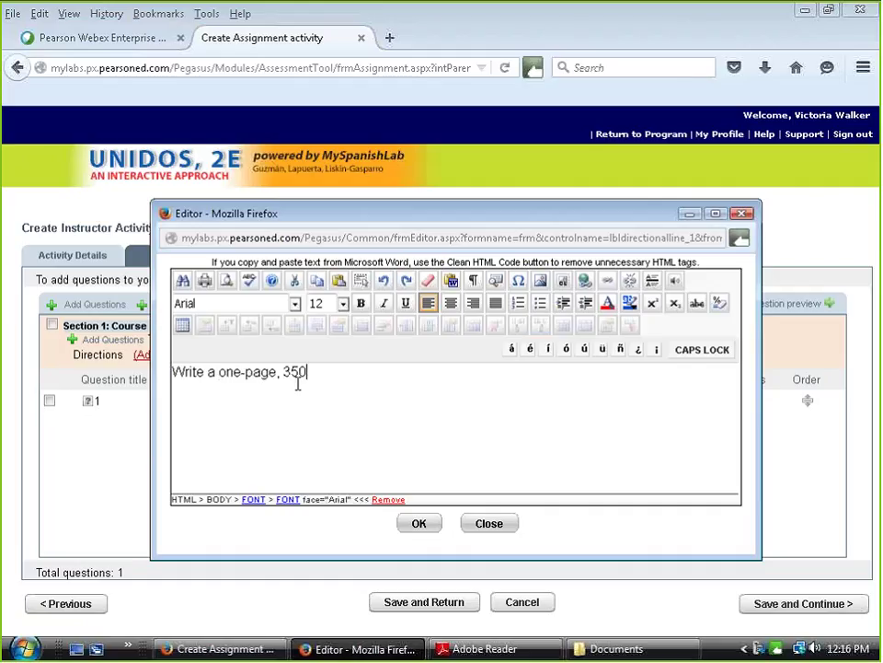
{"action": "type", "text": " word"}
{"action": "type", "text": "paper describing y"}
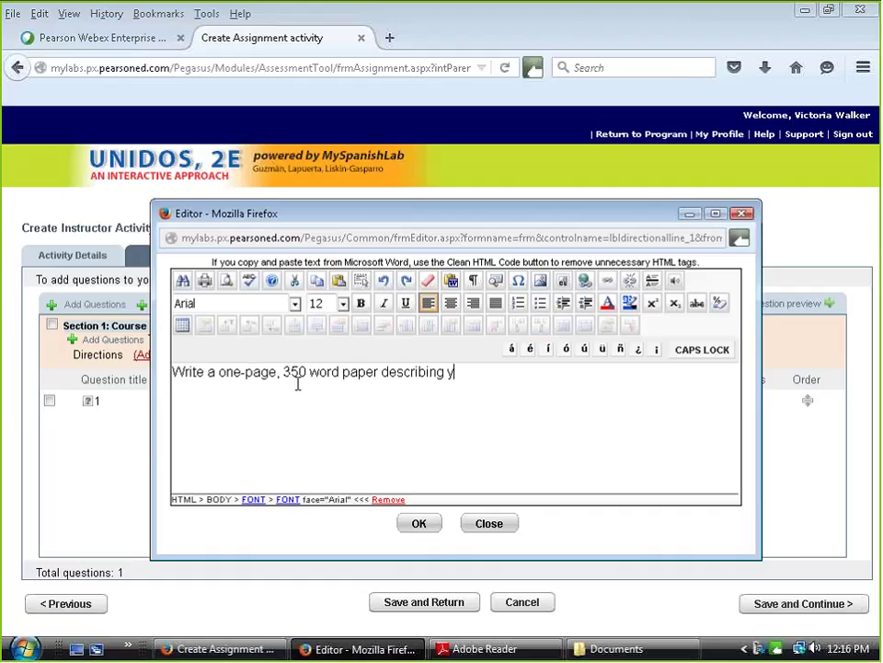
{"action": "type", "text": "our life.  Be sure to include..."}
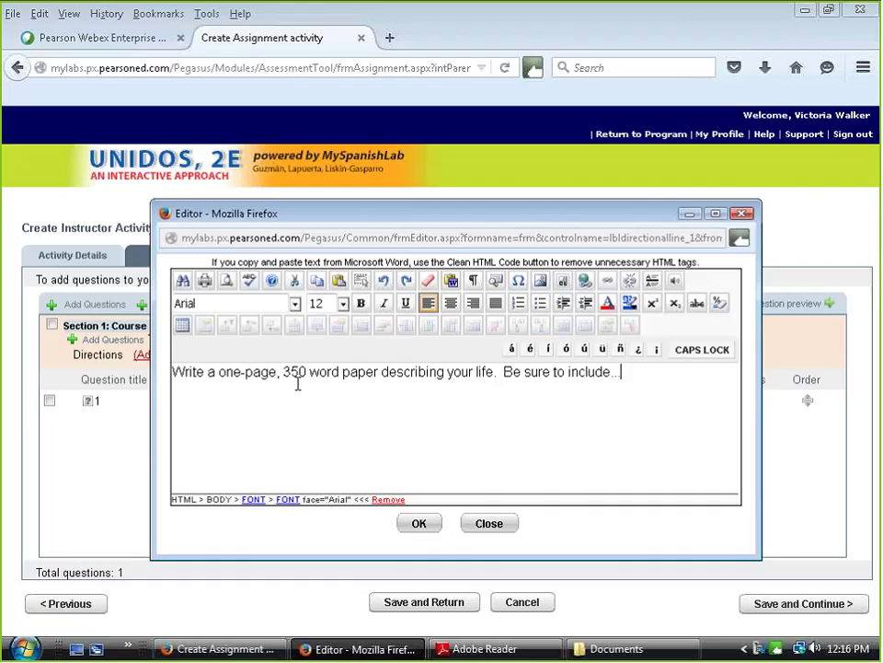
{"action": "type", "text": "..."}
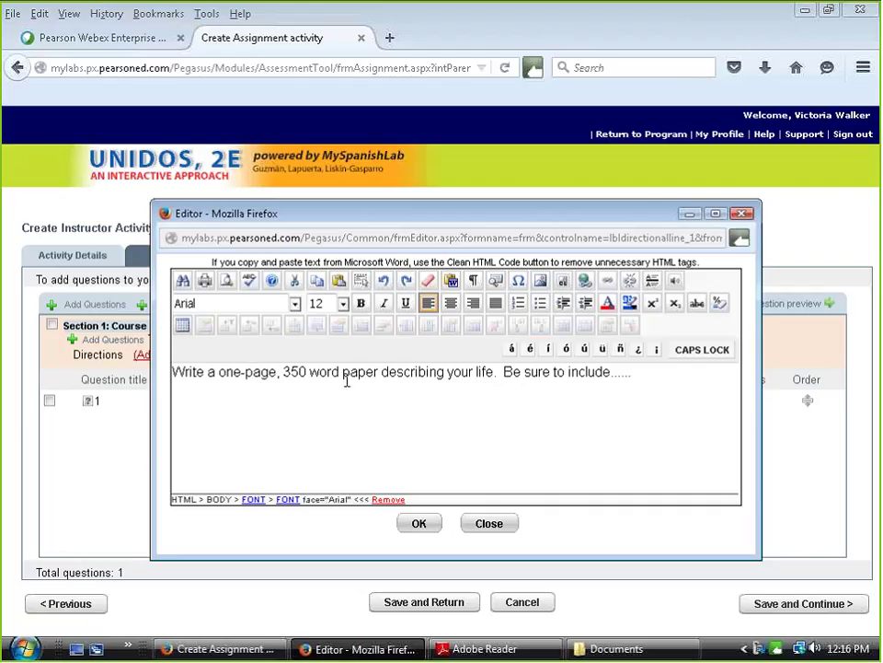
{"action": "left_click", "coordinate": [419, 523]}
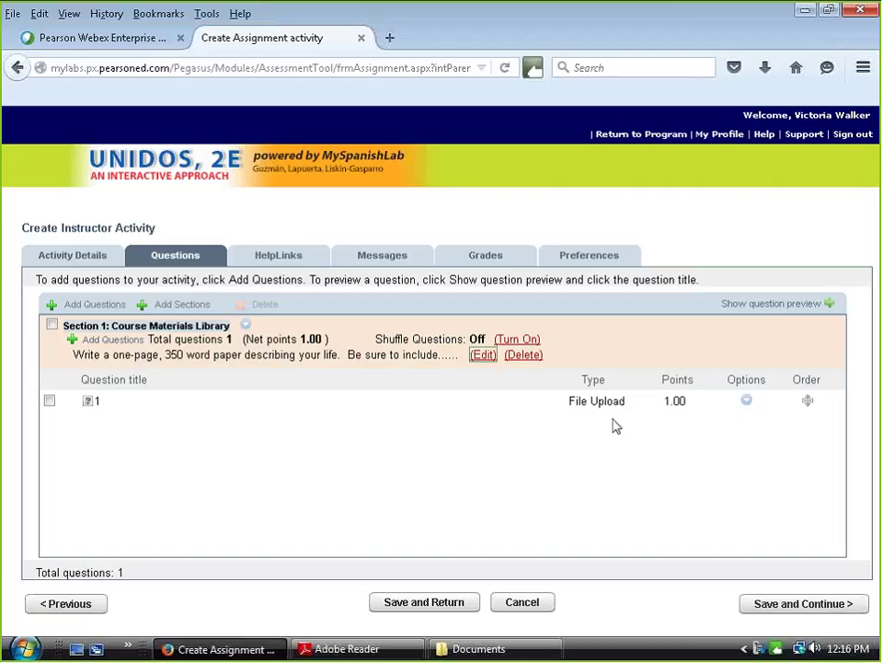
- Try to save the activity and return to the course materials, dismissing the blank pop-up window
{"action": "left_click_drag", "start_coordinate": [616, 426], "coordinate": [666, 407]}
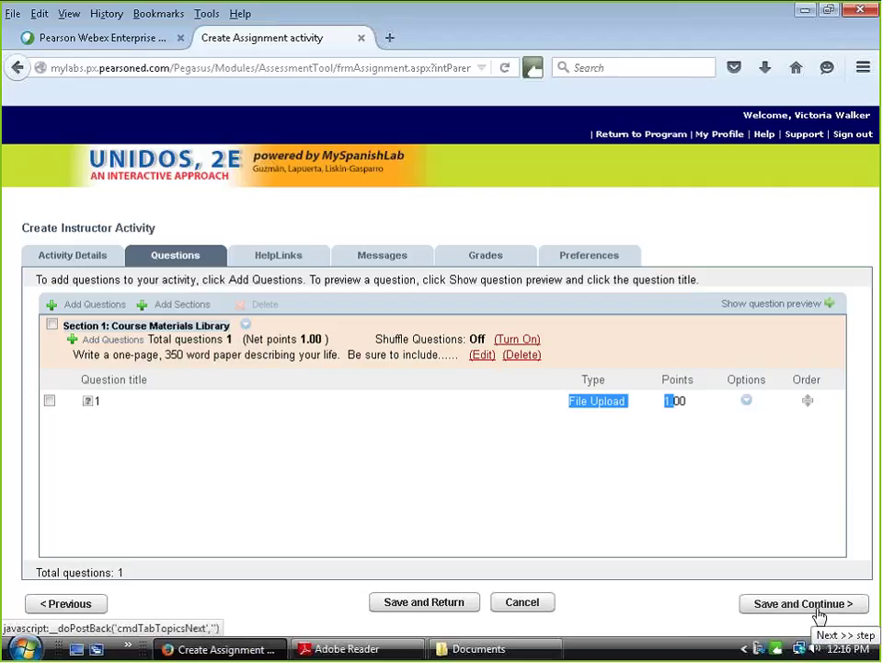
{"action": "left_click", "coordinate": [460, 605]}
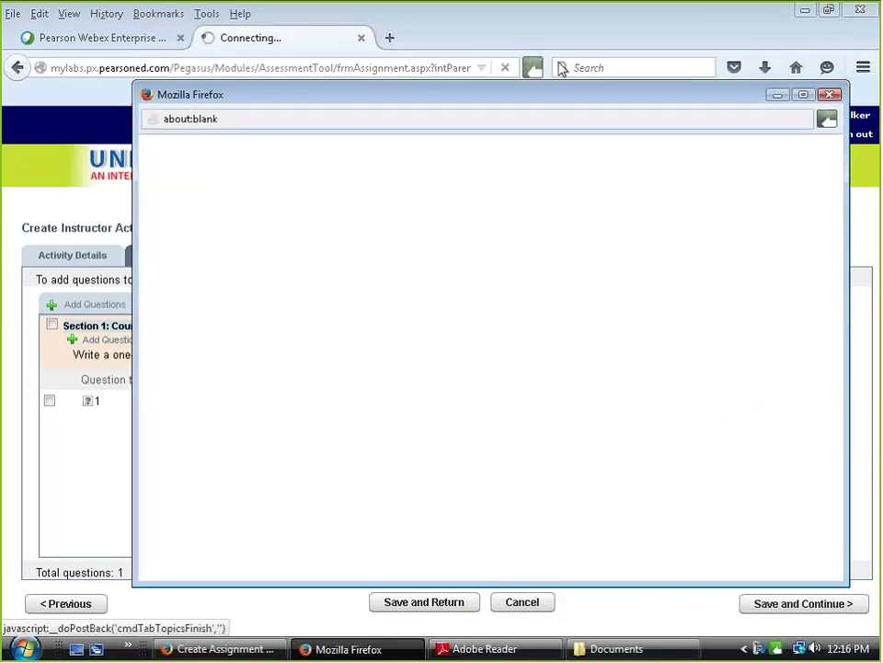
{"action": "left_click", "coordinate": [831, 94]}
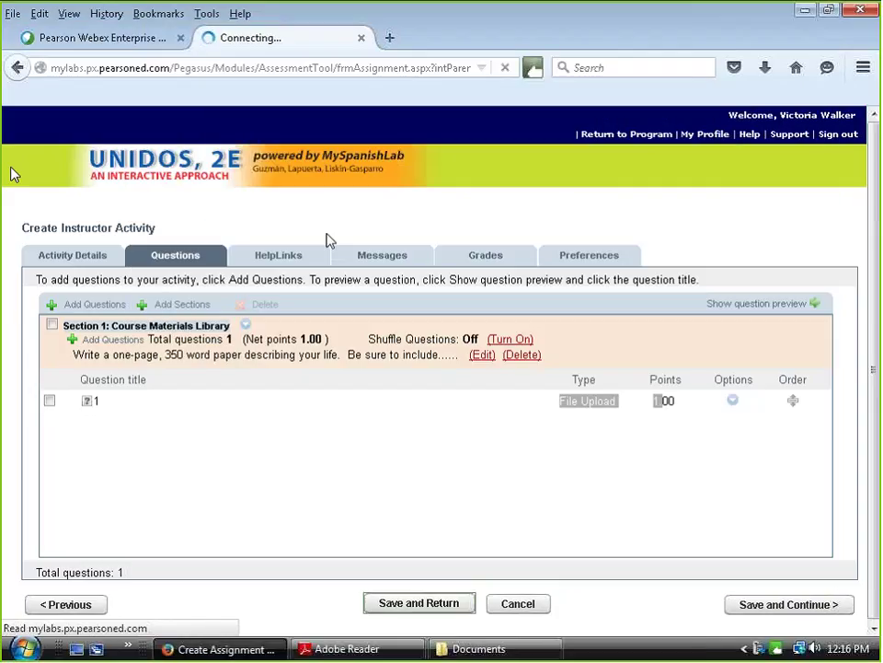
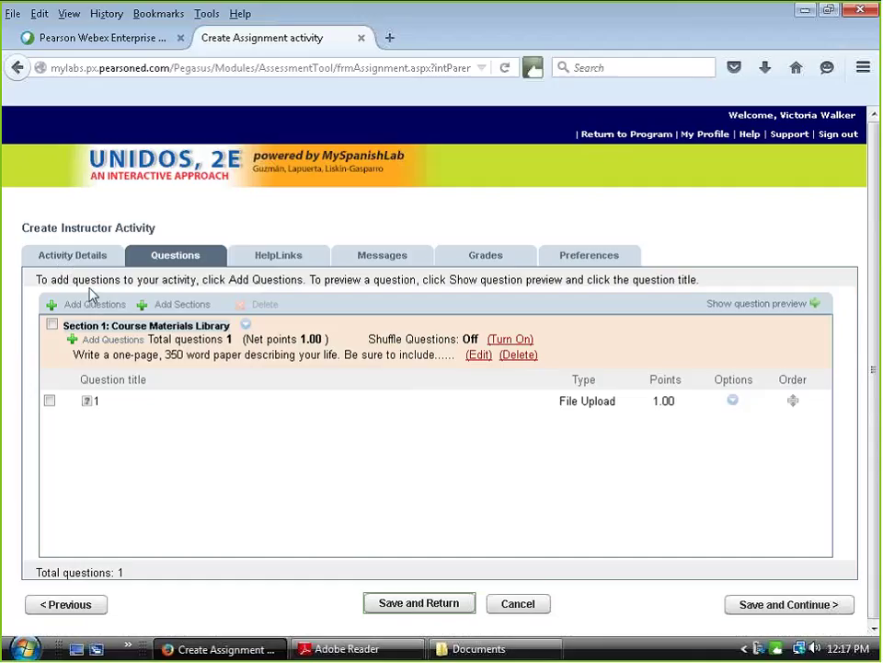
- Cancel out of the activity editor and return to the course materials
{"action": "left_click", "coordinate": [17, 69]}
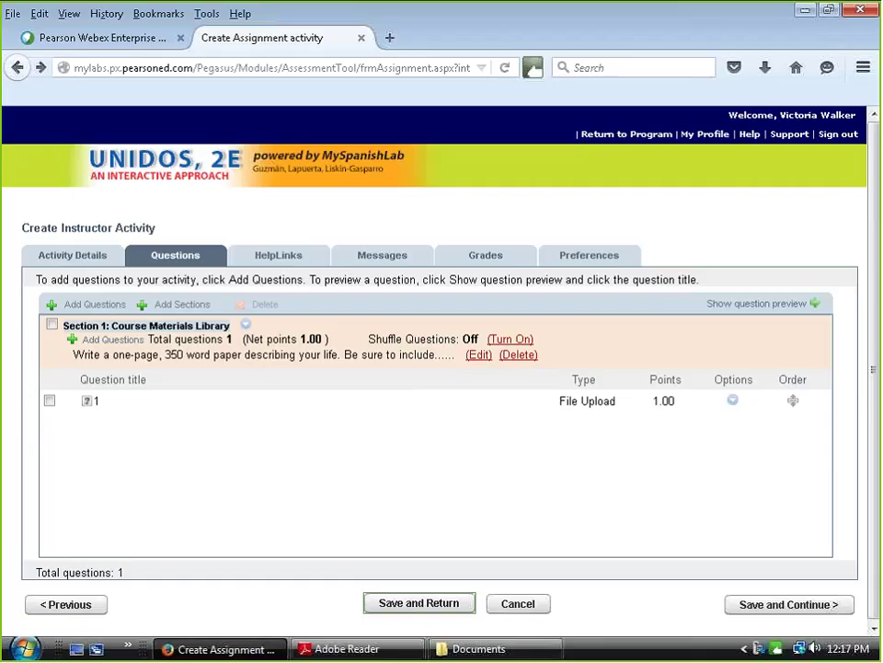
{"action": "left_click", "coordinate": [526, 606]}
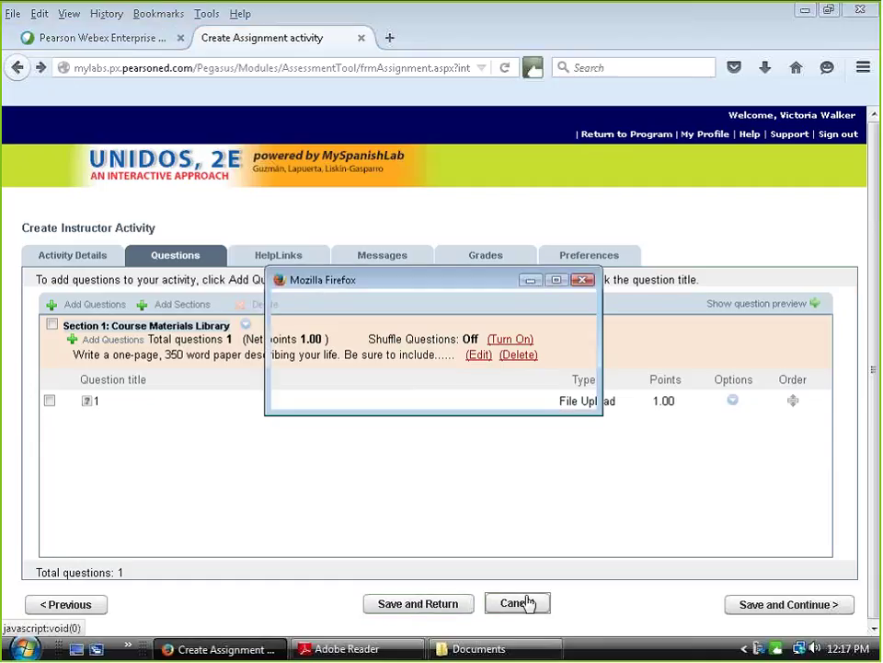
{"action": "left_click", "coordinate": [428, 388]}
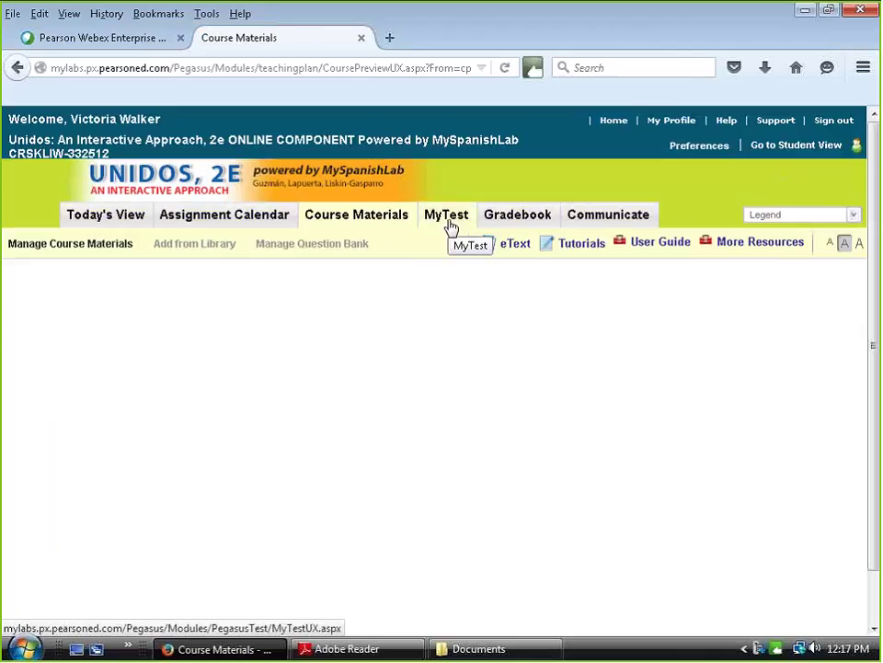
- Create a new MyTest test named "Demo Exam" with the activity type Test
{"action": "left_click", "coordinate": [450, 226]}
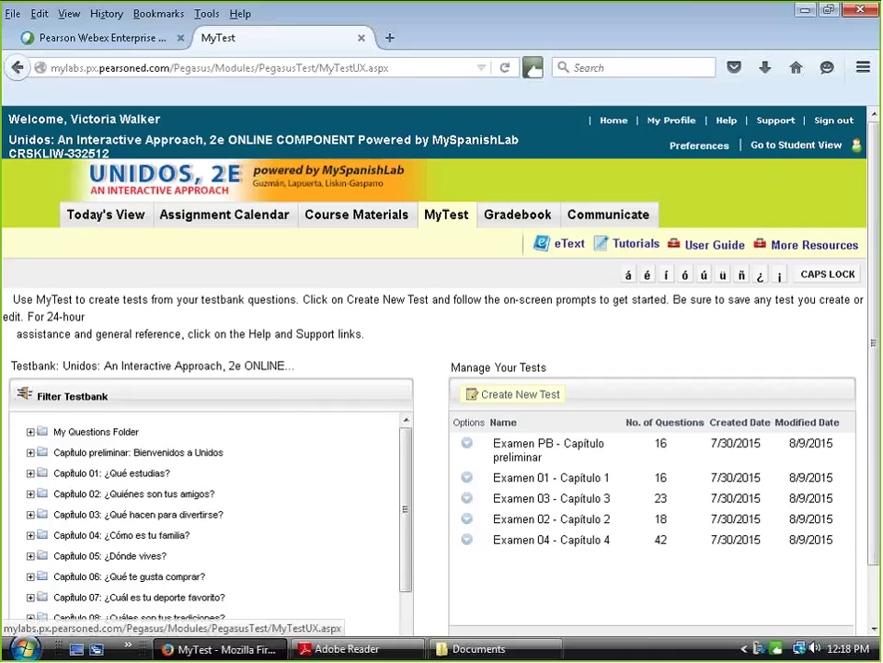
{"action": "left_click", "coordinate": [507, 394]}
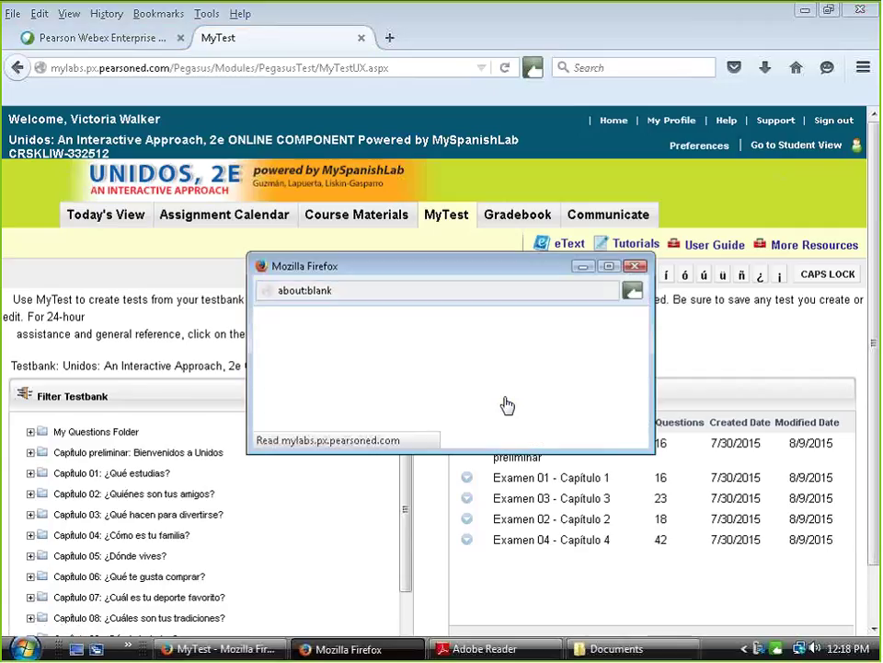
{"action": "left_click", "coordinate": [392, 366]}
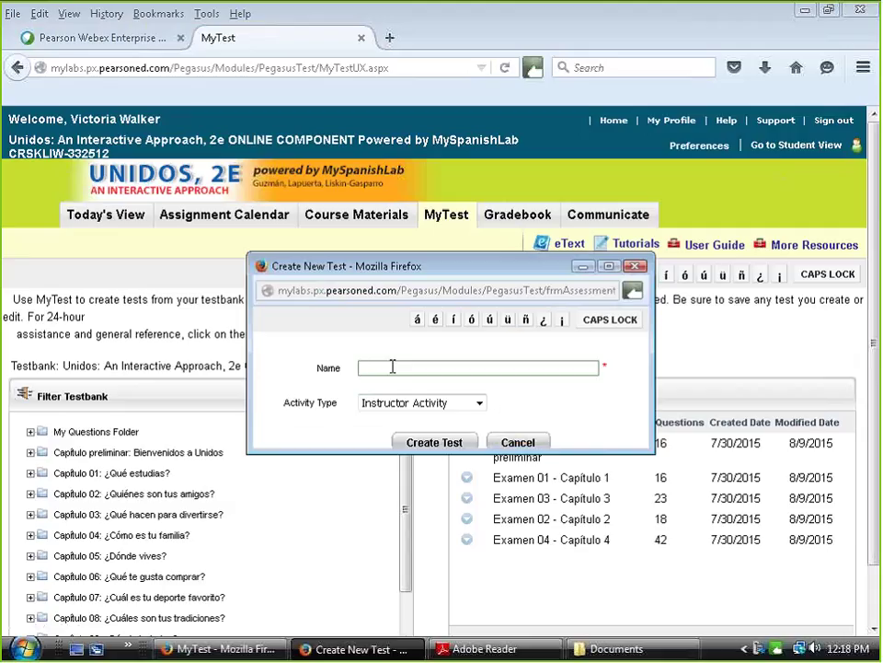
{"action": "type", "text": "Demo Exam"}
{"action": "left_click", "coordinate": [478, 405]}
{"action": "left_click", "coordinate": [377, 487]}
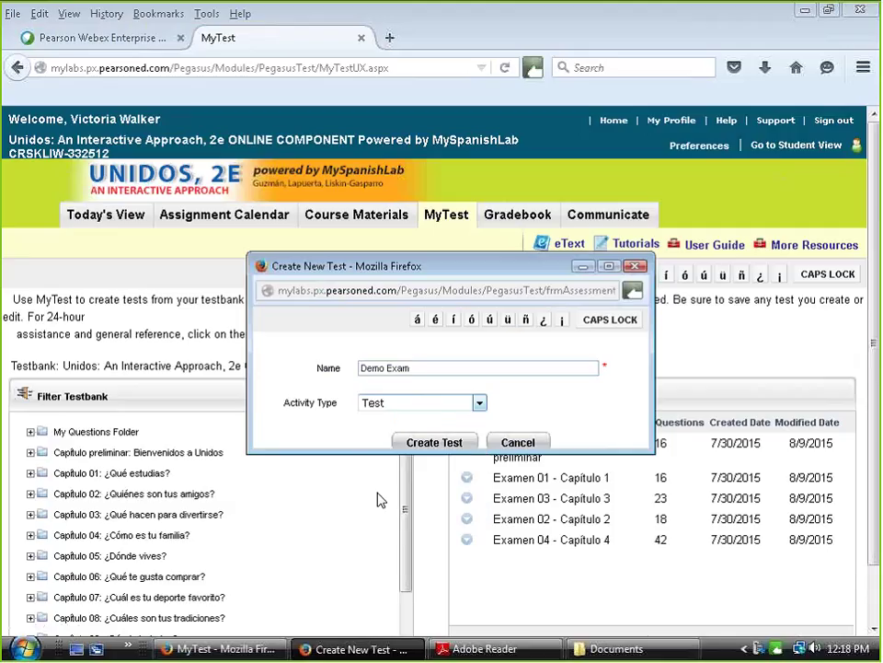
{"action": "left_click", "coordinate": [445, 443]}
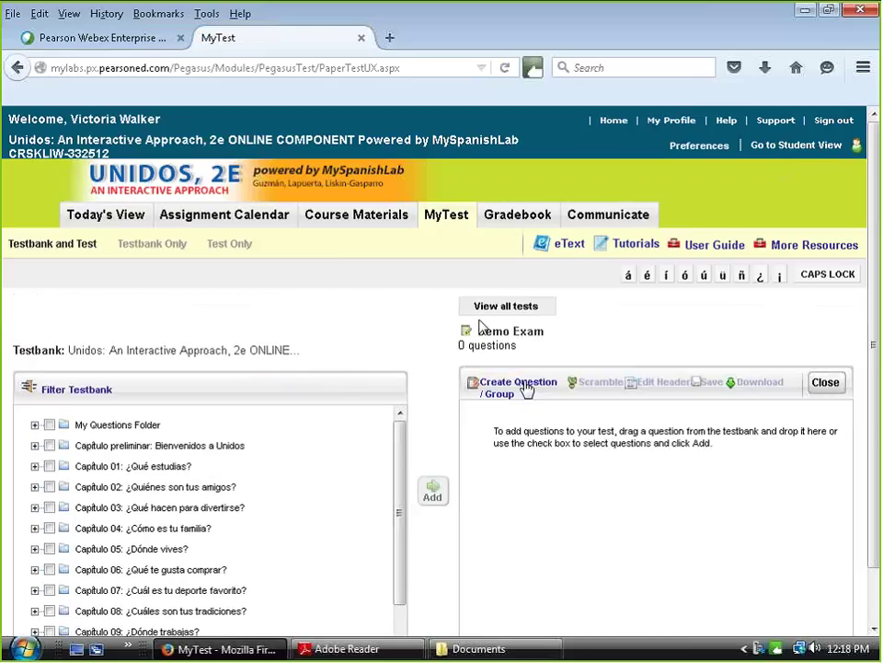
{"action": "left_click_drag", "start_coordinate": [479, 326], "coordinate": [572, 341]}
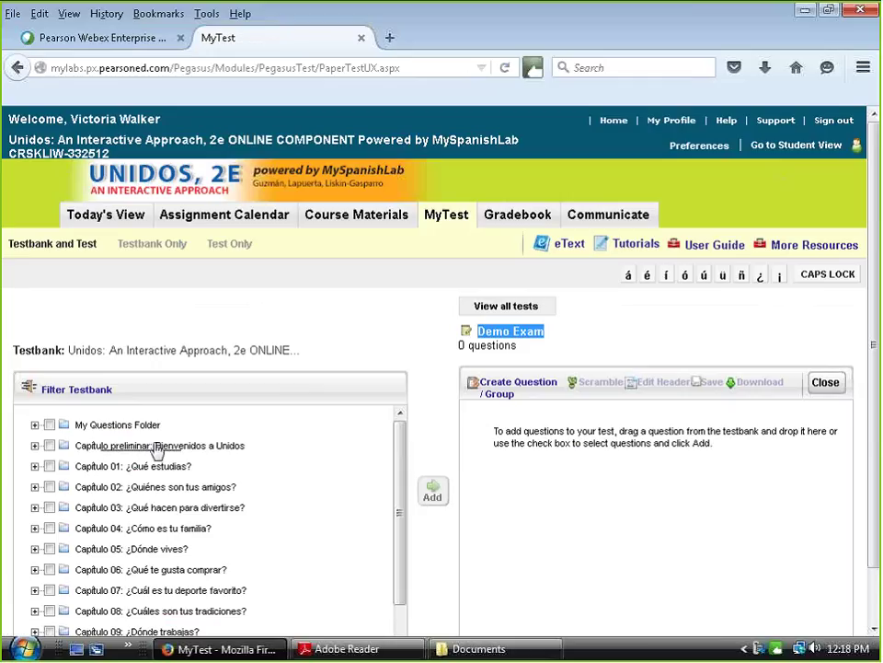
- Open the testbank folder "Capítulo 03: ¿Qué hacen para divertirse?" and look through its questions for suitable exam items
{"action": "scroll", "coordinate": [147, 450], "scroll_direction": "down", "scroll_amount": 2}
{"action": "scroll", "coordinate": [170, 488], "scroll_direction": "up", "scroll_amount": 2}
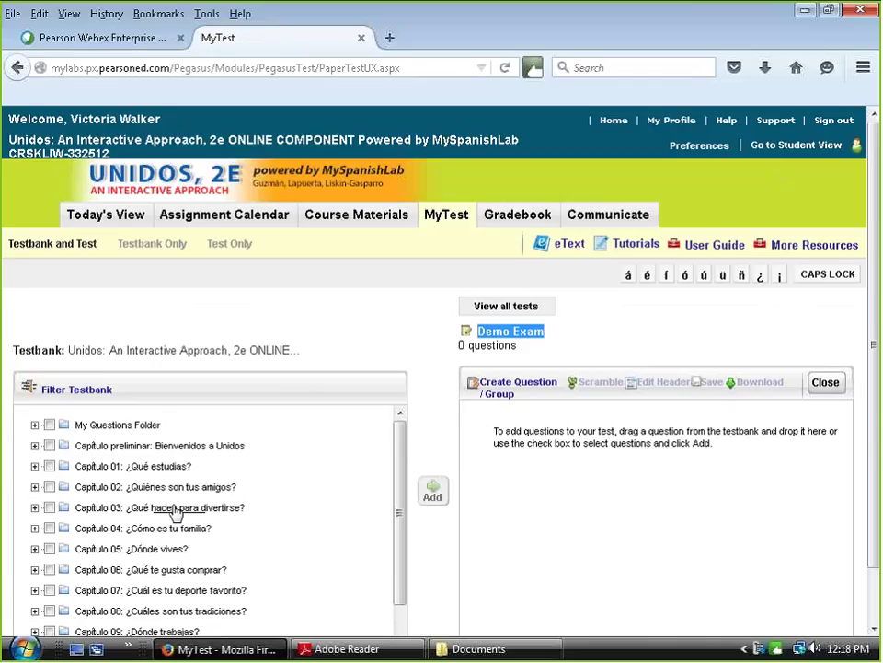
{"action": "left_click", "coordinate": [125, 512]}
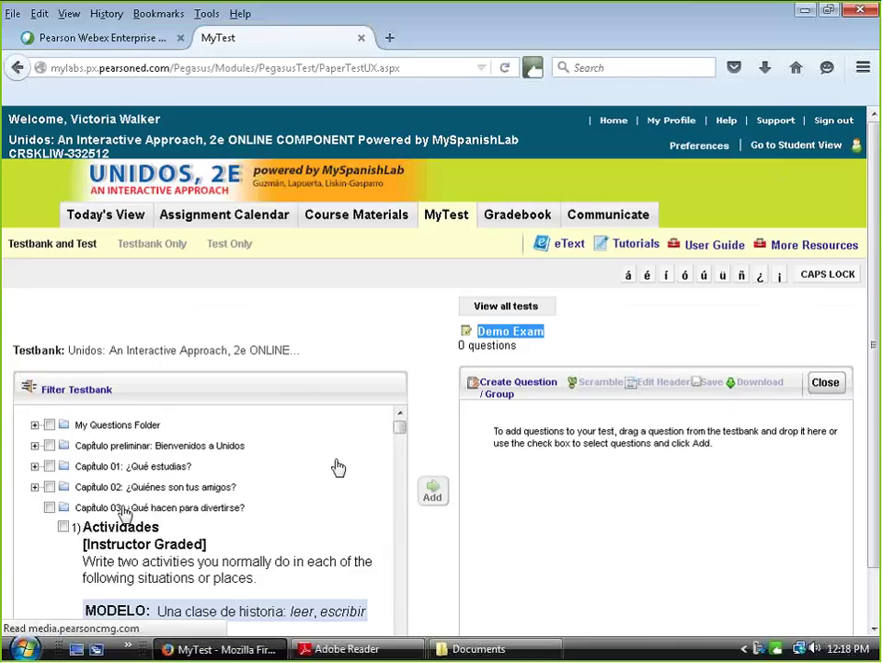
{"action": "scroll", "coordinate": [345, 462], "scroll_direction": "down", "scroll_amount": 3}
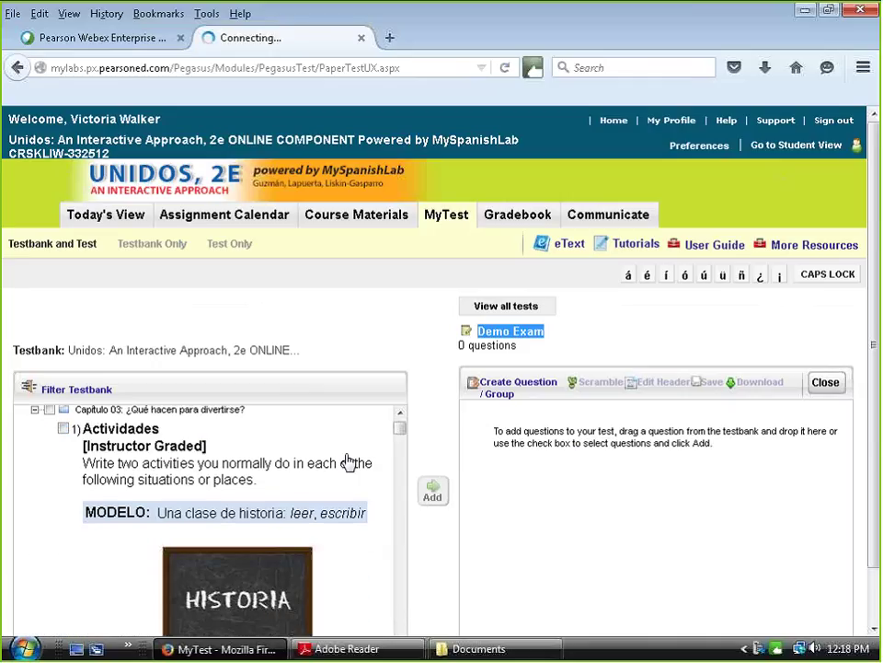
{"action": "scroll", "coordinate": [348, 461], "scroll_direction": "down", "scroll_amount": 10}
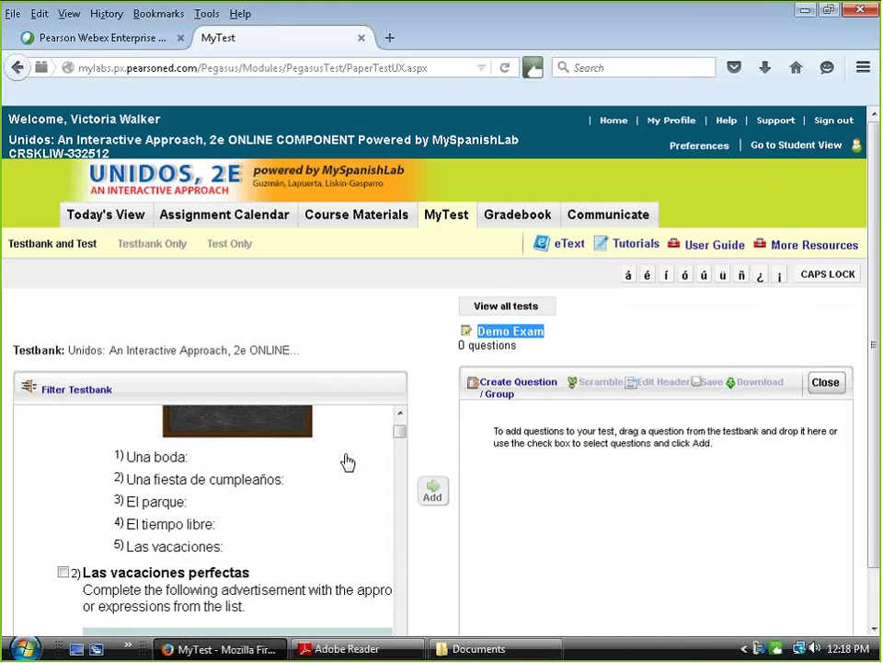
{"action": "scroll", "coordinate": [342, 462], "scroll_direction": "down", "scroll_amount": 10}
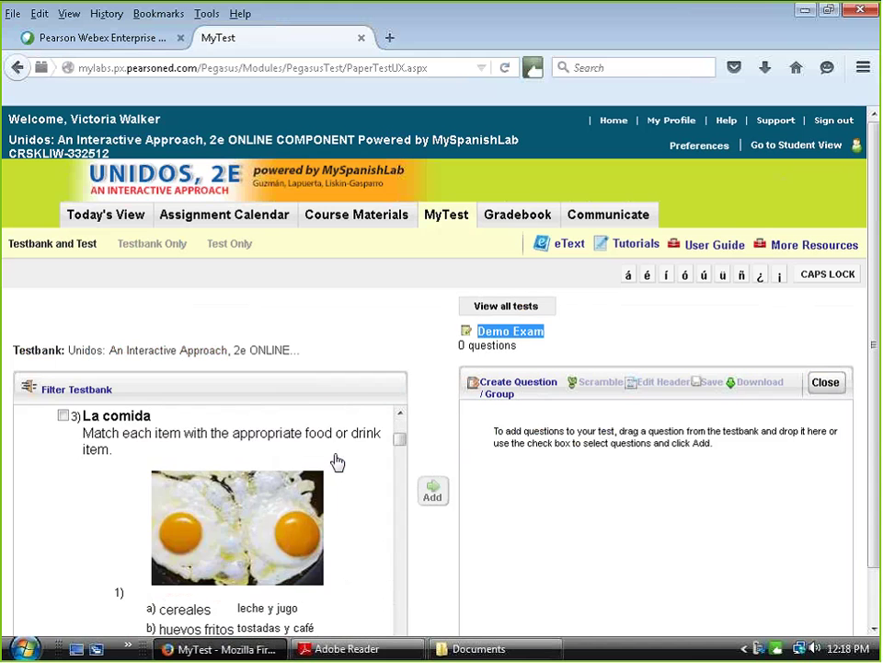
{"action": "scroll", "coordinate": [333, 461], "scroll_direction": "down", "scroll_amount": 10}
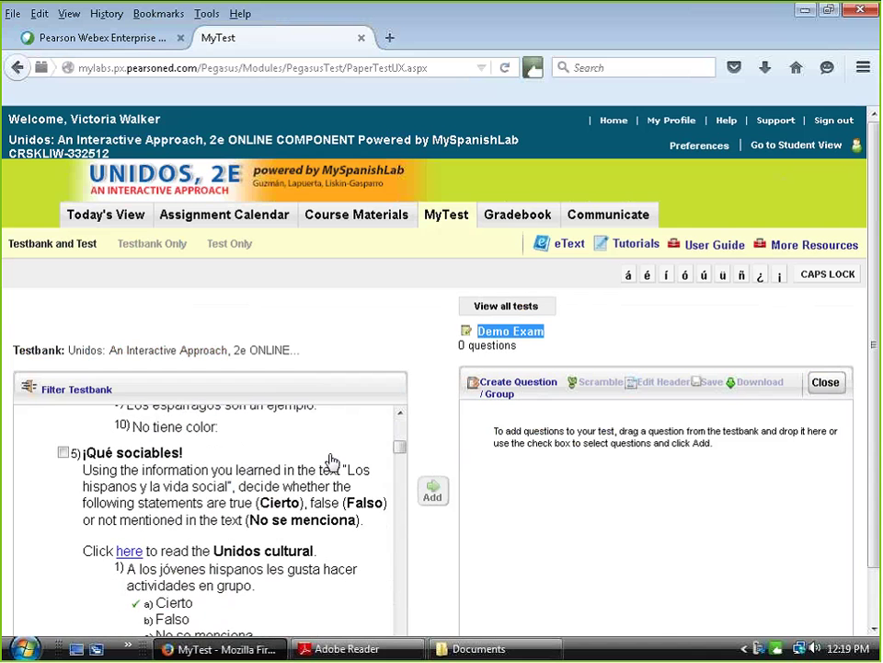
{"action": "scroll", "coordinate": [330, 461], "scroll_direction": "down", "scroll_amount": 10}
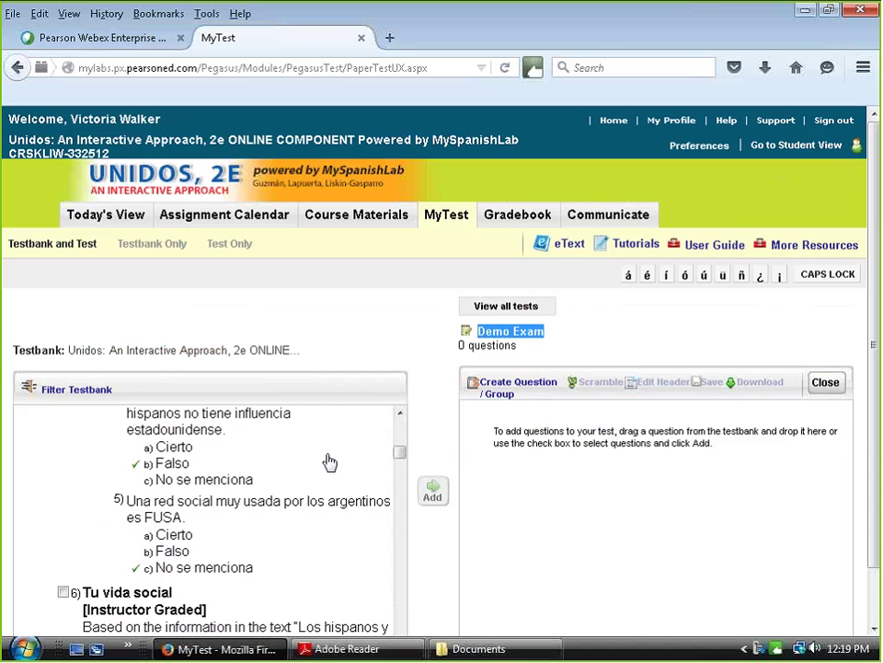
{"action": "scroll", "coordinate": [330, 461], "scroll_direction": "down", "scroll_amount": 10}
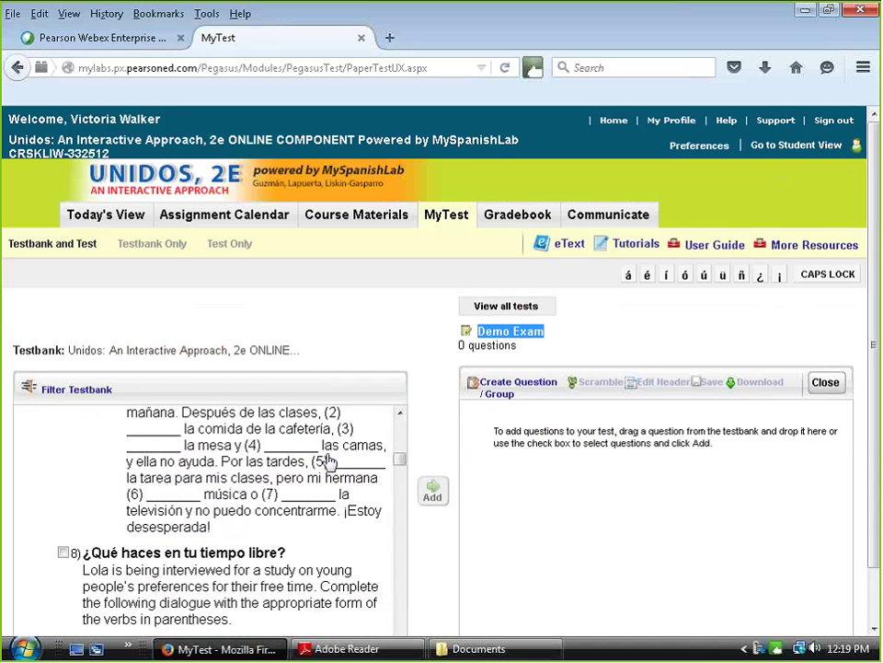
{"action": "scroll", "coordinate": [331, 461], "scroll_direction": "down", "scroll_amount": 10}
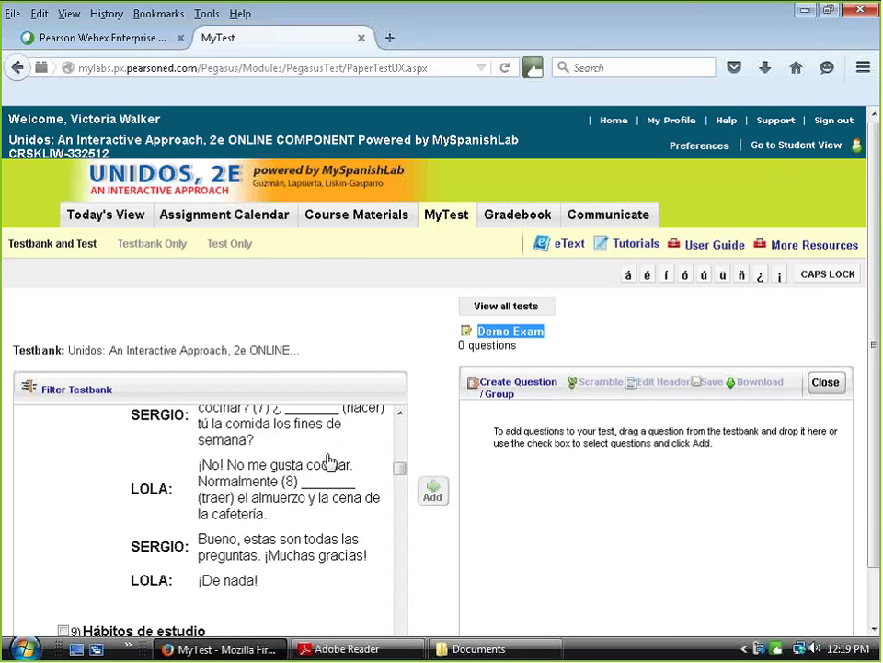
{"action": "scroll", "coordinate": [331, 461], "scroll_direction": "down", "scroll_amount": 10}
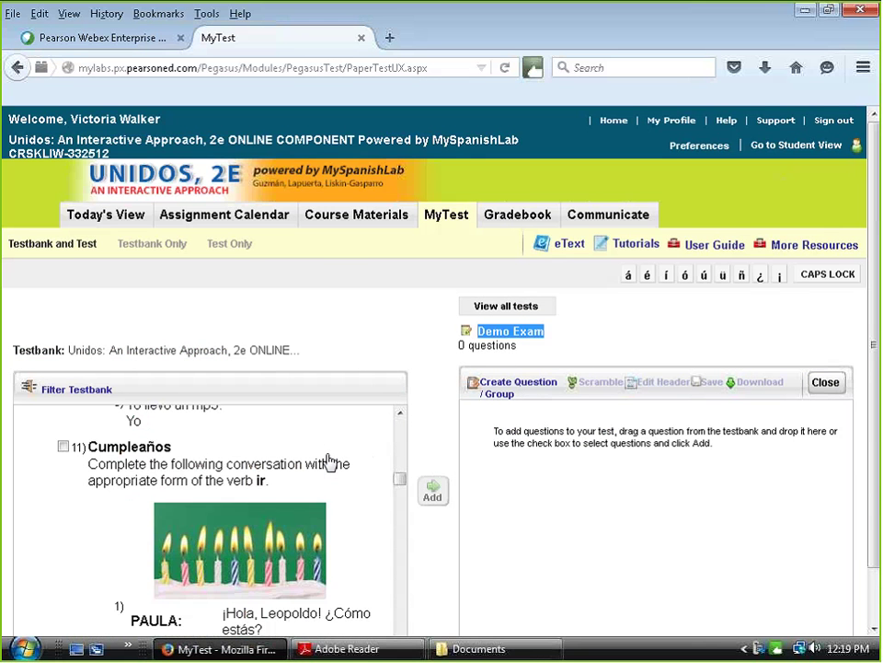
{"action": "scroll", "coordinate": [330, 461], "scroll_direction": "down", "scroll_amount": 4}
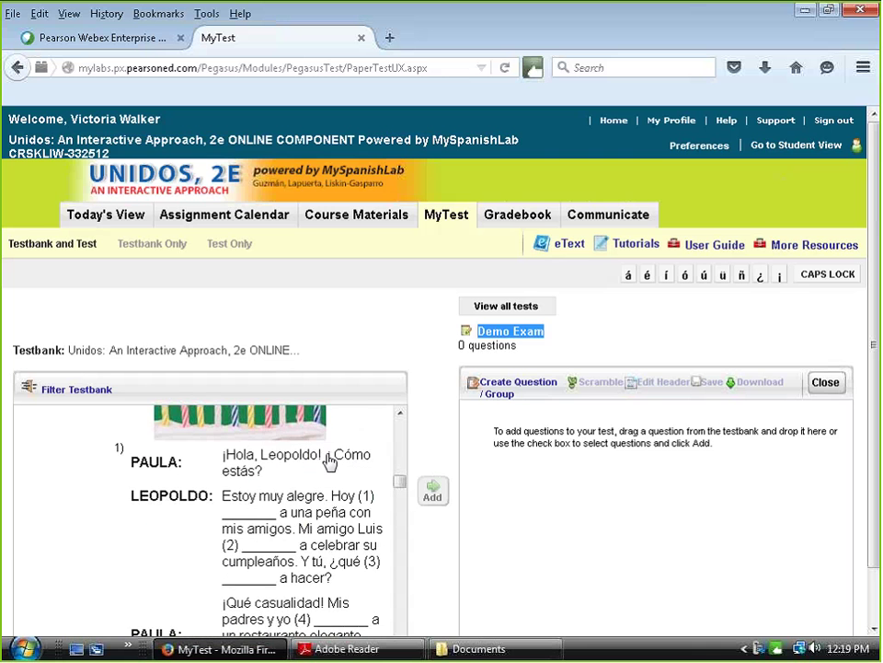
{"action": "scroll", "coordinate": [331, 462], "scroll_direction": "down", "scroll_amount": 8}
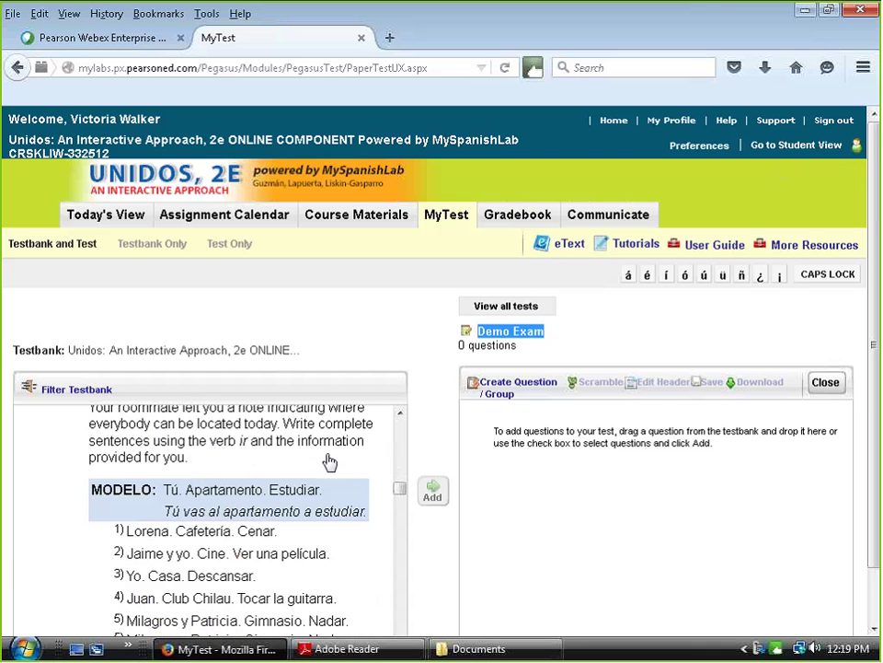
{"action": "scroll", "coordinate": [330, 461], "scroll_direction": "down", "scroll_amount": 6}
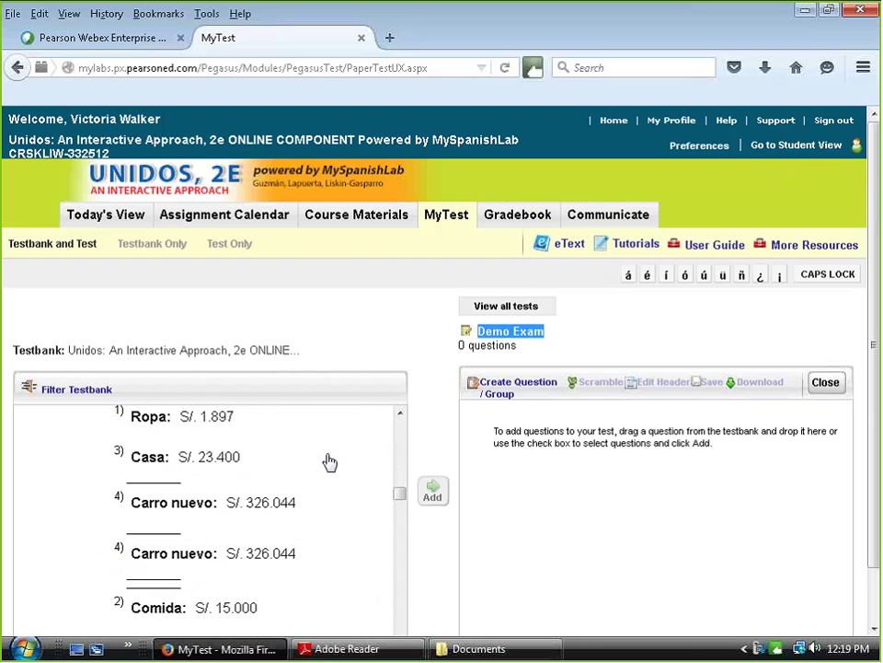
{"action": "scroll", "coordinate": [331, 461], "scroll_direction": "down", "scroll_amount": 8}
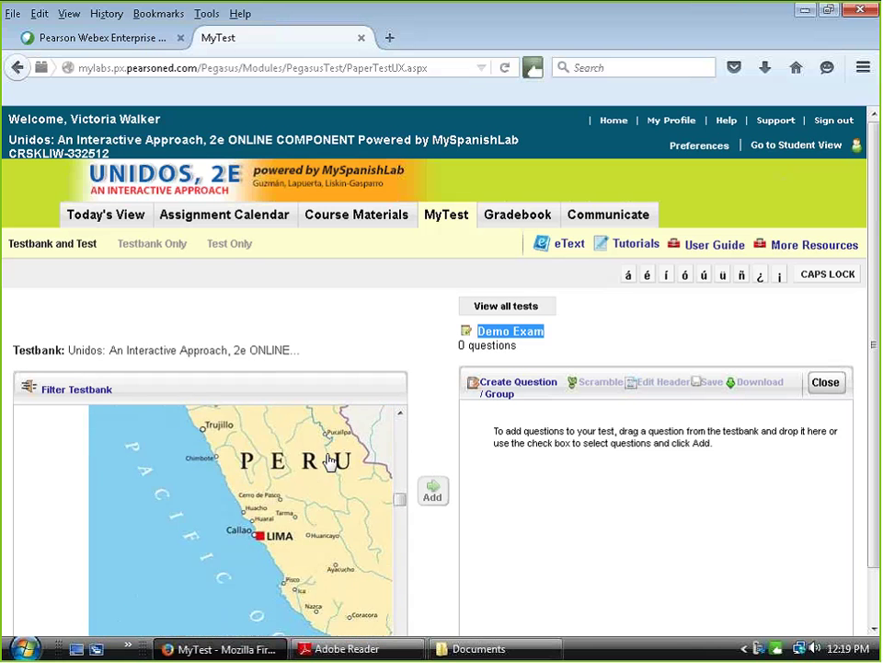
{"action": "scroll", "coordinate": [330, 461], "scroll_direction": "down", "scroll_amount": 10}
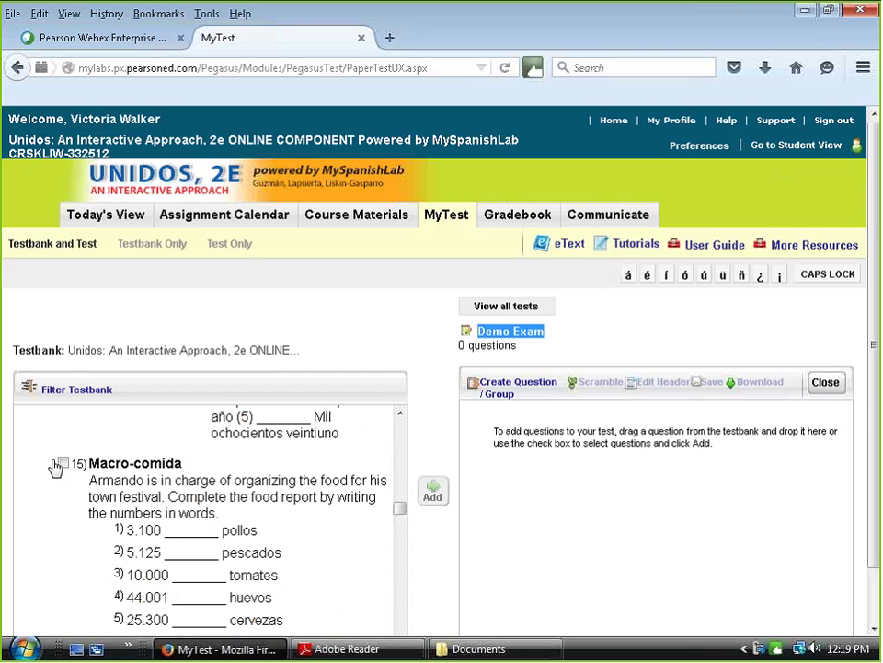
- Add the Capítulo 03 questions Macro-comida, ¿Dónde está Esteban?, Jaime y Andrés and La rutina de los domingos to the Demo Exam
{"action": "left_click", "coordinate": [62, 463]}
{"action": "scroll", "coordinate": [353, 520], "scroll_direction": "down", "scroll_amount": 8}
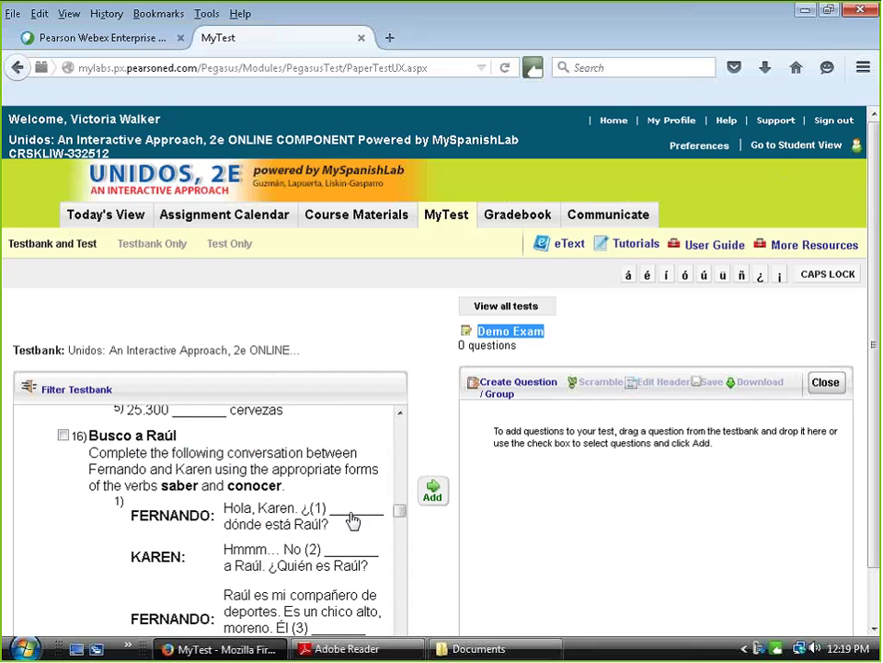
{"action": "scroll", "coordinate": [350, 522], "scroll_direction": "down", "scroll_amount": 10}
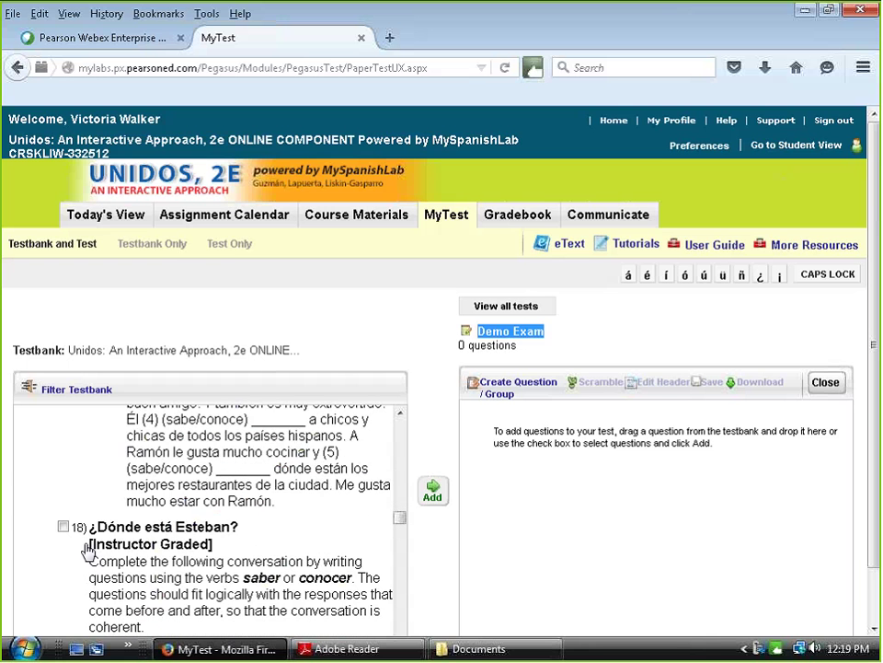
{"action": "scroll", "coordinate": [308, 517], "scroll_direction": "down", "scroll_amount": 10}
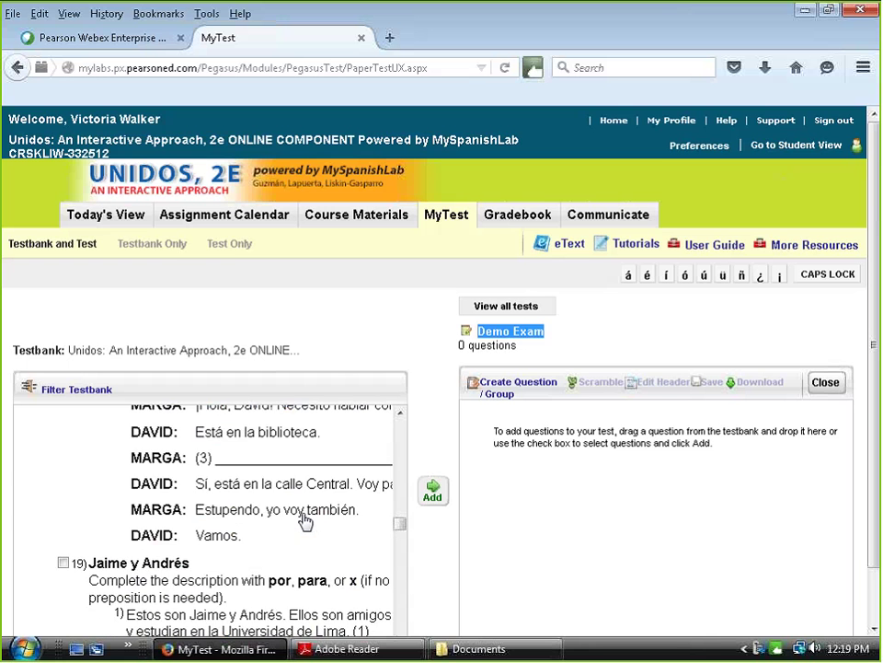
{"action": "scroll", "coordinate": [295, 509], "scroll_direction": "up", "scroll_amount": 3}
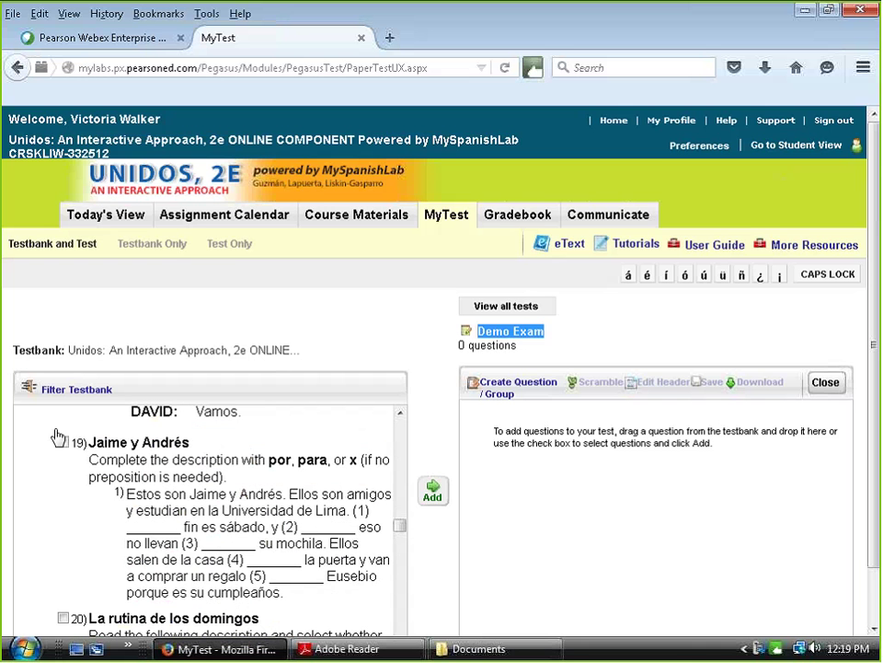
{"action": "left_click", "coordinate": [59, 440]}
{"action": "scroll", "coordinate": [342, 509], "scroll_direction": "down", "scroll_amount": 5}
{"action": "scroll", "coordinate": [342, 510], "scroll_direction": "down", "scroll_amount": 10}
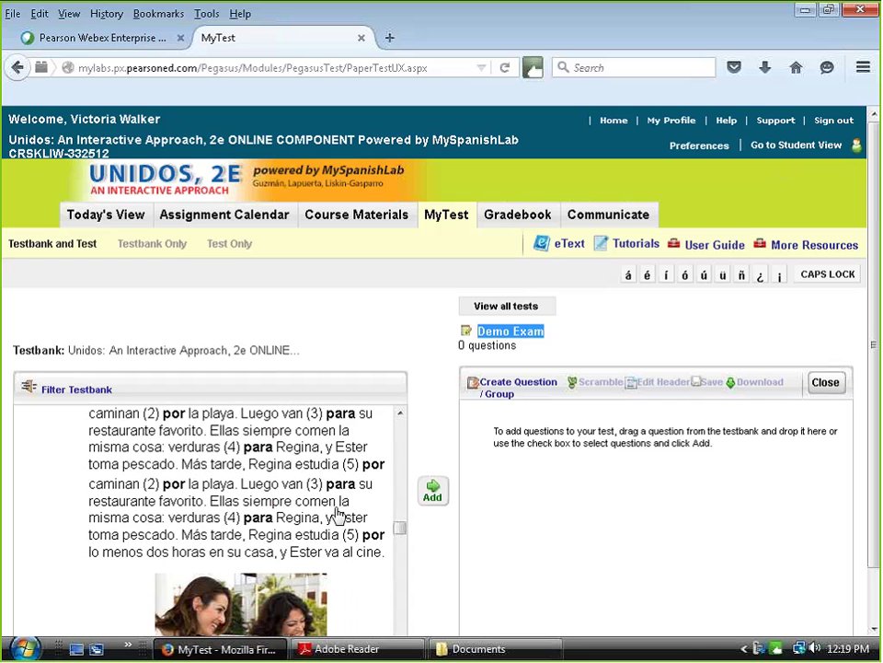
{"action": "scroll", "coordinate": [333, 516], "scroll_direction": "down", "scroll_amount": 5}
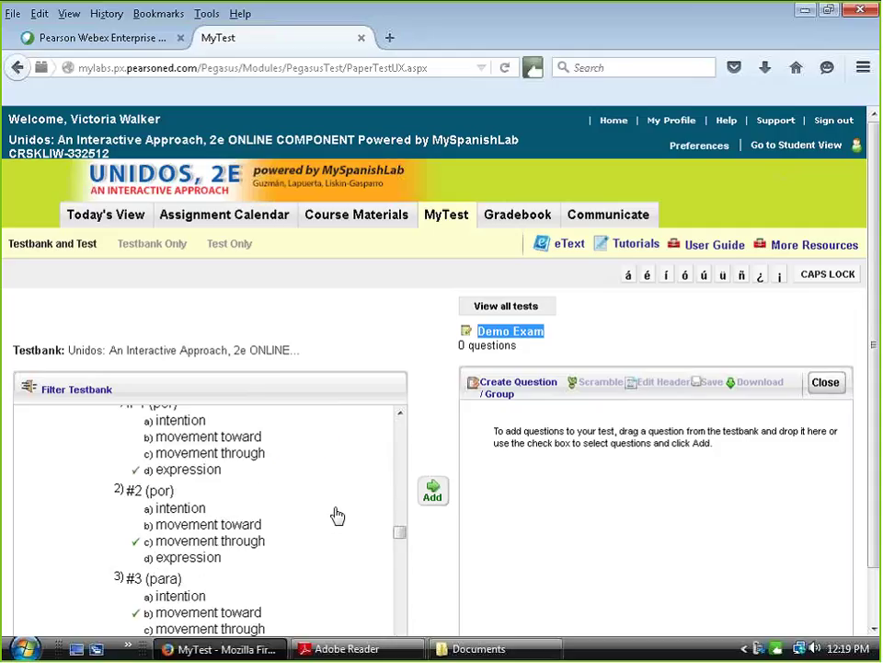
{"action": "scroll", "coordinate": [242, 499], "scroll_direction": "up", "scroll_amount": 7}
{"action": "scroll", "coordinate": [242, 499], "scroll_direction": "up", "scroll_amount": 5}
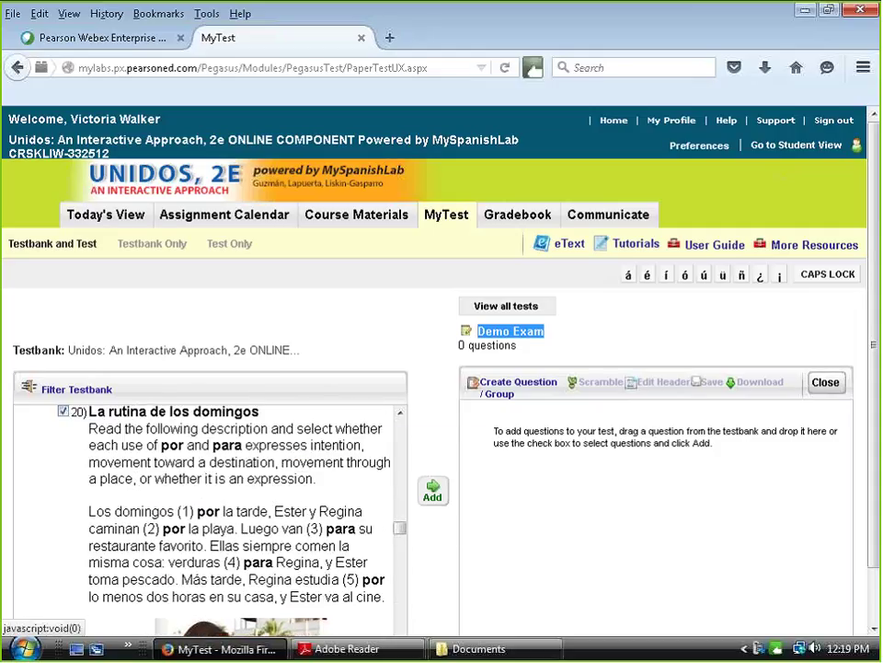
{"action": "left_click", "coordinate": [432, 489]}
- Review the questions added to the Demo Exam, then save the test and close it to return to the test list
{"action": "scroll", "coordinate": [767, 514], "scroll_direction": "down", "scroll_amount": 5}
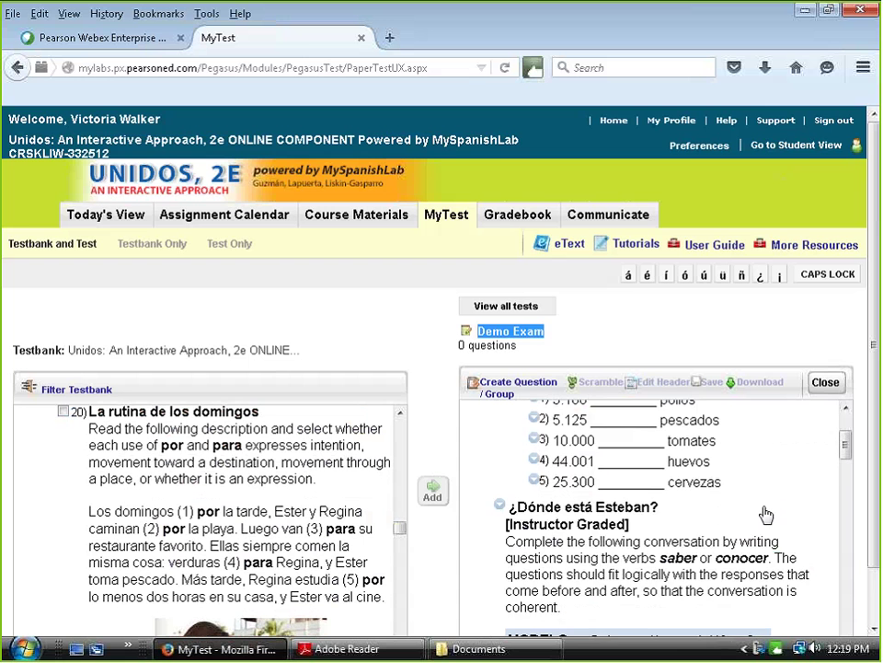
{"action": "scroll", "coordinate": [767, 514], "scroll_direction": "down", "scroll_amount": 10}
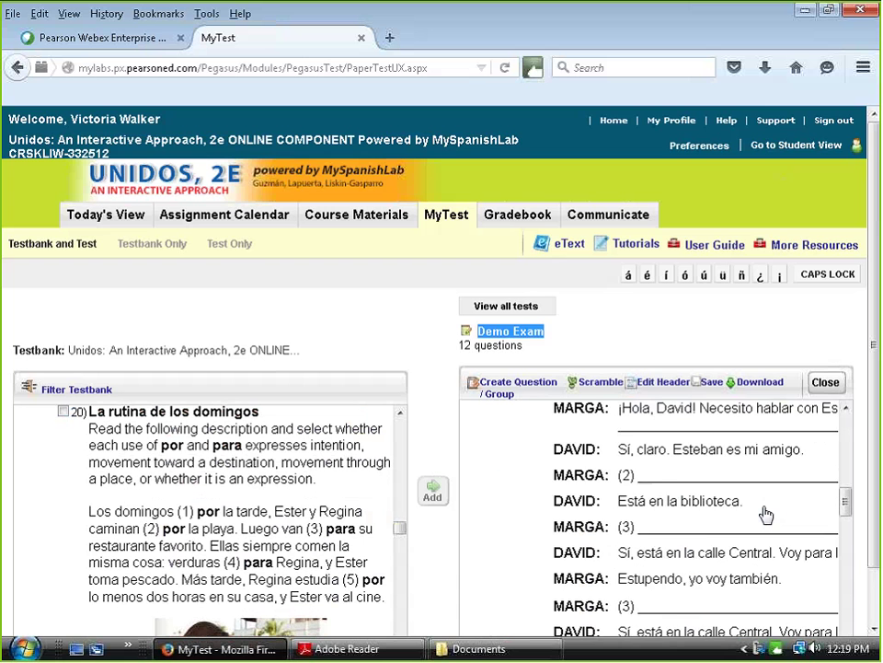
{"action": "scroll", "coordinate": [760, 517], "scroll_direction": "down", "scroll_amount": 6}
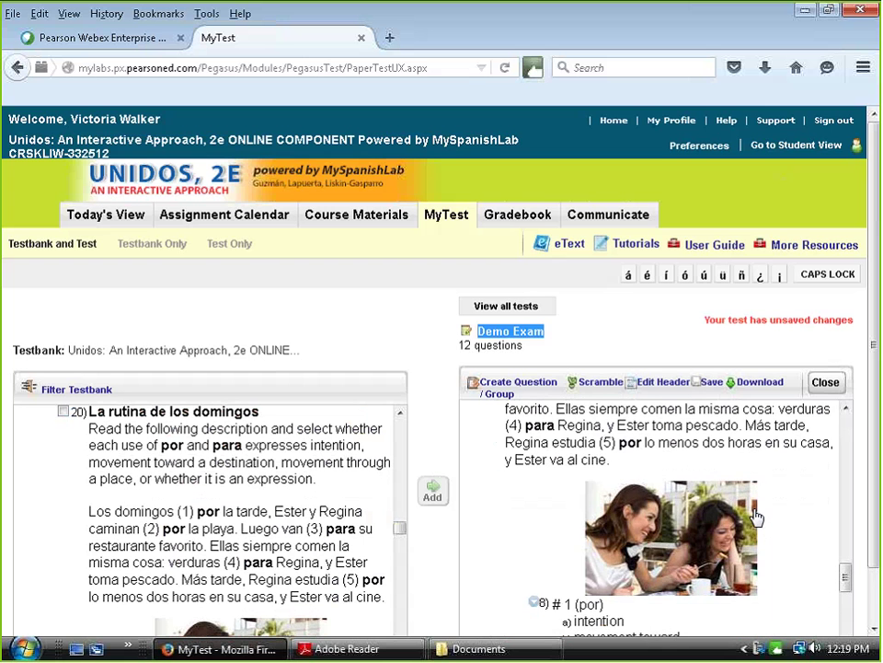
{"action": "scroll", "coordinate": [879, 488], "scroll_direction": "down", "scroll_amount": 1}
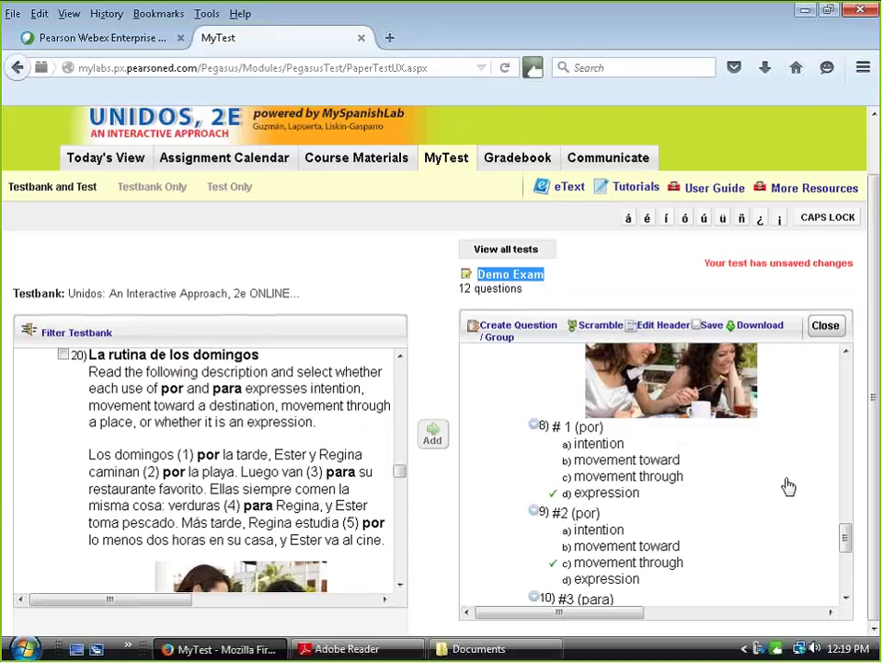
{"action": "left_click", "coordinate": [712, 329]}
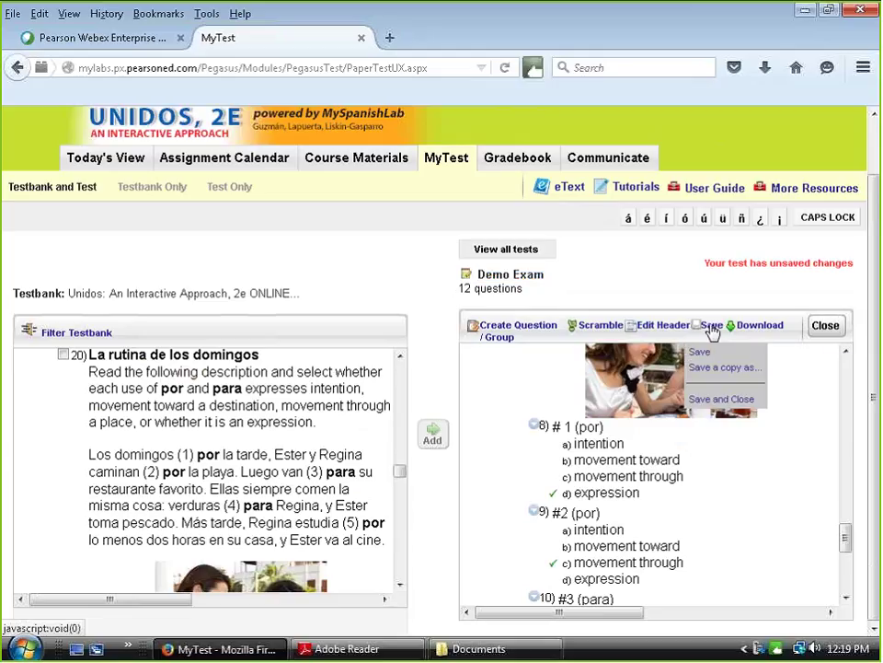
{"action": "left_click", "coordinate": [704, 354]}
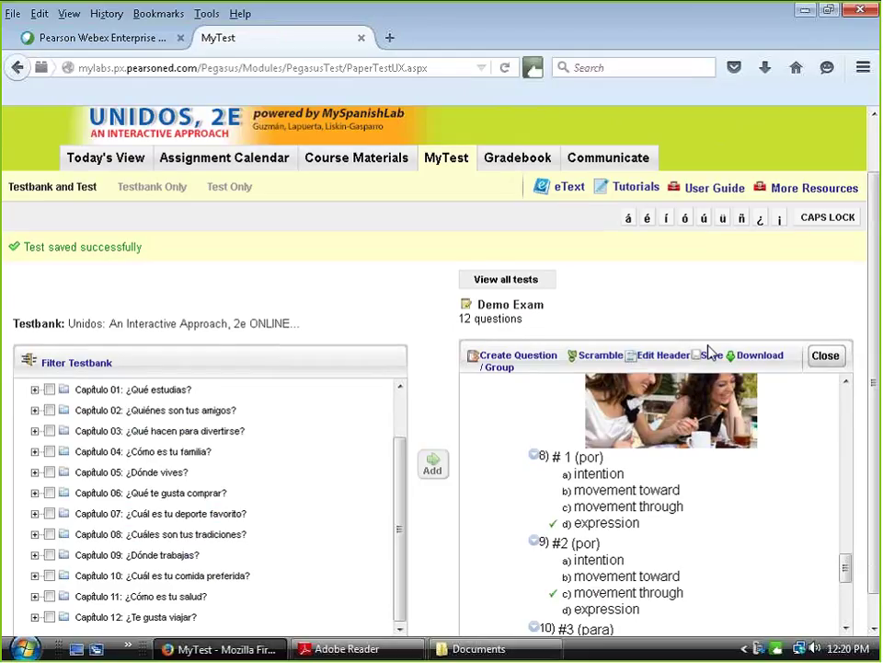
{"action": "left_click", "coordinate": [824, 365]}
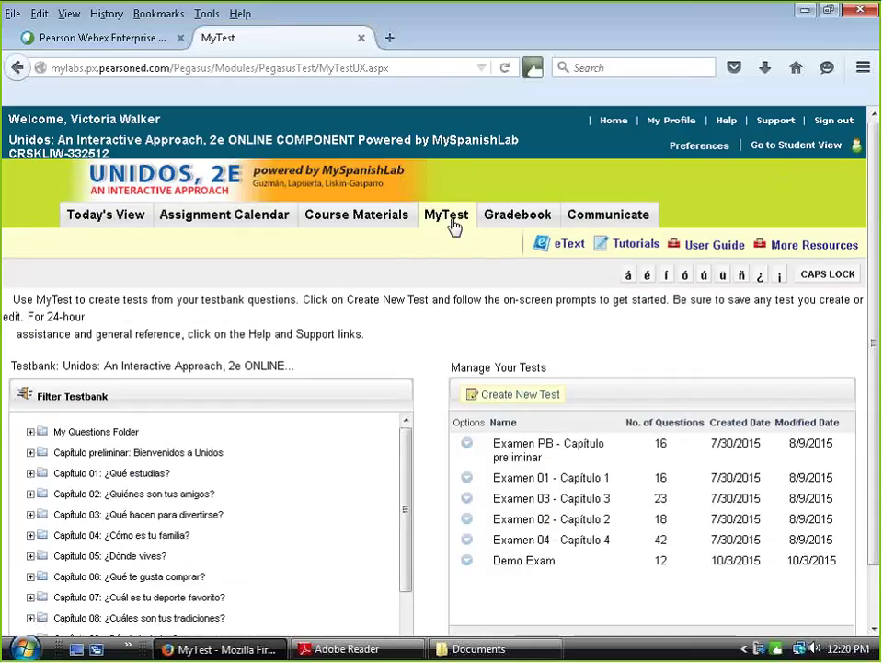
- Add My Tests Folder from the Course Materials Library to the course materials
{"action": "left_click_drag", "start_coordinate": [492, 561], "coordinate": [563, 561]}
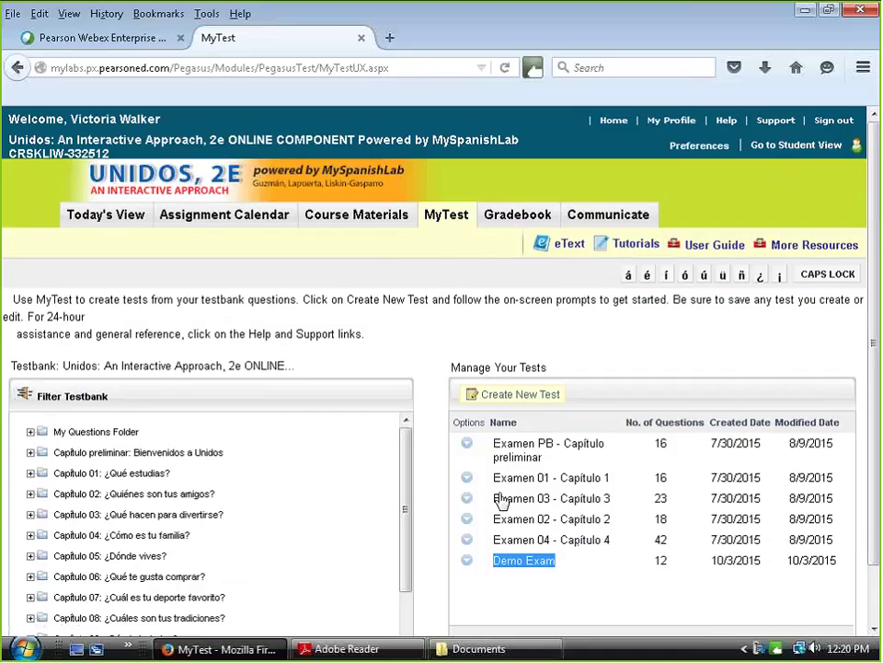
{"action": "left_click", "coordinate": [348, 226]}
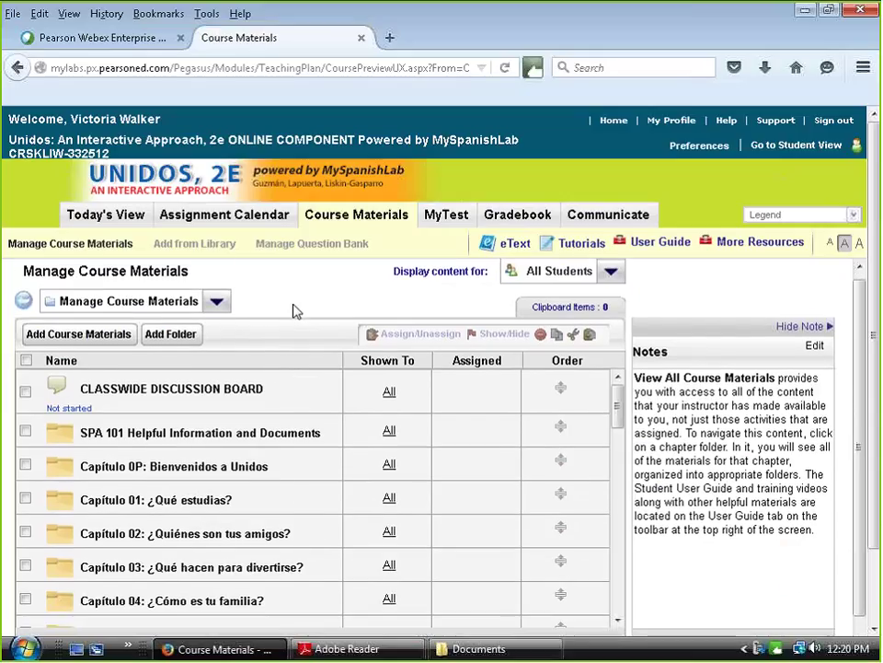
{"action": "scroll", "coordinate": [292, 310], "scroll_direction": "down", "scroll_amount": 2}
{"action": "scroll", "coordinate": [291, 309], "scroll_direction": "up", "scroll_amount": 2}
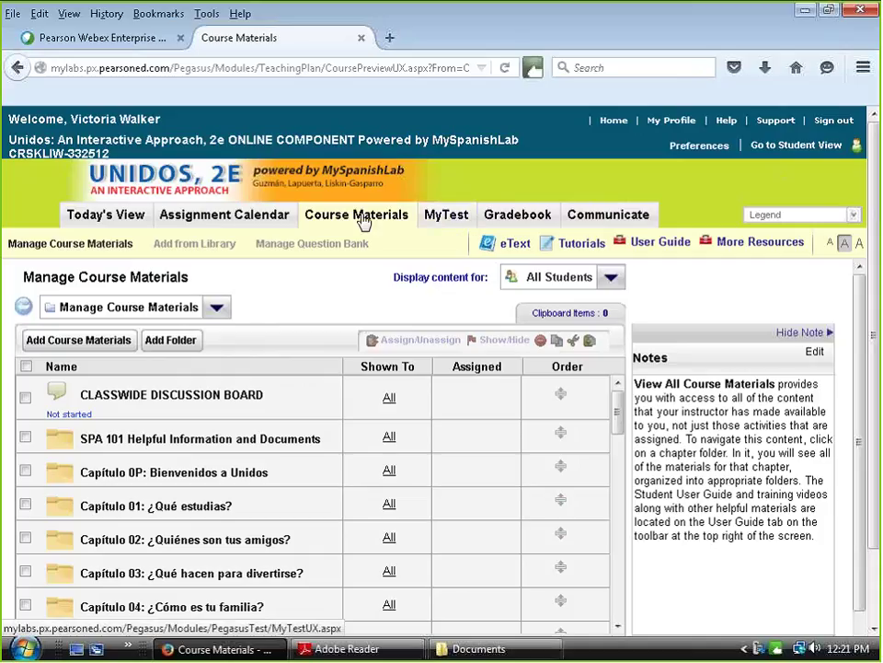
{"action": "left_click", "coordinate": [75, 342]}
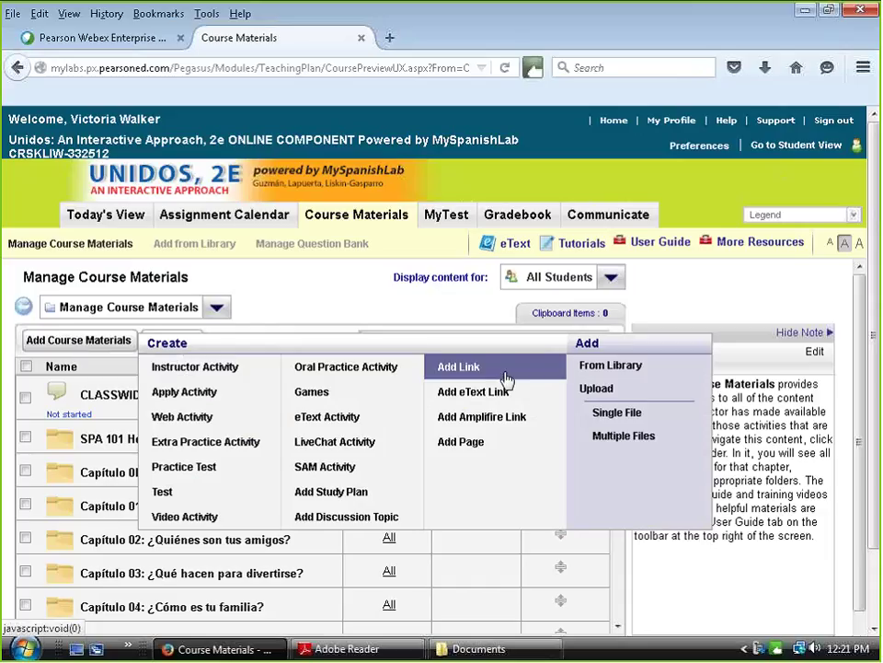
{"action": "left_click", "coordinate": [609, 365]}
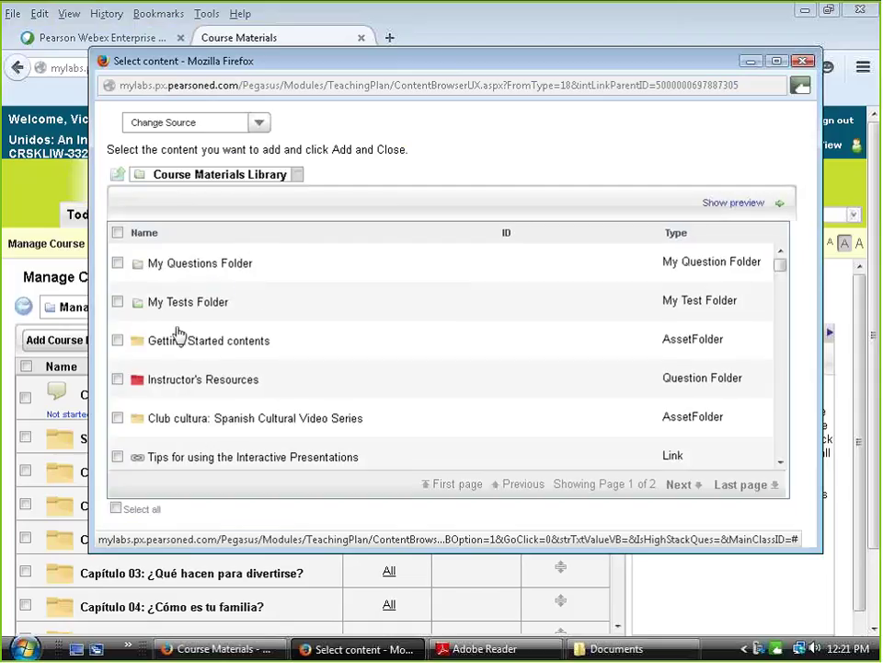
{"action": "left_click", "coordinate": [117, 301]}
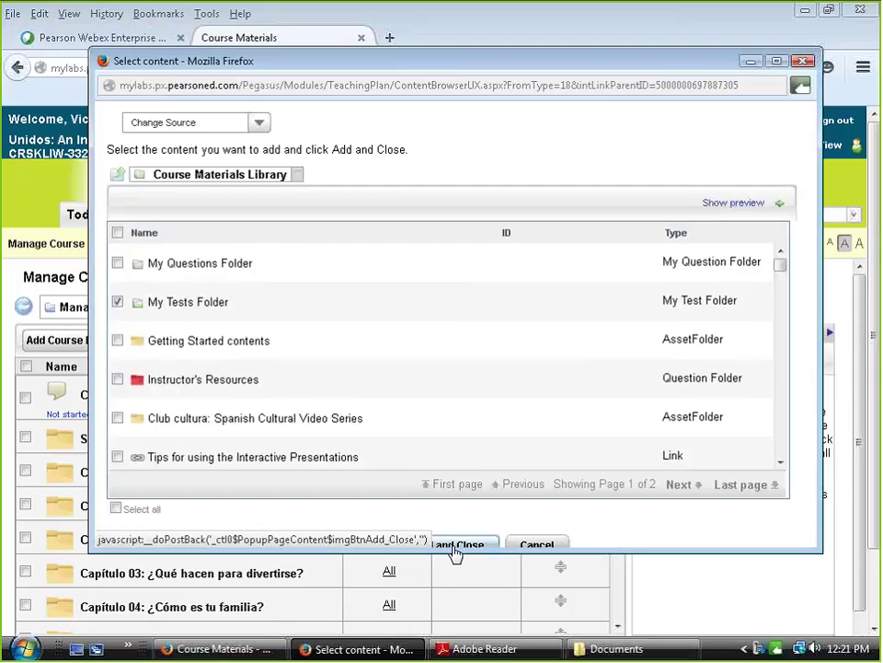
{"action": "left_click", "coordinate": [453, 547]}
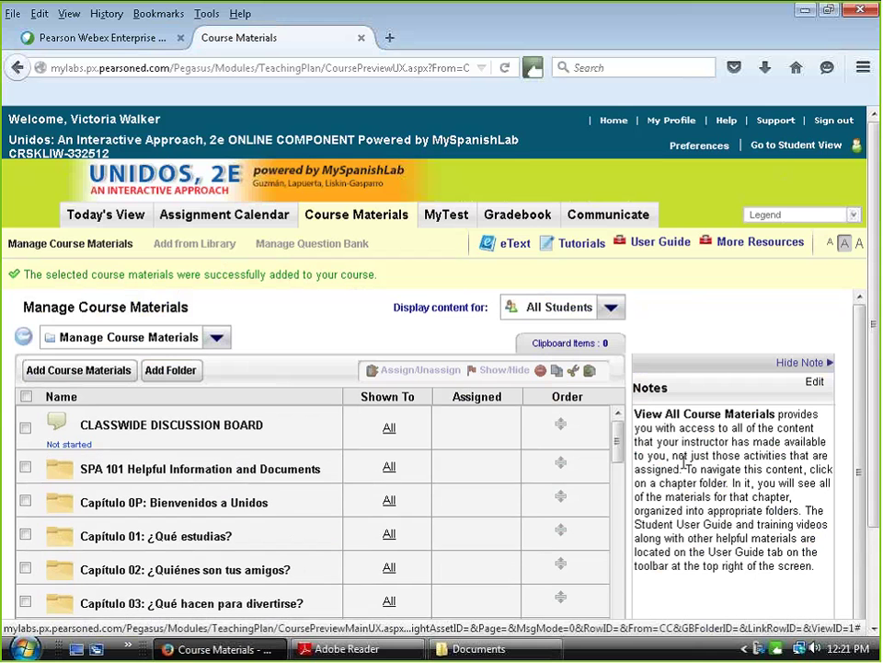
- Open My Tests Folder in the course materials and open the Demo Exam for editing
{"action": "left_click_drag", "start_coordinate": [618, 440], "coordinate": [607, 638]}
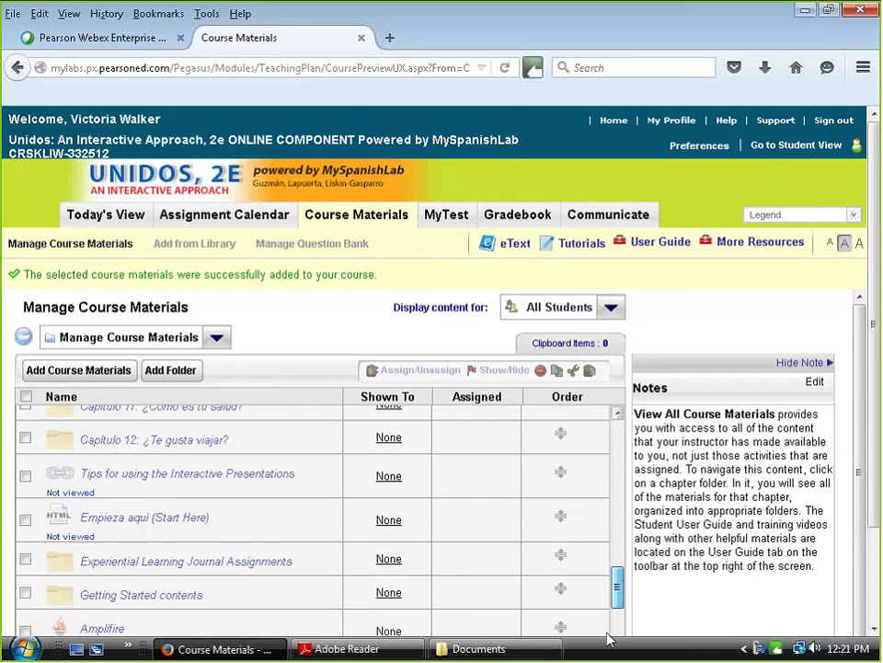
{"action": "scroll", "coordinate": [286, 529], "scroll_direction": "down", "scroll_amount": 3}
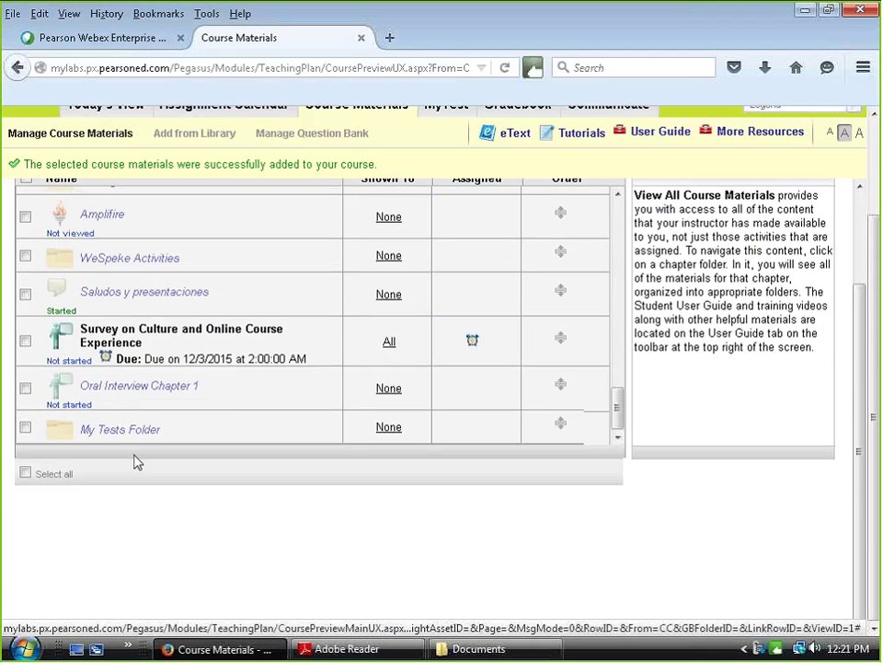
{"action": "left_click", "coordinate": [132, 432]}
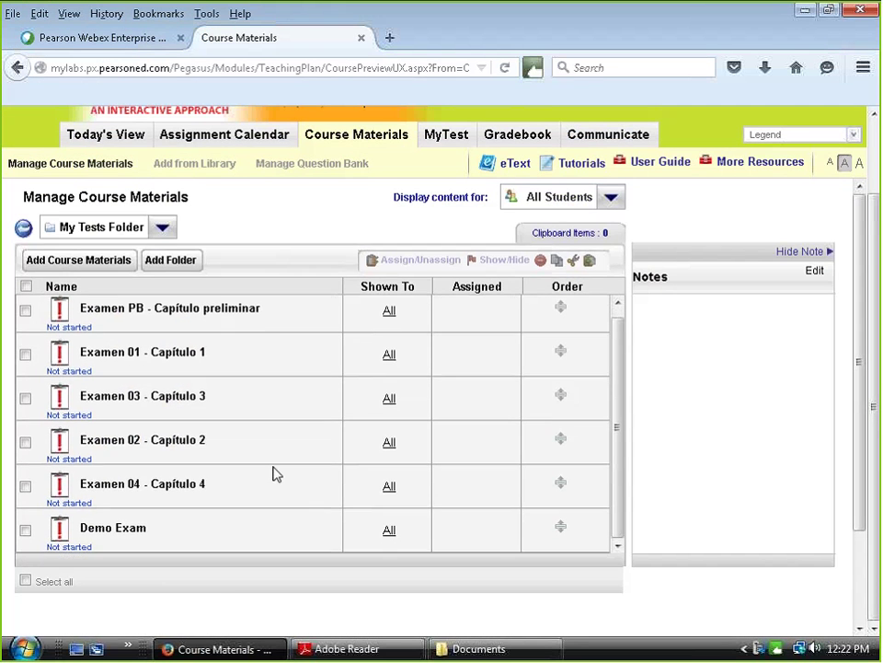
{"action": "scroll", "coordinate": [274, 473], "scroll_direction": "down", "scroll_amount": 2}
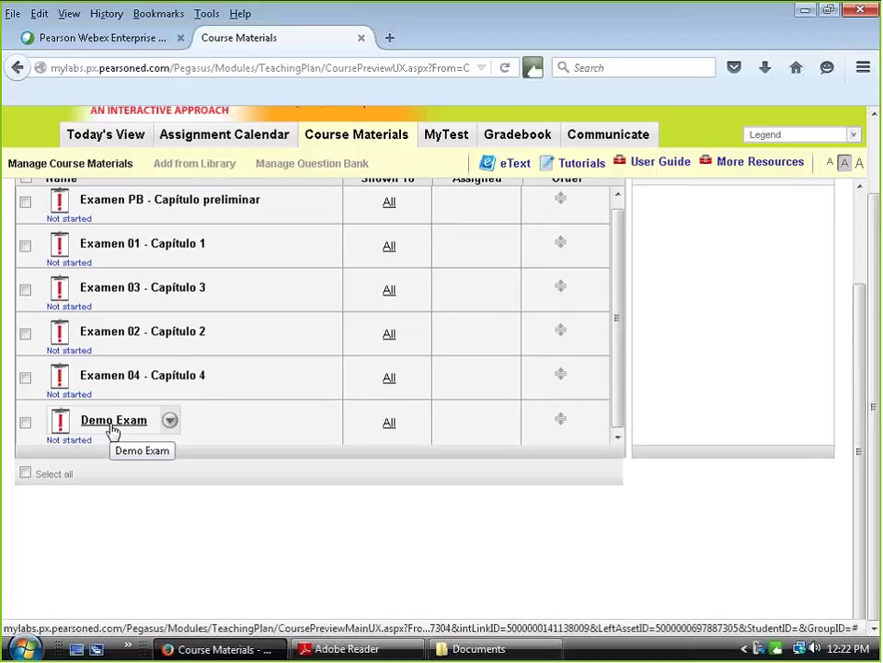
{"action": "left_click", "coordinate": [172, 424]}
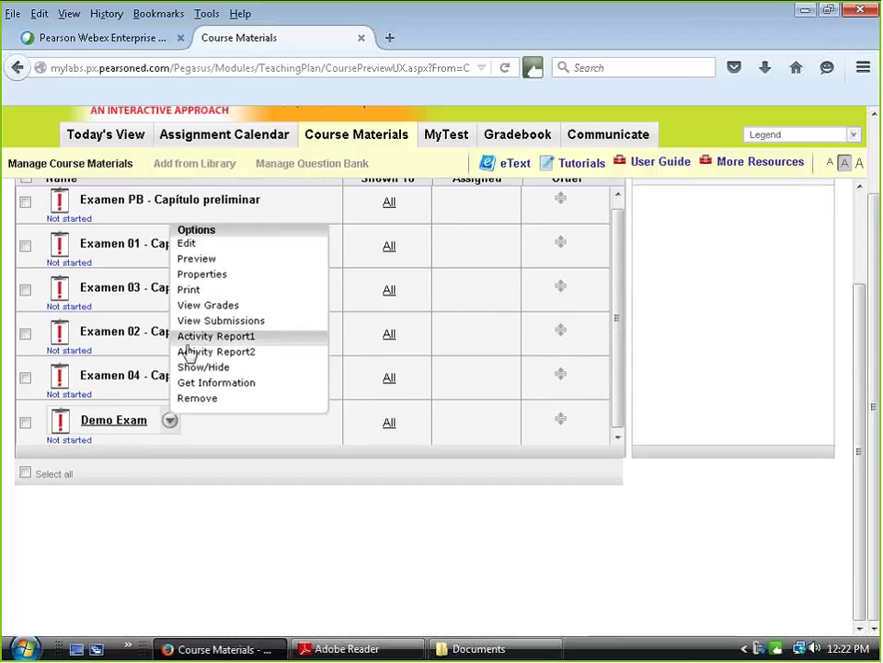
{"action": "left_click", "coordinate": [195, 246]}
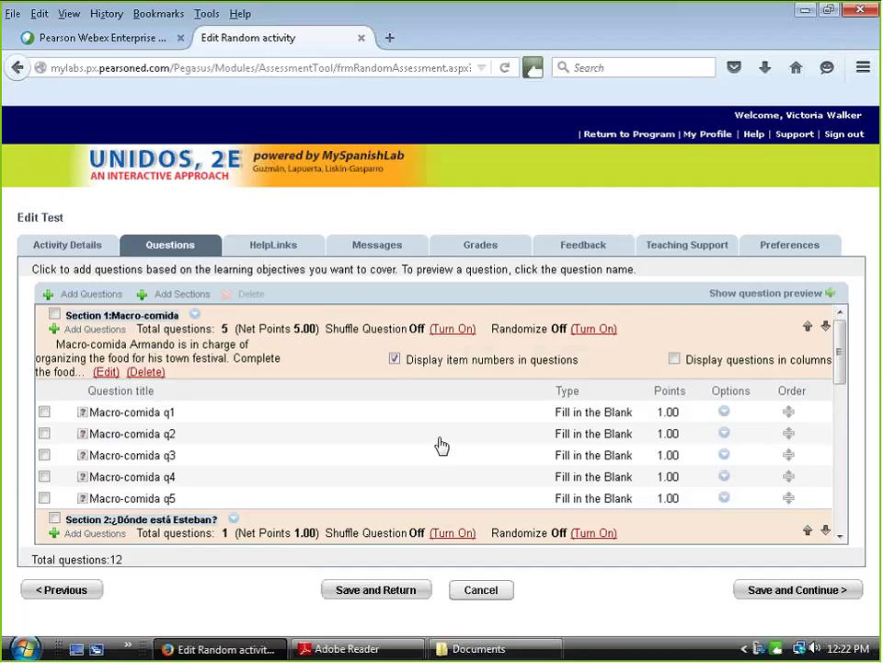
- Turn on Randomize for Section 4, La rutina de los domingos, with 3 questions to include, and save the test
{"action": "scroll", "coordinate": [553, 461], "scroll_direction": "down", "scroll_amount": 5}
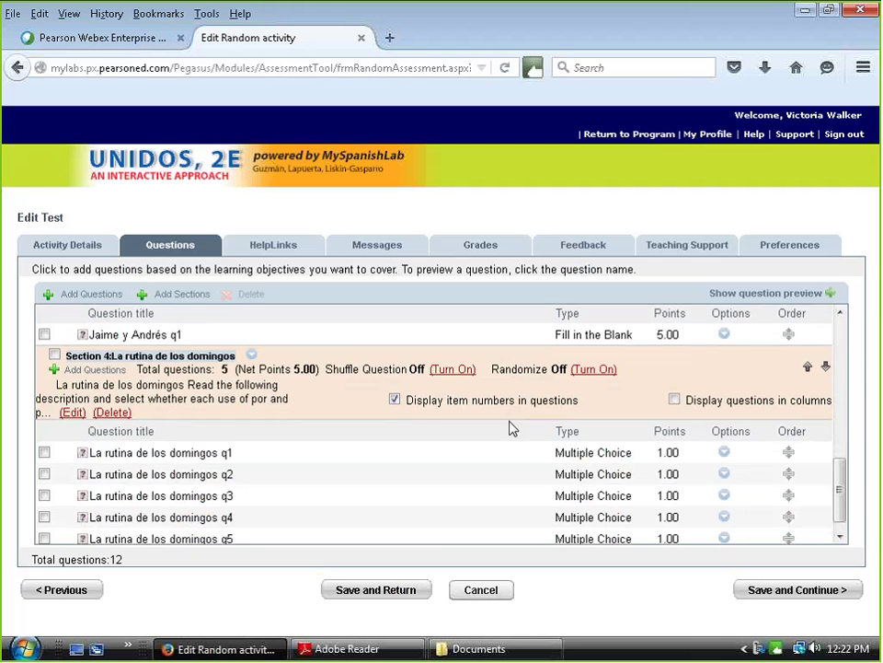
{"action": "scroll", "coordinate": [512, 429], "scroll_direction": "down", "scroll_amount": 1}
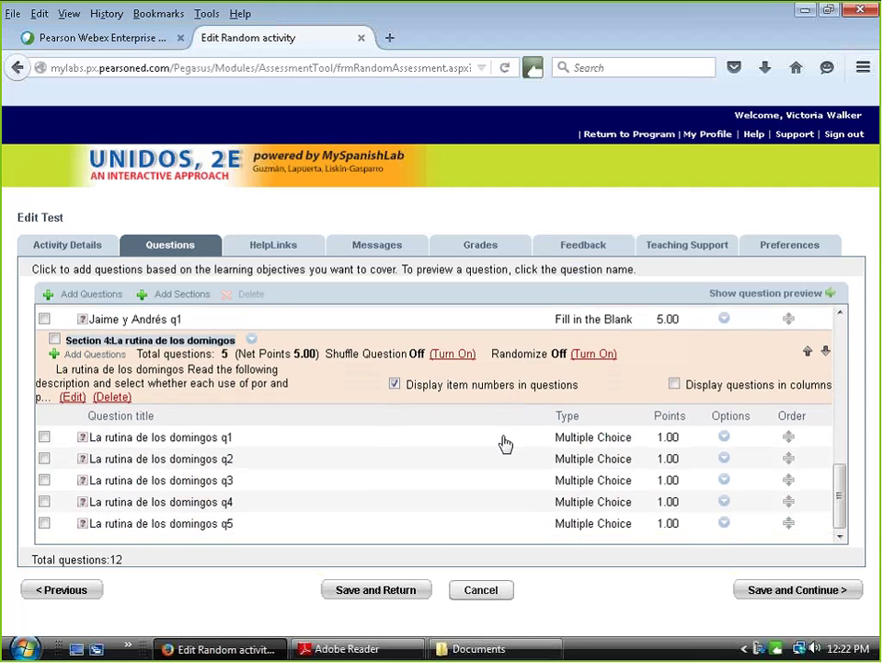
{"action": "scroll", "coordinate": [505, 443], "scroll_direction": "up", "scroll_amount": 2}
{"action": "scroll", "coordinate": [375, 460], "scroll_direction": "down", "scroll_amount": 2}
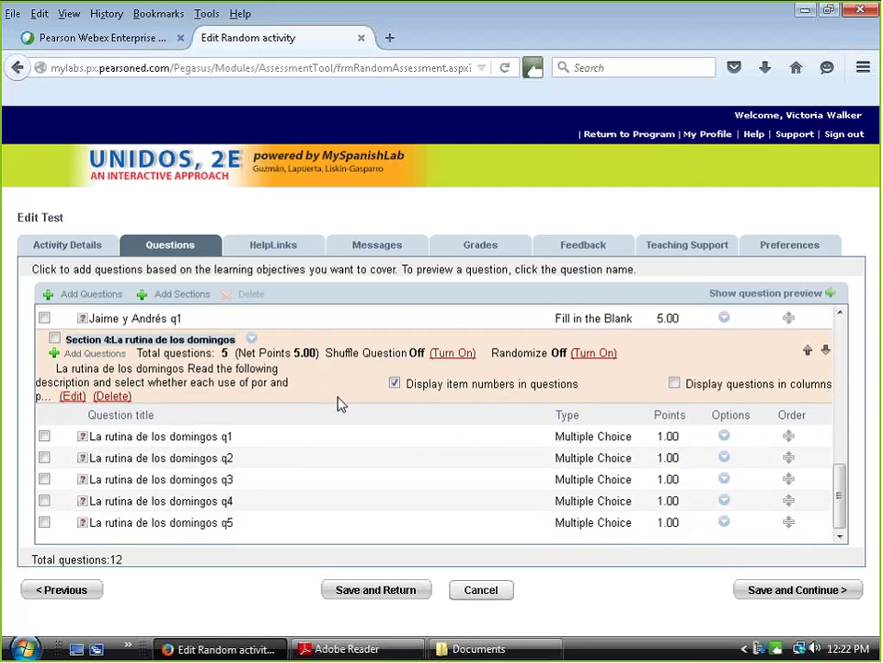
{"action": "left_click", "coordinate": [450, 359]}
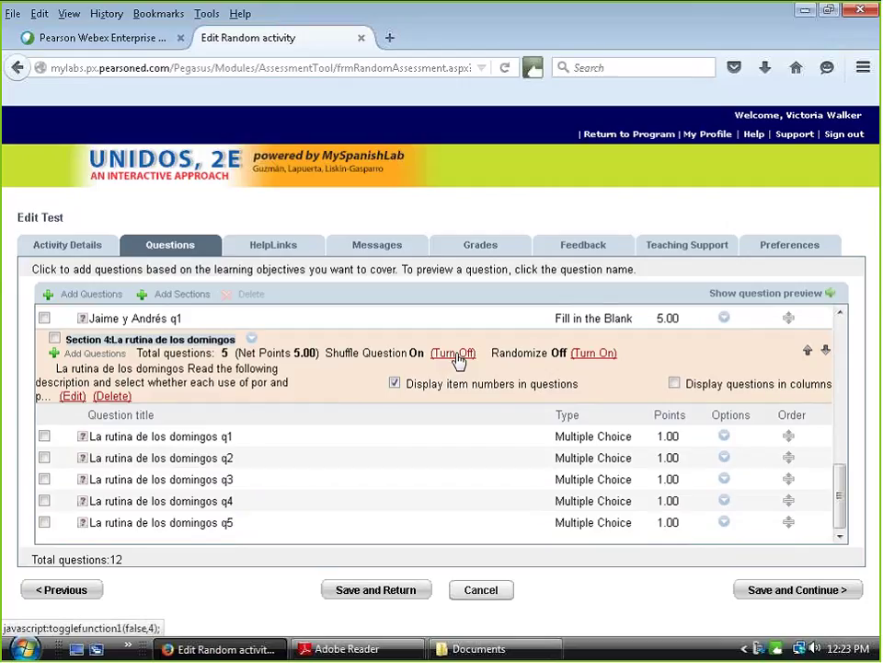
{"action": "left_click", "coordinate": [594, 354]}
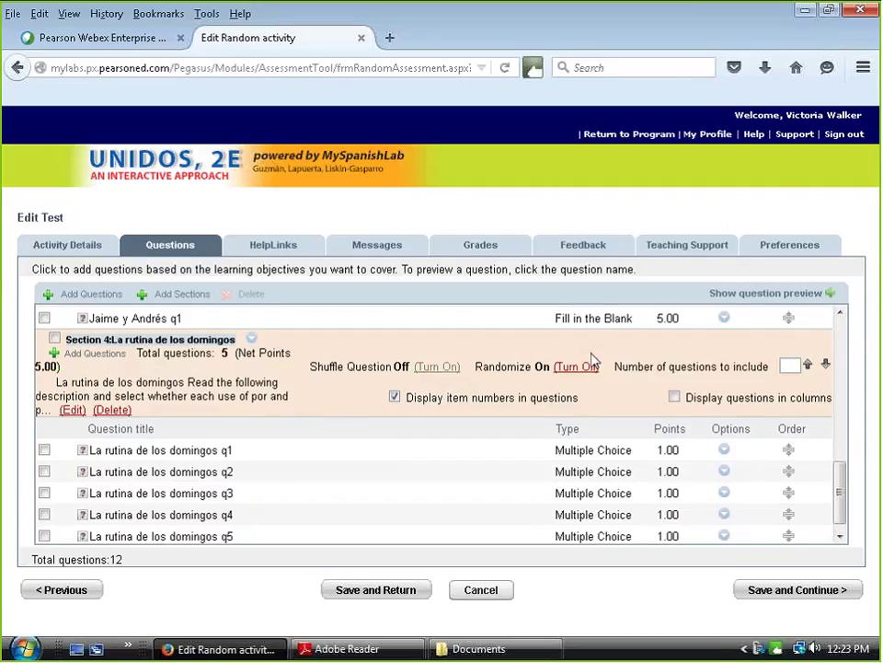
{"action": "scroll", "coordinate": [459, 469], "scroll_direction": "down", "scroll_amount": 1}
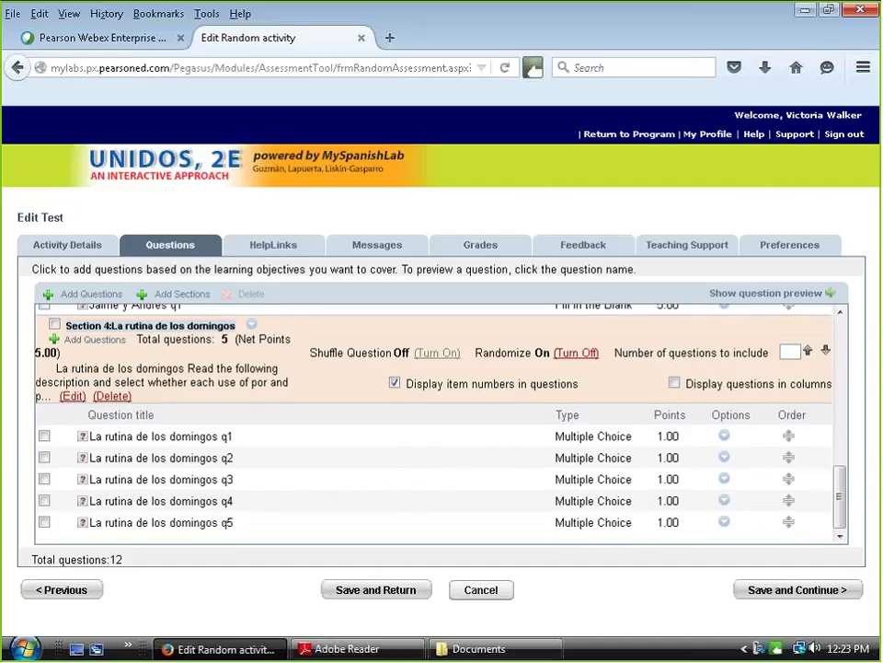
{"action": "left_click", "coordinate": [790, 351]}
{"action": "type", "text": "3"}
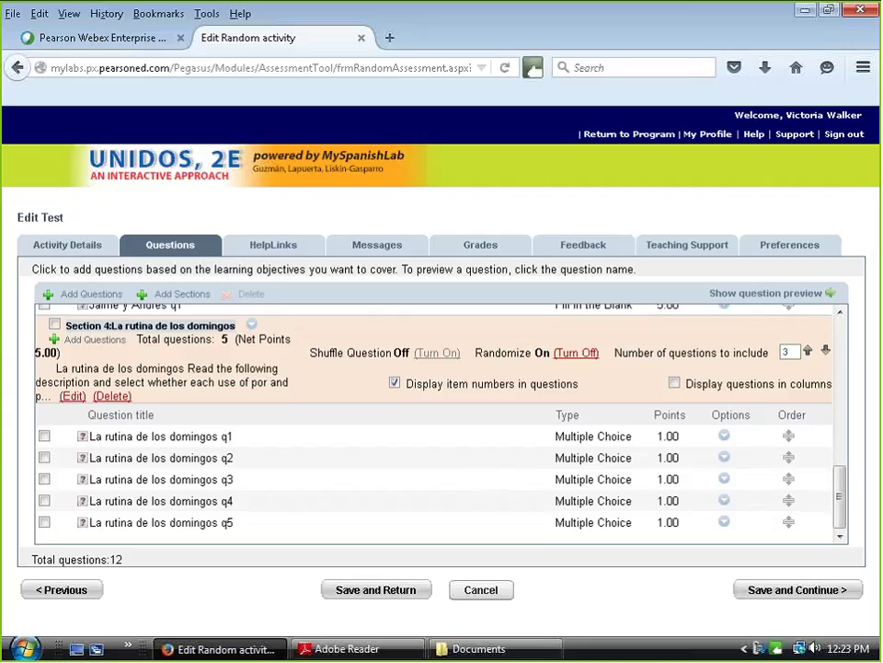
{"action": "left_click", "coordinate": [394, 594]}
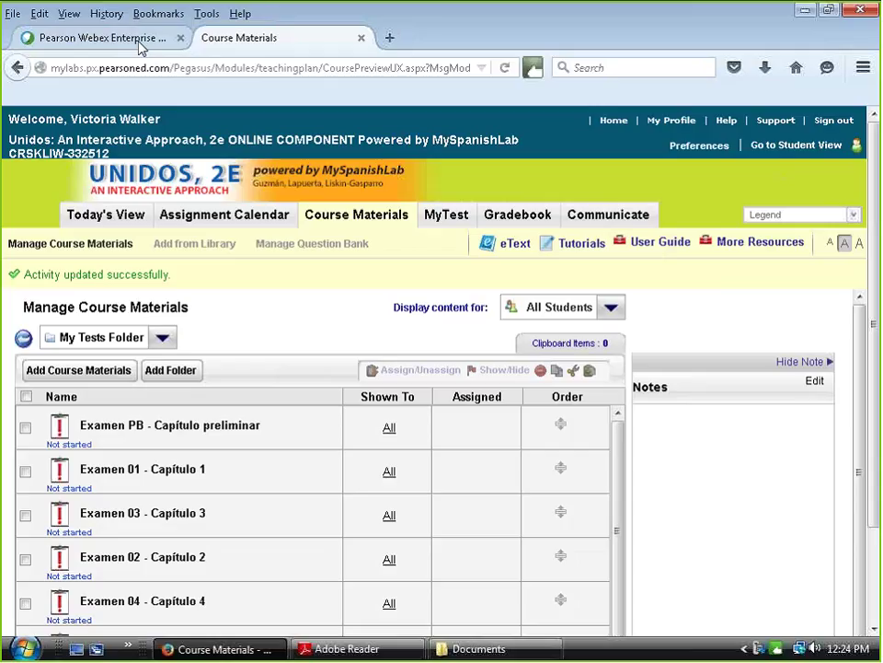
{"action": "left_click", "coordinate": [13, 13]}
{"action": "mouse_move", "coordinate": [208, 14]}
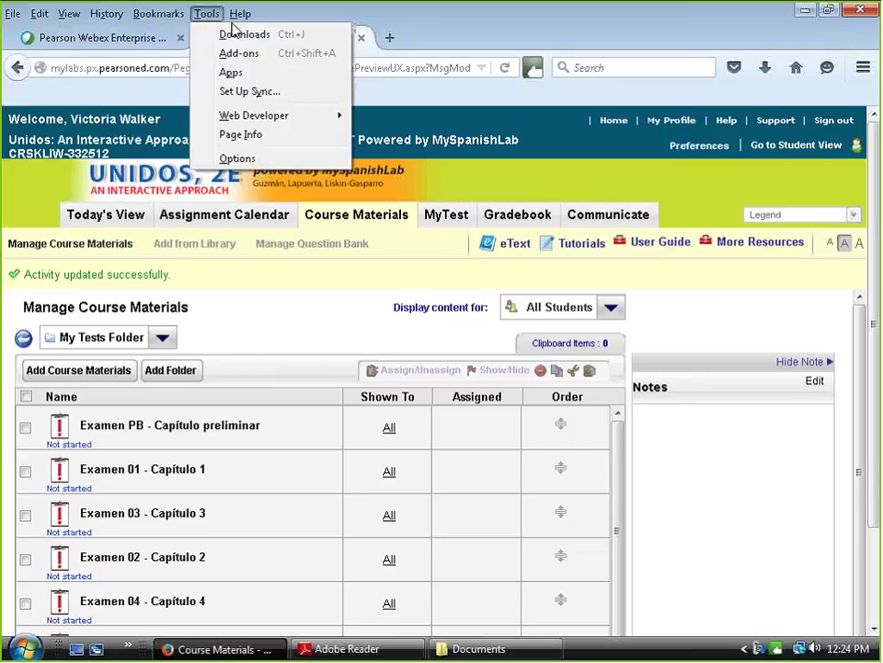
{"action": "left_click", "coordinate": [629, 28]}
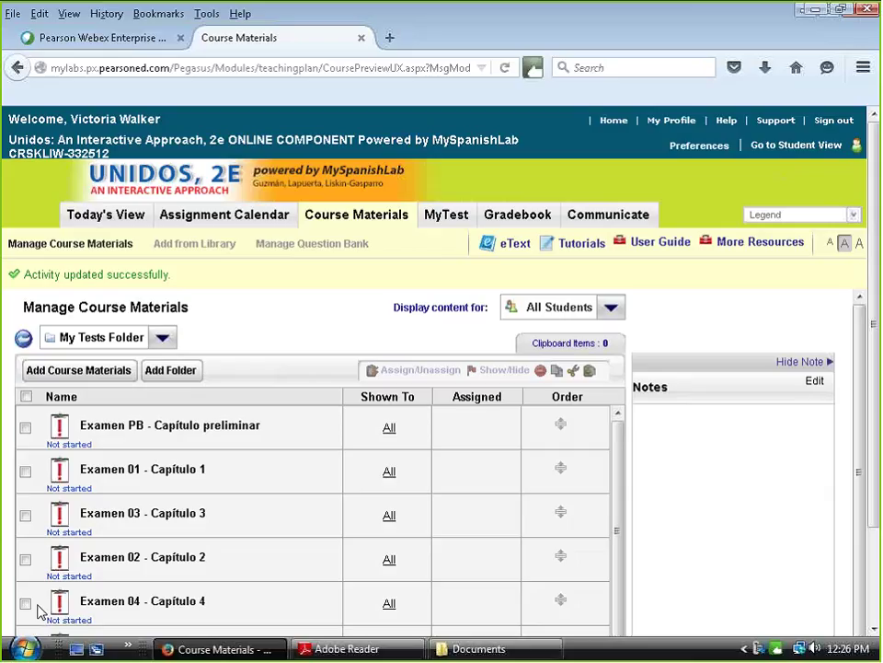
- Go back from My Tests Folder to the main course materials list
{"action": "mouse_move", "coordinate": [61, 603]}
{"action": "left_click", "coordinate": [23, 337]}
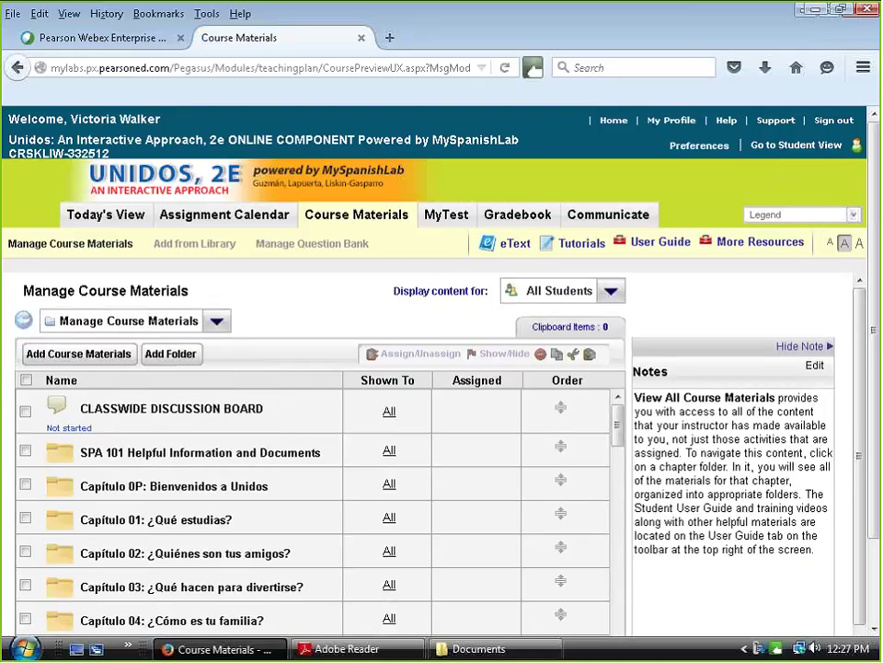
{"action": "scroll", "coordinate": [306, 335], "scroll_direction": "down", "scroll_amount": 2}
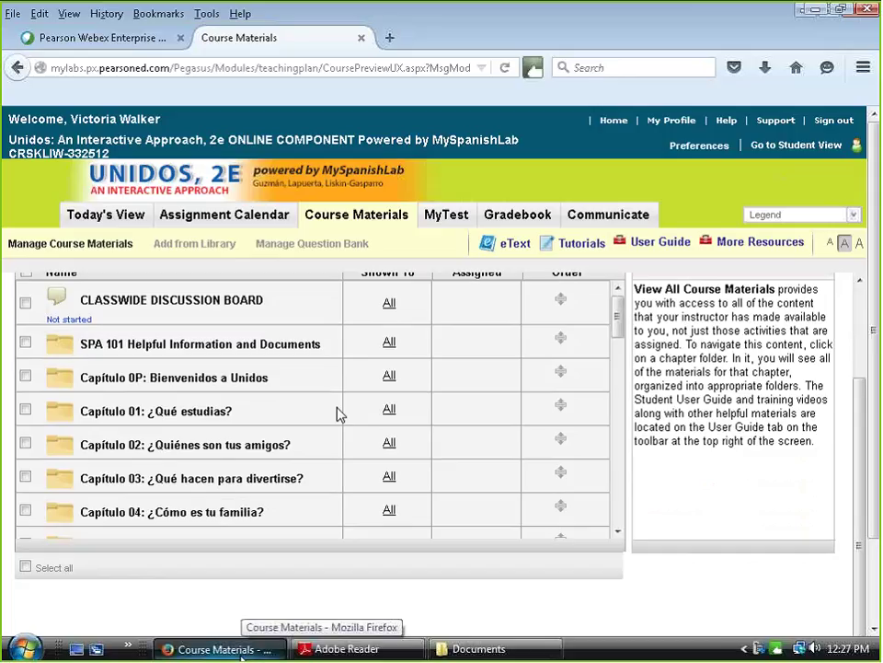
- Open the PT_WL PDF from the "Getting Started II Course Set up INSTRUCTORS" folder inside the desktop's "Pearson National Workshop Guides and Docs" folder
{"action": "left_click", "coordinate": [25, 647]}
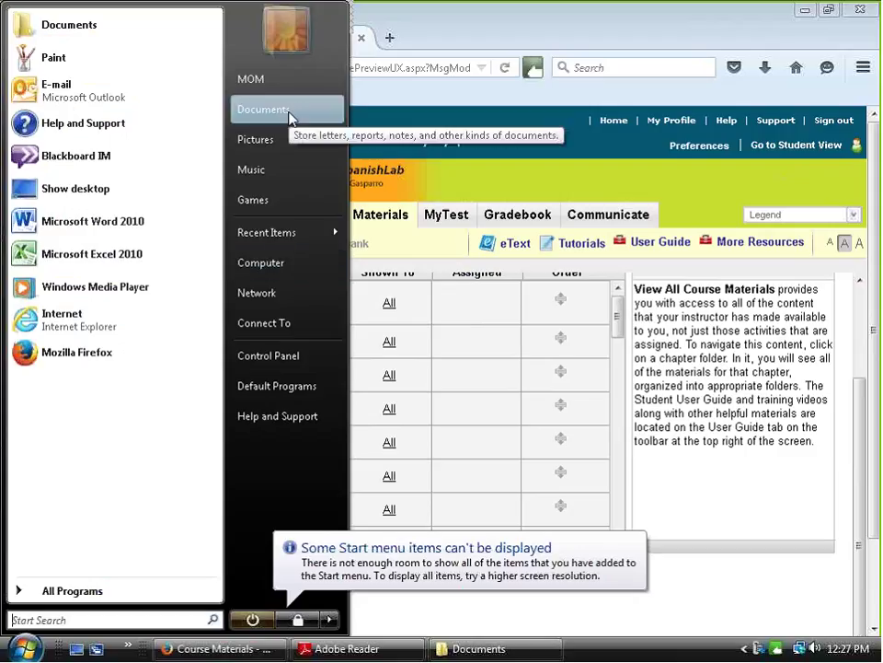
{"action": "left_click", "coordinate": [107, 193]}
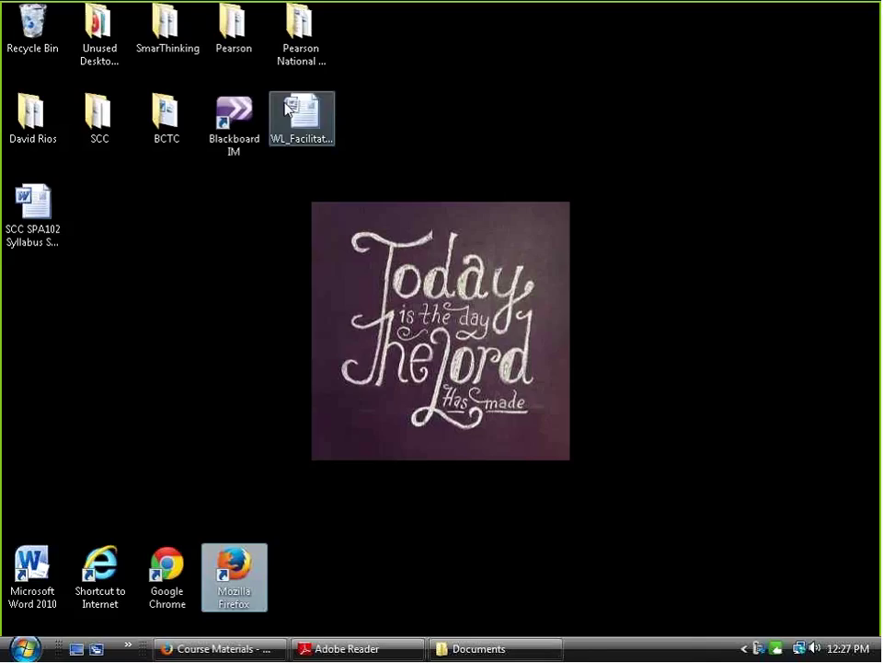
{"action": "double_click", "coordinate": [297, 42]}
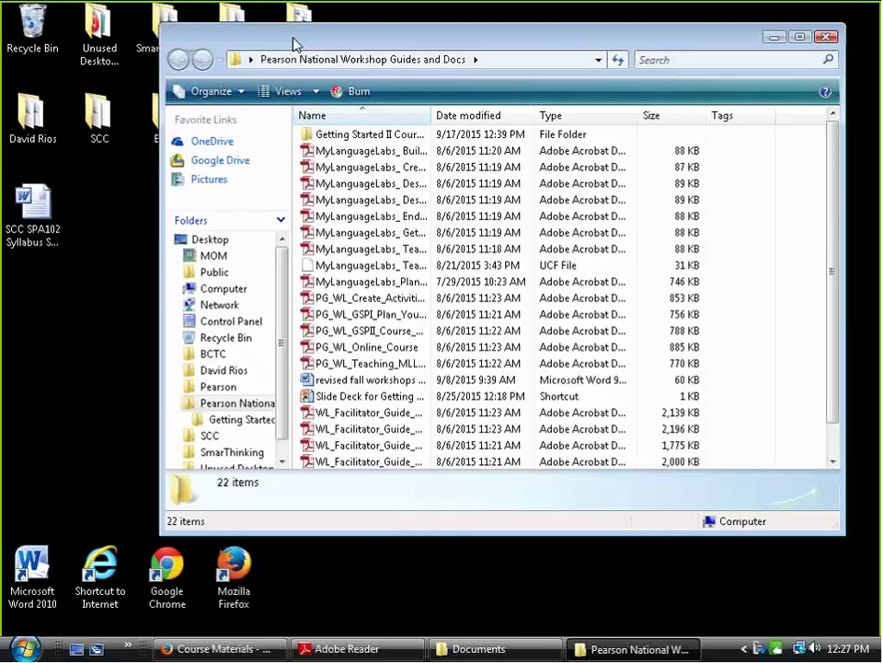
{"action": "double_click", "coordinate": [359, 136]}
{"action": "left_click", "coordinate": [333, 183]}
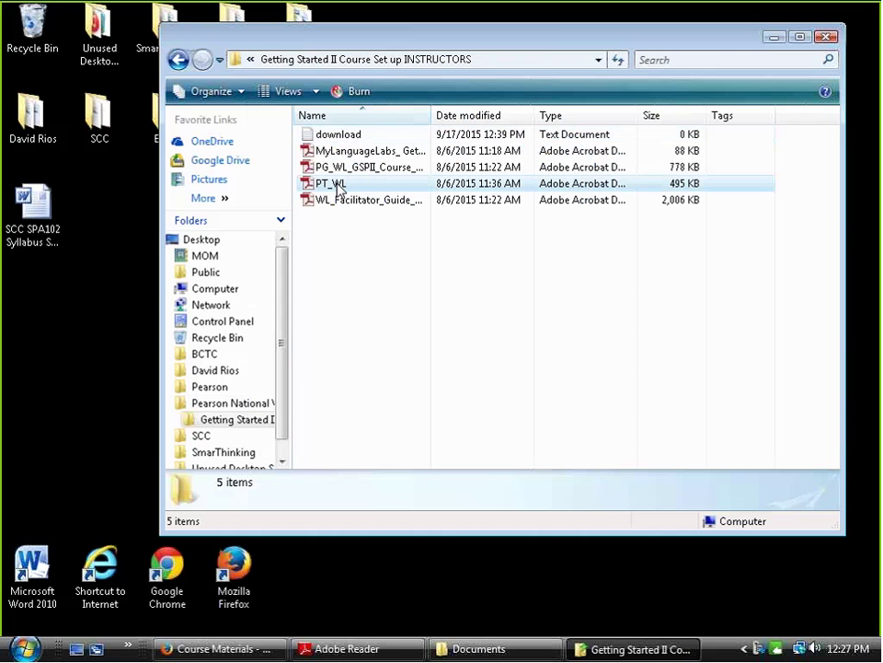
{"action": "key", "text": "Return"}
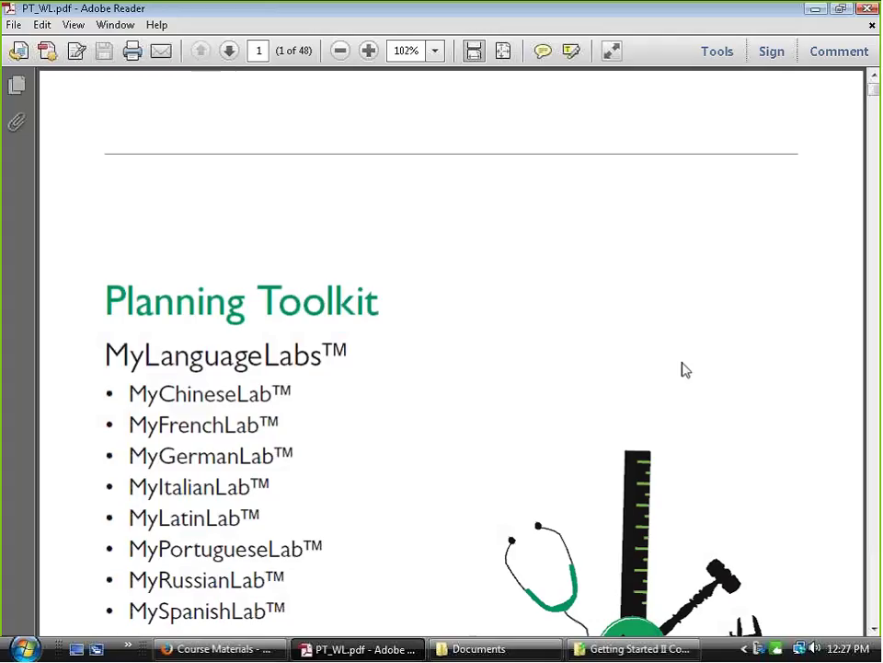
- Look over the cover page of the Planning Toolkit, including its companion workbook note
{"action": "scroll", "coordinate": [685, 370], "scroll_direction": "down", "scroll_amount": 1}
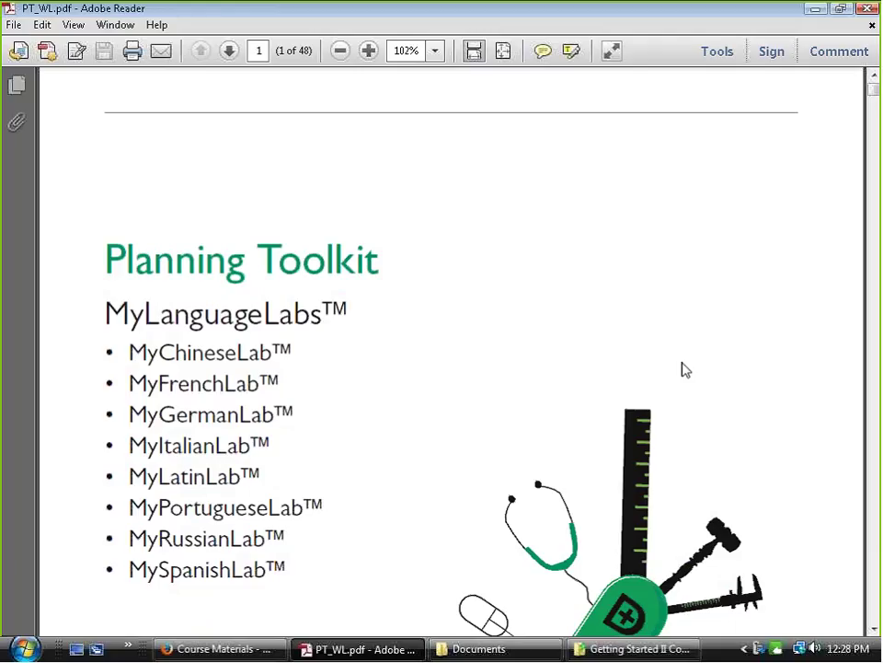
{"action": "scroll", "coordinate": [732, 357], "scroll_direction": "down", "scroll_amount": 1}
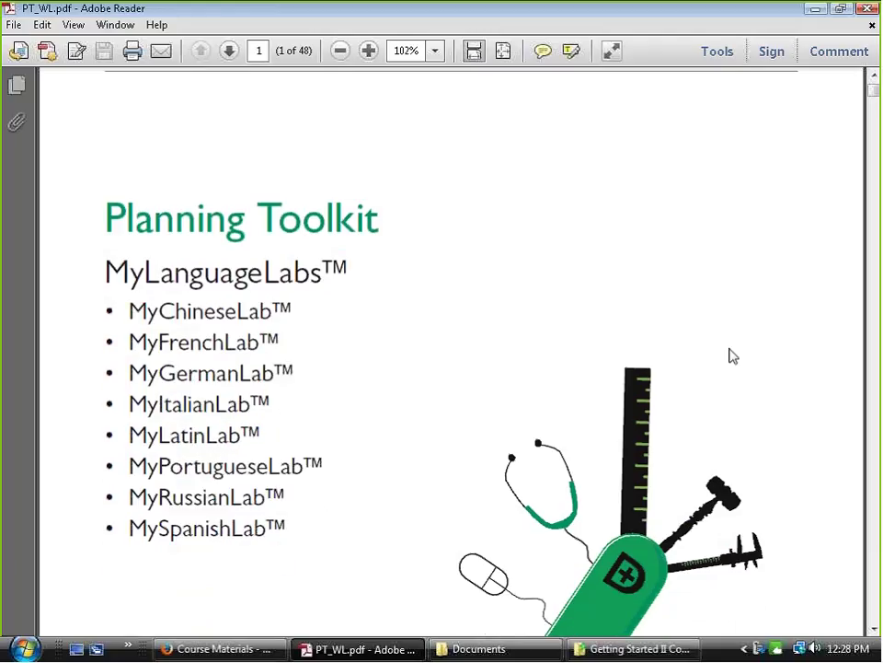
{"action": "scroll", "coordinate": [752, 320], "scroll_direction": "down", "scroll_amount": 5}
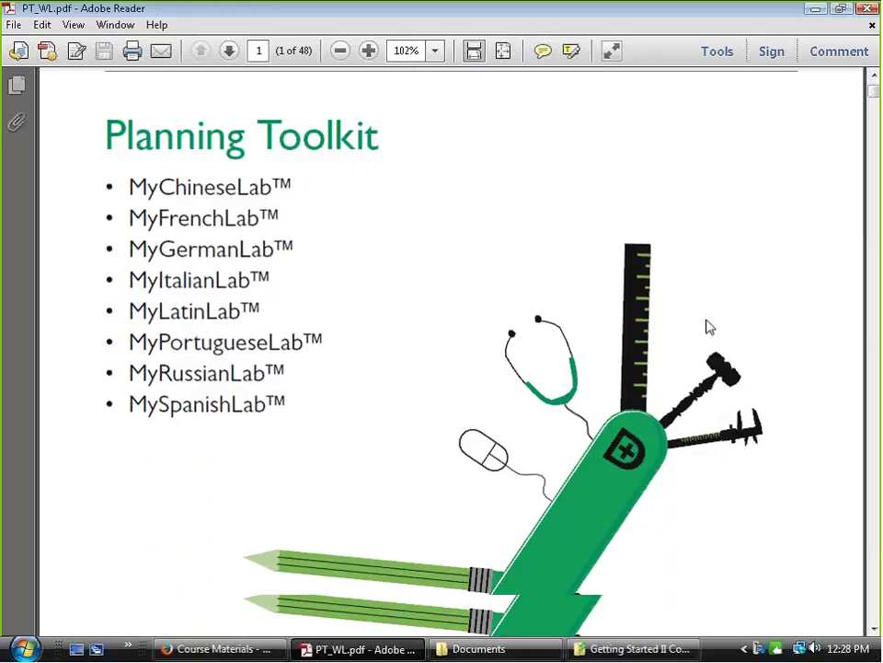
{"action": "scroll", "coordinate": [708, 327], "scroll_direction": "down", "scroll_amount": 8}
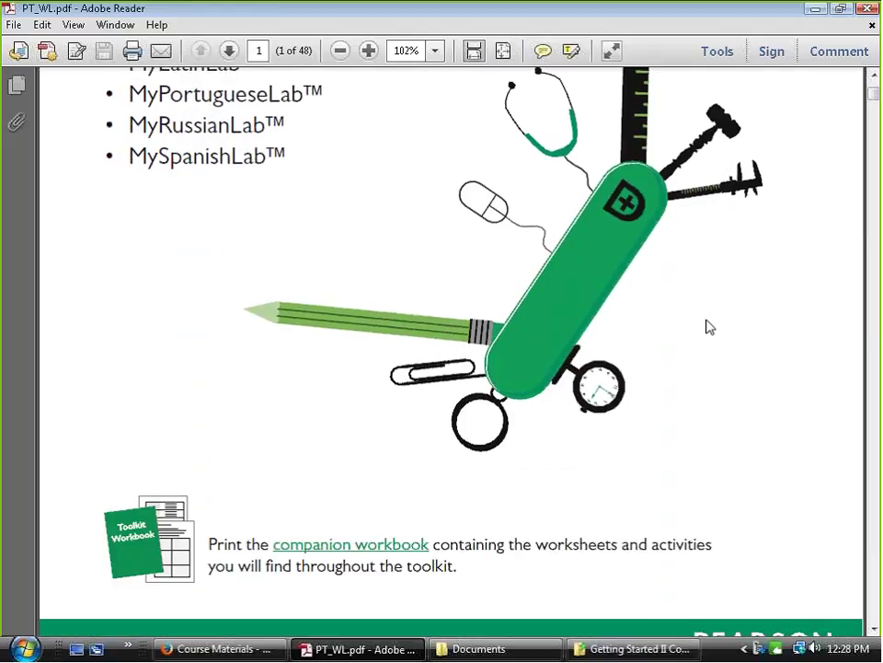
{"action": "scroll", "coordinate": [709, 327], "scroll_direction": "down", "scroll_amount": 1}
{"action": "scroll", "coordinate": [709, 326], "scroll_direction": "up", "scroll_amount": 12}
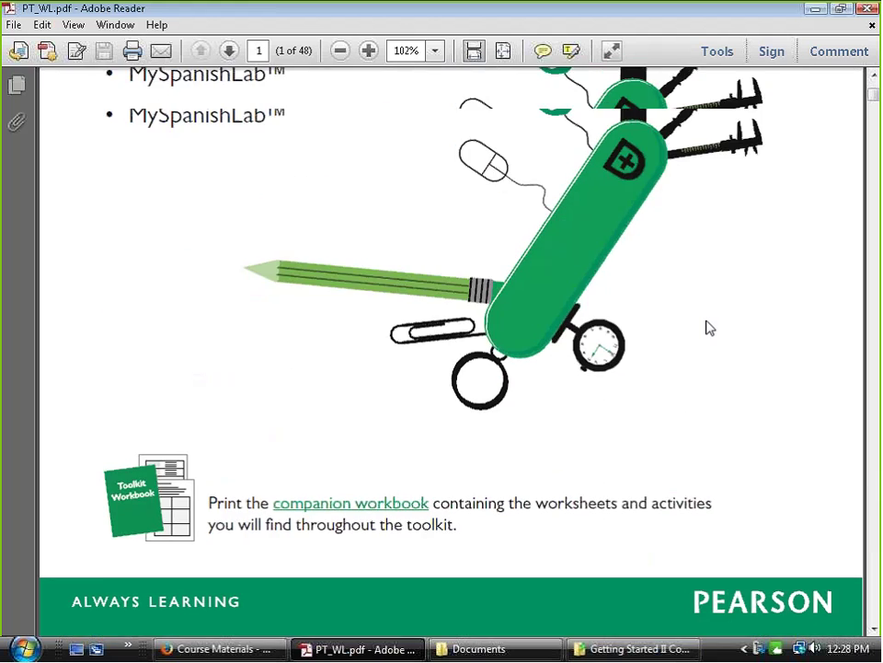
- Look through the Planning Toolkit from the cover and Table of Contents to the Digital Learner Outcomes and Planning Worksheet pages
{"action": "scroll", "coordinate": [708, 328], "scroll_direction": "down", "scroll_amount": 9}
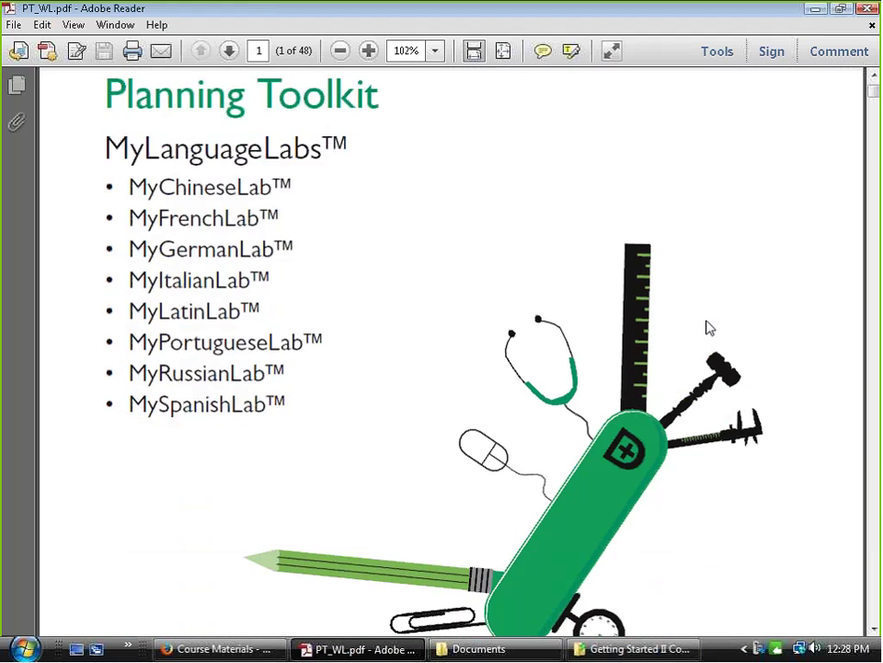
{"action": "scroll", "coordinate": [709, 328], "scroll_direction": "down", "scroll_amount": 7}
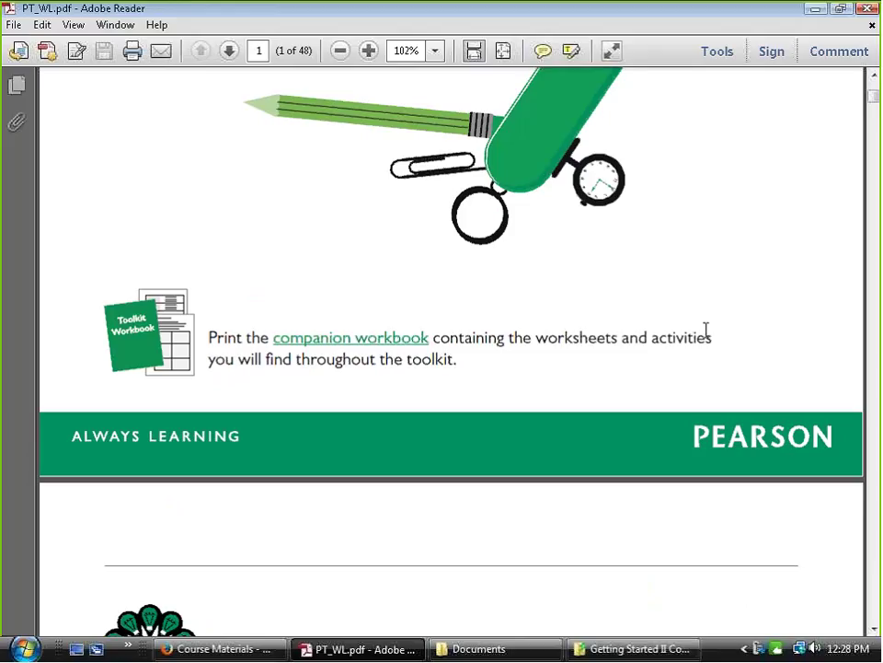
{"action": "scroll", "coordinate": [697, 302], "scroll_direction": "down", "scroll_amount": 5}
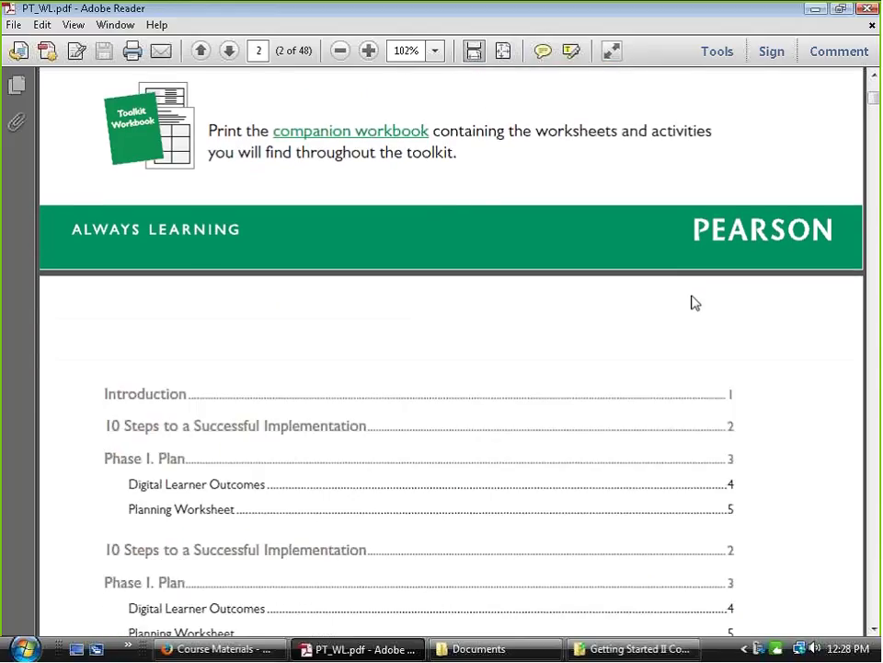
{"action": "scroll", "coordinate": [692, 303], "scroll_direction": "down", "scroll_amount": 10}
{"action": "scroll", "coordinate": [692, 304], "scroll_direction": "down", "scroll_amount": 10}
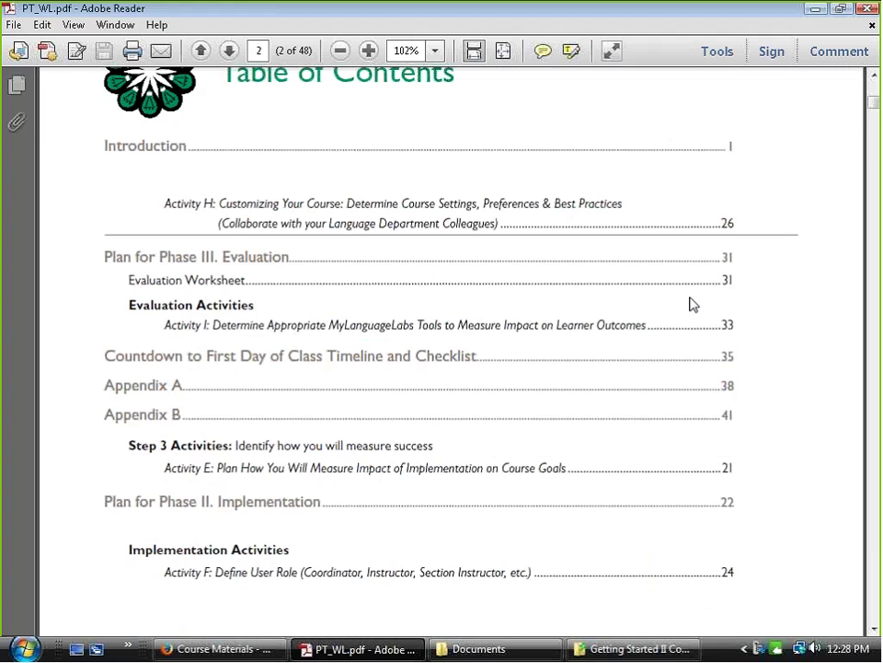
{"action": "scroll", "coordinate": [692, 307], "scroll_direction": "down", "scroll_amount": 15}
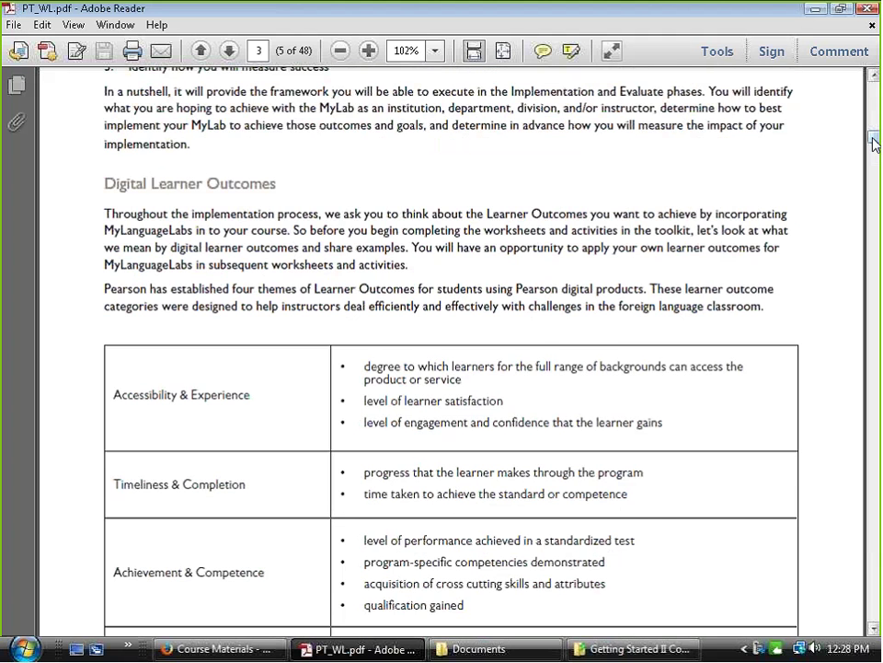
{"action": "scroll", "coordinate": [623, 284], "scroll_direction": "down", "scroll_amount": 10}
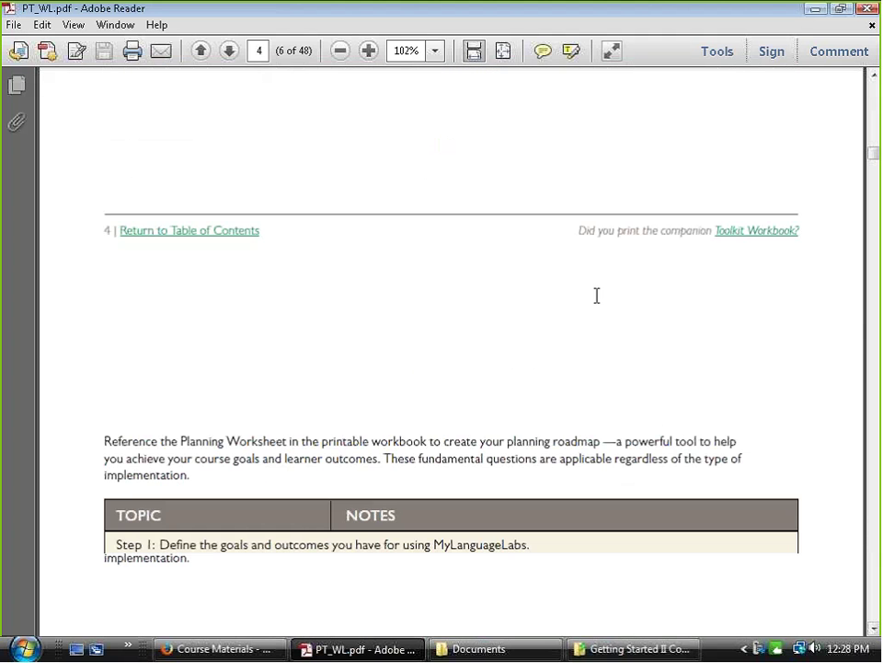
{"action": "scroll", "coordinate": [597, 295], "scroll_direction": "down", "scroll_amount": 10}
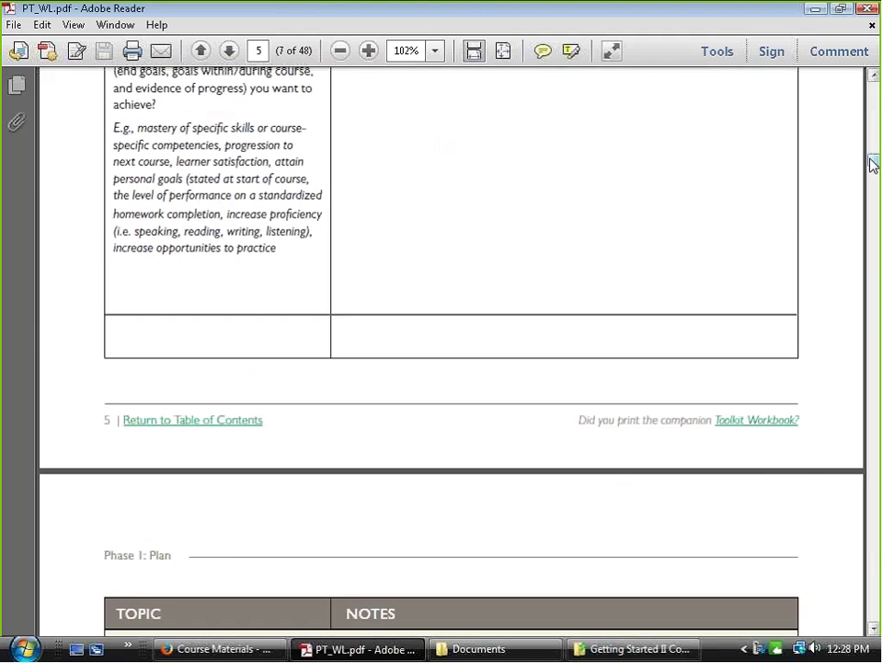
- Highlight Learning Catalytics, MediaShare, WeSpeke and LiveChat one after another in the page 12 listening comprehension and speaking proficiency diagram
{"action": "left_click_drag", "start_coordinate": [873, 164], "coordinate": [873, 236]}
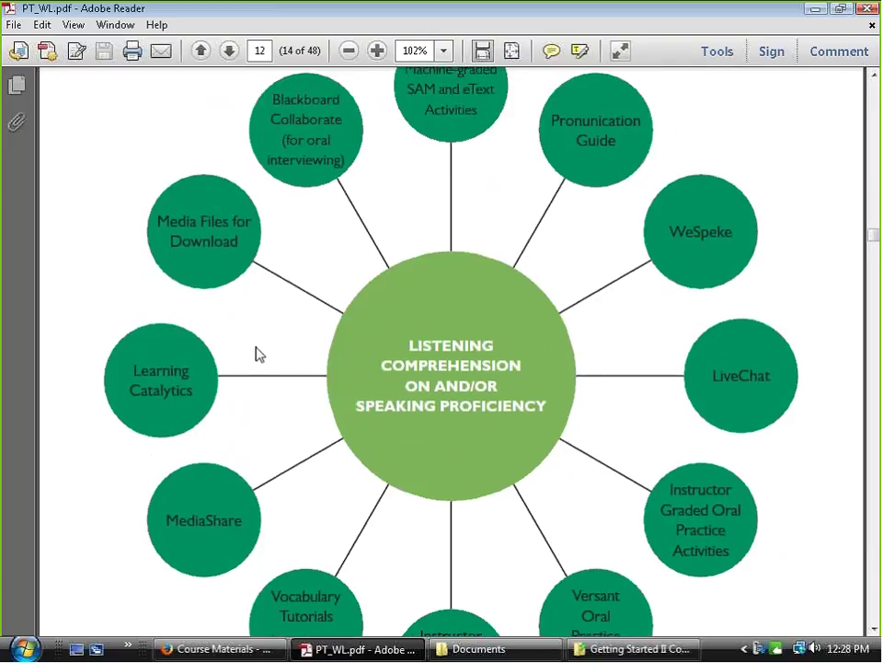
{"action": "left_click_drag", "start_coordinate": [132, 367], "coordinate": [193, 386]}
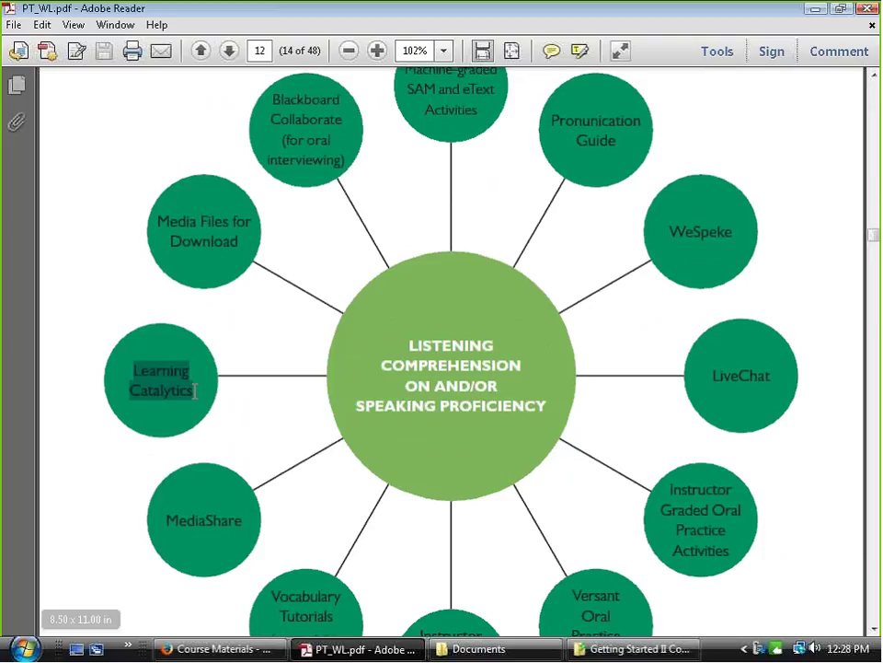
{"action": "left_click_drag", "start_coordinate": [165, 515], "coordinate": [245, 523]}
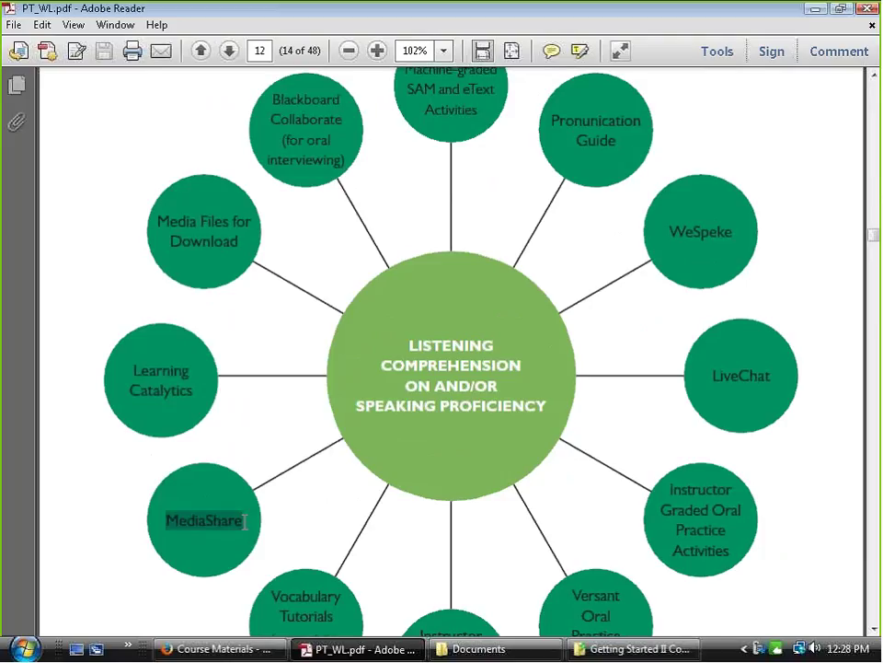
{"action": "left_click", "coordinate": [716, 471]}
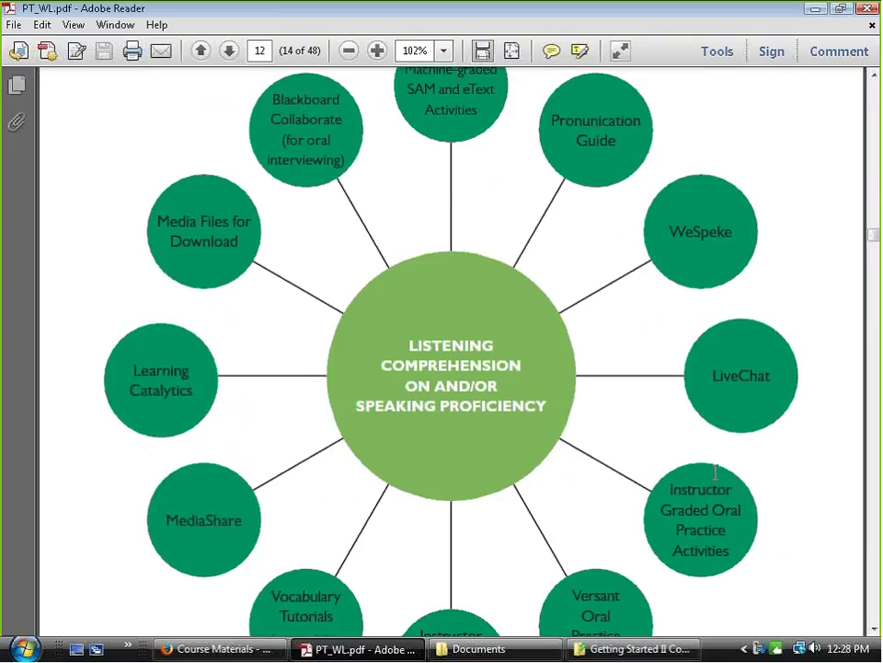
{"action": "left_click_drag", "start_coordinate": [669, 232], "coordinate": [745, 232]}
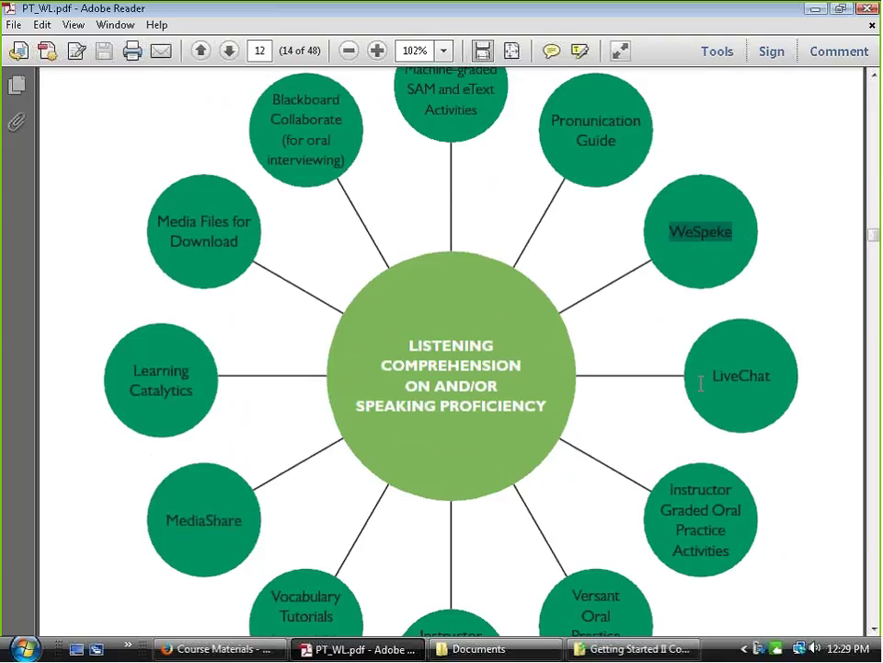
{"action": "left_click_drag", "start_coordinate": [701, 381], "coordinate": [788, 371]}
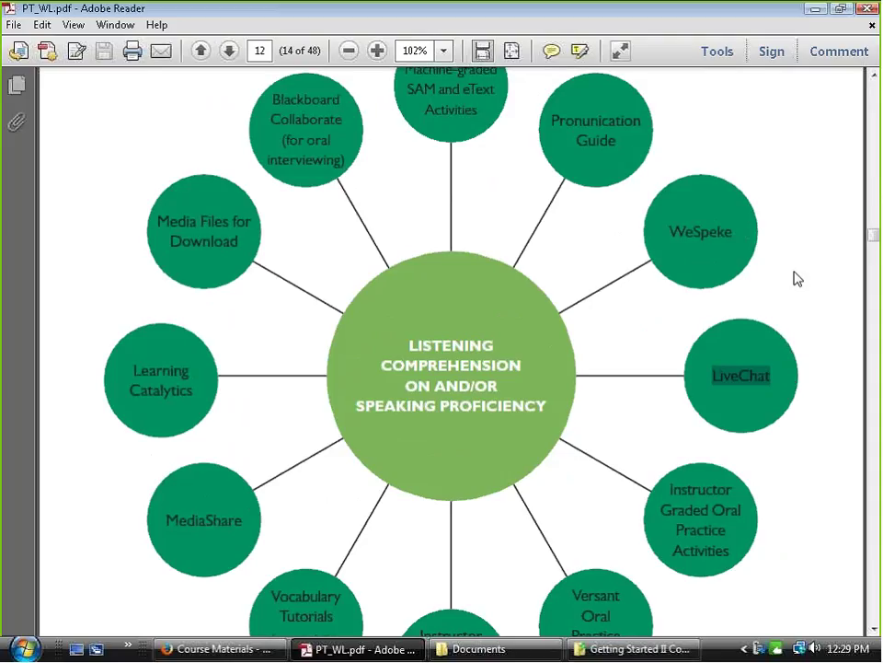
- Examine the remaining oral practice tools on page 12 and the Phase 1: Plan diagrams and worksheets through page 18
{"action": "scroll", "coordinate": [797, 279], "scroll_direction": "down", "scroll_amount": 1}
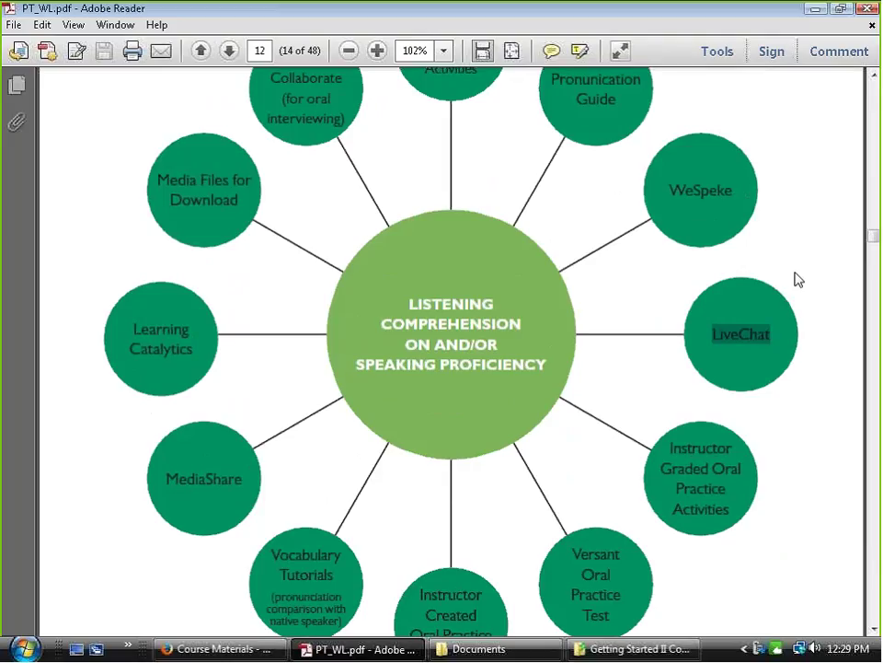
{"action": "scroll", "coordinate": [799, 279], "scroll_direction": "down", "scroll_amount": 1}
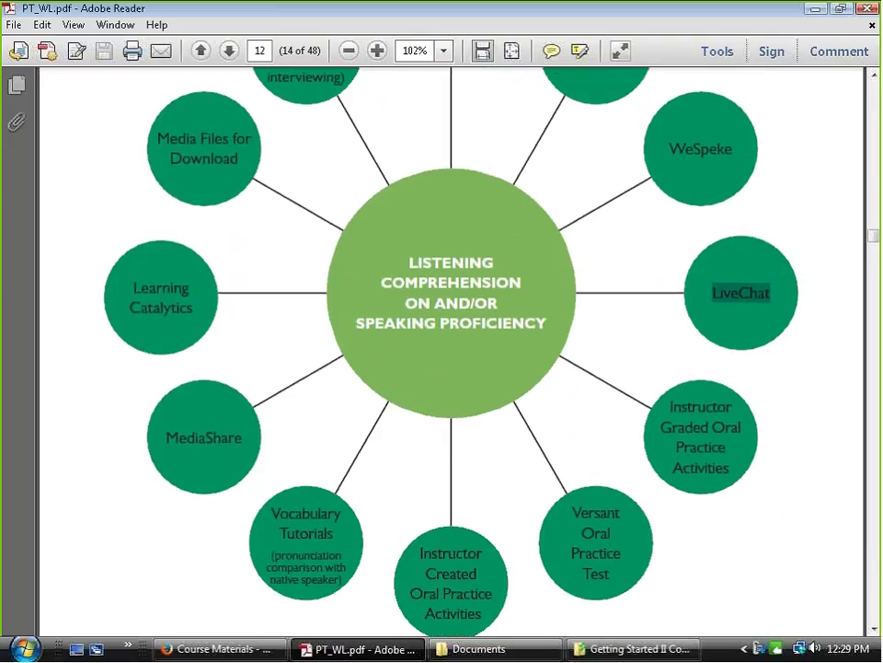
{"action": "scroll", "coordinate": [665, 419], "scroll_direction": "down", "scroll_amount": 6}
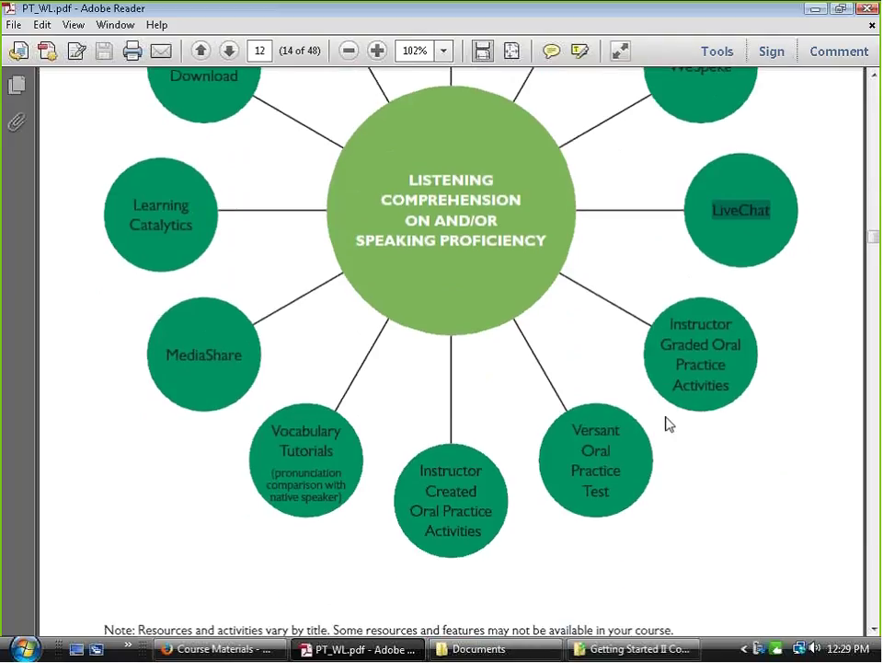
{"action": "scroll", "coordinate": [669, 423], "scroll_direction": "down", "scroll_amount": 5}
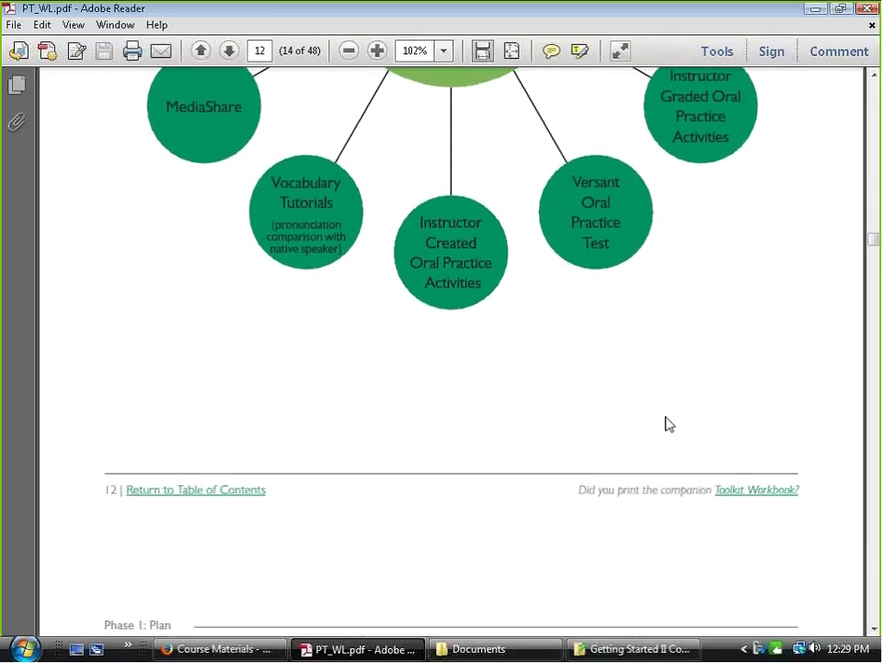
{"action": "scroll", "coordinate": [669, 423], "scroll_direction": "down", "scroll_amount": 1}
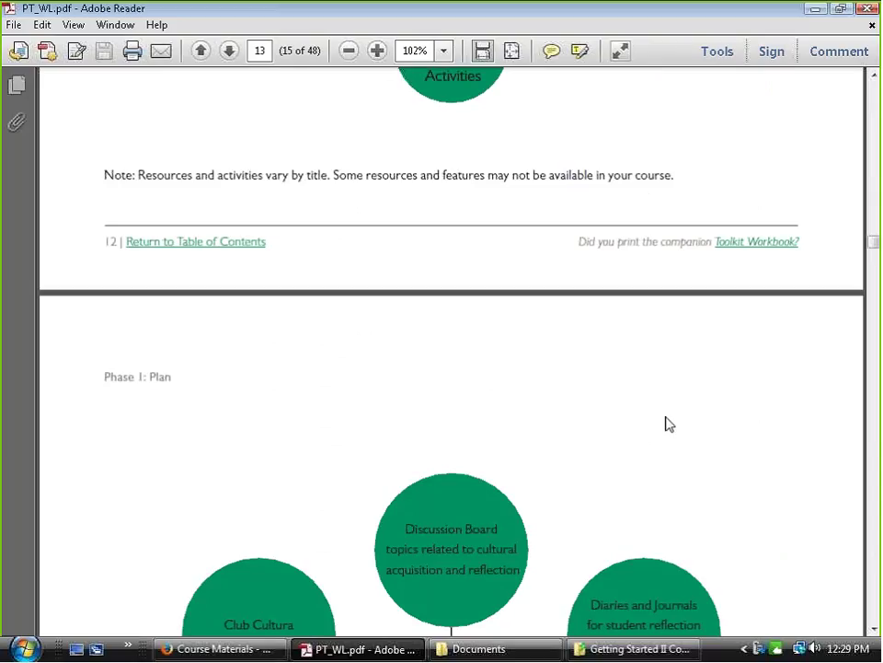
{"action": "scroll", "coordinate": [669, 424], "scroll_direction": "down", "scroll_amount": 3}
{"action": "left_click_drag", "start_coordinate": [873, 242], "coordinate": [873, 288]}
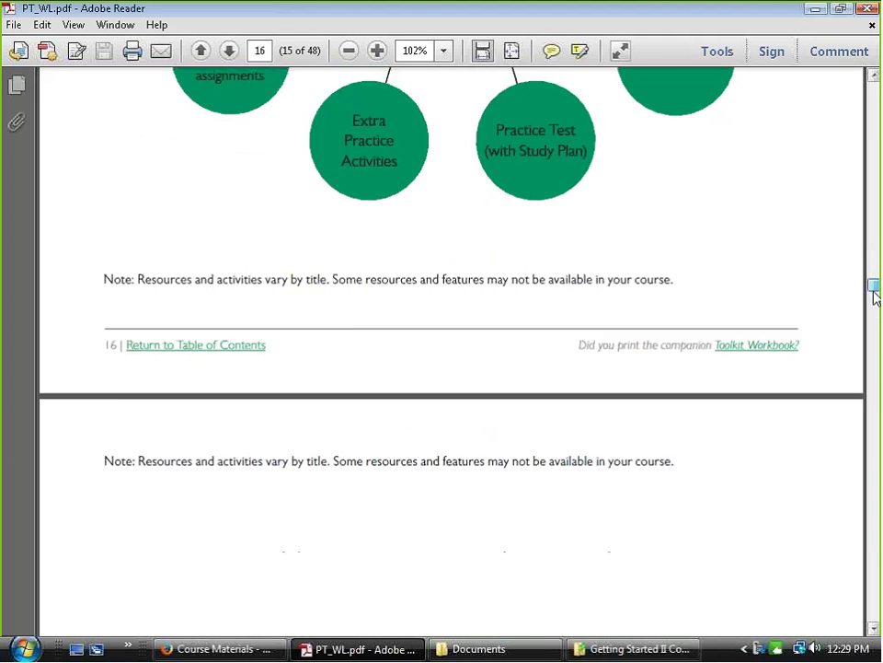
{"action": "scroll", "coordinate": [600, 351], "scroll_direction": "down", "scroll_amount": 10}
{"action": "scroll", "coordinate": [594, 357], "scroll_direction": "down", "scroll_amount": 10}
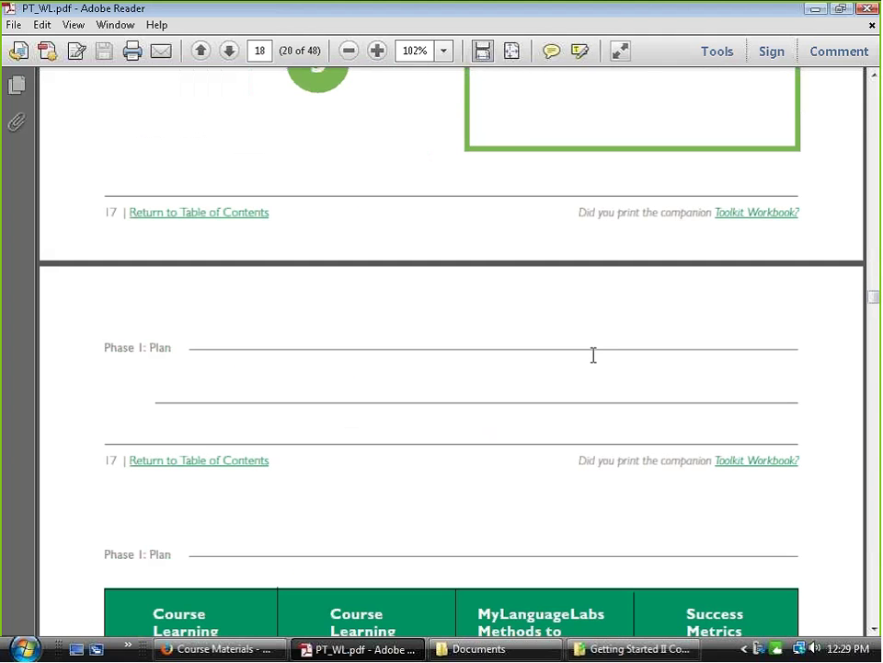
- Examine the Appendix C checklists on pages 45 and 46, and trace the appendix back through its recommended training workshops and target-date table
{"action": "left_click_drag", "start_coordinate": [873, 302], "coordinate": [877, 598]}
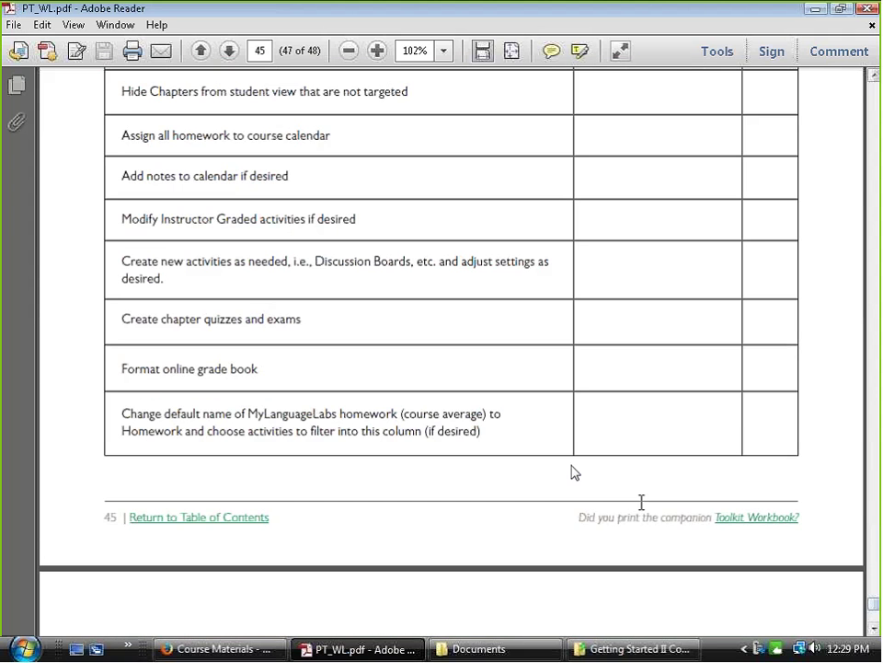
{"action": "scroll", "coordinate": [572, 471], "scroll_direction": "down", "scroll_amount": 10}
{"action": "scroll", "coordinate": [558, 464], "scroll_direction": "down", "scroll_amount": 3}
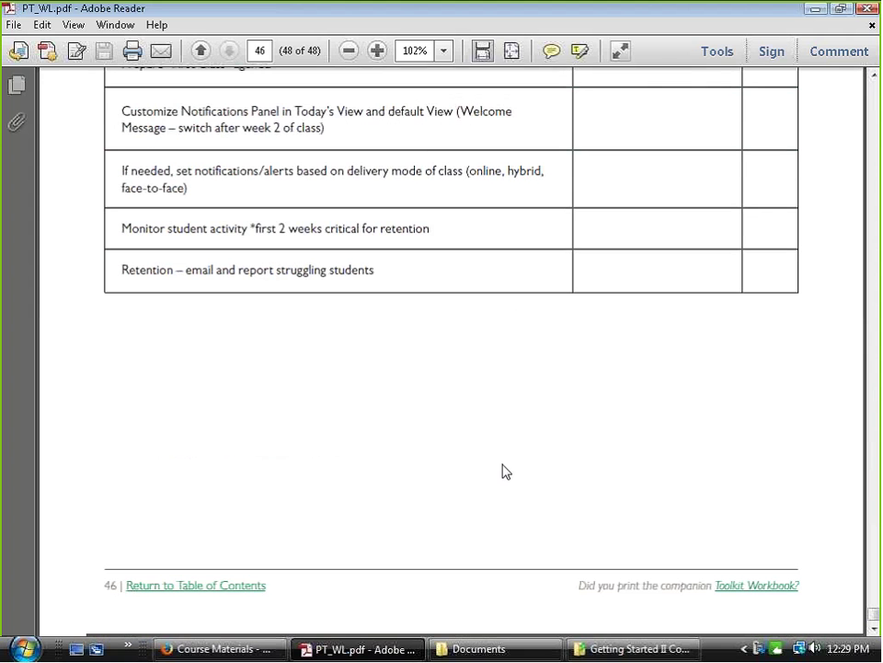
{"action": "scroll", "coordinate": [503, 460], "scroll_direction": "up", "scroll_amount": 5}
{"action": "scroll", "coordinate": [502, 468], "scroll_direction": "up", "scroll_amount": 15}
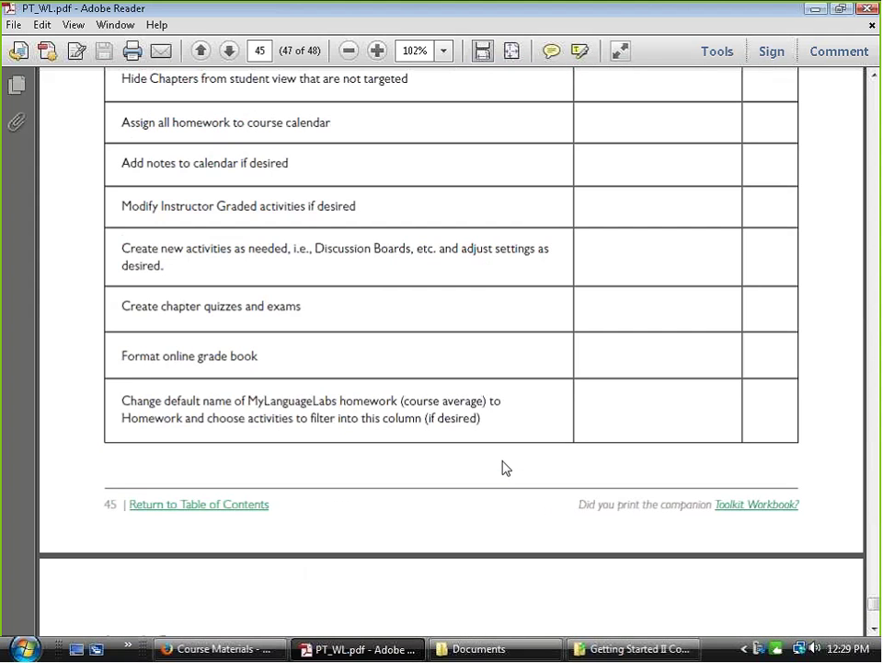
{"action": "scroll", "coordinate": [616, 471], "scroll_direction": "up", "scroll_amount": 15}
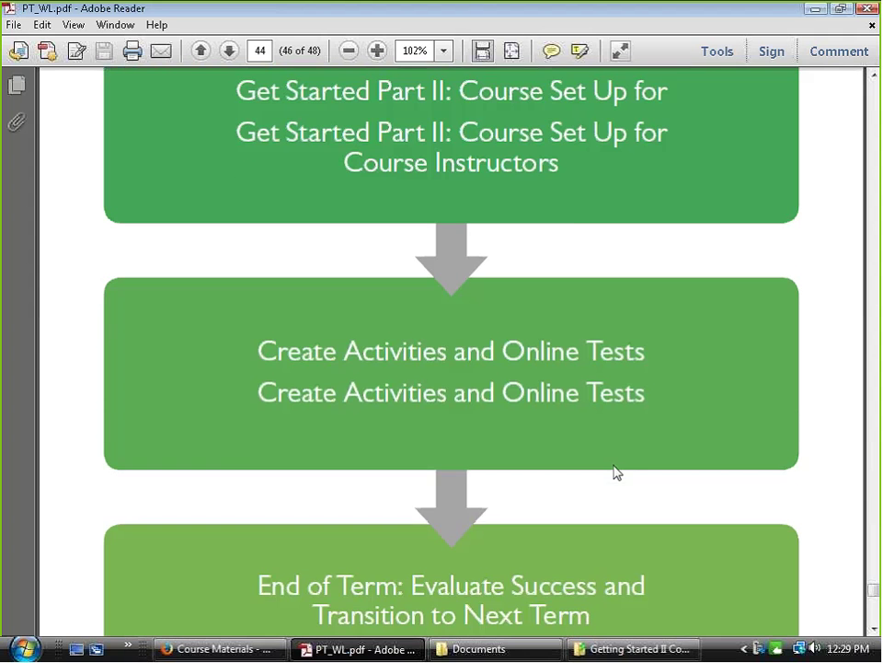
{"action": "scroll", "coordinate": [616, 472], "scroll_direction": "up", "scroll_amount": 15}
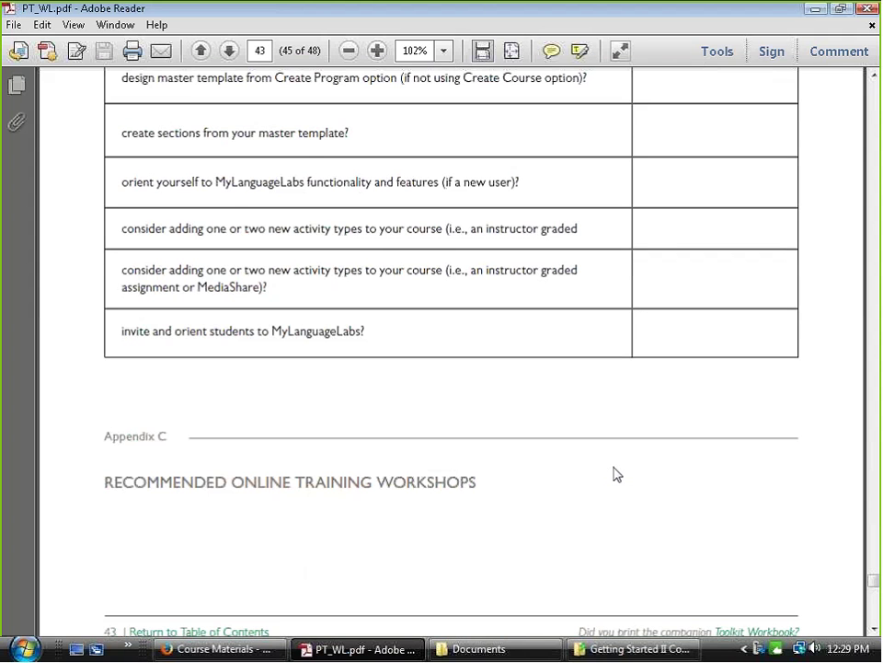
{"action": "scroll", "coordinate": [616, 474], "scroll_direction": "up", "scroll_amount": 12}
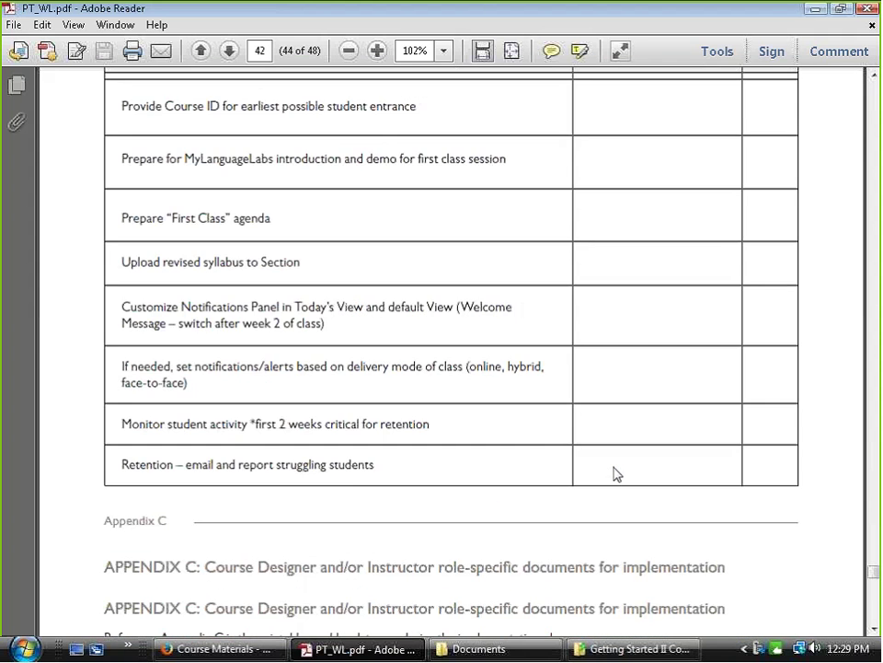
- Review Appendix B and Appendix A in reverse order, back to the Countdown to First Day of Class checklist on page 37
{"action": "scroll", "coordinate": [616, 473], "scroll_direction": "up", "scroll_amount": 8}
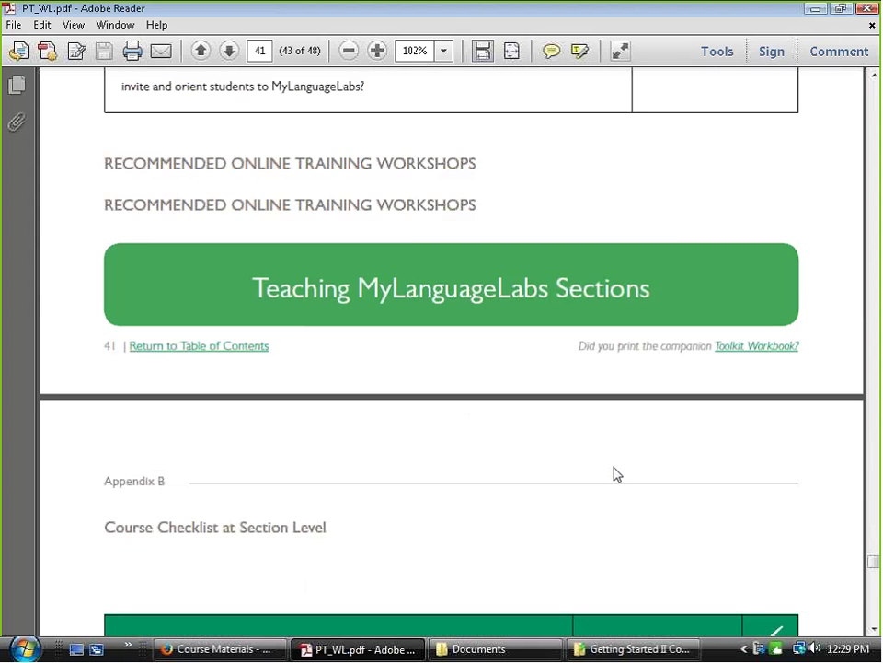
{"action": "scroll", "coordinate": [616, 471], "scroll_direction": "up", "scroll_amount": 4}
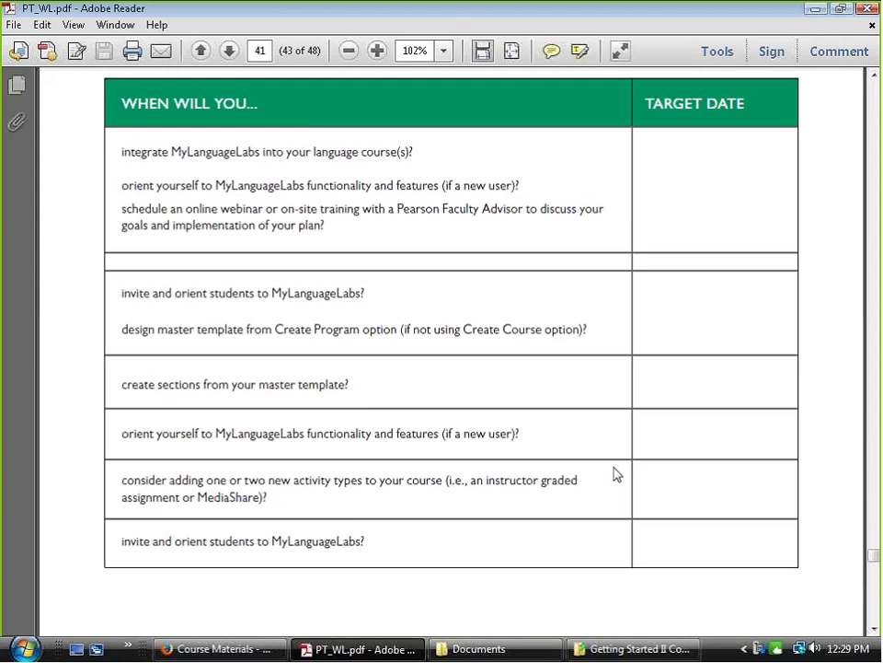
{"action": "scroll", "coordinate": [615, 474], "scroll_direction": "up", "scroll_amount": 8}
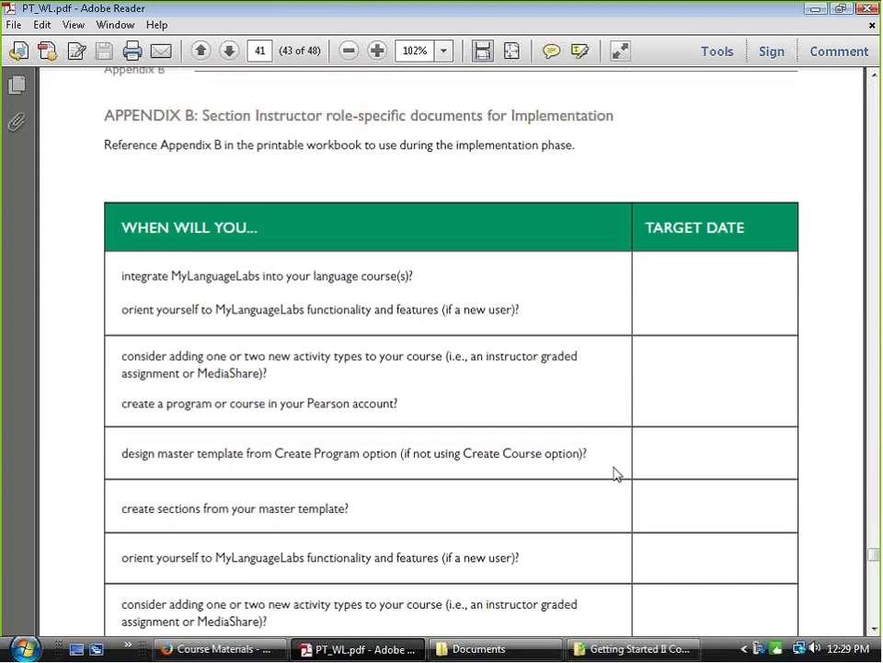
{"action": "scroll", "coordinate": [616, 474], "scroll_direction": "up", "scroll_amount": 10}
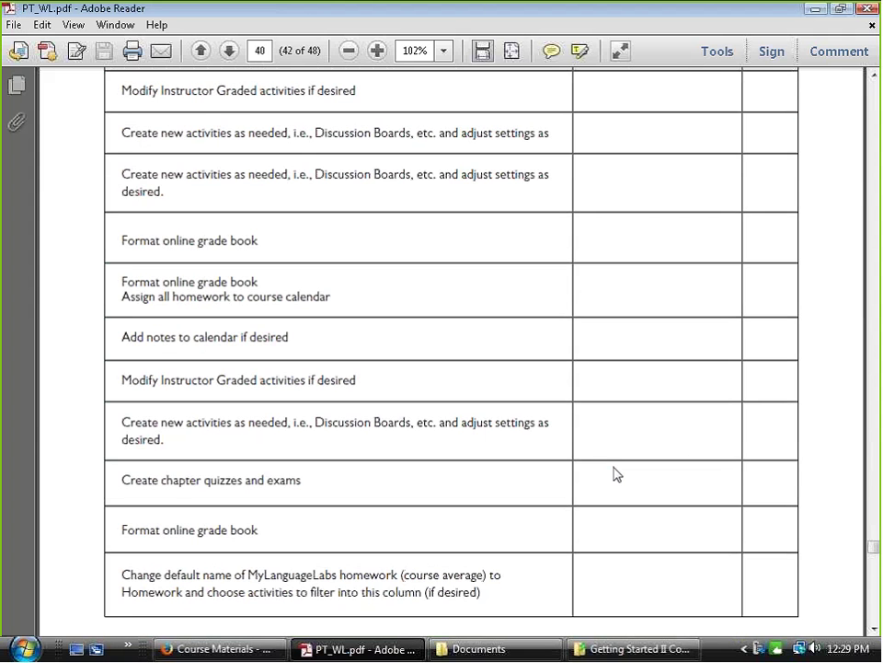
{"action": "scroll", "coordinate": [616, 473], "scroll_direction": "up", "scroll_amount": 10}
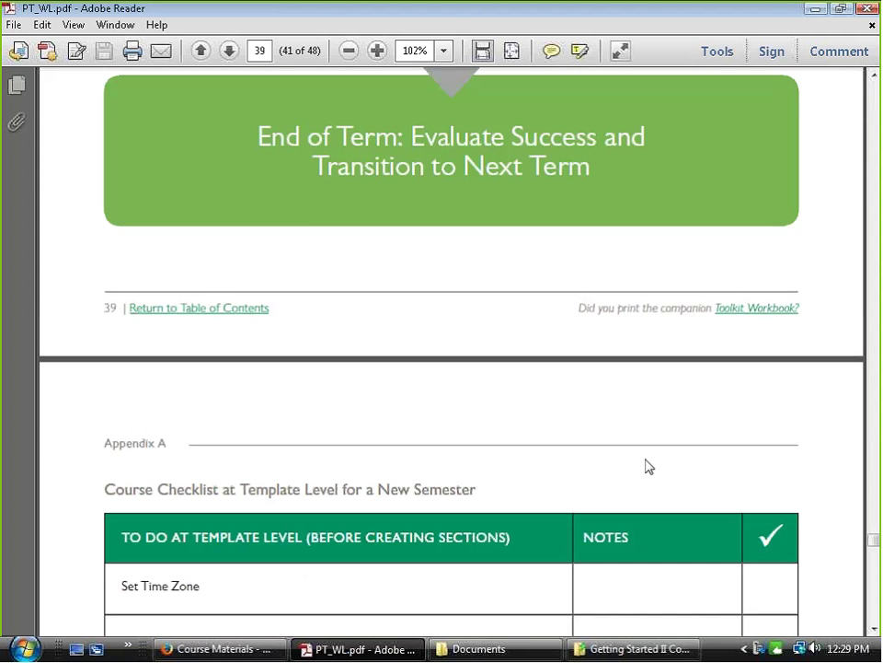
{"action": "scroll", "coordinate": [647, 465], "scroll_direction": "up", "scroll_amount": 10}
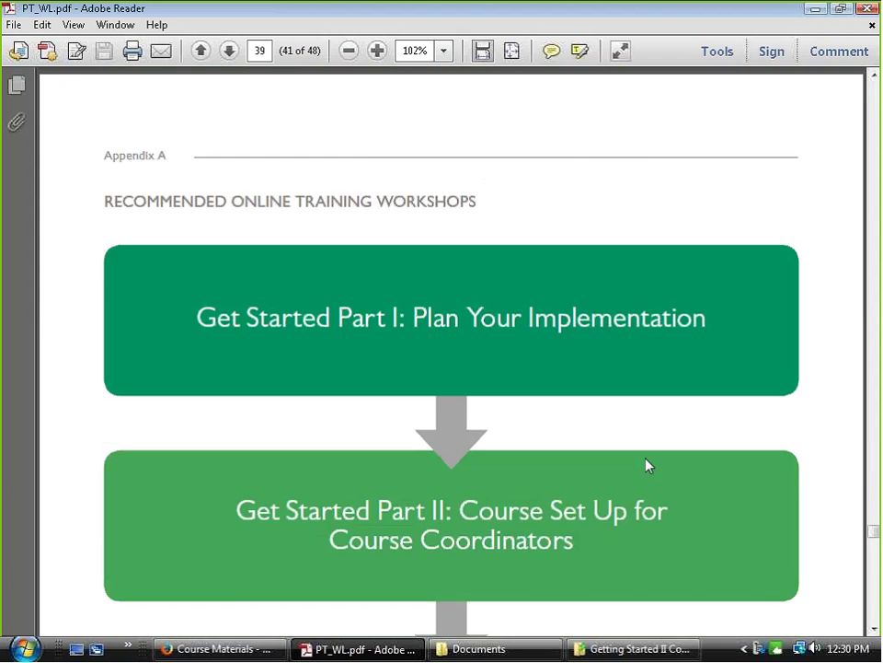
{"action": "scroll", "coordinate": [647, 465], "scroll_direction": "up", "scroll_amount": 8}
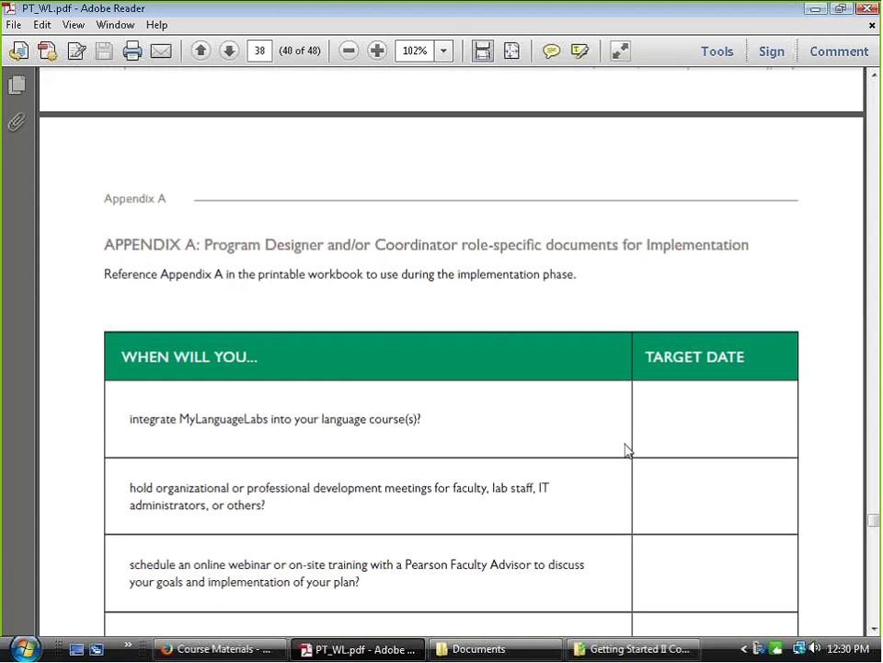
{"action": "scroll", "coordinate": [625, 450], "scroll_direction": "up", "scroll_amount": 6}
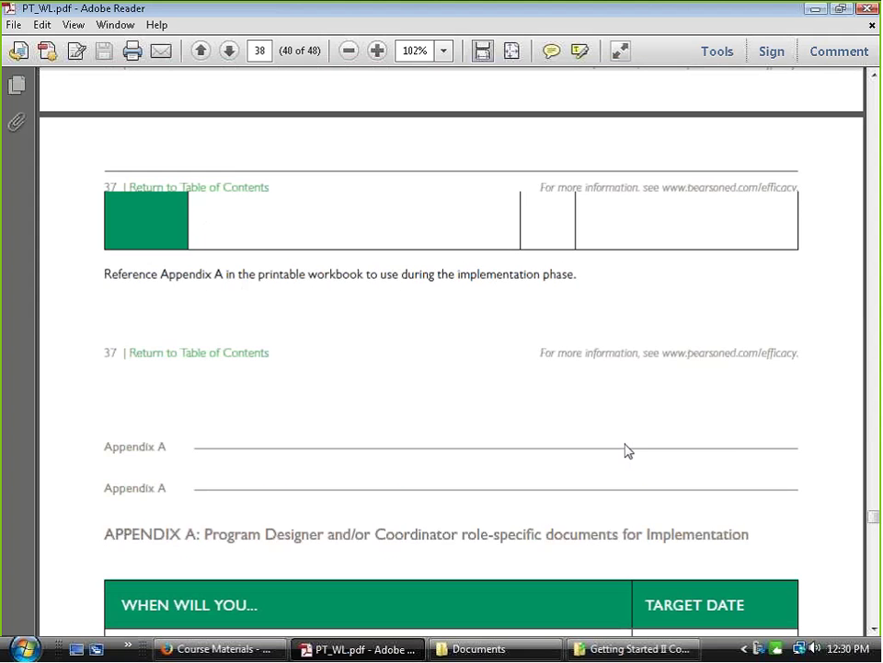
{"action": "scroll", "coordinate": [625, 450], "scroll_direction": "up", "scroll_amount": 10}
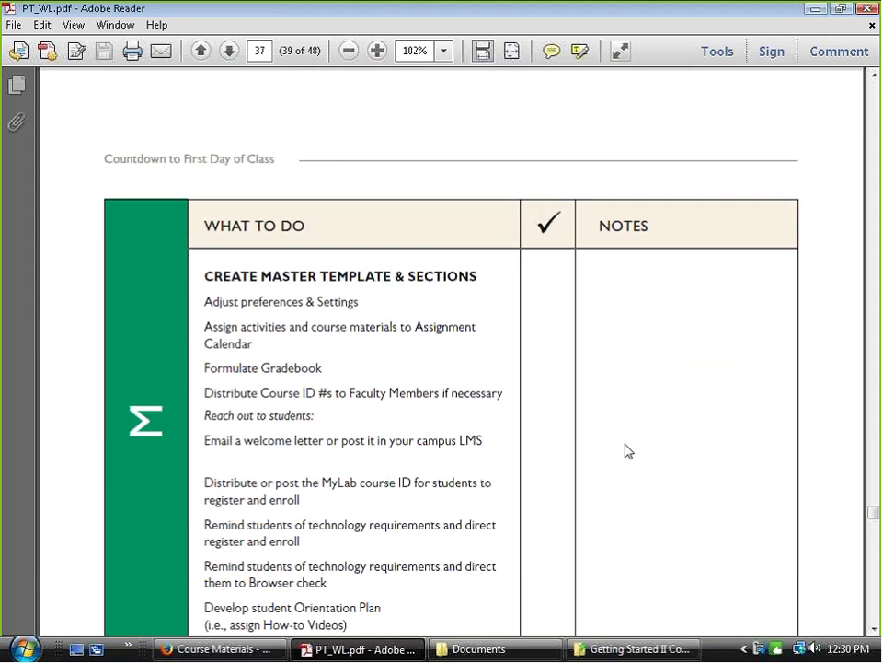
- Minimize PT_WL.pdf to return to the Windows Explorer window, and search the MOM folder for "mylanguagelab resources"
{"action": "scroll", "coordinate": [624, 450], "scroll_direction": "up", "scroll_amount": 10}
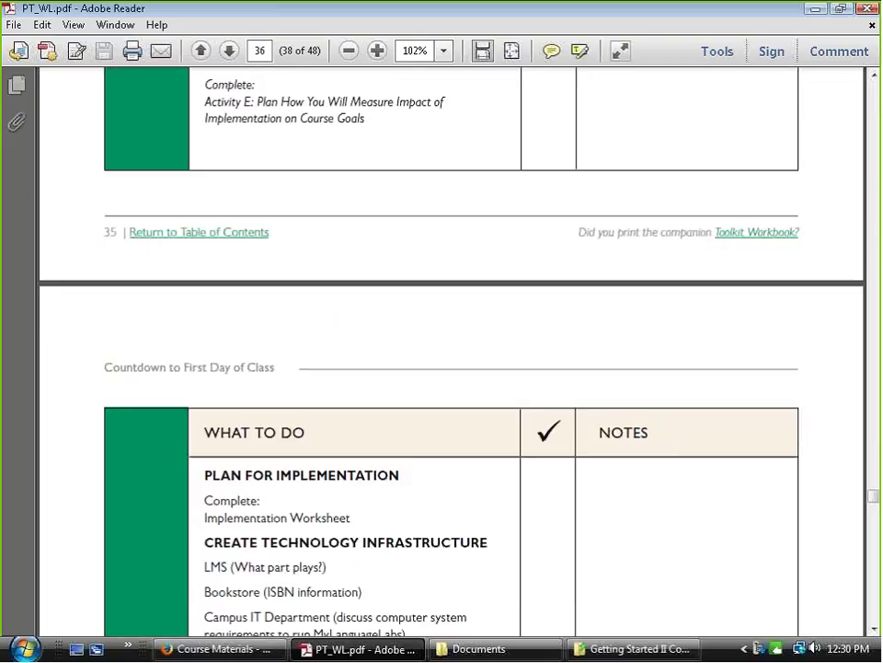
{"action": "left_click", "coordinate": [817, 10]}
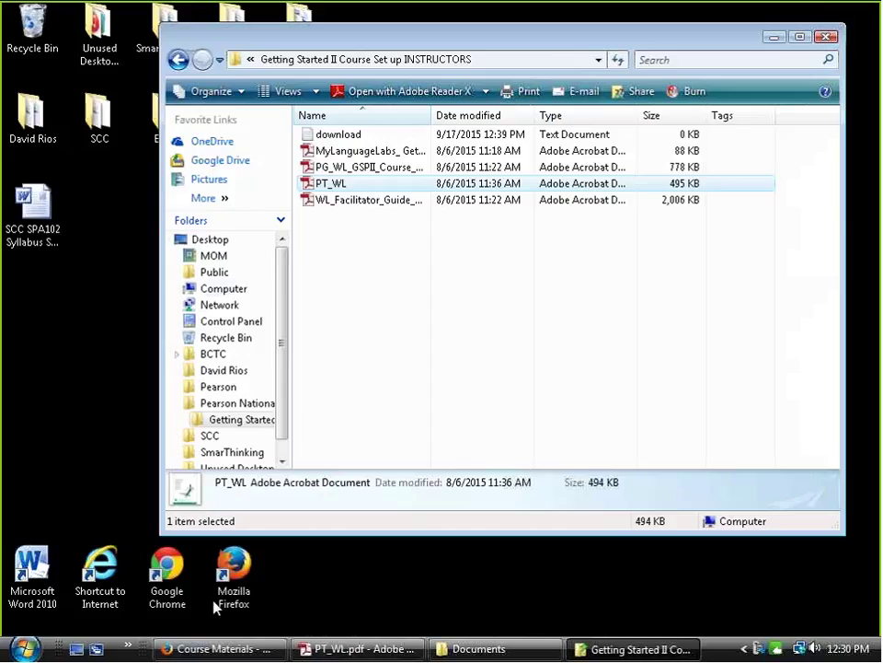
{"action": "left_click", "coordinate": [215, 256]}
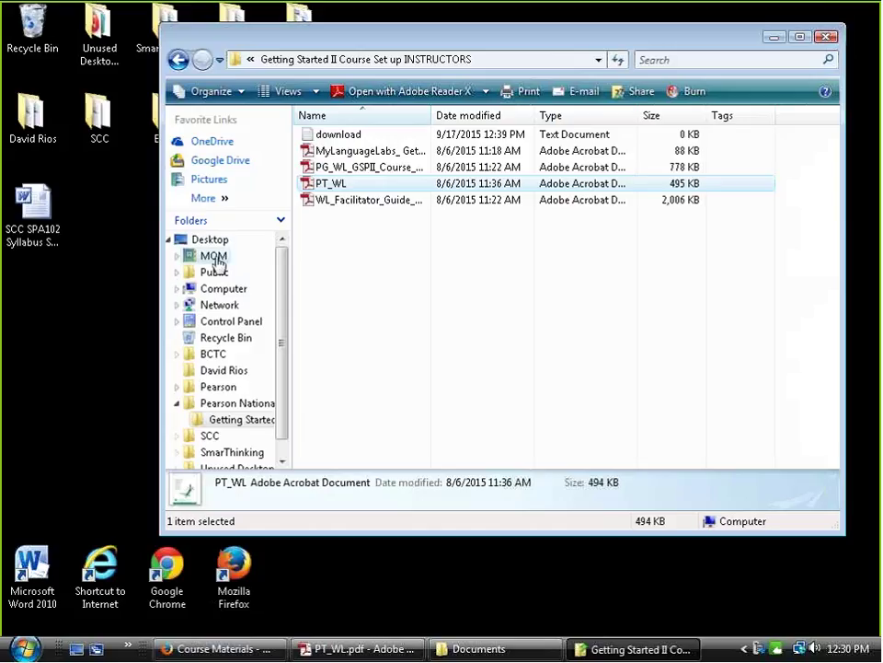
{"action": "left_click", "coordinate": [656, 60]}
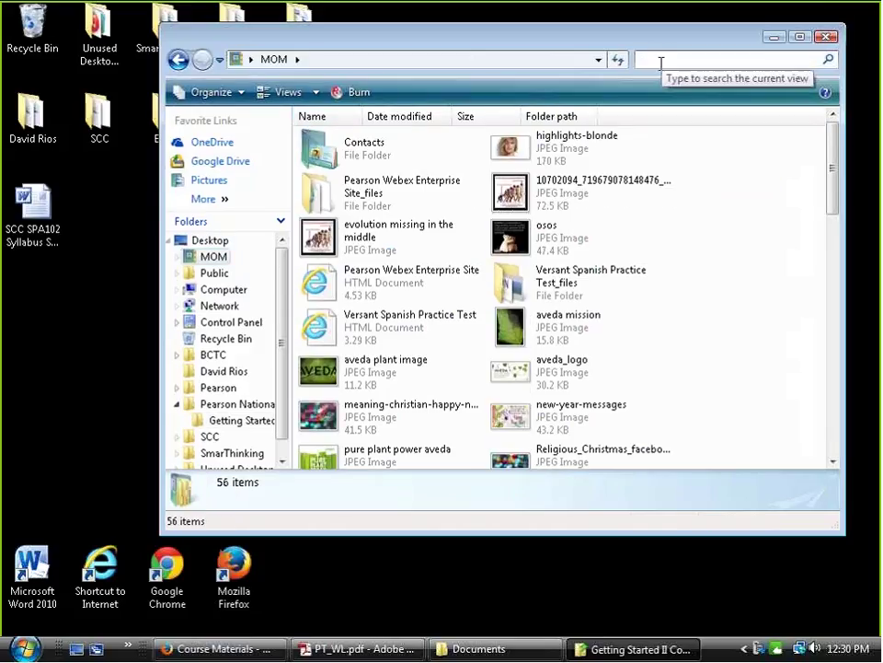
{"action": "type", "text": "mylanguag"}
{"action": "type", "text": "el"}
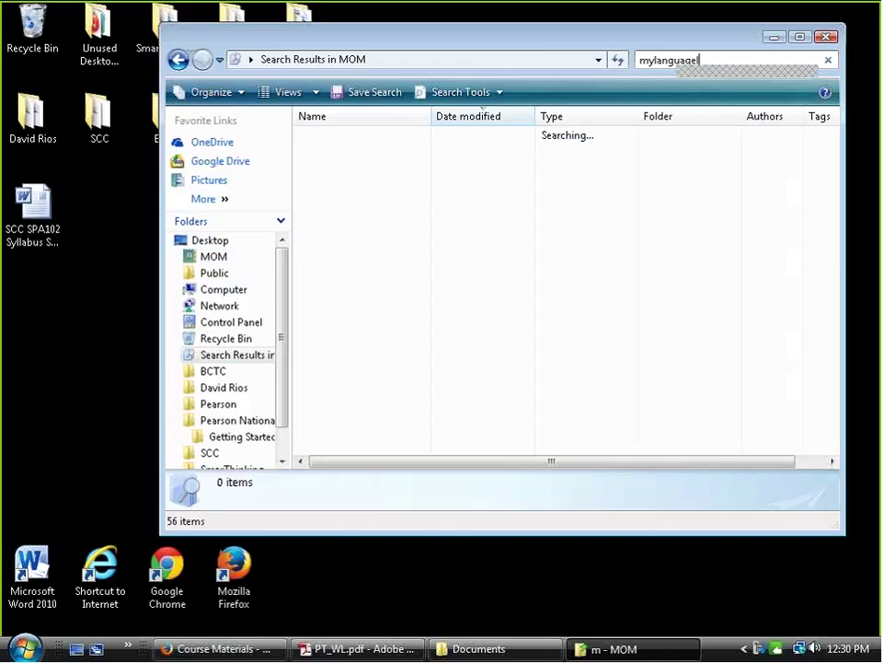
{"action": "type", "text": "a"}
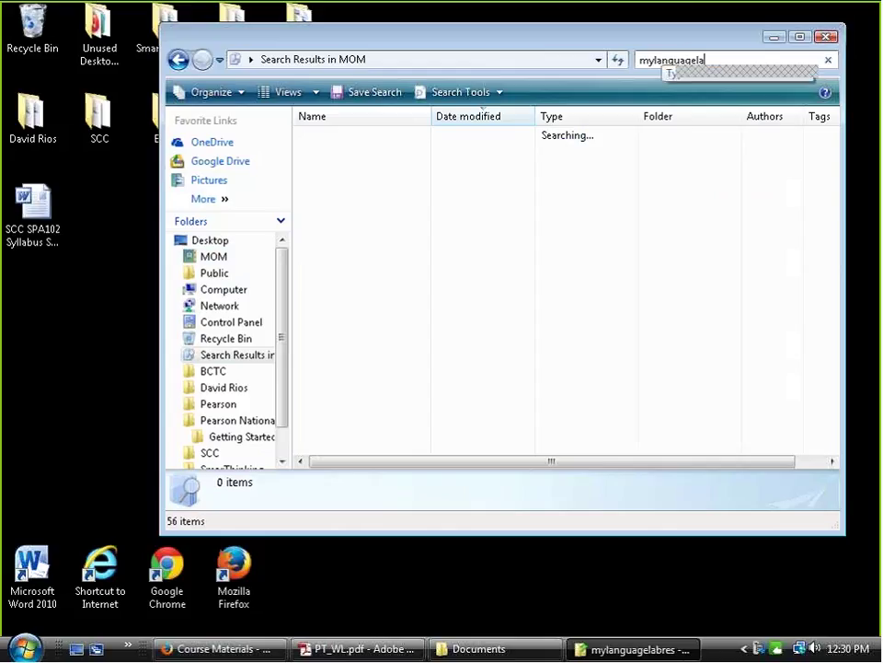
{"action": "type", "text": "bresources"}
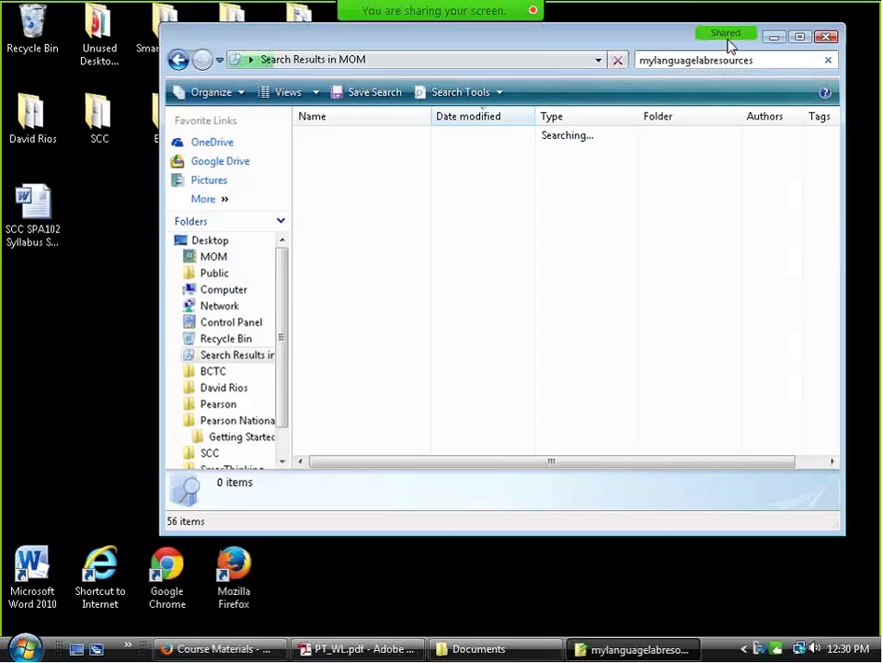
{"action": "left_click", "coordinate": [712, 58]}
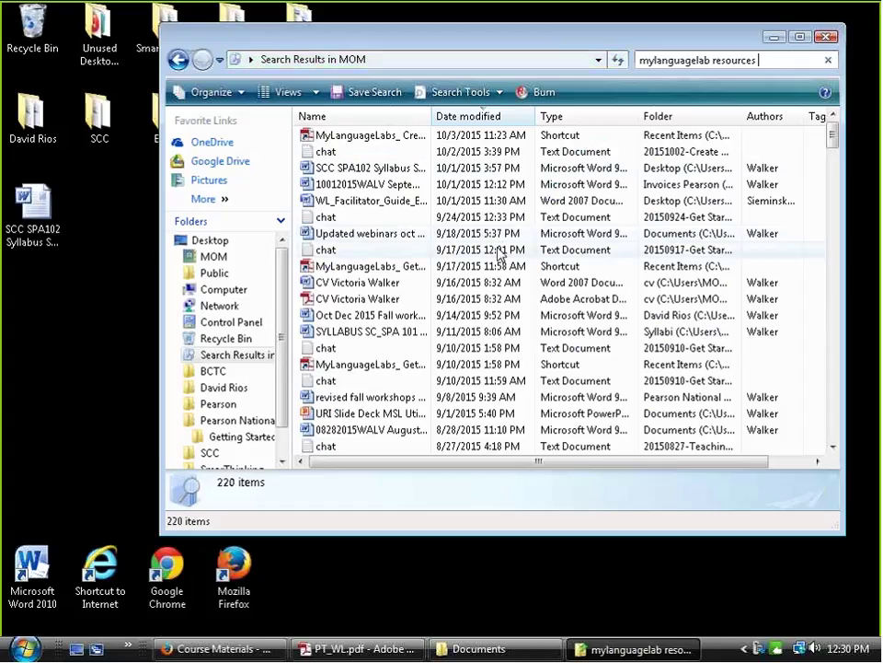
- Narrow the MOM folder search to "mylanguagelab resources descriptions"
{"action": "left_click", "coordinate": [755, 58]}
{"action": "type", "text": "des"}
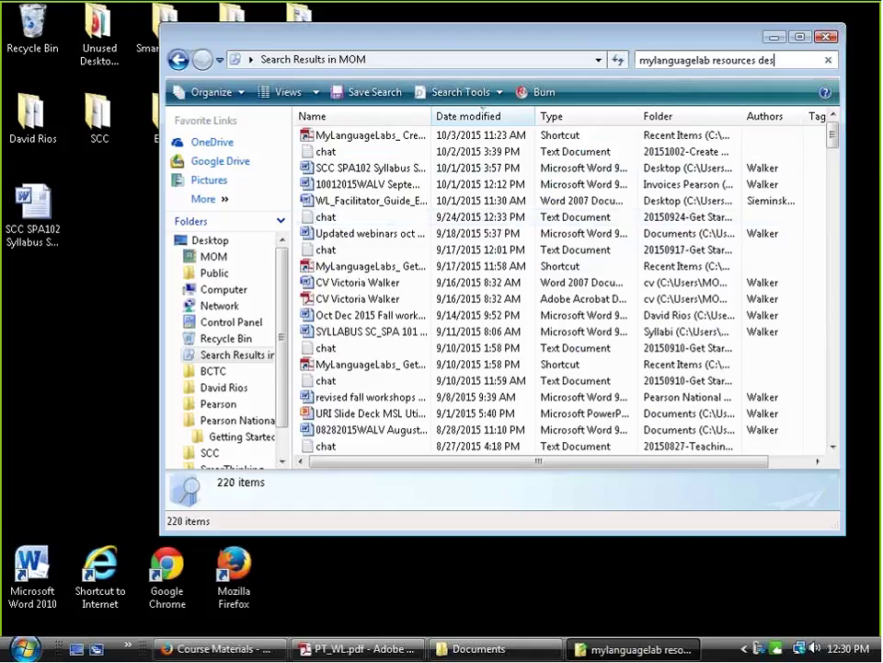
{"action": "type", "text": "cript"}
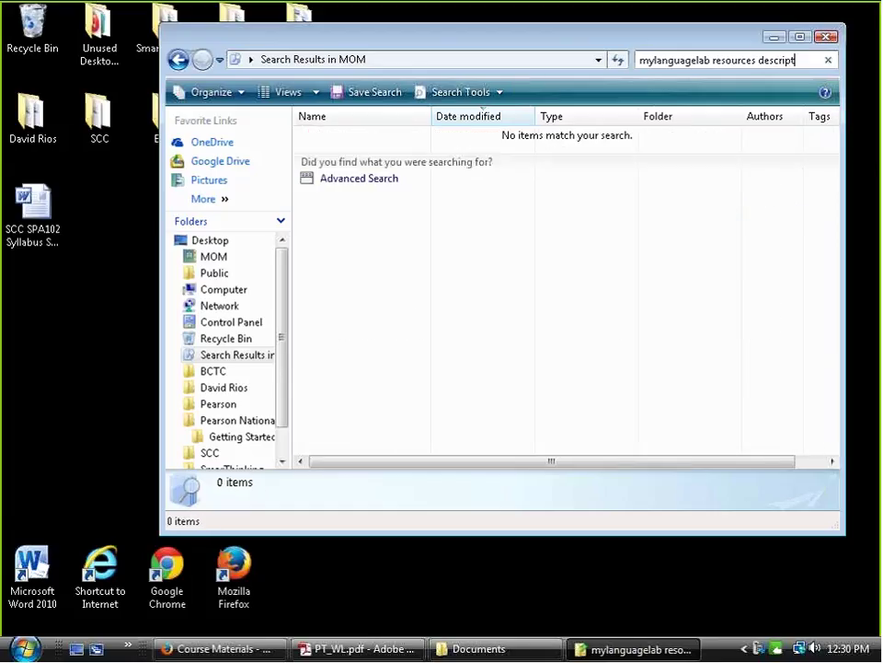
{"action": "type", "text": "ions"}
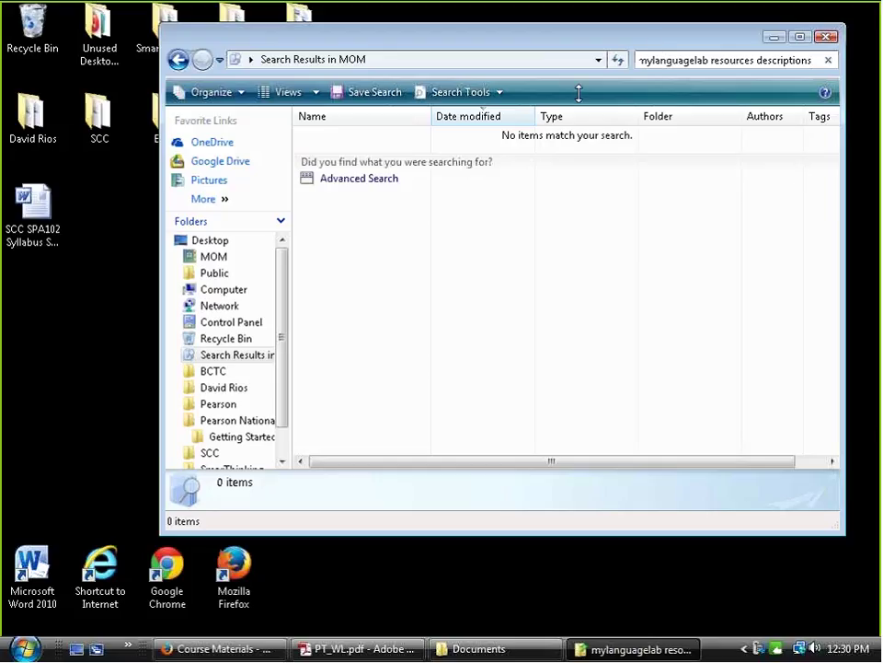
- Lower the folder window on the desktop and replace "resources" with "activities" in the search text
{"action": "left_click_drag", "start_coordinate": [655, 24], "coordinate": [655, 94]}
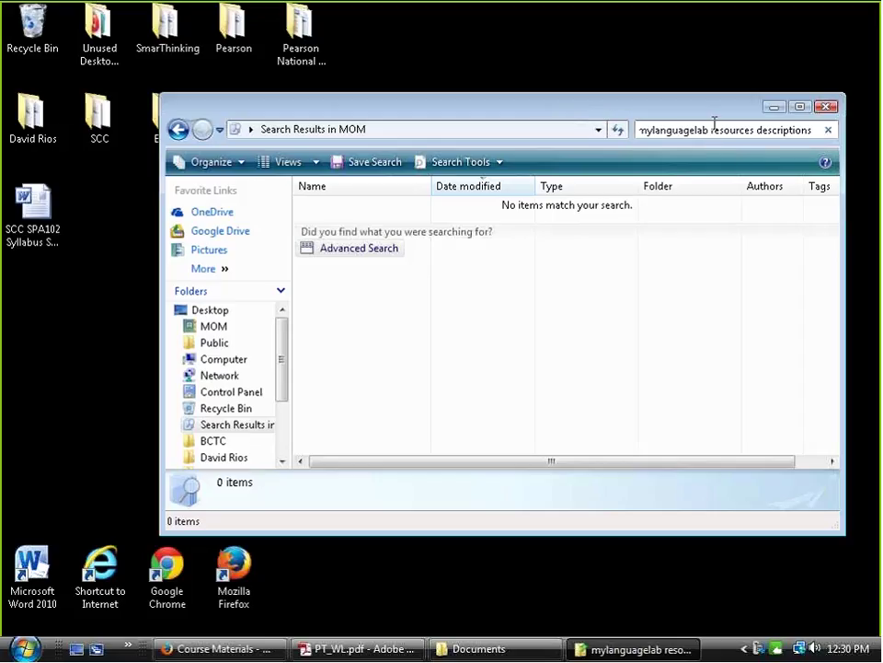
{"action": "double_click", "coordinate": [715, 130]}
{"action": "type", "text": "acti"}
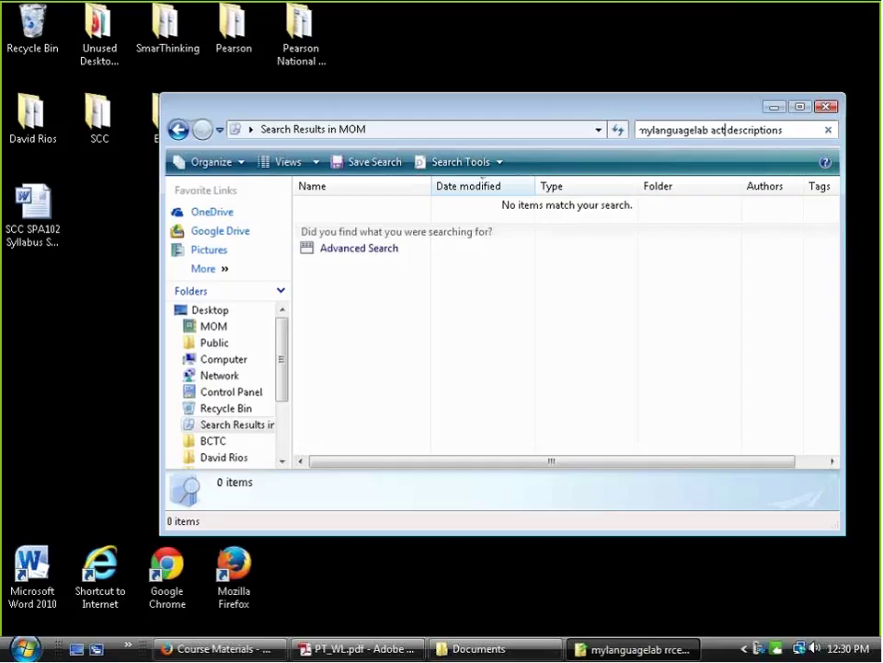
{"action": "type", "text": "vity"}
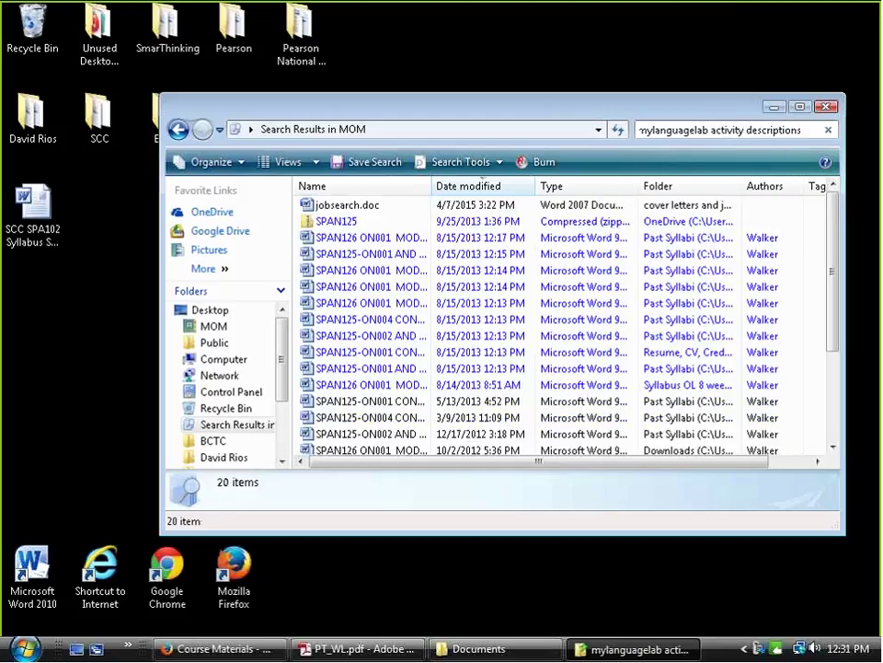
{"action": "key", "text": "BackSpace"}
{"action": "type", "text": "ies"}
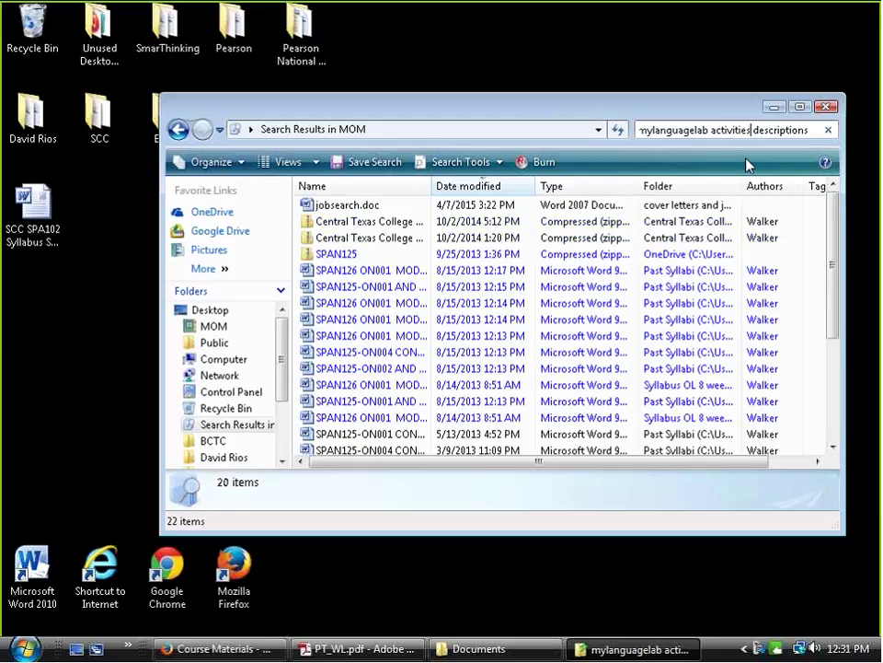
- Remove "descriptions" from the search text so the folder is searched for "mylanguagelab activities"
{"action": "key", "text": "Delete"}
{"action": "key", "text": "Delete"}
{"action": "key", "text": "Delete"}
{"action": "key", "text": "Delete"}
{"action": "key", "text": "Delete"}
{"action": "key", "text": "Delete"}
{"action": "key", "text": "Delete"}
{"action": "key", "text": "Delete"}
{"action": "key", "text": "Delete"}
{"action": "key", "text": "Delete"}
{"action": "key", "text": "Delete"}
{"action": "key", "text": "Delete"}
{"action": "key", "text": "Delete"}
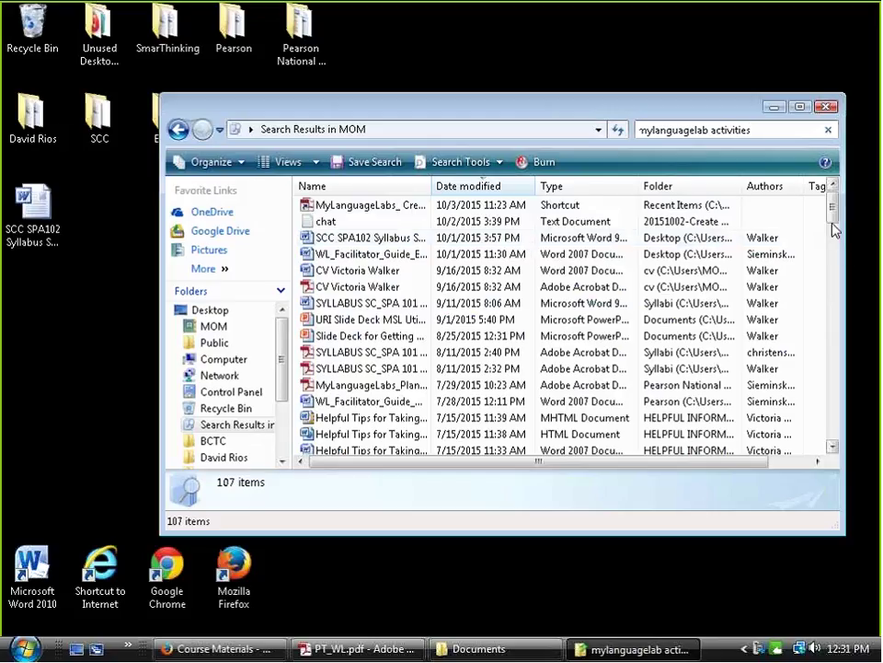
- Look through the search results, and view the 2015_WeSpeke_Activity_Instructions document in Word before closing it
{"action": "left_click_drag", "start_coordinate": [832, 219], "coordinate": [833, 237]}
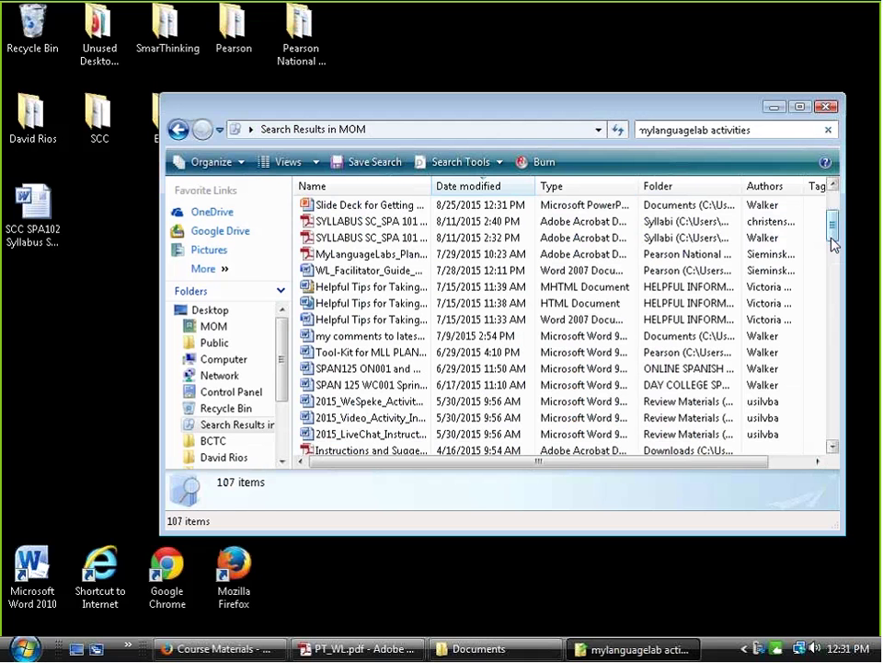
{"action": "mouse_move", "coordinate": [833, 241]}
{"action": "left_mouse_down"}
{"action": "mouse_move", "coordinate": [834, 260]}
{"action": "mouse_move", "coordinate": [837, 225]}
{"action": "left_mouse_up"}
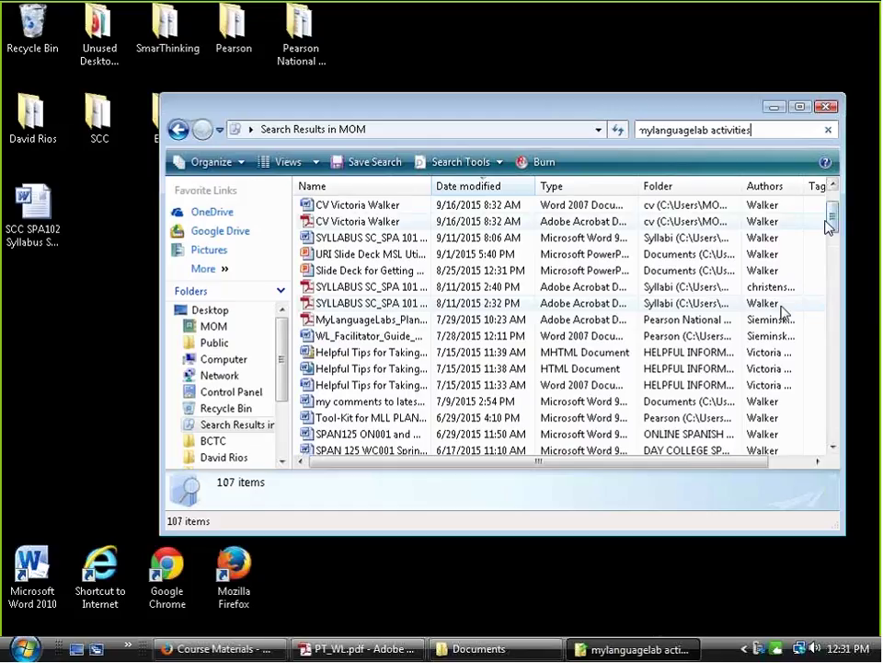
{"action": "left_click_drag", "start_coordinate": [827, 227], "coordinate": [825, 211]}
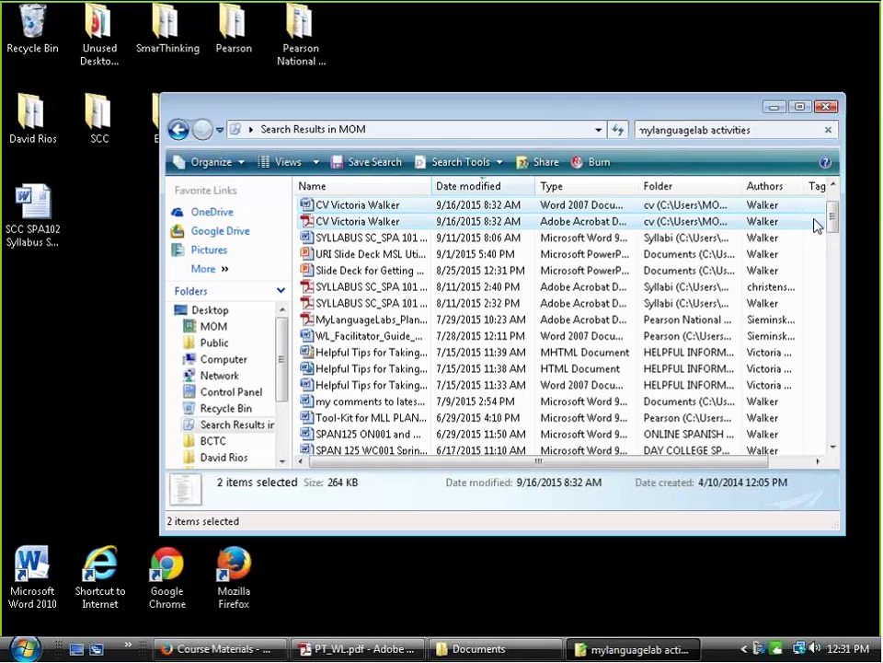
{"action": "left_click_drag", "start_coordinate": [832, 219], "coordinate": [834, 236]}
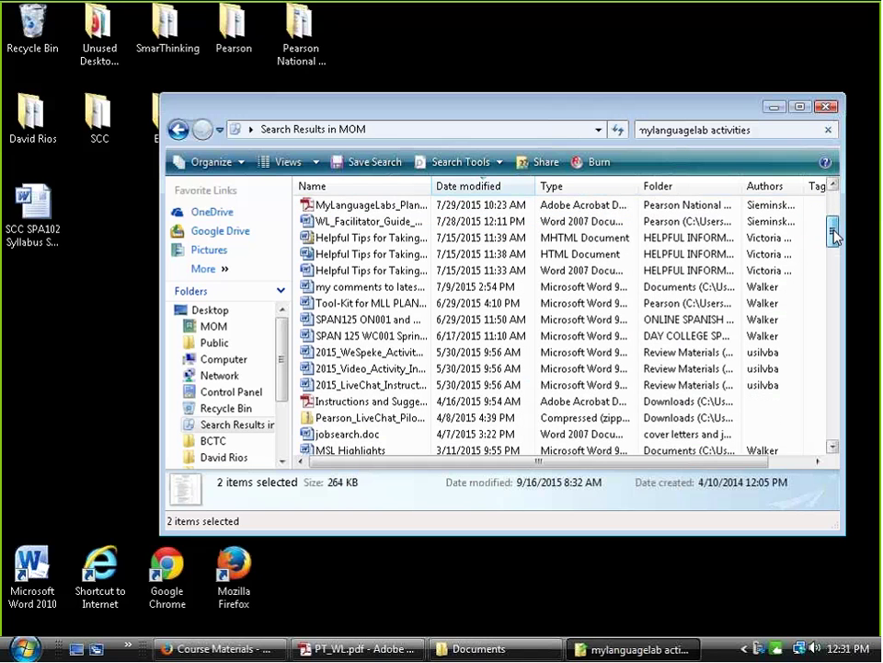
{"action": "left_click", "coordinate": [382, 358]}
{"action": "double_click", "coordinate": [382, 358]}
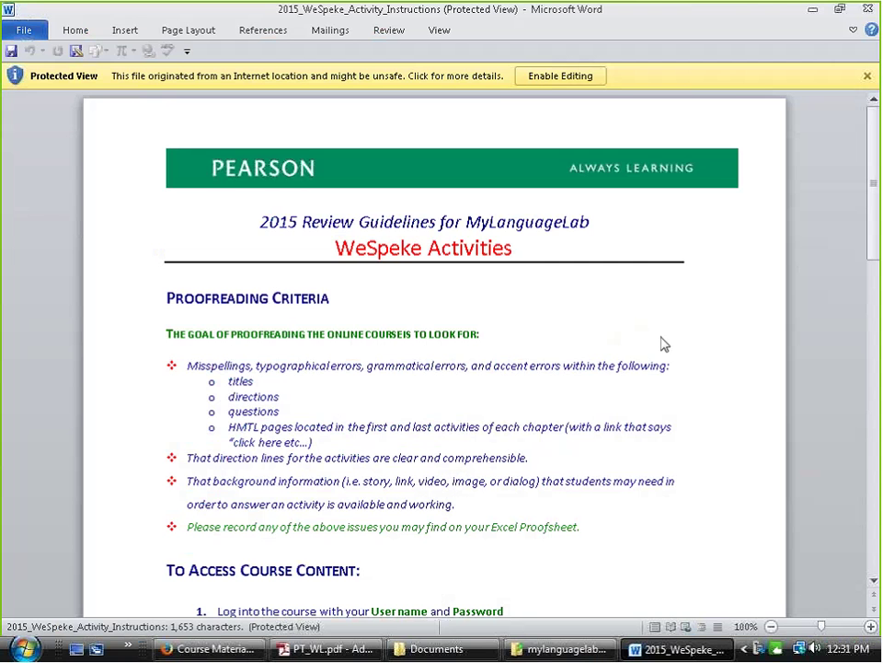
{"action": "left_click", "coordinate": [867, 75]}
{"action": "left_click", "coordinate": [869, 9]}
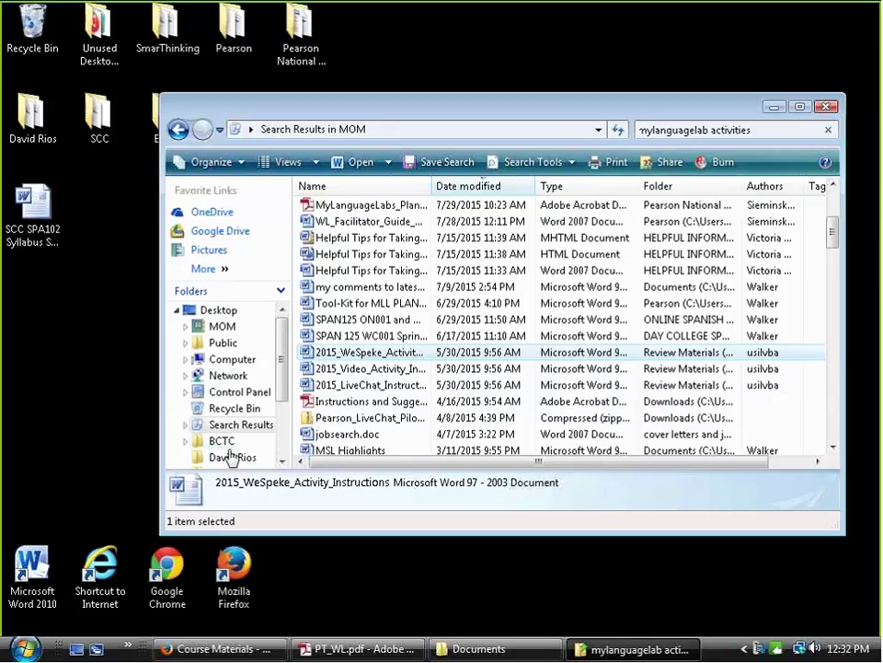
- Look through the Pearson National Workshop Guides and Docs folder and open its Getting Started II Course Set up INSTRUCTORS subfolder
{"action": "left_click_drag", "start_coordinate": [281, 381], "coordinate": [283, 416]}
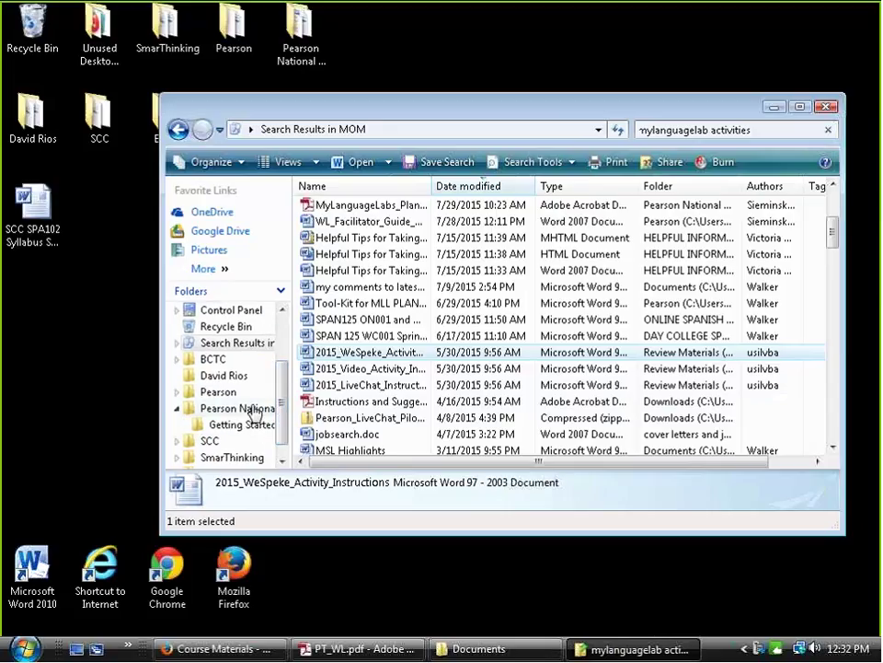
{"action": "left_click", "coordinate": [254, 409]}
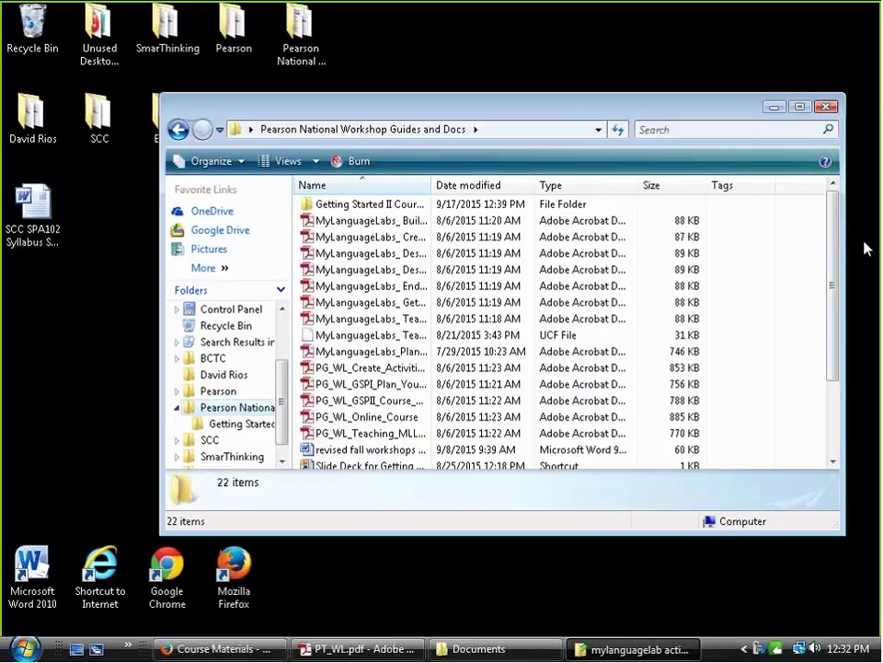
{"action": "left_click_drag", "start_coordinate": [834, 276], "coordinate": [831, 361]}
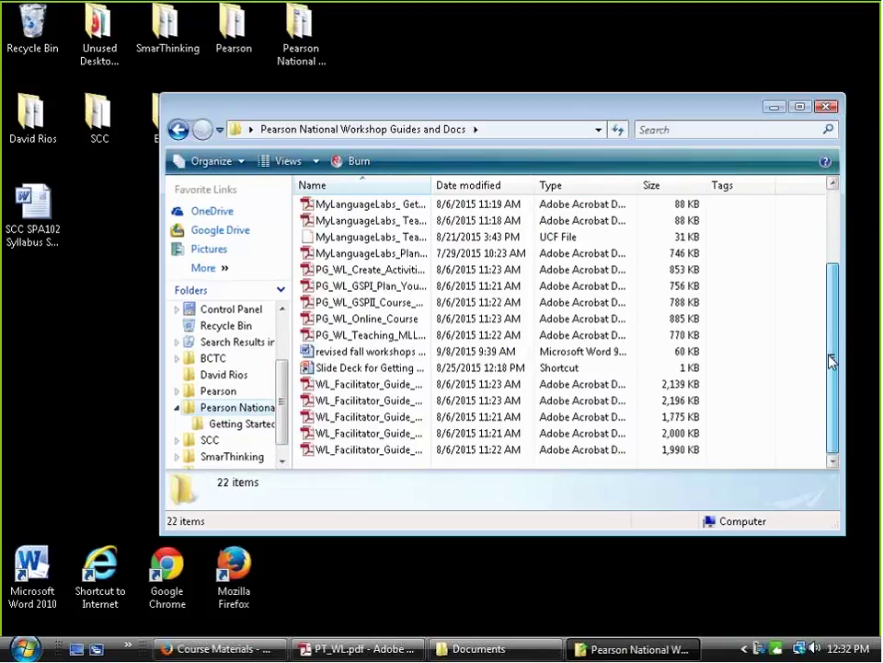
{"action": "left_click_drag", "start_coordinate": [831, 336], "coordinate": [847, 236]}
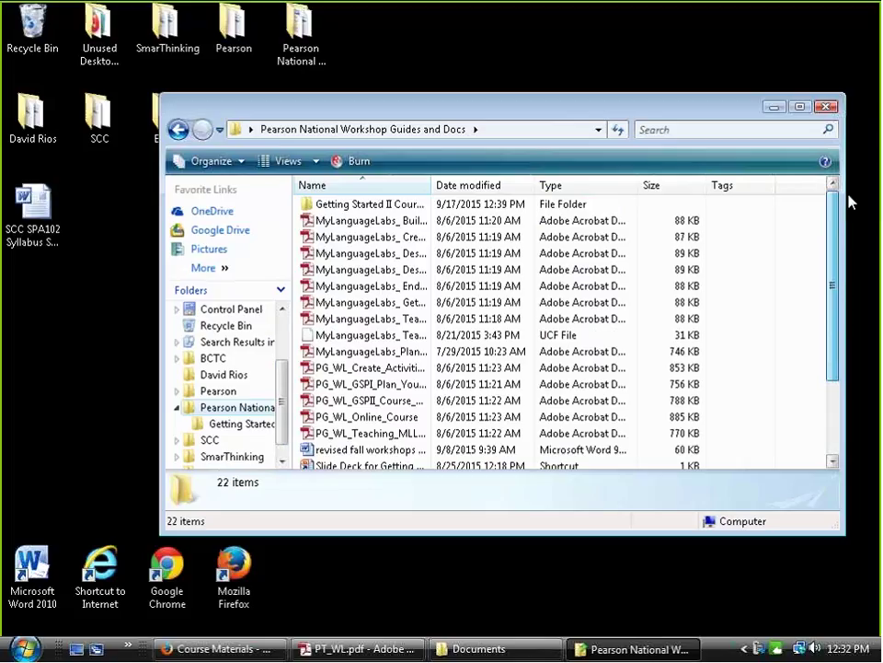
{"action": "double_click", "coordinate": [356, 205]}
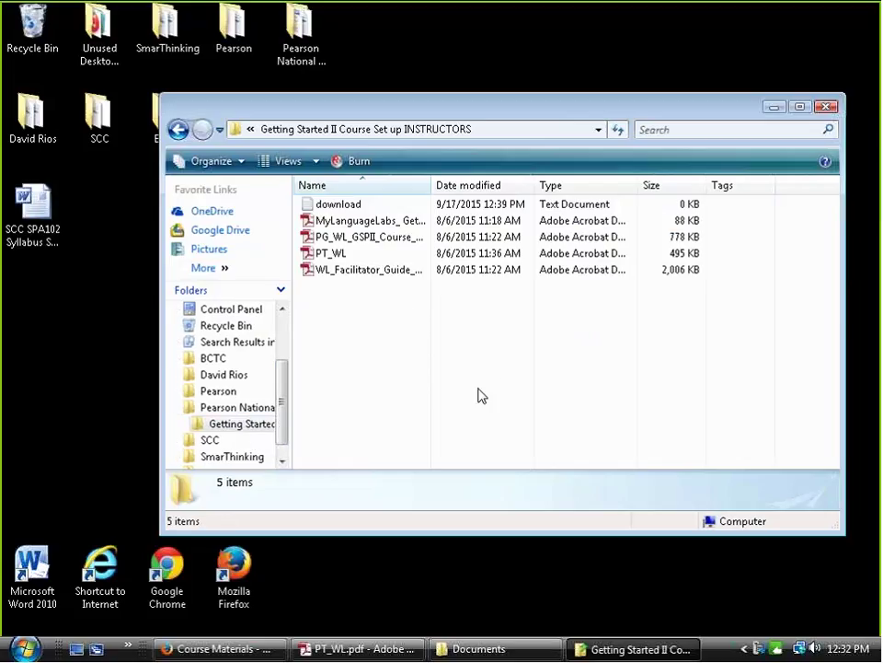
- Minimize the folder window, open the MOM folder in a new one, and search it for "activities mylanguage"
{"action": "left_click", "coordinate": [774, 107]}
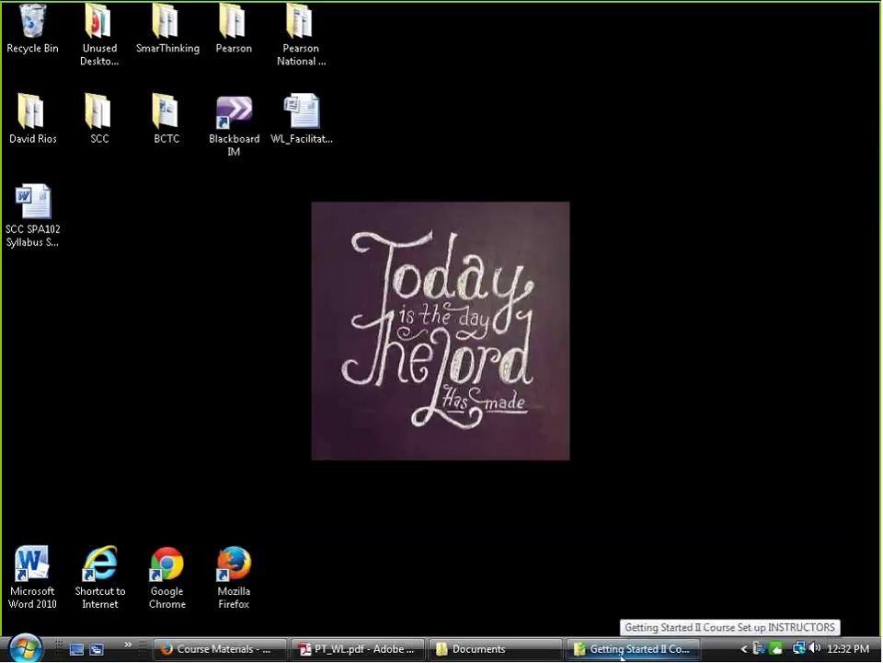
{"action": "left_click", "coordinate": [25, 648]}
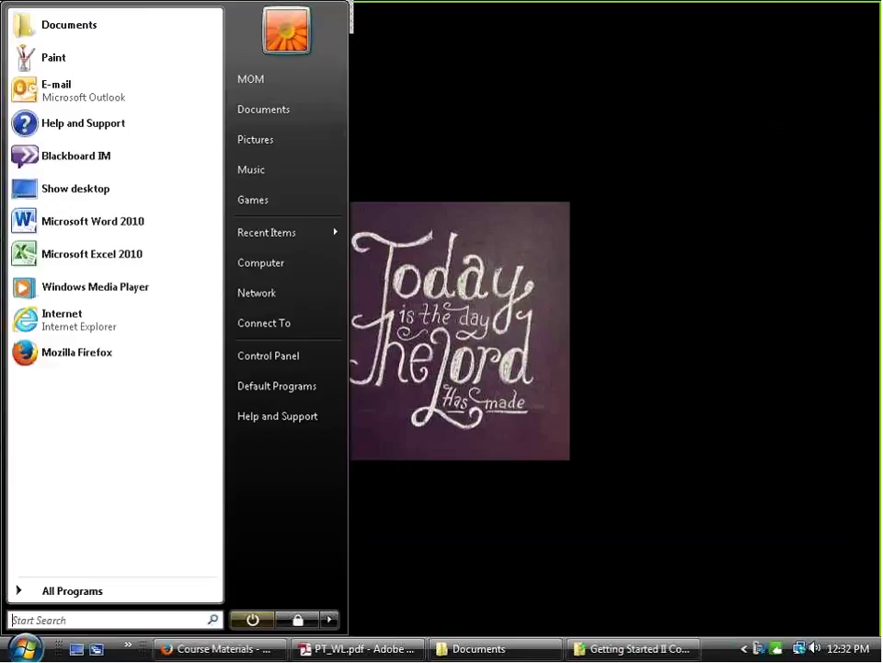
{"action": "mouse_move", "coordinate": [267, 235]}
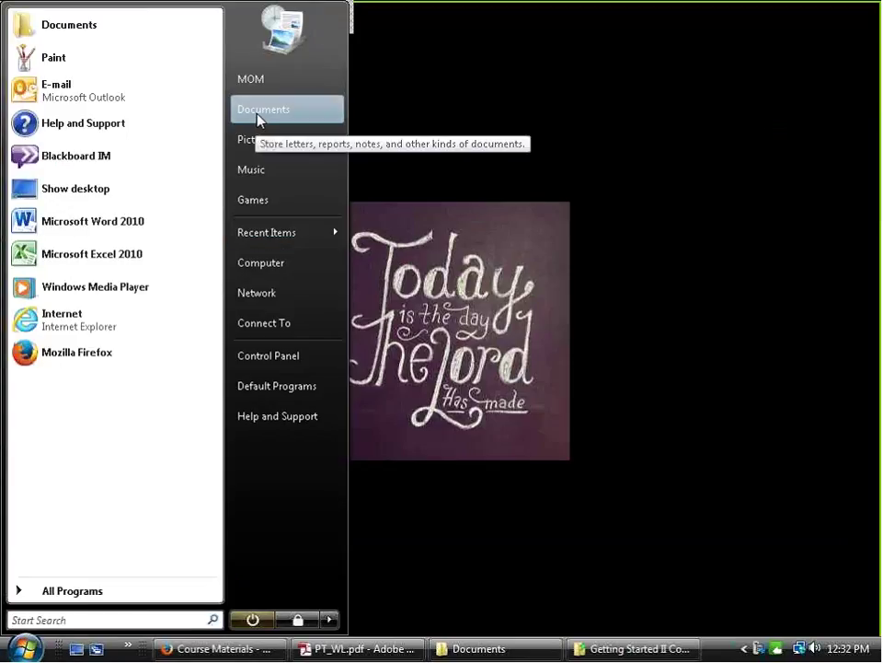
{"action": "left_click", "coordinate": [250, 80]}
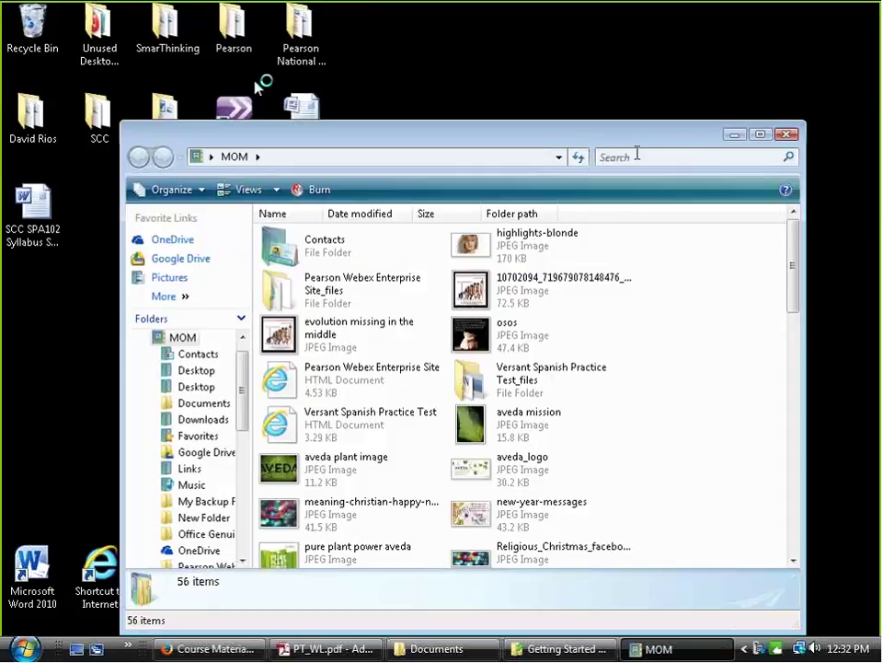
{"action": "left_click", "coordinate": [637, 155]}
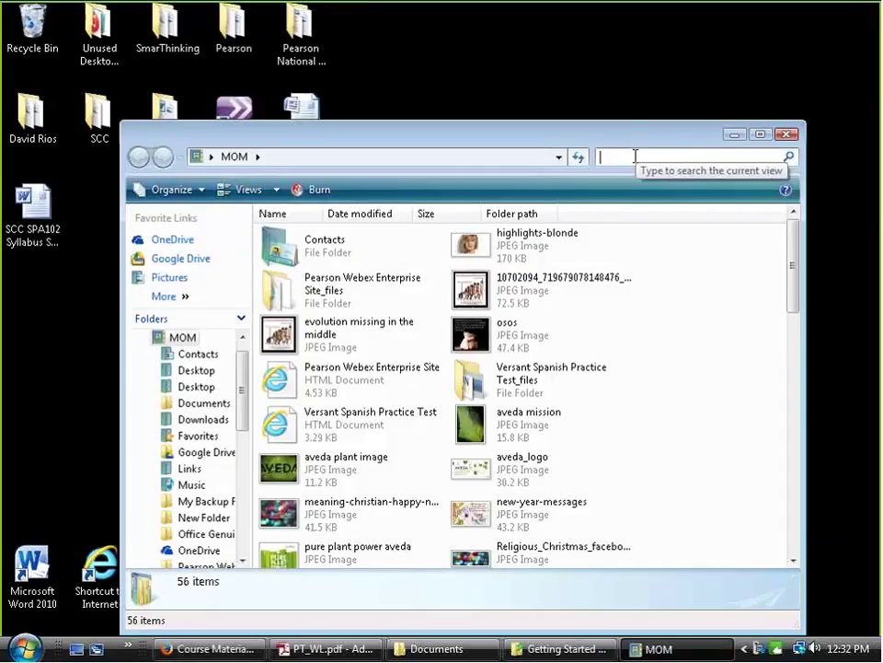
{"action": "type", "text": "m"}
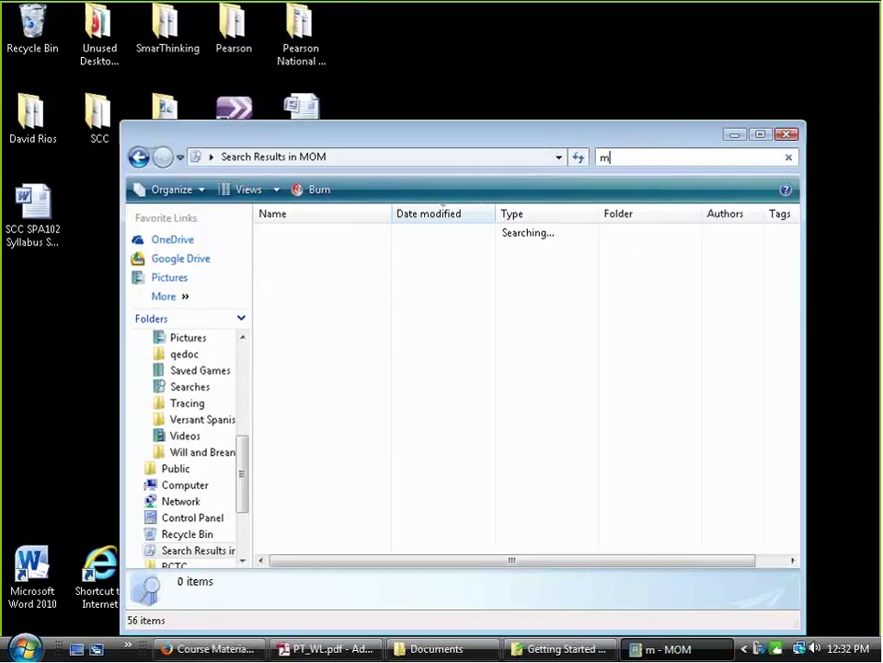
{"action": "key", "text": "BackSpace"}
{"action": "type", "text": "activities myla"}
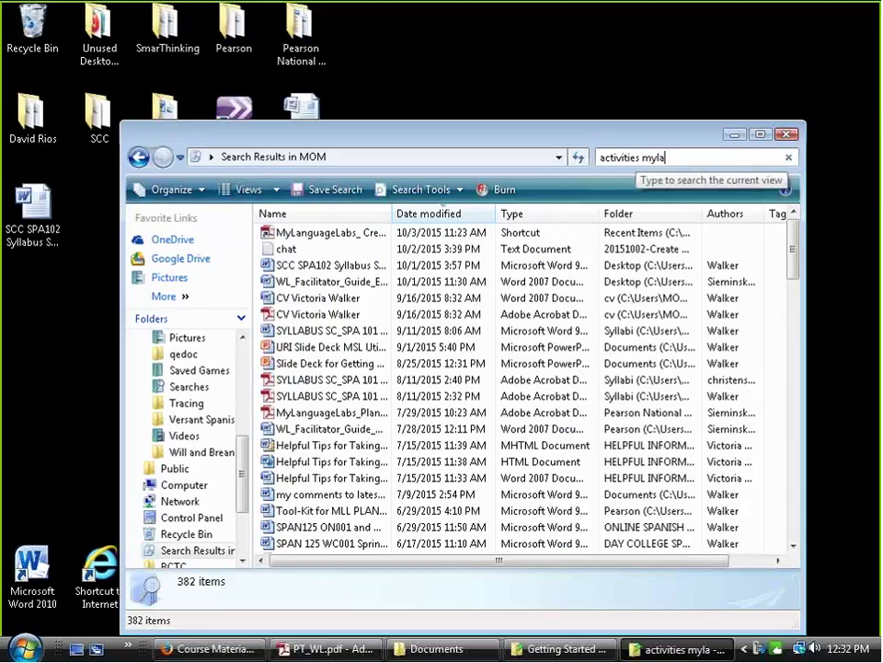
{"action": "type", "text": "nguage"}
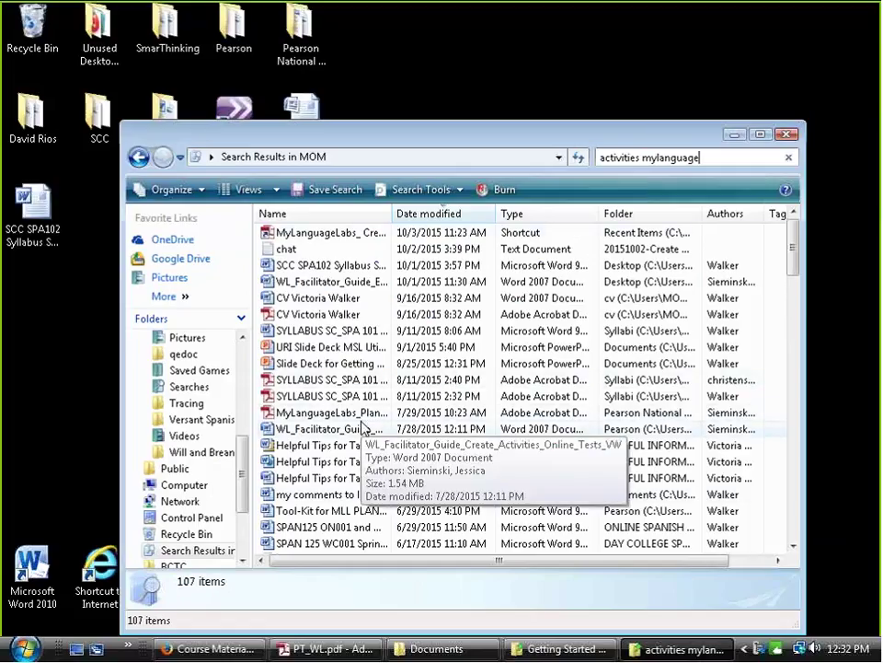
- Open the URI Slide Deck MSL Utilization and Best Practices presentation from the search results and display its MEDIASHARE slide
{"action": "left_click", "coordinate": [340, 352]}
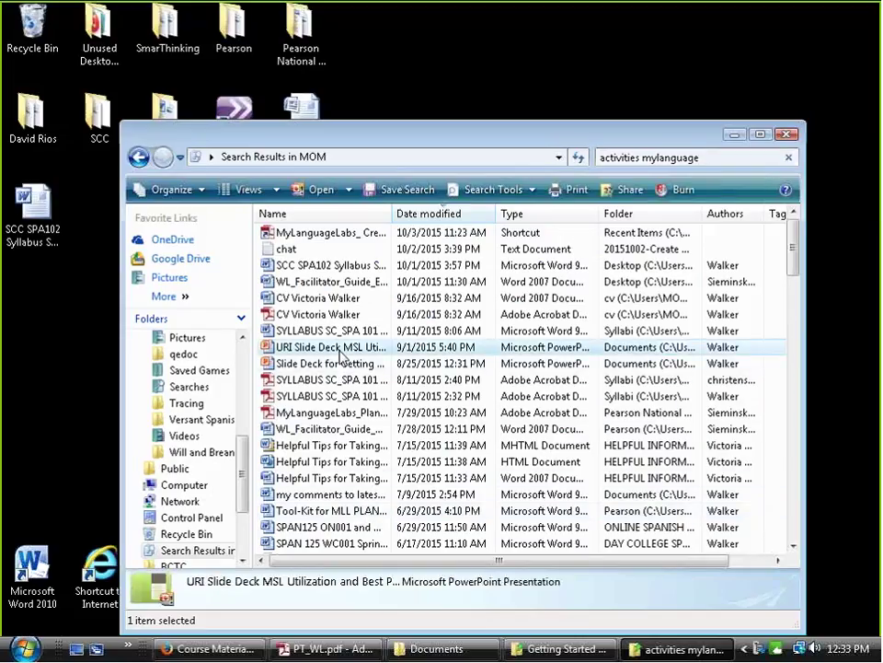
{"action": "double_click", "coordinate": [341, 353]}
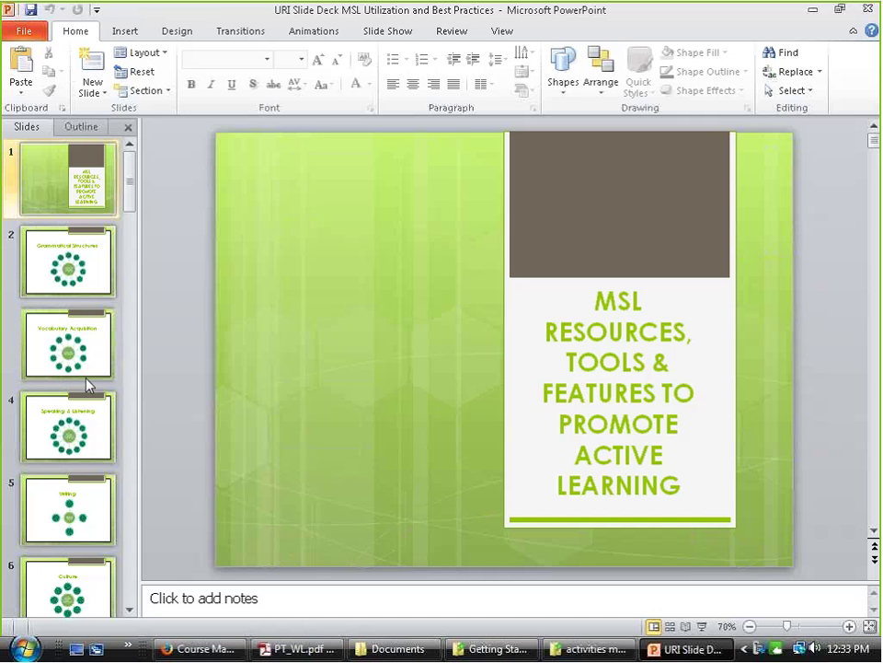
{"action": "left_click_drag", "start_coordinate": [128, 192], "coordinate": [129, 394]}
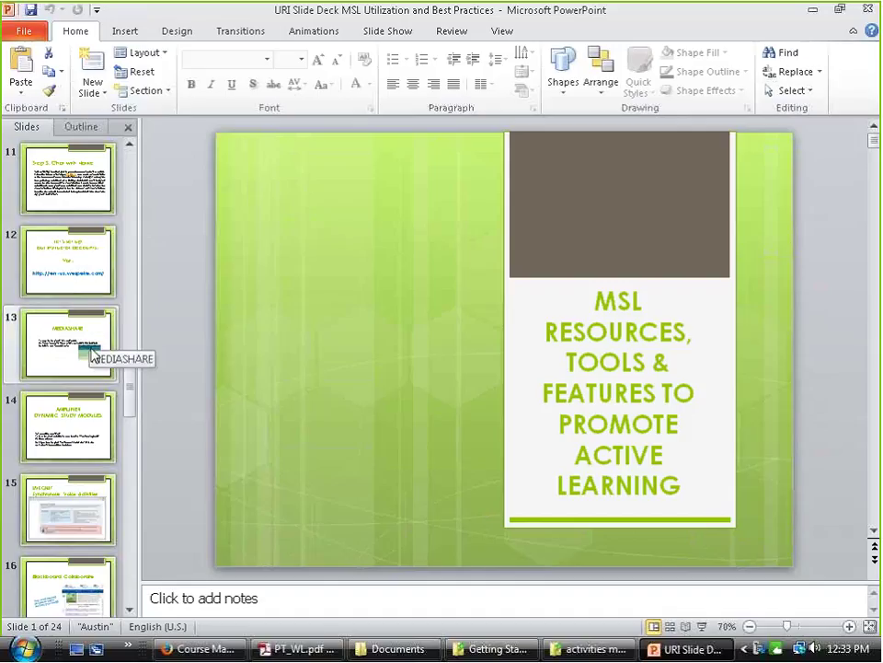
{"action": "left_click", "coordinate": [87, 348]}
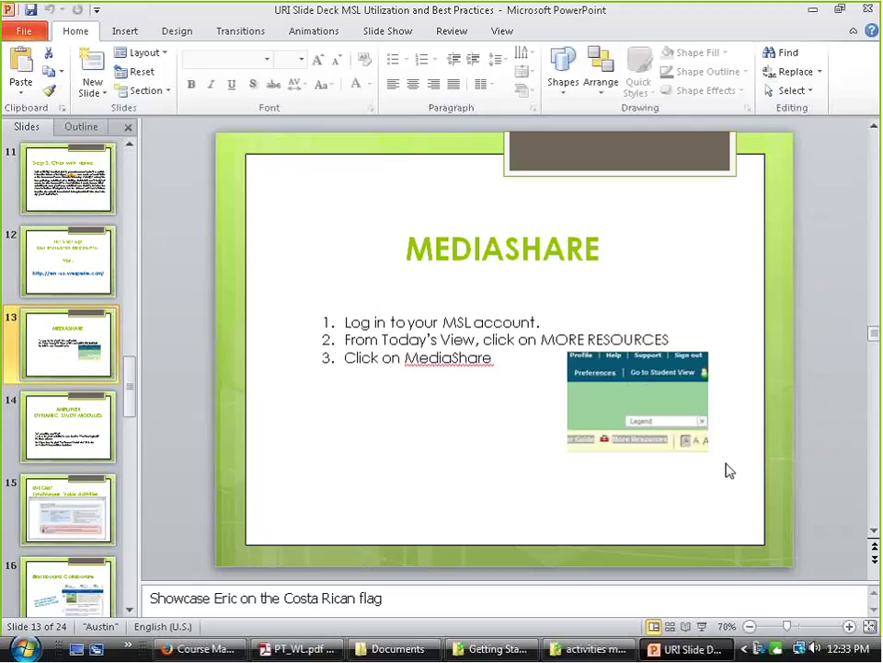
- Switch to the MySpanishLab course in Firefox, look through its More Resources page down to the MediaShare entry, and minimize that page's window
{"action": "left_click", "coordinate": [198, 649]}
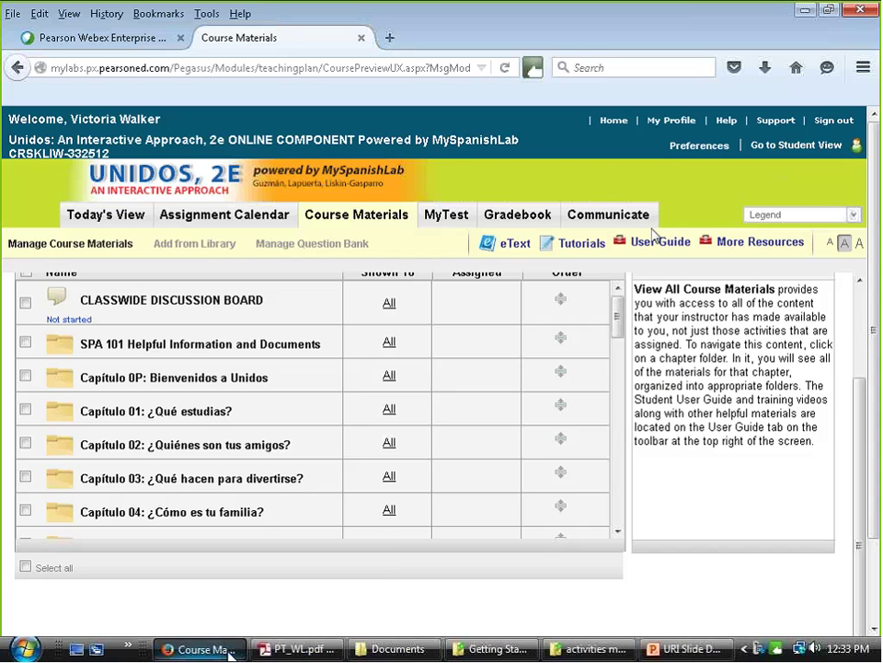
{"action": "left_click", "coordinate": [769, 244]}
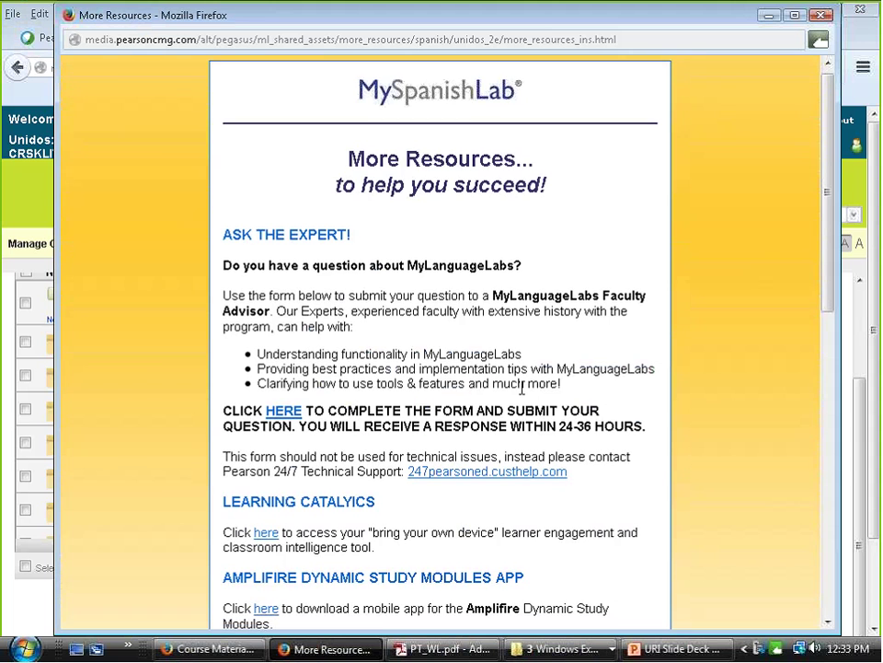
{"action": "scroll", "coordinate": [521, 392], "scroll_direction": "down", "scroll_amount": 5}
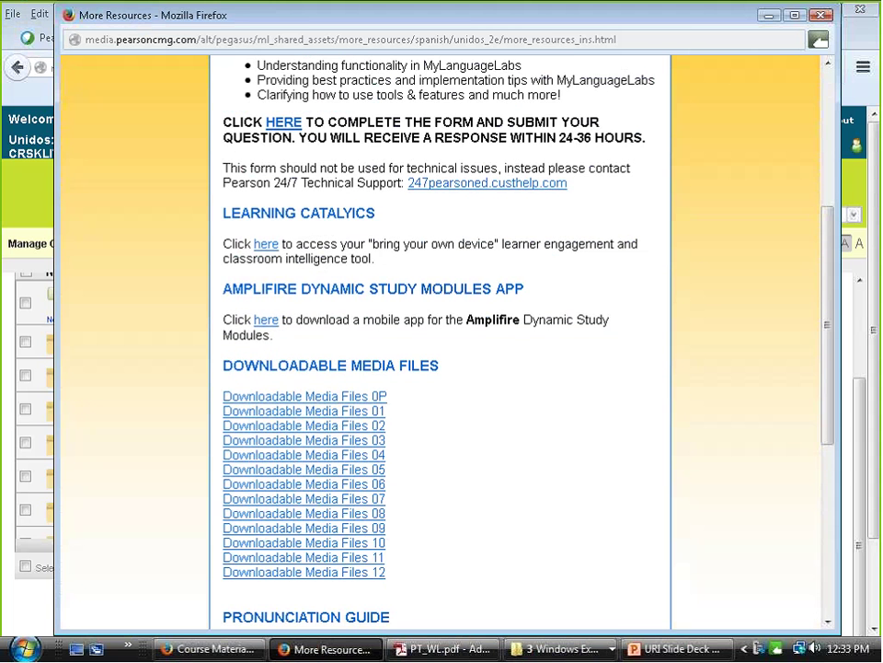
{"action": "scroll", "coordinate": [515, 357], "scroll_direction": "up", "scroll_amount": 2}
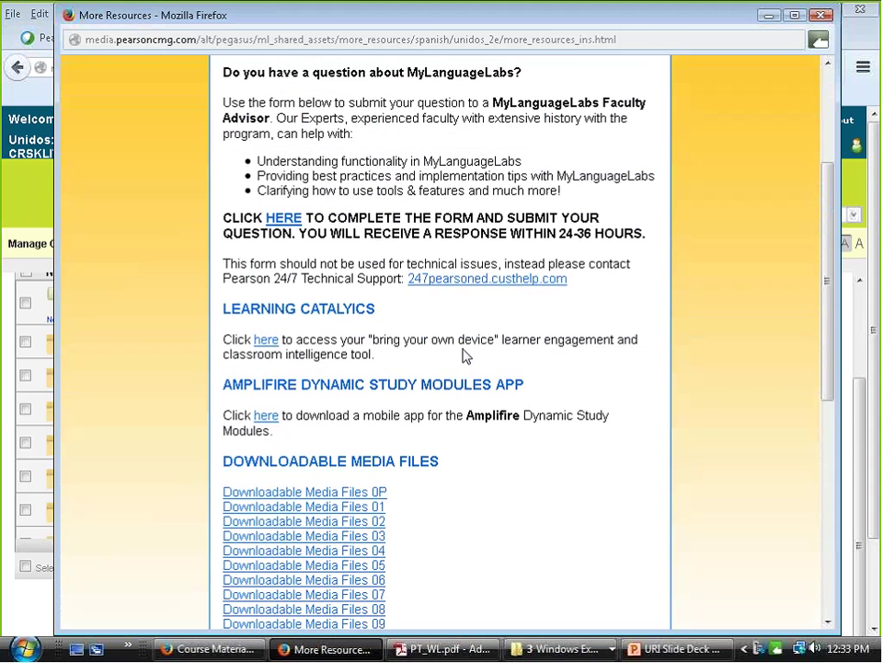
{"action": "scroll", "coordinate": [464, 356], "scroll_direction": "down", "scroll_amount": 8}
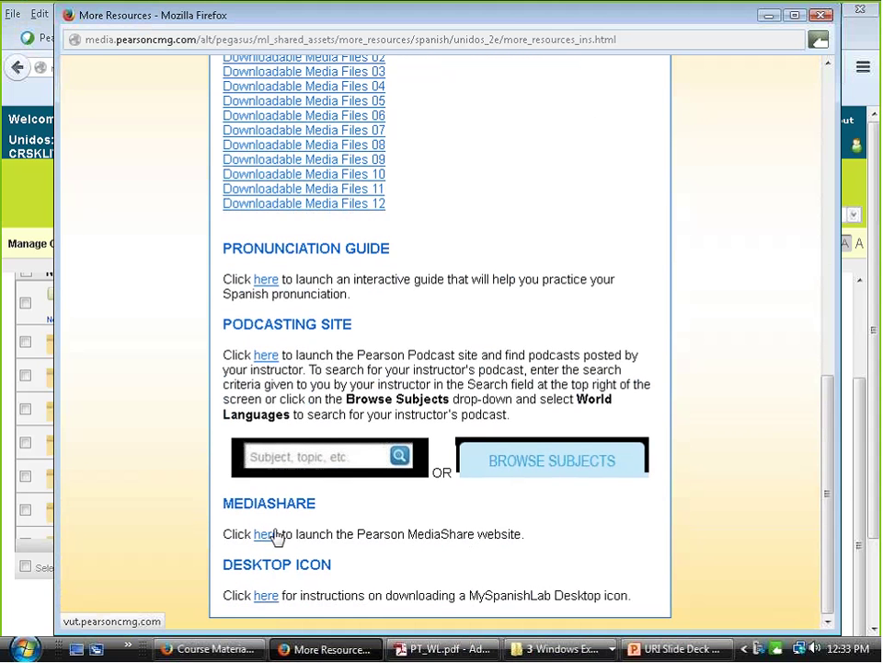
{"action": "scroll", "coordinate": [516, 485], "scroll_direction": "up", "scroll_amount": 7}
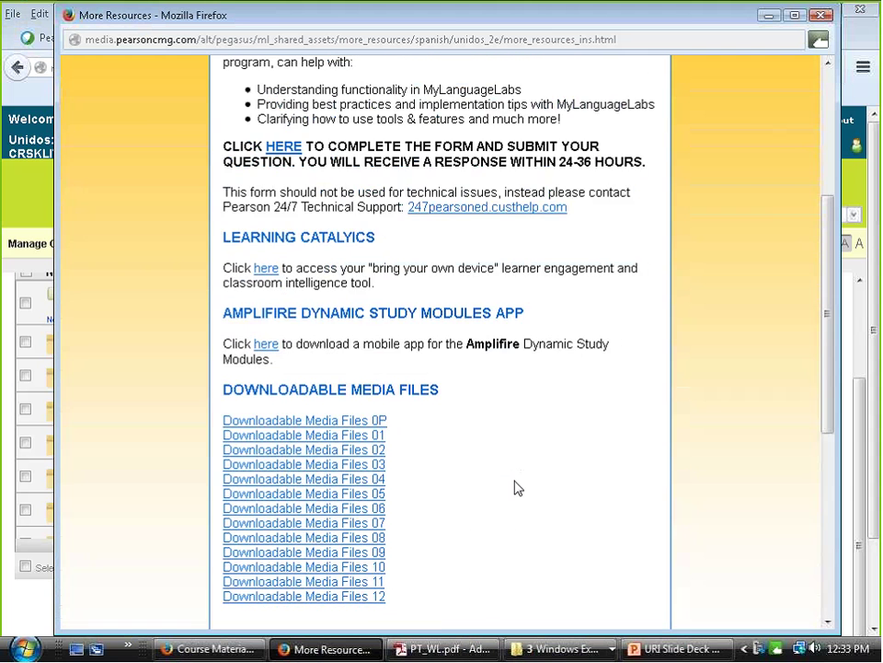
{"action": "scroll", "coordinate": [515, 487], "scroll_direction": "up", "scroll_amount": 3}
{"action": "scroll", "coordinate": [507, 487], "scroll_direction": "down", "scroll_amount": 3}
{"action": "left_click", "coordinate": [769, 16]}
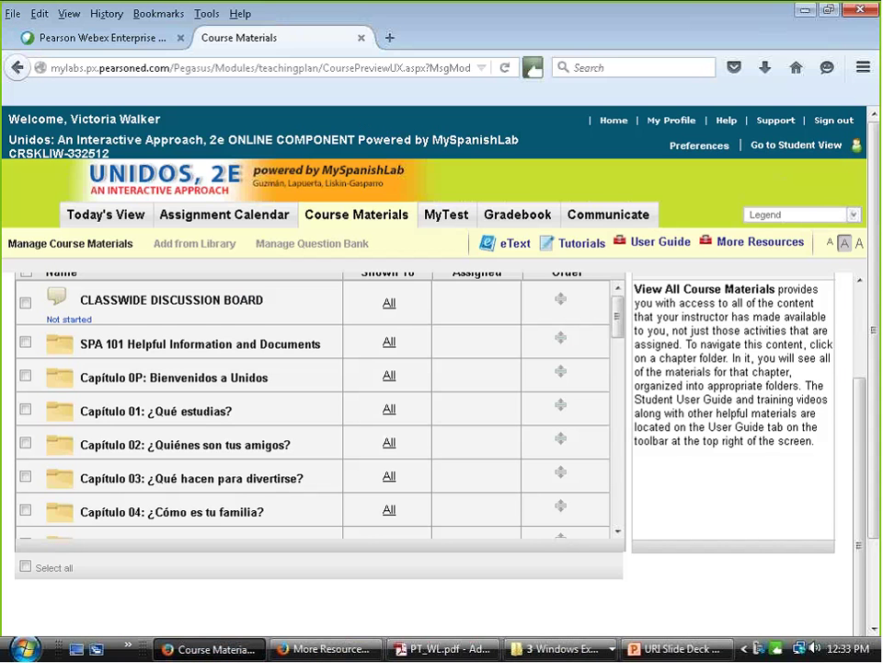
- Return to the slide deck in PowerPoint and display the AMPLIFIER DYNAMIC STUDY MODULES slide
{"action": "left_click", "coordinate": [676, 649]}
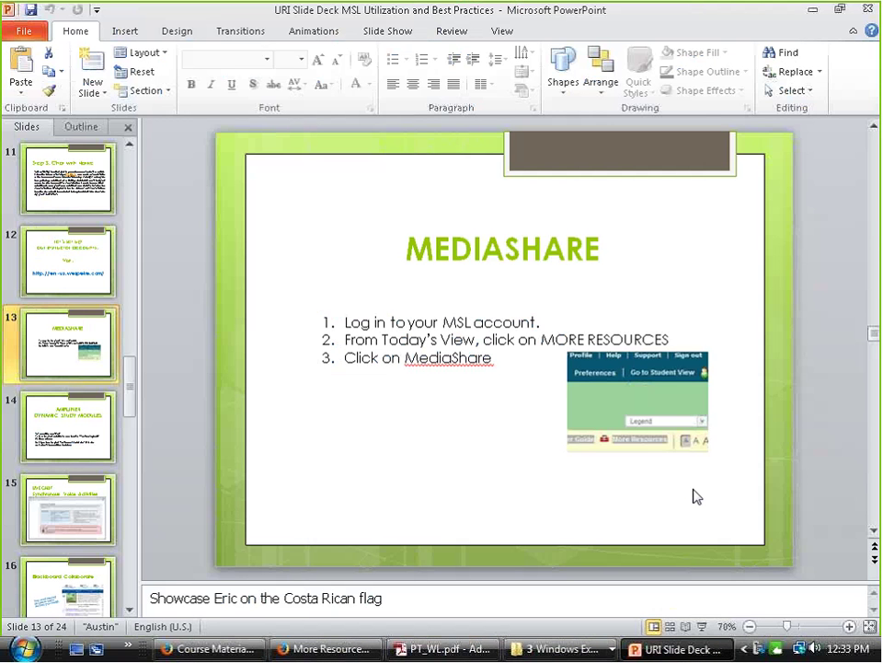
{"action": "scroll", "coordinate": [697, 465], "scroll_direction": "down", "scroll_amount": 1}
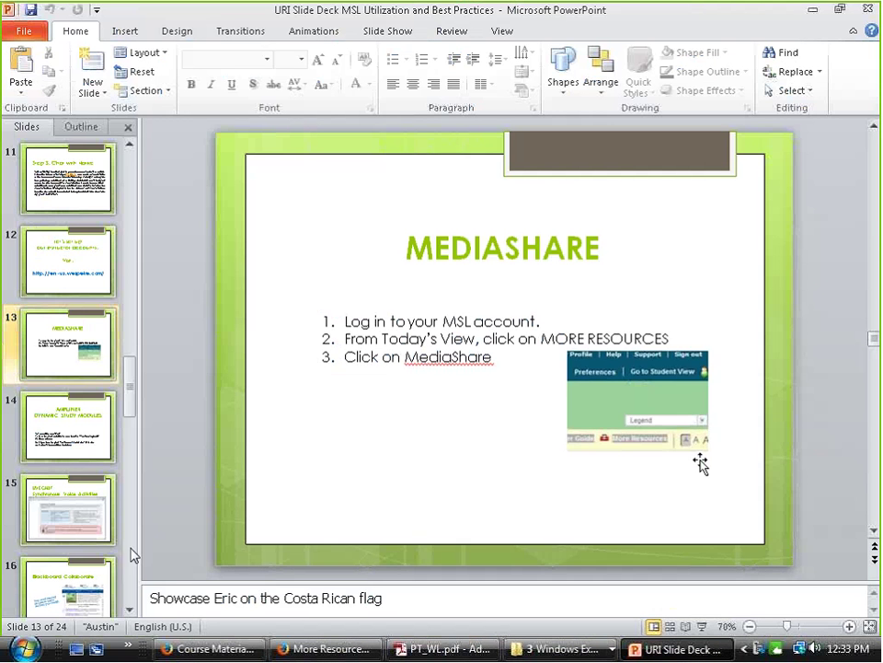
{"action": "left_click", "coordinate": [56, 432]}
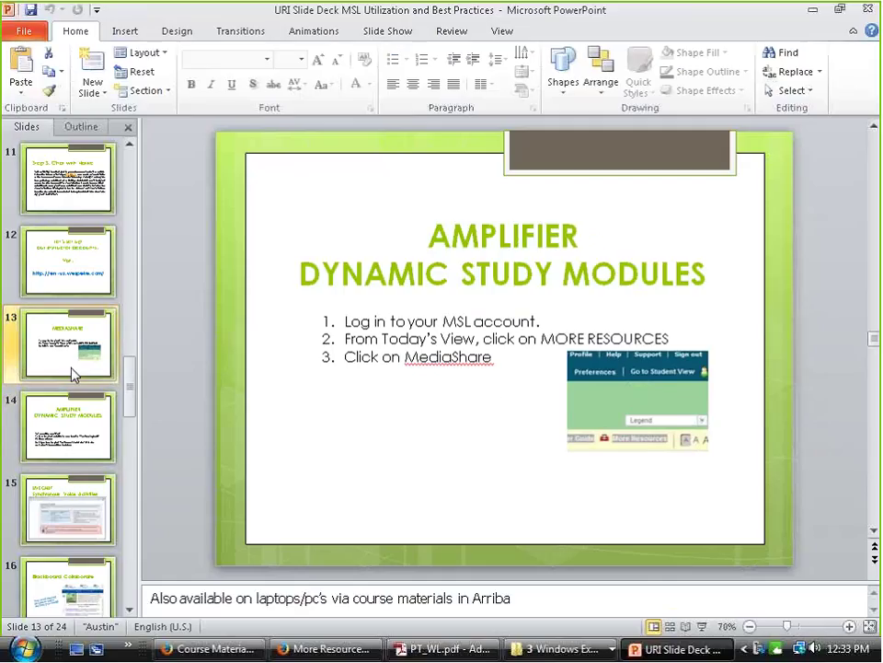